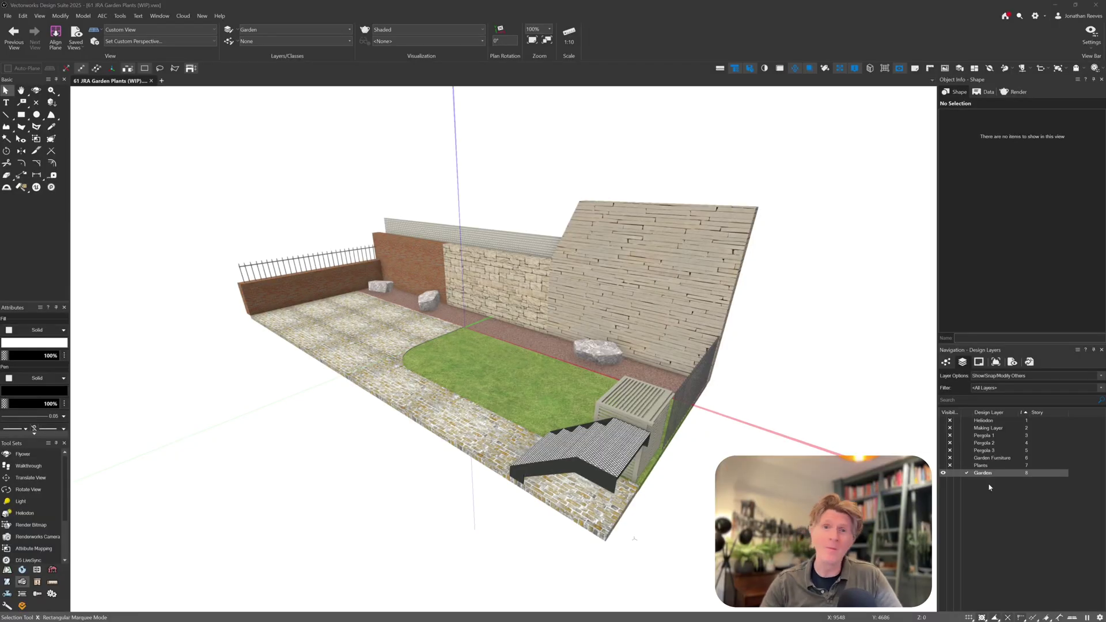
Show the Plants and Garden Furniture layers, cycle through Pergola 3, 2 and 1 in turn, and inspect the model
{"action": "left_click", "coordinate": [943, 465]}
{"action": "left_click", "coordinate": [943, 458]}
{"action": "left_click", "coordinate": [943, 451]}
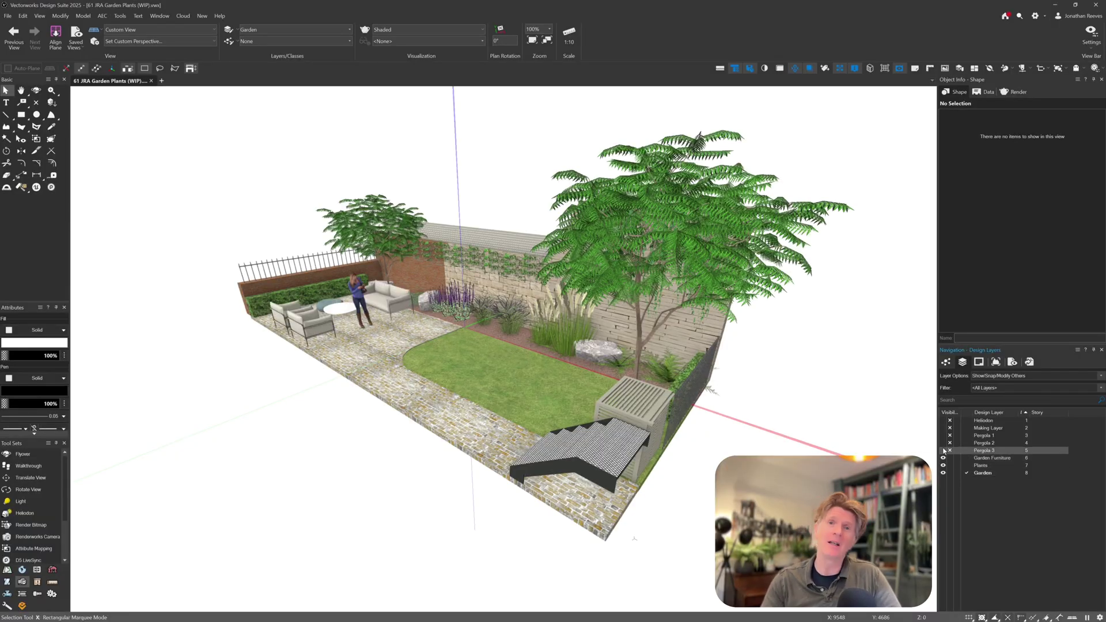
{"action": "left_click", "coordinate": [943, 450]}
{"action": "left_click", "coordinate": [943, 443]}
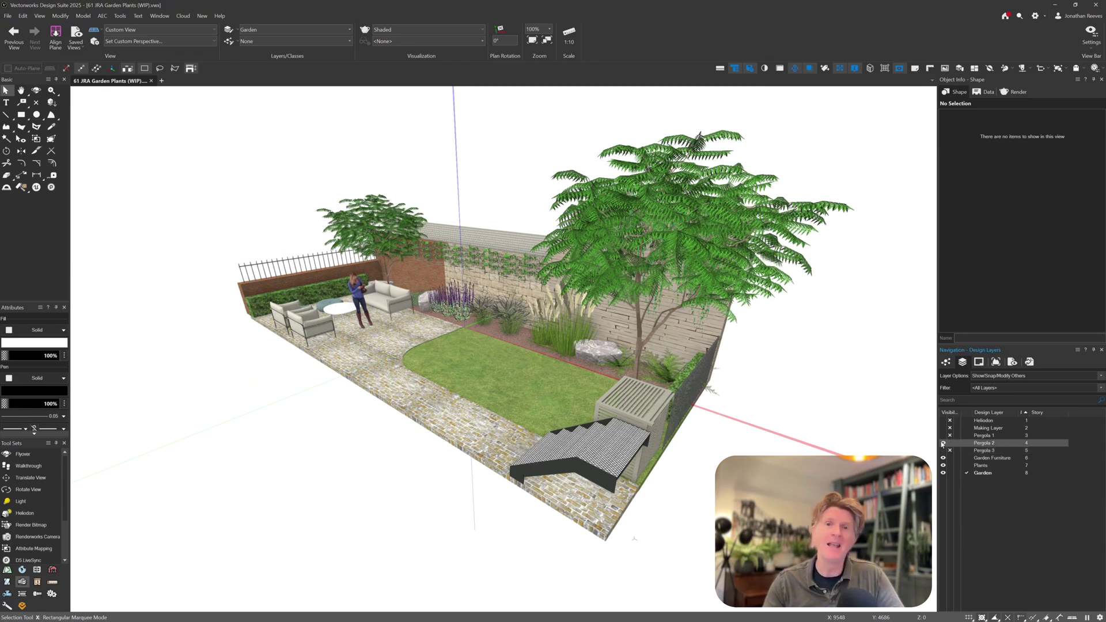
{"action": "left_click", "coordinate": [950, 443]}
{"action": "left_click", "coordinate": [943, 436]}
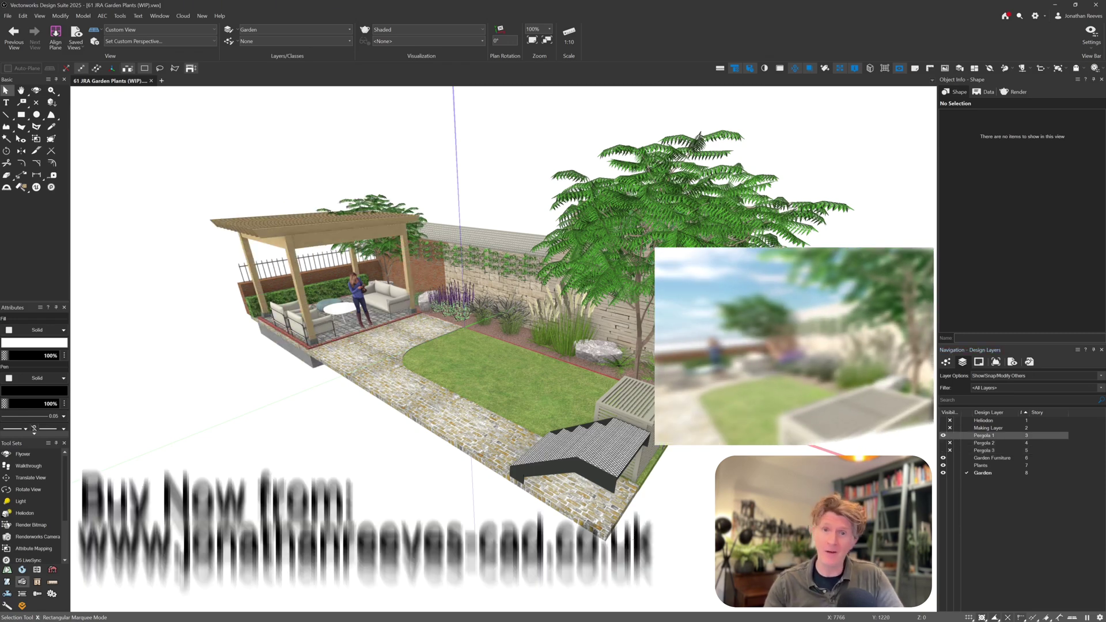
{"action": "middle_click_drag", "start_coordinate": [418, 333], "coordinate": [513, 305], "text": "shift"}
{"action": "left_click_drag", "start_coordinate": [513, 306], "coordinate": [562, 344]}
Hide the three Pergola layers, Garden Furniture and Plants, and export the Garden layer as a Cinema 4D file named garden
{"action": "left_click_drag", "start_coordinate": [949, 441], "coordinate": [952, 467]}
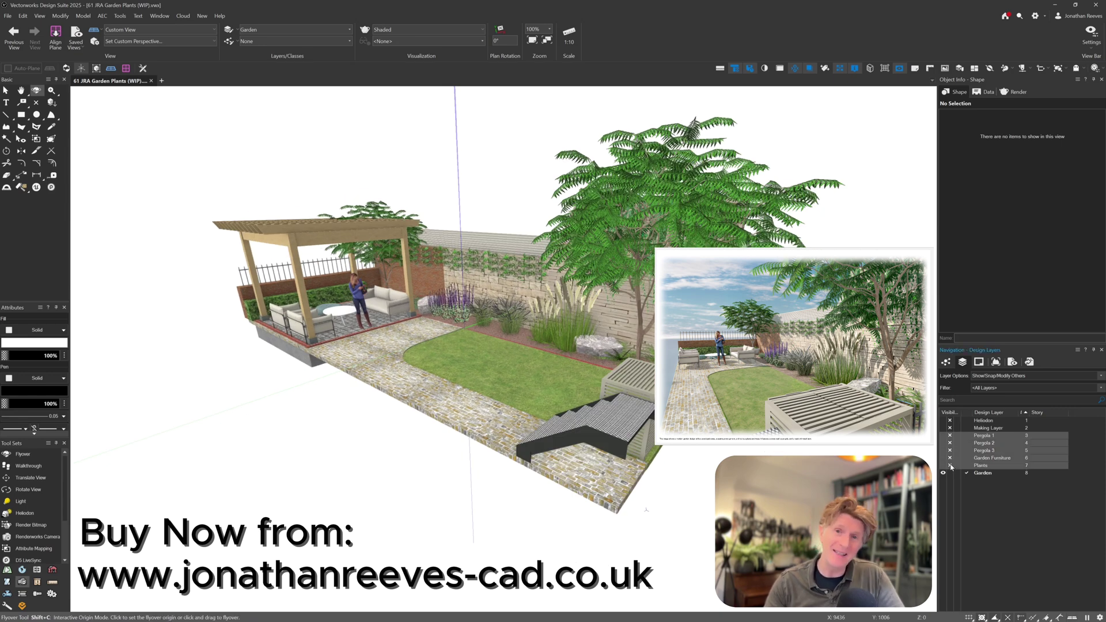
{"action": "left_click", "coordinate": [8, 16]}
{"action": "mouse_move", "coordinate": [51, 255]}
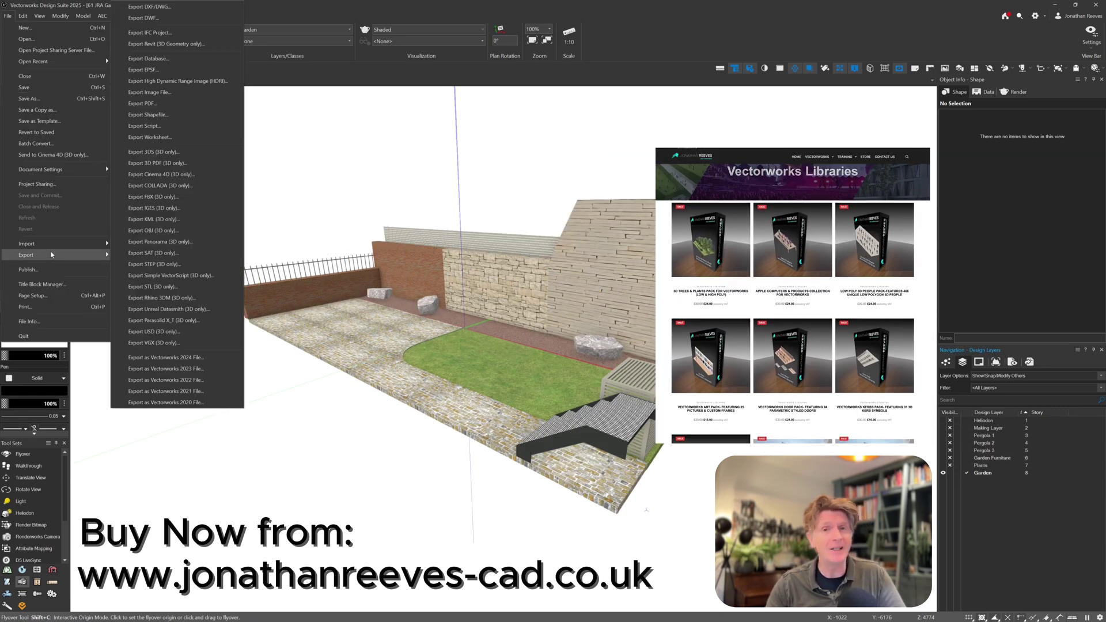
{"action": "left_click", "coordinate": [182, 178]}
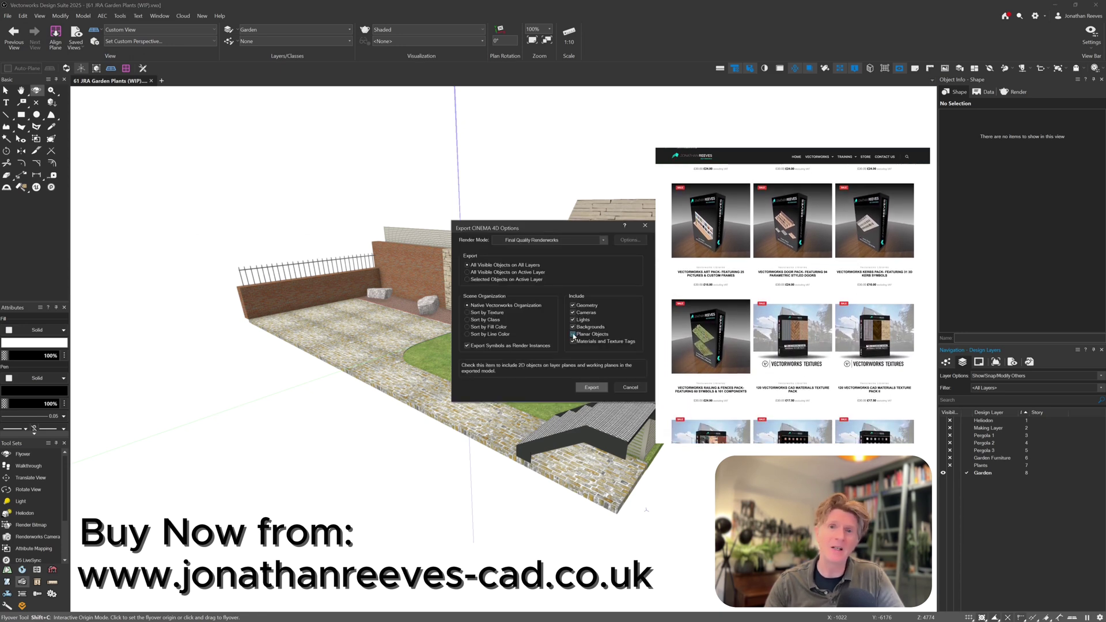
{"action": "left_click", "coordinate": [592, 387]}
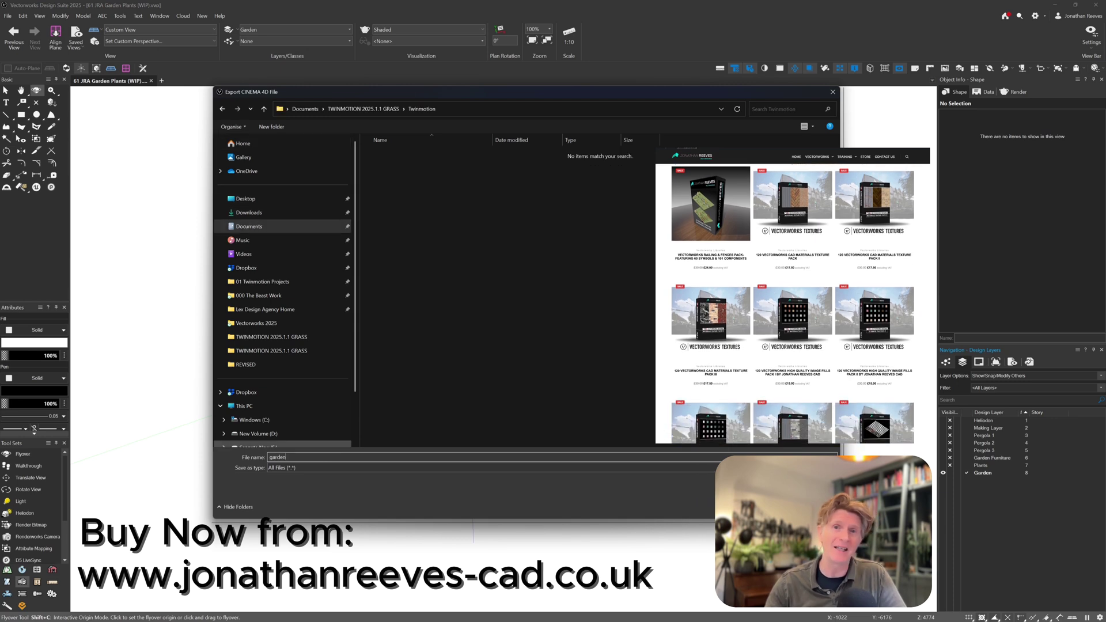
{"action": "key", "text": "Return"}
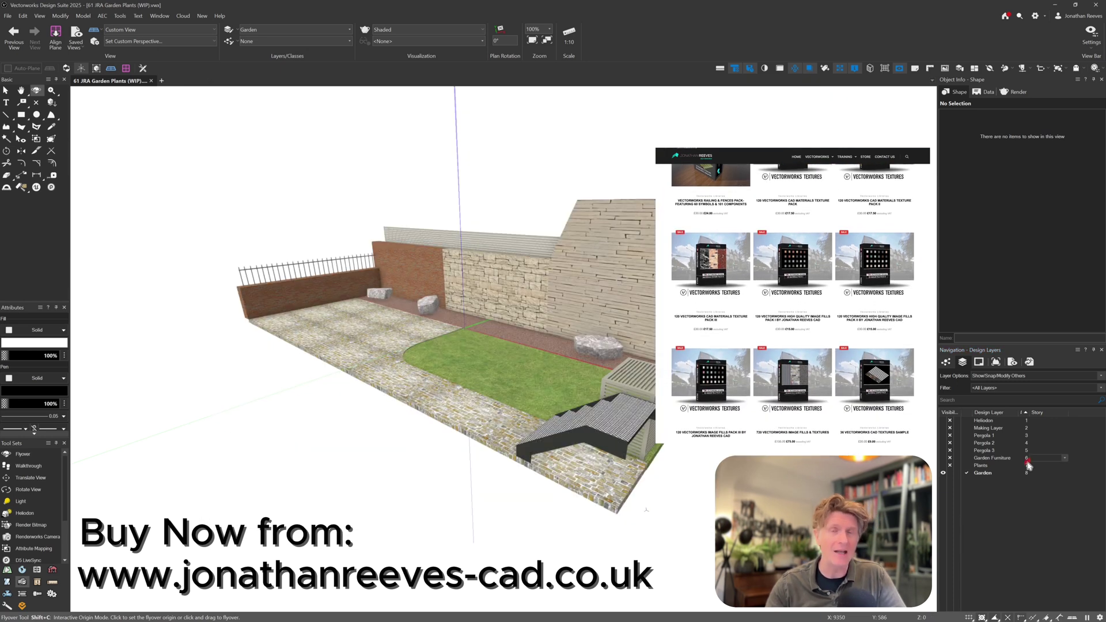
Make Garden Furniture the active layer and export it as a Cinema 4D file named furniture
{"action": "left_click", "coordinate": [968, 458]}
{"action": "left_click", "coordinate": [8, 16]}
{"action": "mouse_move", "coordinate": [34, 255]}
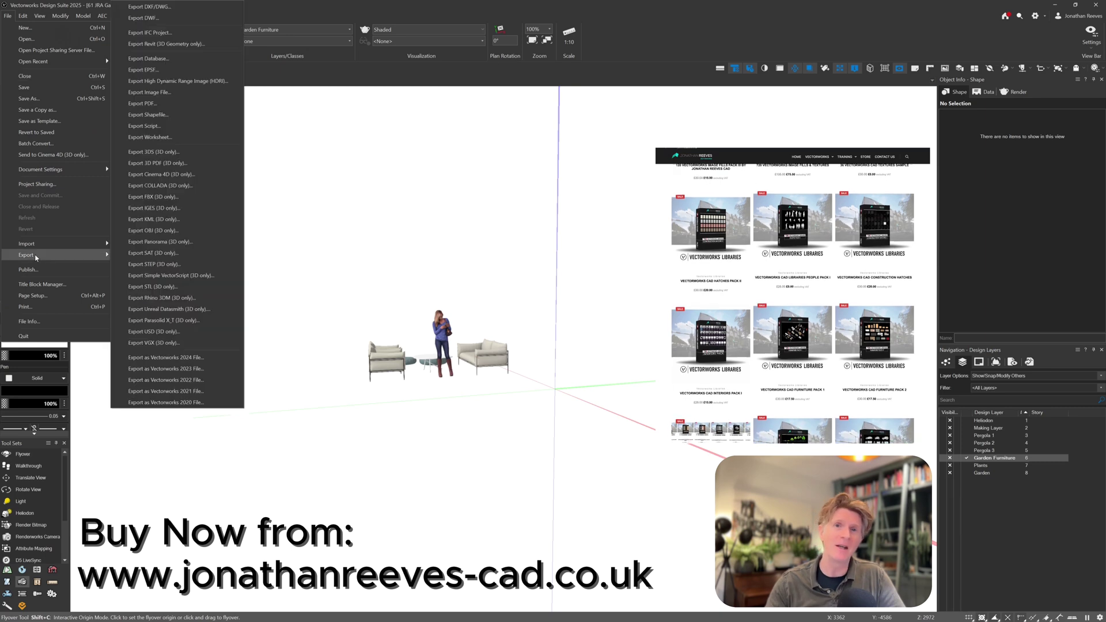
{"action": "left_click", "coordinate": [185, 176]}
{"action": "key", "text": "Return"}
{"action": "type", "text": "furniture"}
{"action": "key", "text": "Return"}
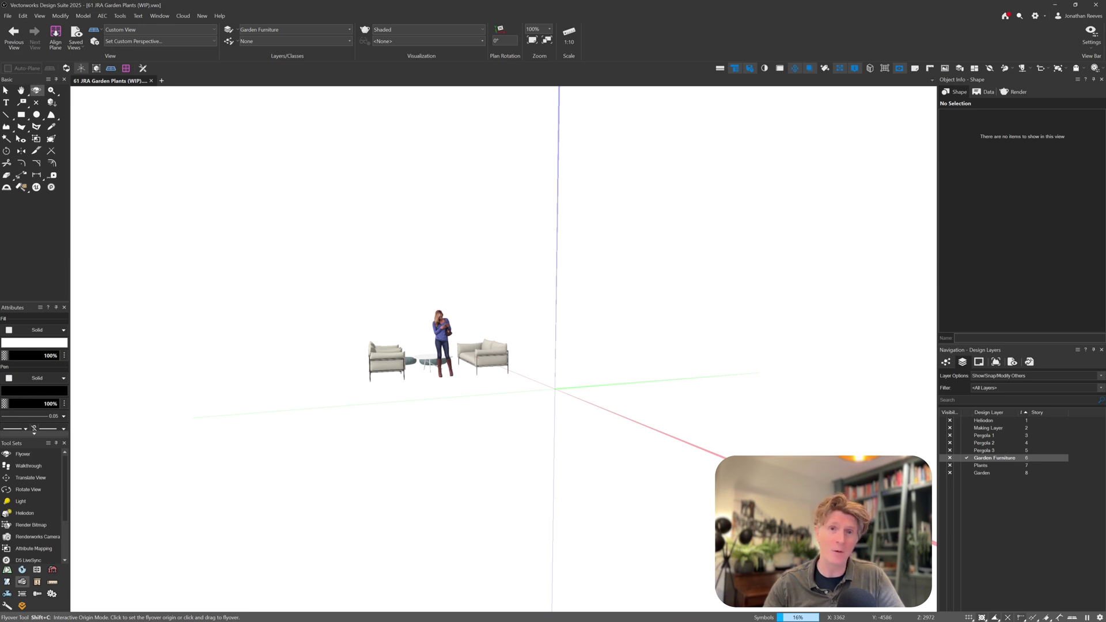
Make Pergola 3 the active layer and export it as a Cinema 4D file named pergola 3
{"action": "left_click", "coordinate": [984, 450]}
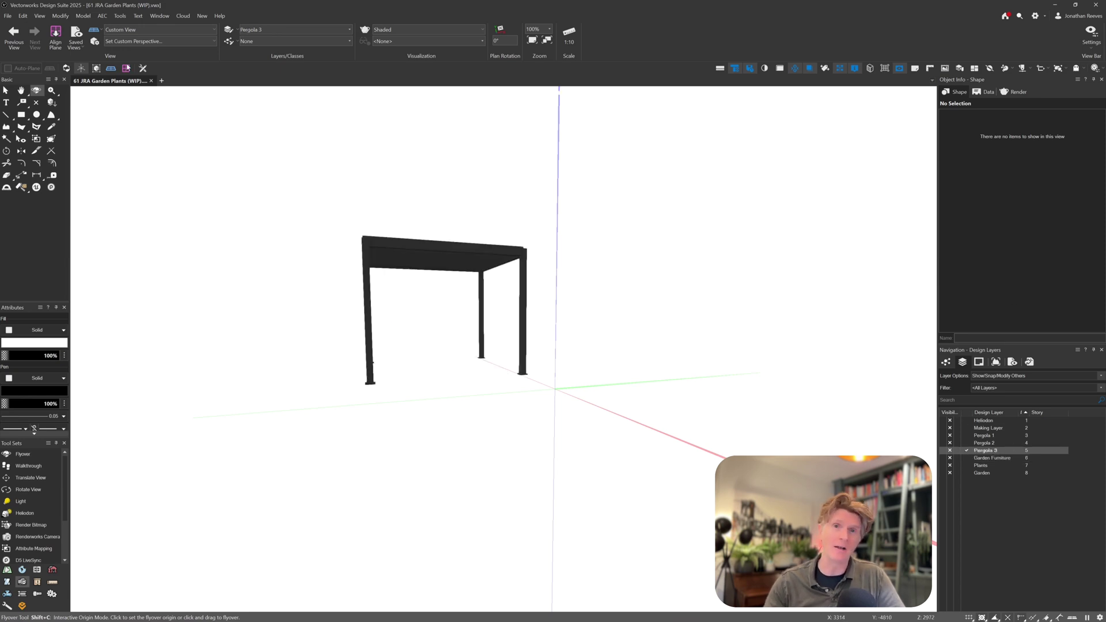
{"action": "left_click", "coordinate": [8, 15]}
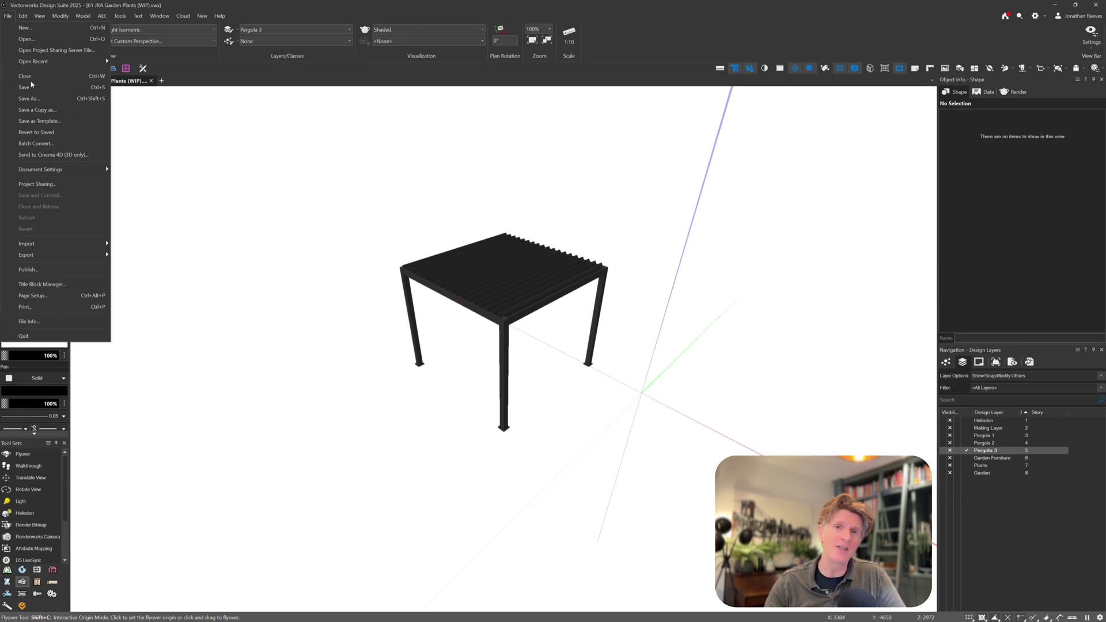
{"action": "mouse_move", "coordinate": [48, 257]}
{"action": "left_click", "coordinate": [161, 174]}
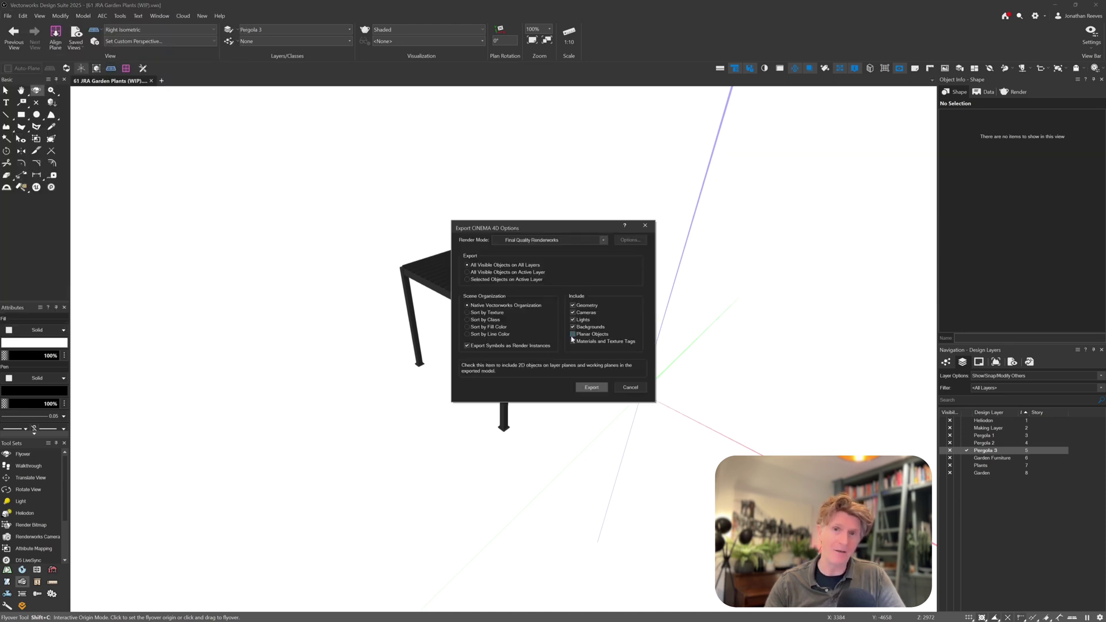
{"action": "left_click", "coordinate": [587, 383]}
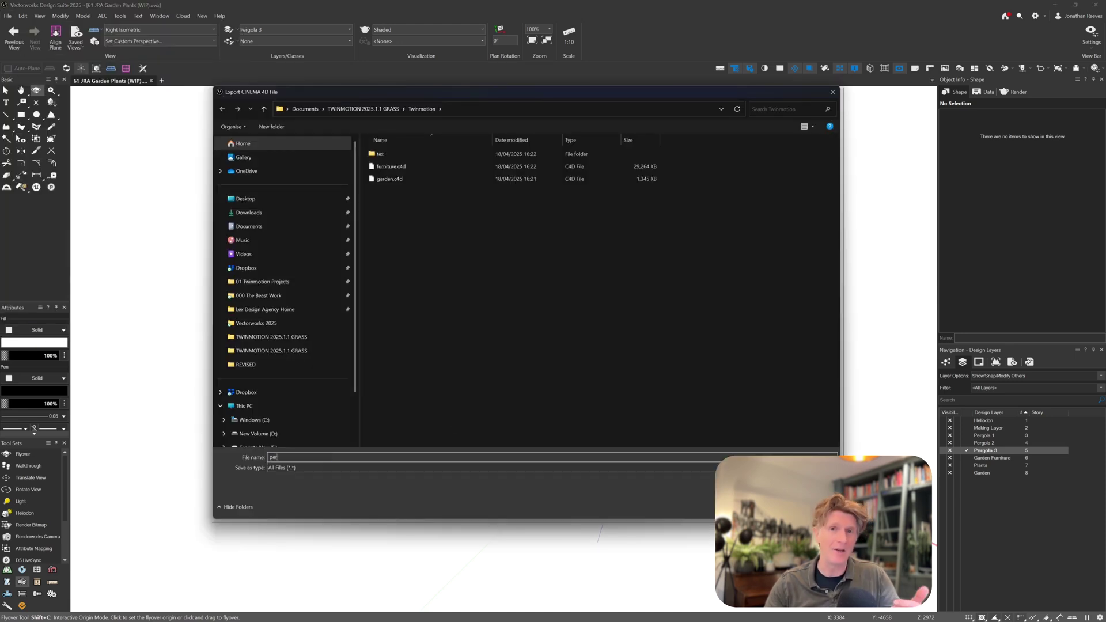
{"action": "type", "text": "pergola"}
{"action": "key", "text": "Return"}
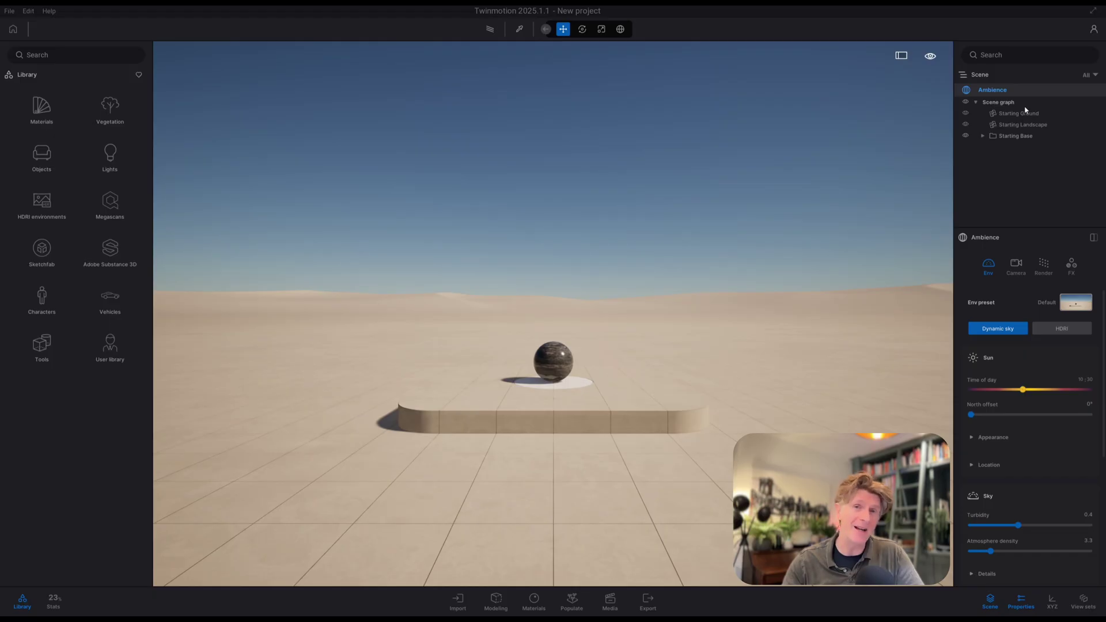
Delete the Starting Landscape and Starting Base from the new project's scene
{"action": "left_click", "coordinate": [1016, 135]}
{"action": "left_click", "coordinate": [1015, 114]}
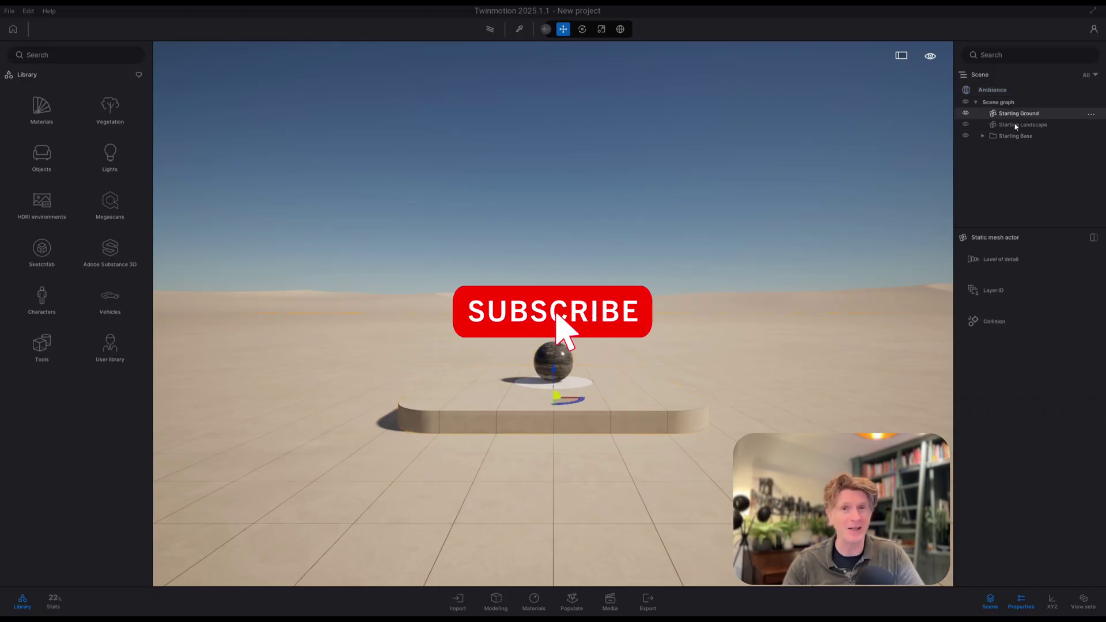
{"action": "left_click", "coordinate": [1015, 126]}
{"action": "key", "text": "Delete"}
{"action": "left_click", "coordinate": [1014, 124]}
{"action": "key", "text": "Delete"}
Delete the Starting Ground and undo the deletion
{"action": "left_click", "coordinate": [1013, 113]}
{"action": "key", "text": "Delete"}
{"action": "key", "text": "ctrl+z"}
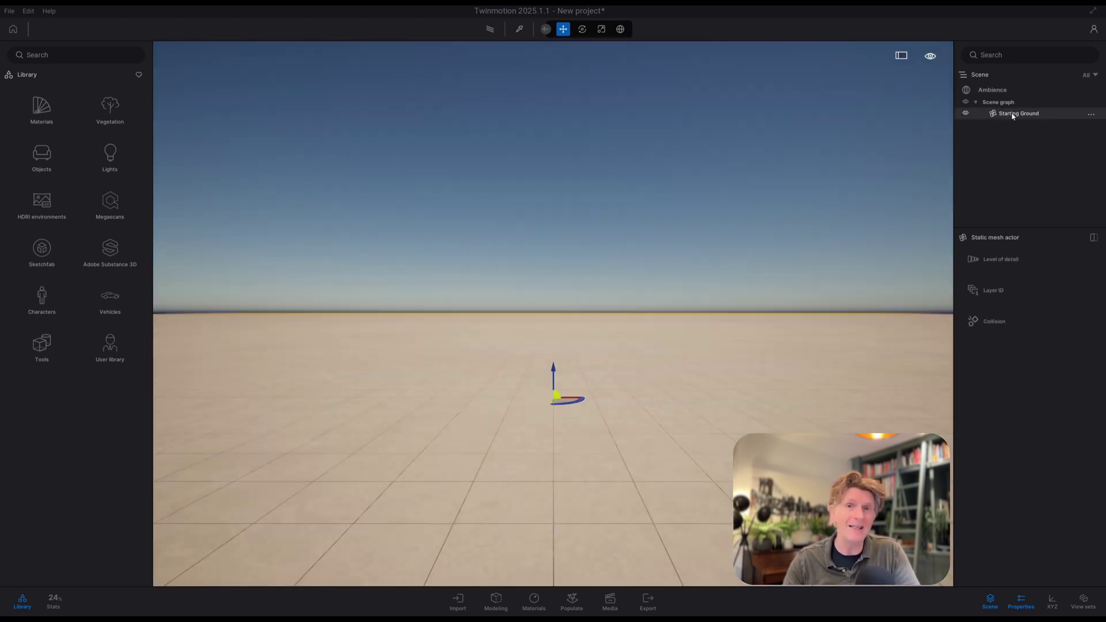
Import garden.c4d from the Twinmotion project folder as geometry with Keep hierarchy, using the scene material for all material conflicts
{"action": "left_click", "coordinate": [456, 600]}
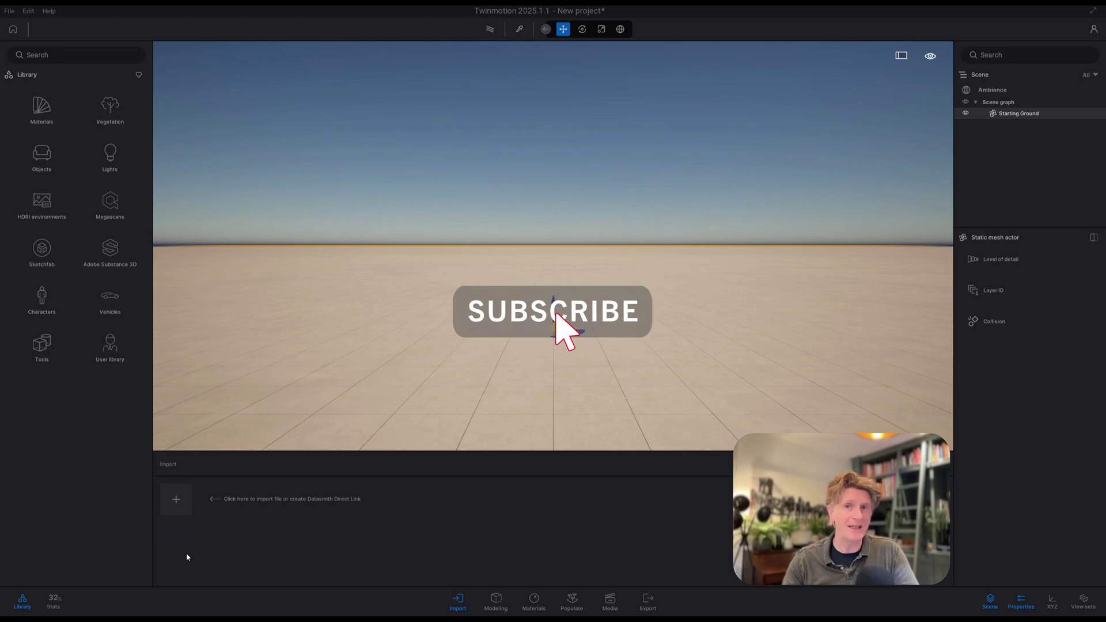
{"action": "left_click", "coordinate": [176, 499]}
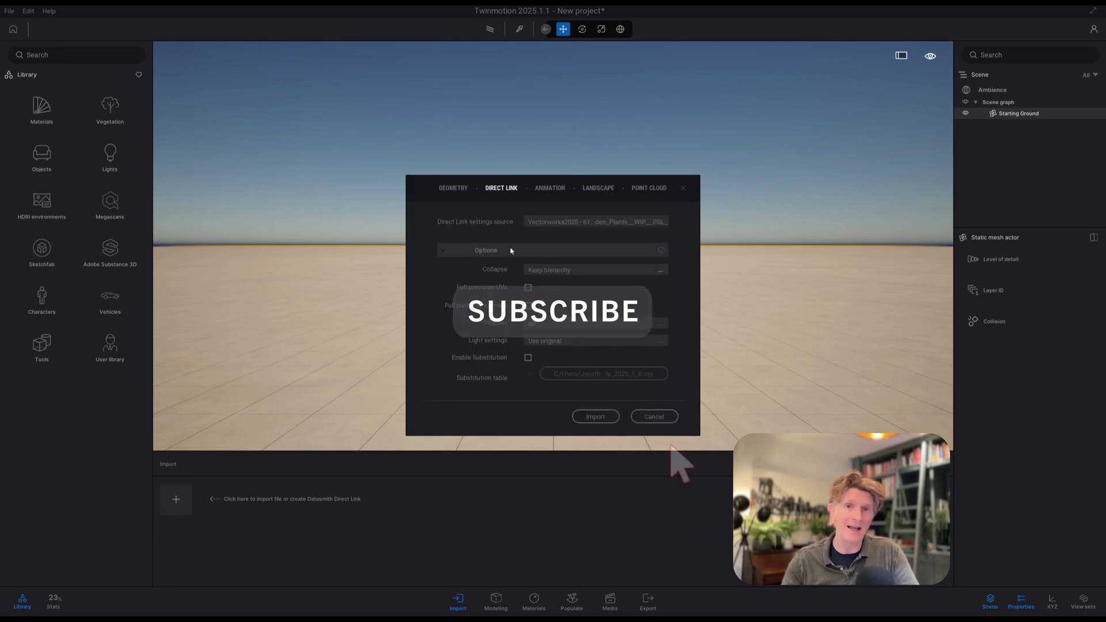
{"action": "left_click", "coordinate": [454, 188]}
{"action": "left_click", "coordinate": [574, 220]}
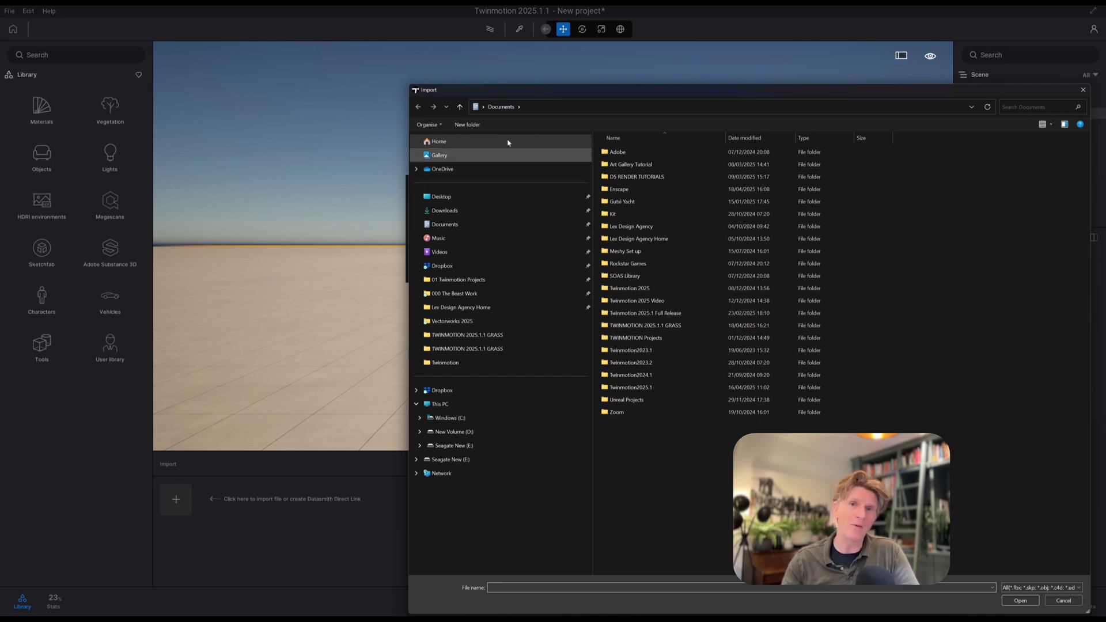
{"action": "double_click", "coordinate": [643, 326]}
{"action": "double_click", "coordinate": [613, 163]}
{"action": "double_click", "coordinate": [631, 178]}
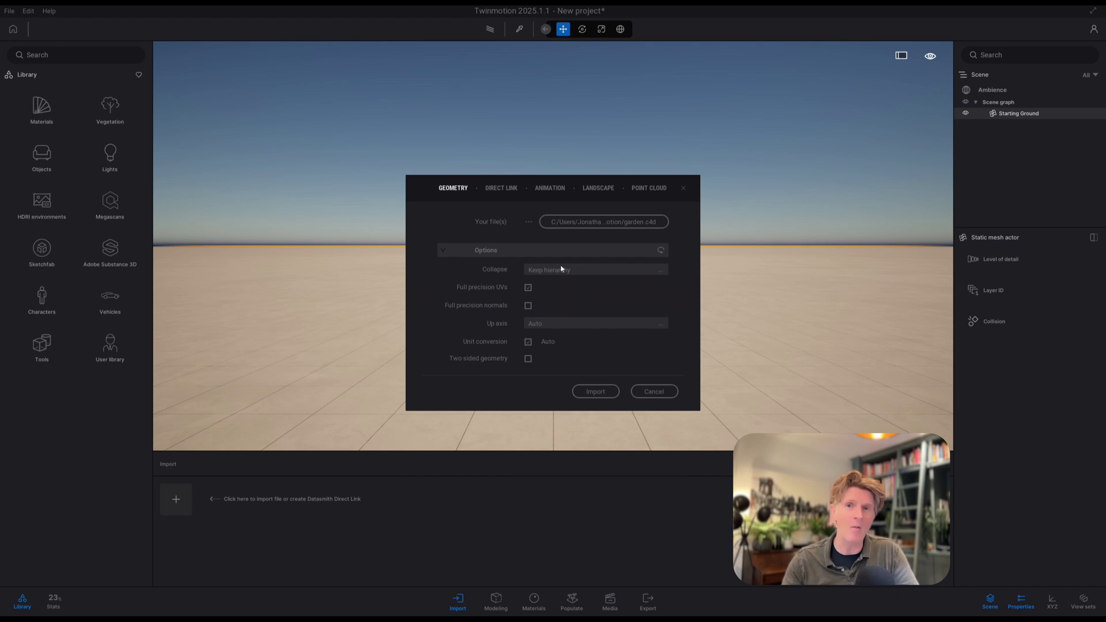
{"action": "left_click", "coordinate": [595, 392]}
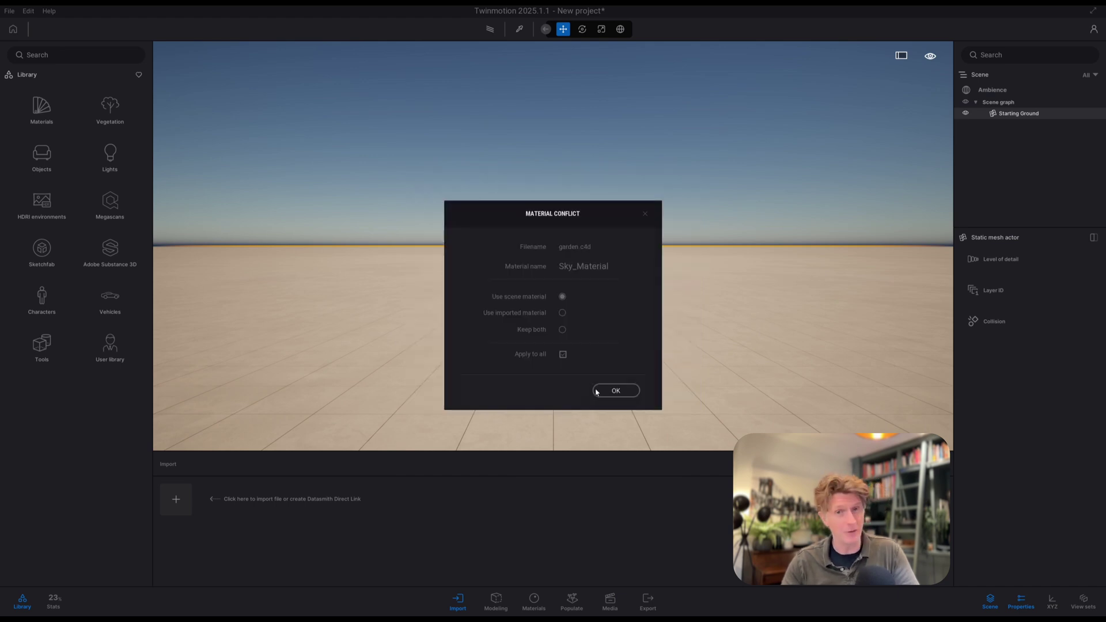
{"action": "left_click", "coordinate": [612, 391]}
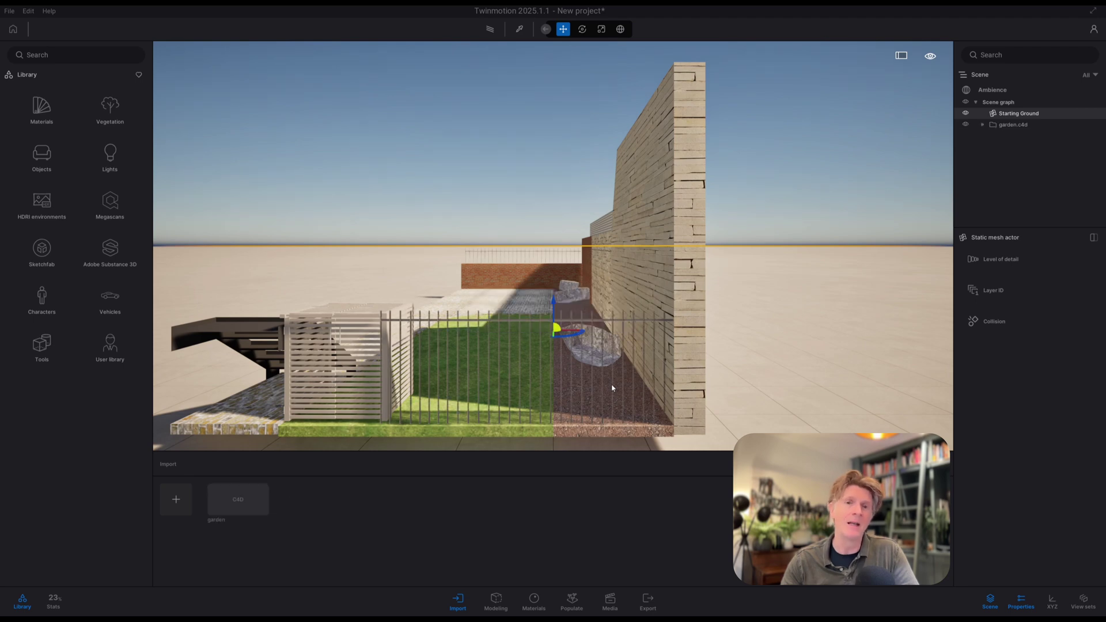
{"action": "right_click_drag", "start_coordinate": [612, 388], "coordinate": [663, 403]}
{"action": "left_click", "coordinate": [7, 8]}
{"action": "left_click", "coordinate": [51, 130]}
{"action": "left_click", "coordinate": [438, 199]}
{"action": "left_click", "coordinate": [632, 449]}
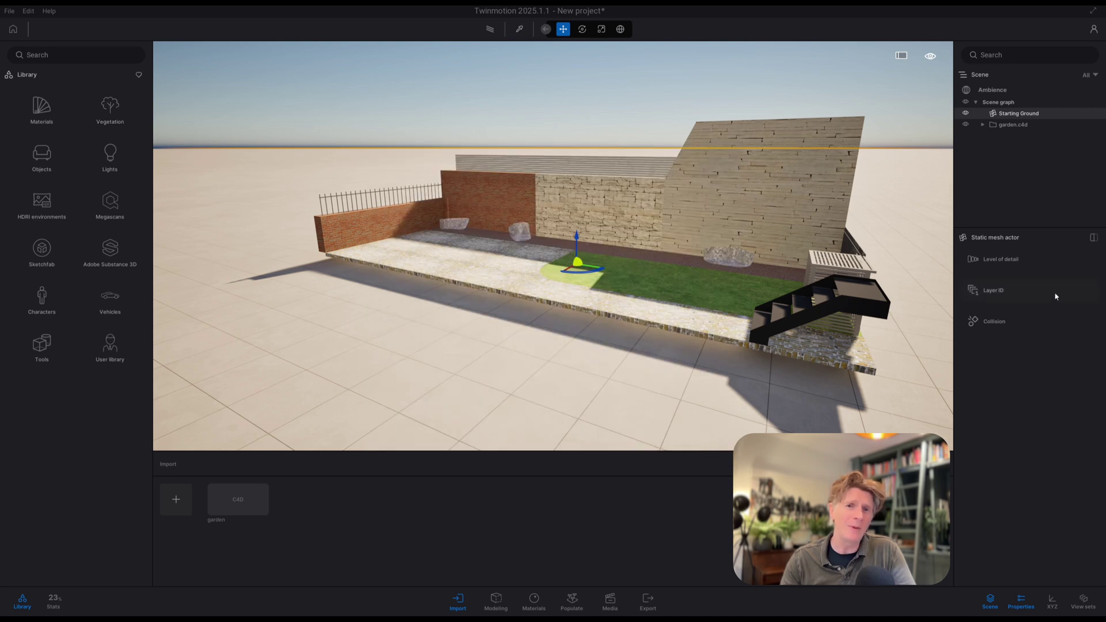
Reset the Starting Ground's position and set its Z position to -100 mm
{"action": "left_click", "coordinate": [1009, 124]}
{"action": "left_click", "coordinate": [1007, 114]}
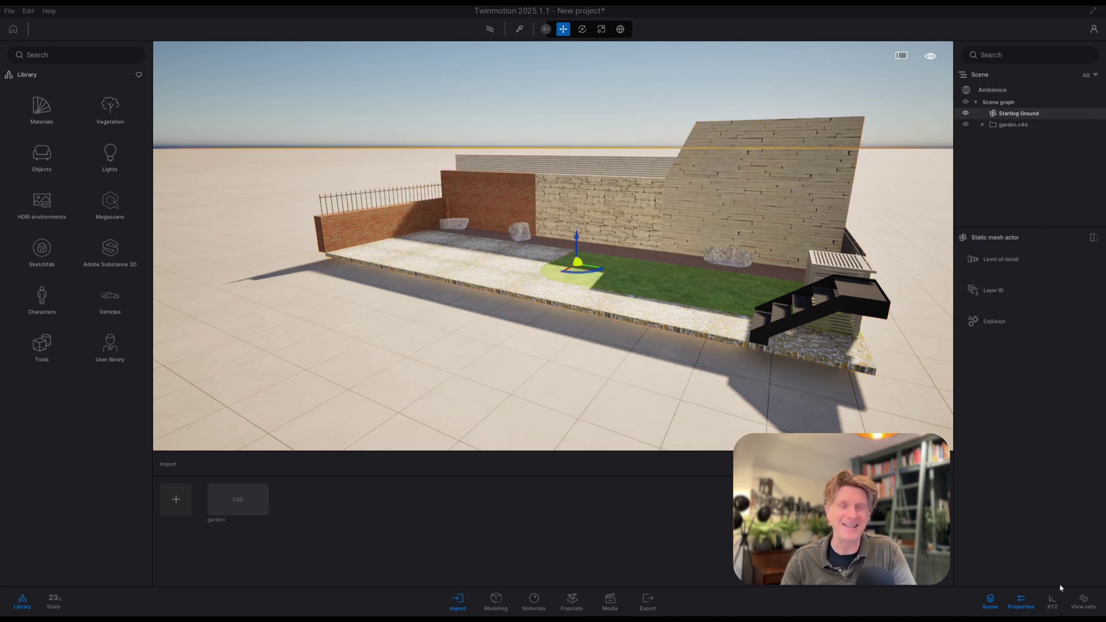
{"action": "type", "text": "-11"}
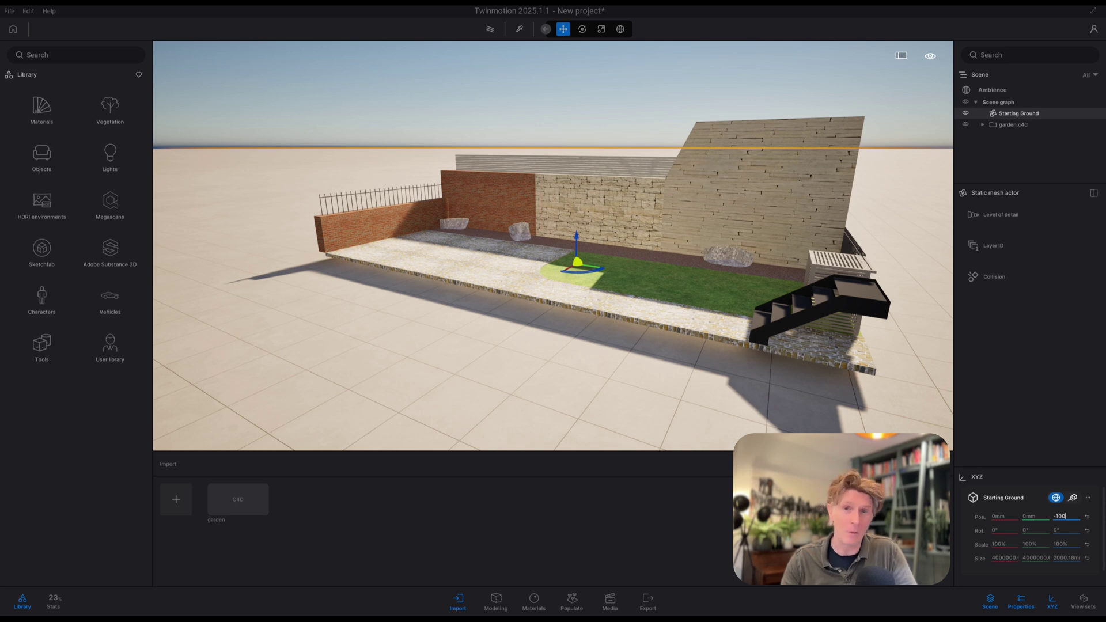
{"action": "key", "text": "Return"}
{"action": "left_click", "coordinate": [1087, 518]}
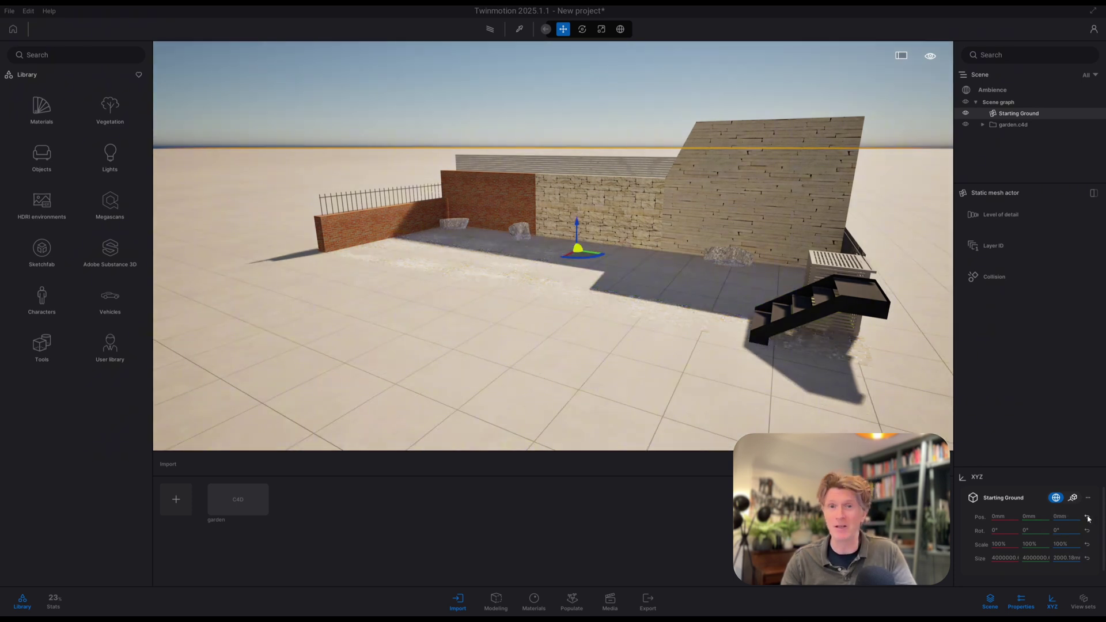
{"action": "type", "text": "-100"}
{"action": "key", "text": "Return"}
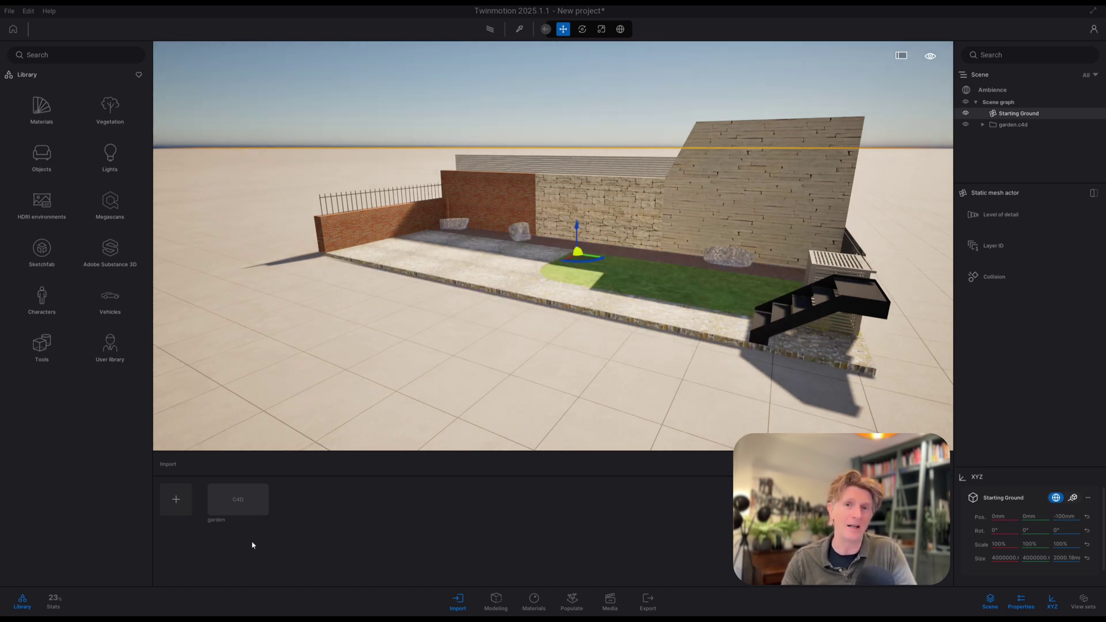
Import pergola 1.c4d as geometry, using the scene material for all material conflicts
{"action": "left_click", "coordinate": [180, 500]}
{"action": "left_click", "coordinate": [548, 300]}
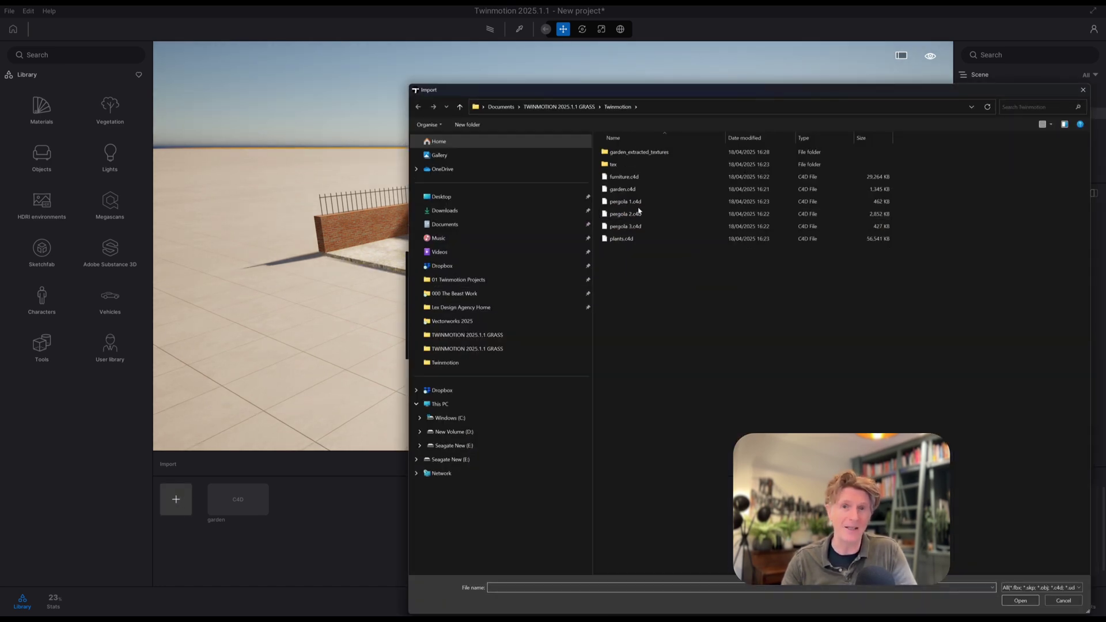
{"action": "double_click", "coordinate": [632, 199]}
{"action": "left_click", "coordinate": [595, 469]}
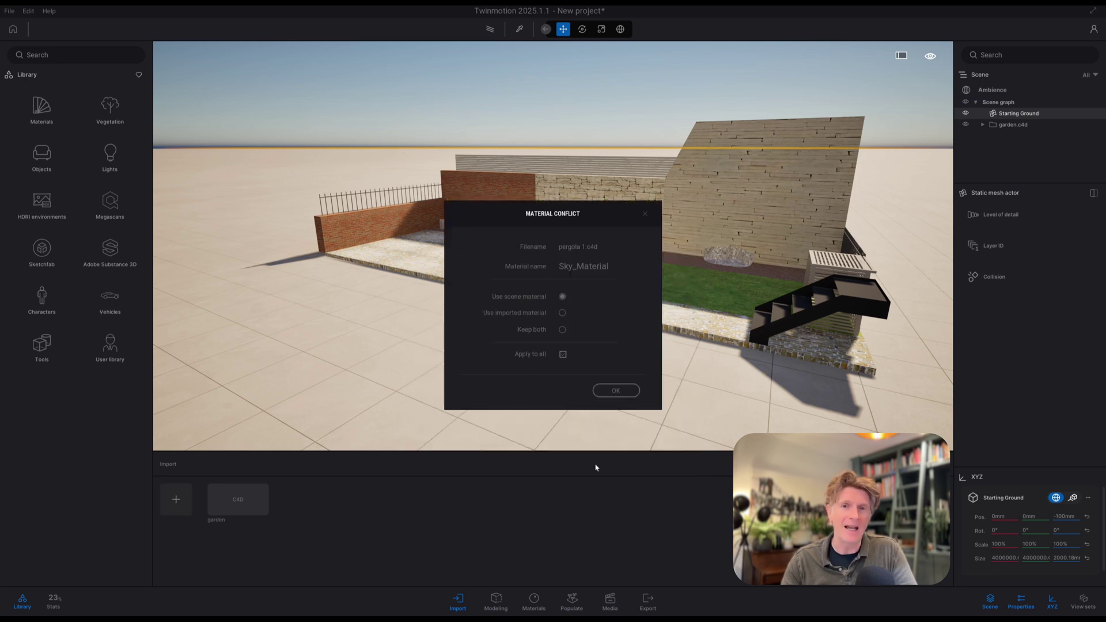
{"action": "left_click", "coordinate": [616, 391]}
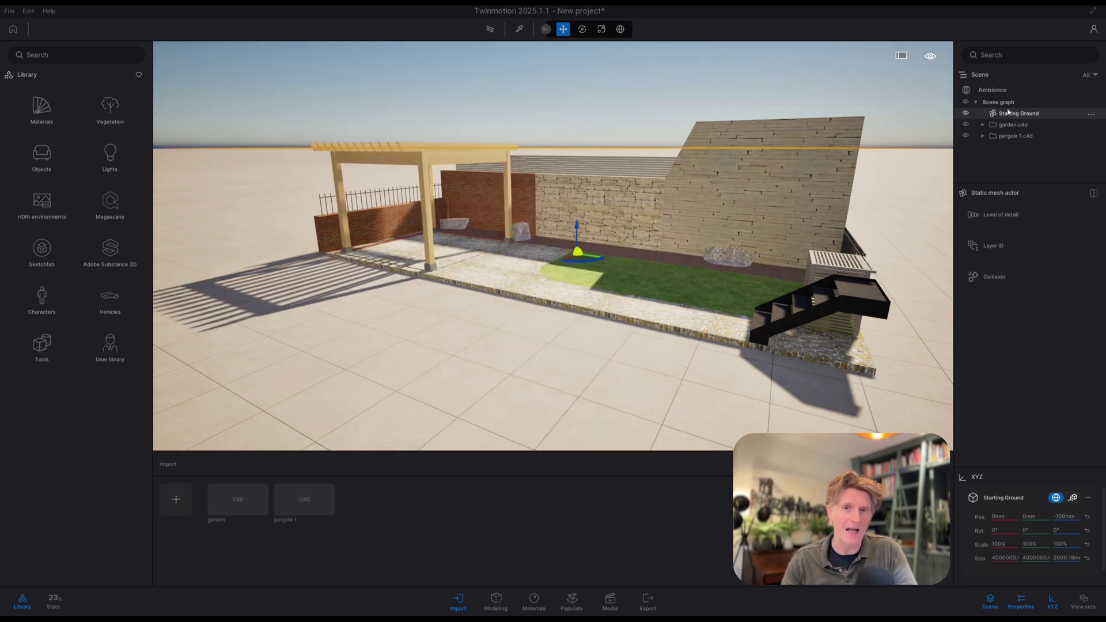
Import pergola 2.c4d as geometry with Keep hierarchy, accepting the scene material for conflicts
{"action": "left_click", "coordinate": [175, 499]}
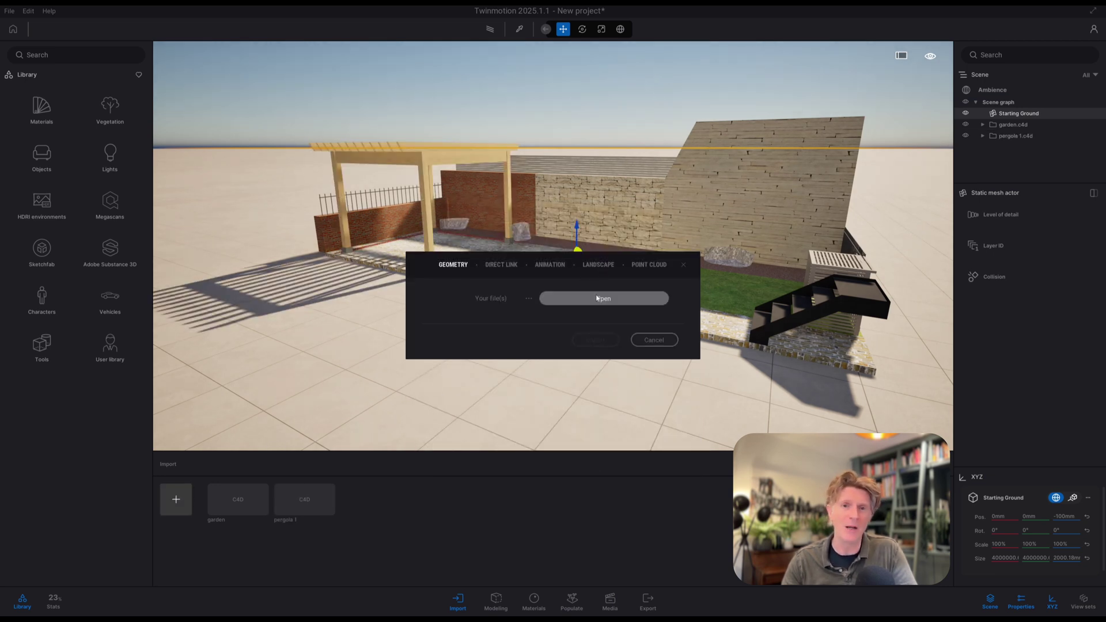
{"action": "left_click", "coordinate": [577, 299]}
{"action": "double_click", "coordinate": [624, 226]}
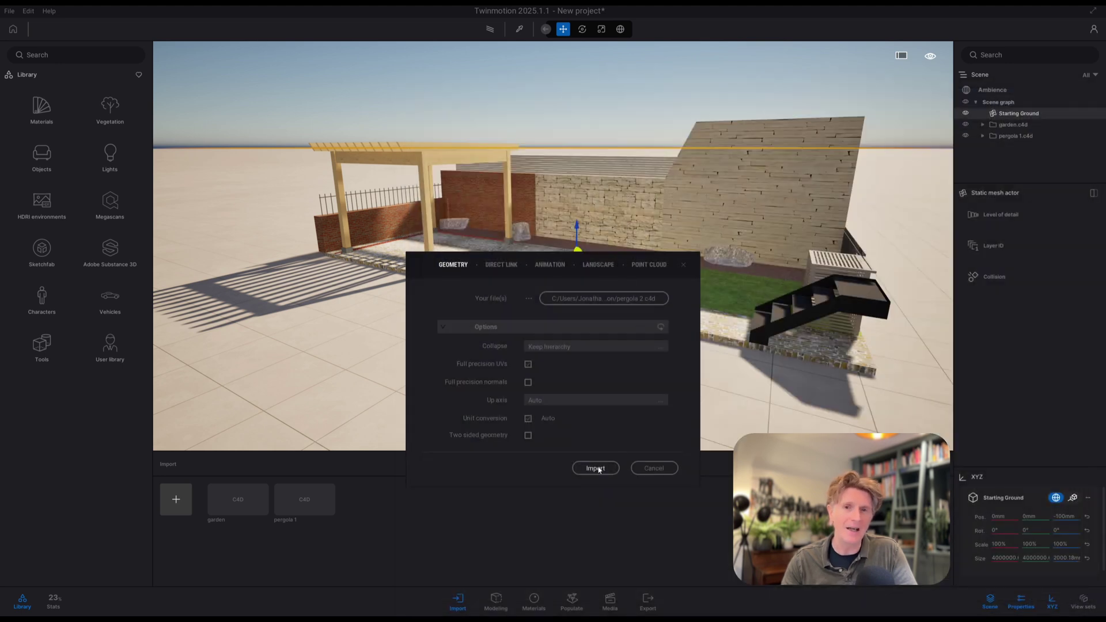
{"action": "left_click", "coordinate": [596, 469]}
{"action": "left_click", "coordinate": [615, 391]}
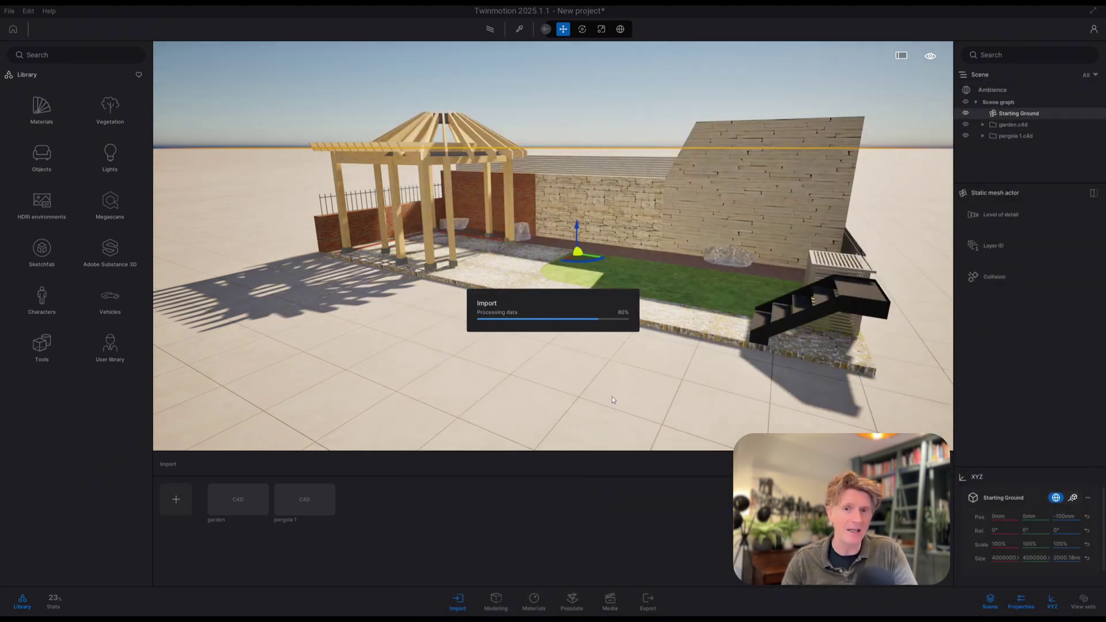
Import pergola 3.c4d together with garden.c4d as geometry, using the scene material for all material conflicts
{"action": "left_click", "coordinate": [187, 501]}
{"action": "left_click", "coordinate": [603, 299]}
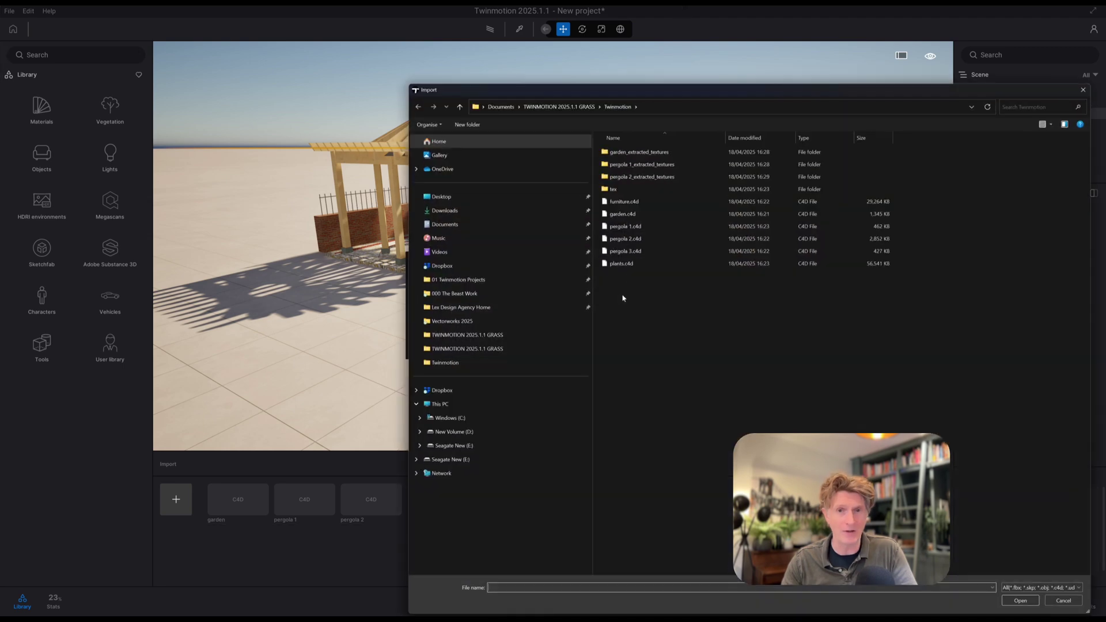
{"action": "left_click", "coordinate": [632, 252]}
{"action": "left_click", "coordinate": [634, 215]}
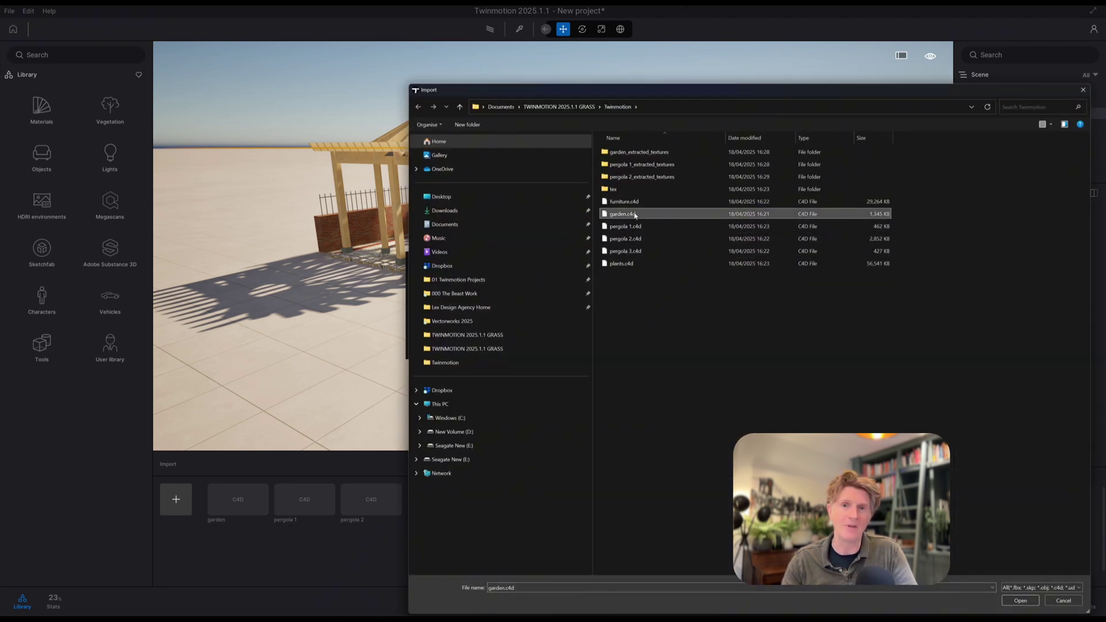
{"action": "key", "text": "super"}
{"action": "left_click", "coordinate": [642, 253]}
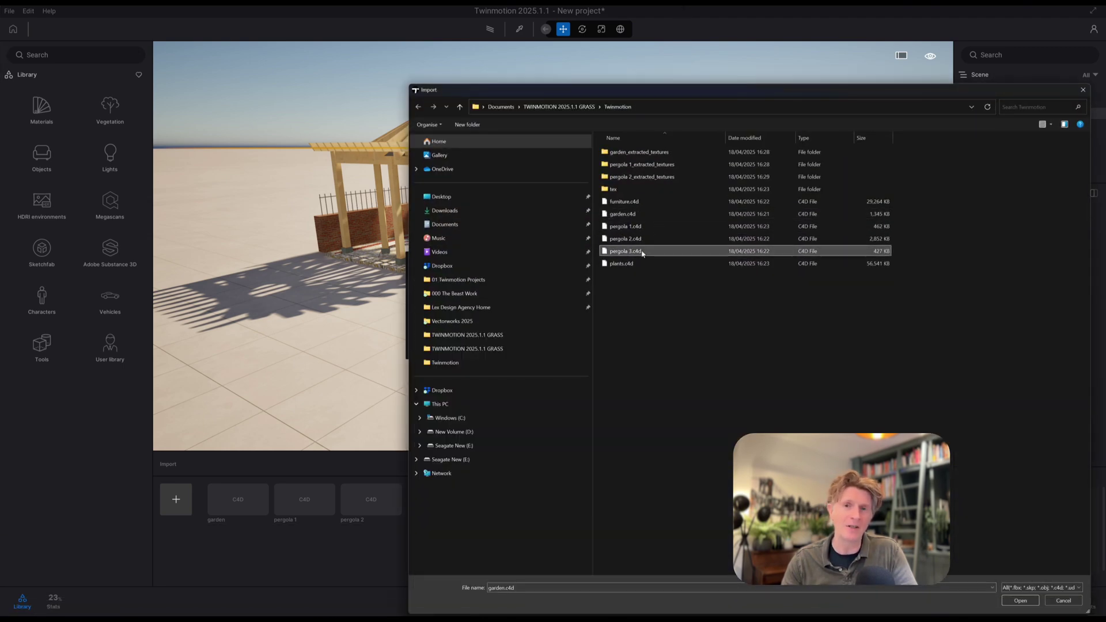
{"action": "left_click", "coordinate": [638, 215], "text": "ctrl"}
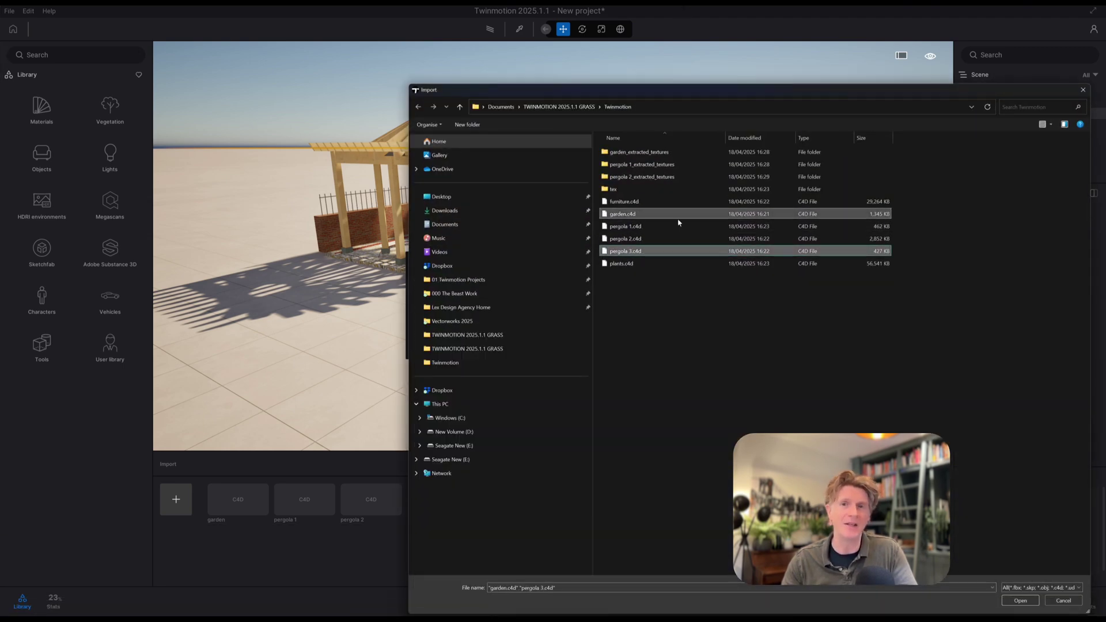
{"action": "left_click", "coordinate": [1018, 601]}
{"action": "left_click", "coordinate": [595, 467]}
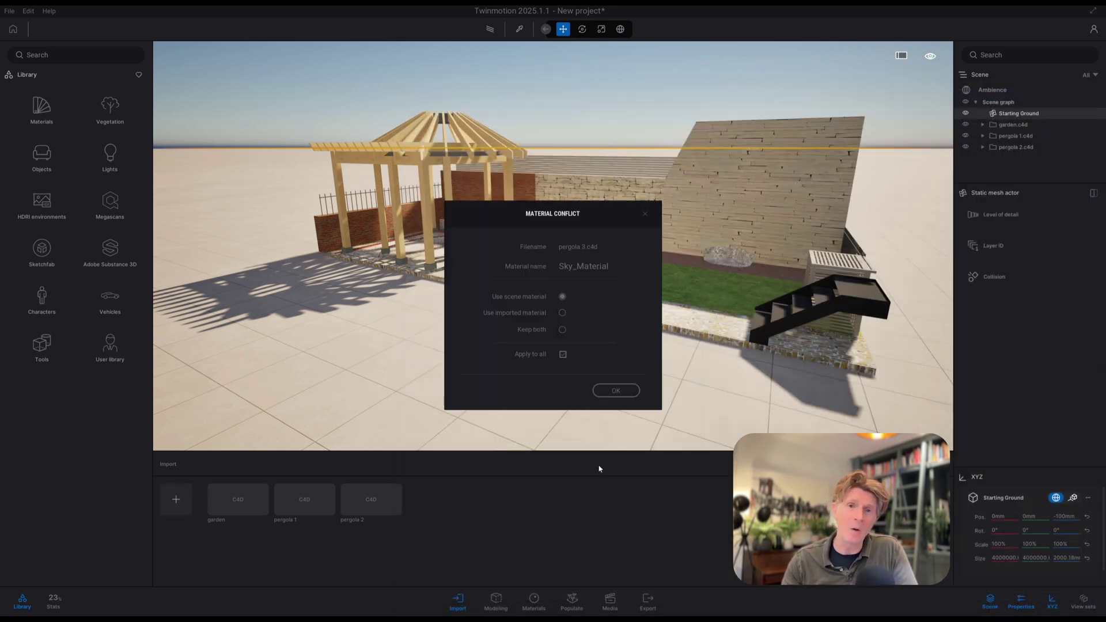
{"action": "left_click", "coordinate": [616, 391]}
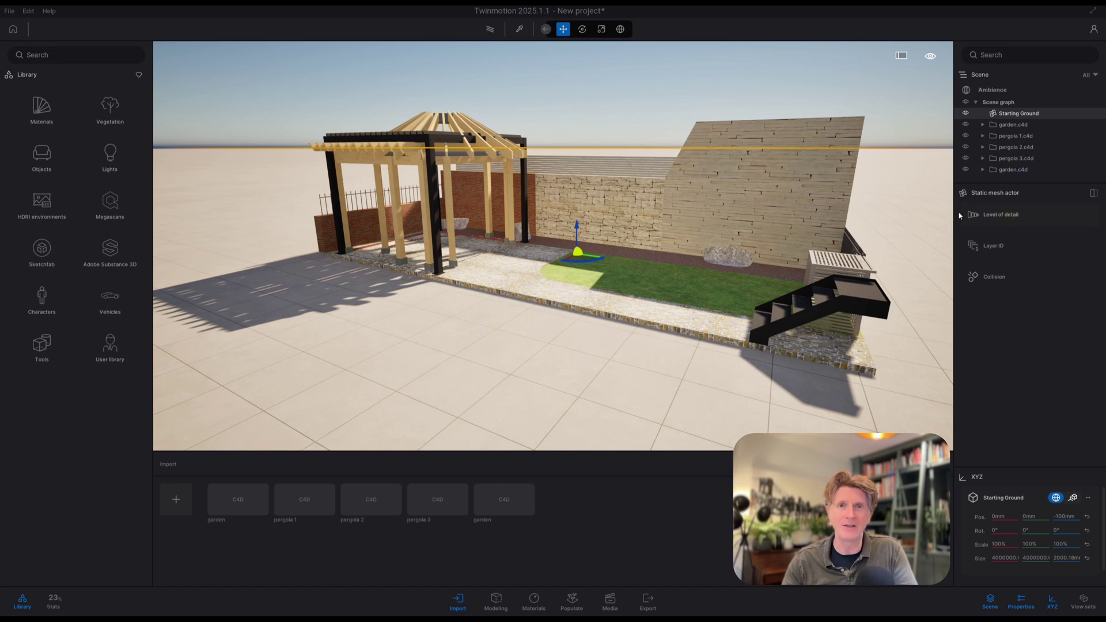
Hide pergola 1.c4d and pergola 2.c4d so only pergola 3.c4d shows, and delete the duplicate garden.c4d from the scene
{"action": "left_click", "coordinate": [966, 158]}
{"action": "left_click", "coordinate": [966, 136]}
{"action": "left_click", "coordinate": [966, 159]}
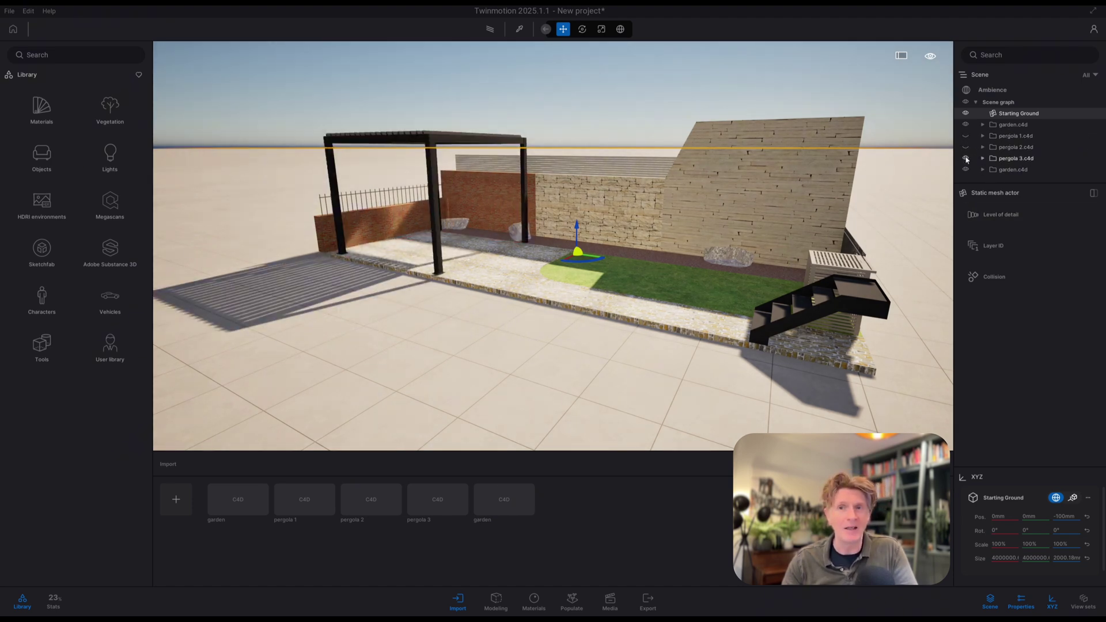
{"action": "left_click", "coordinate": [973, 171]}
{"action": "key", "text": "Delete"}
Import furniture.c4d as geometry, using the scene material for all material conflicts
{"action": "left_click", "coordinate": [183, 499]}
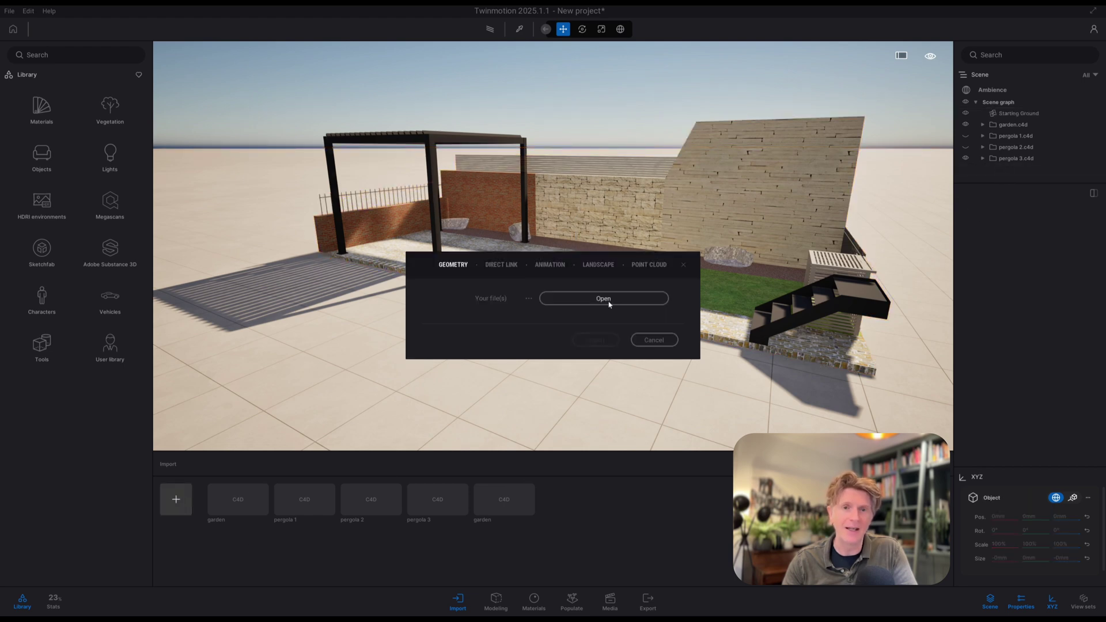
{"action": "left_click", "coordinate": [606, 300]}
{"action": "left_click", "coordinate": [638, 215]}
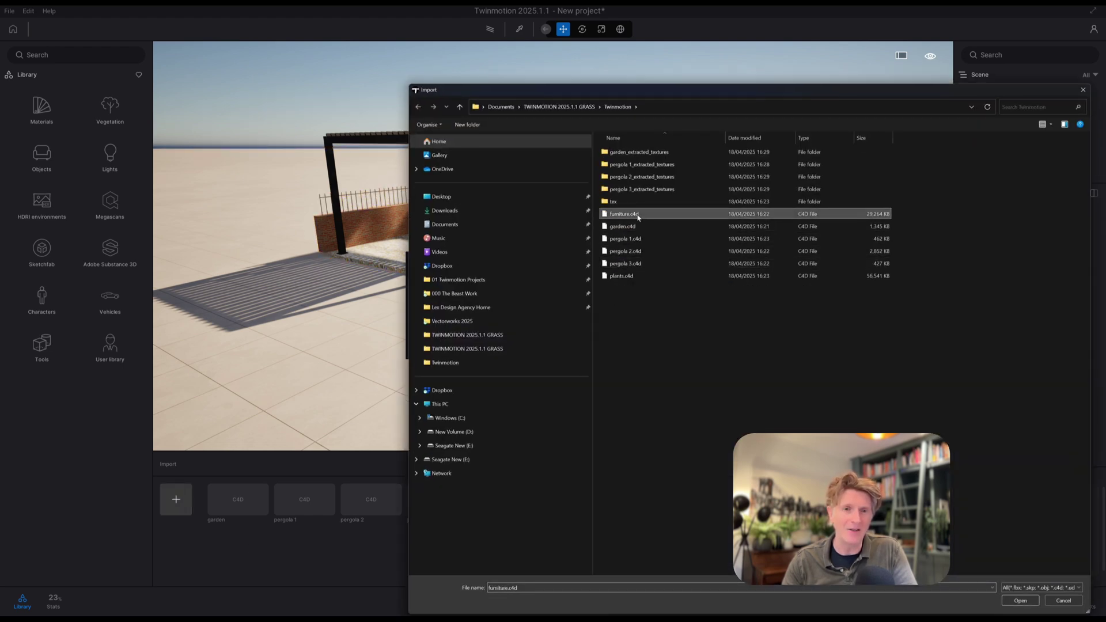
{"action": "left_click", "coordinate": [1020, 601]}
{"action": "left_click", "coordinate": [605, 468]}
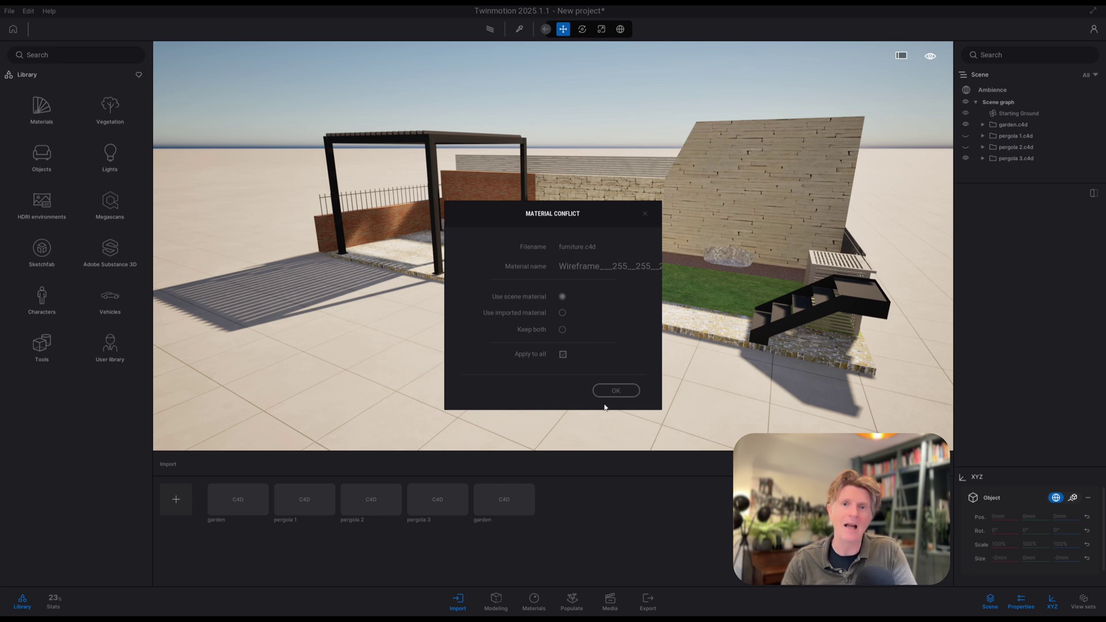
{"action": "left_click", "coordinate": [608, 390]}
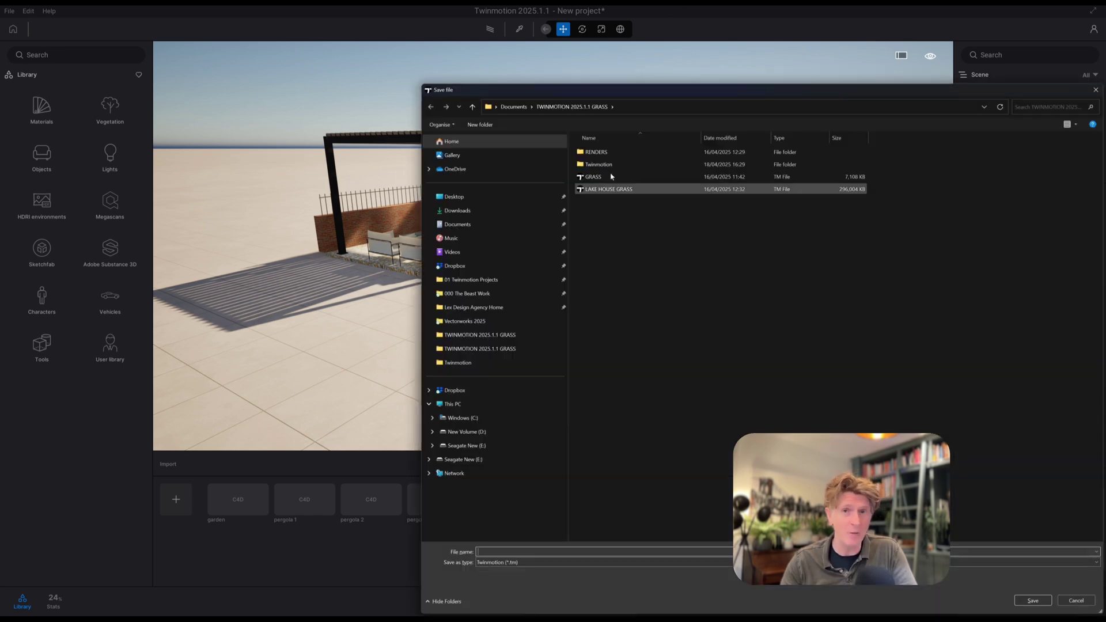
Save the project as "garden tm" in the TWINMOTION 2025.1.1 GRASS folder
{"action": "type", "text": "garden tm"}
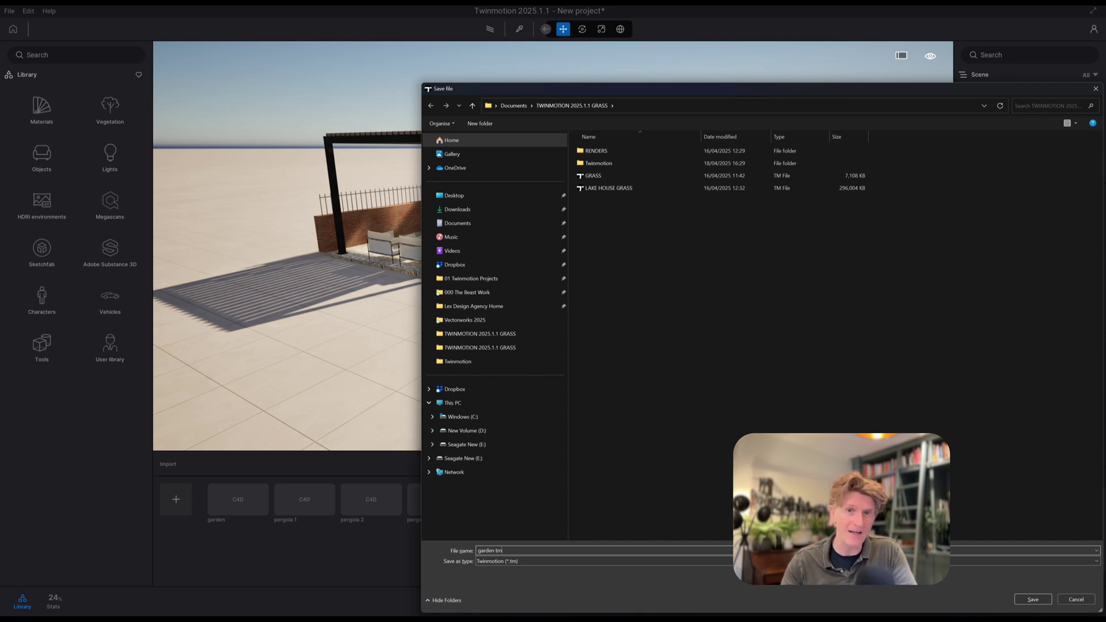
{"action": "key", "text": "Return"}
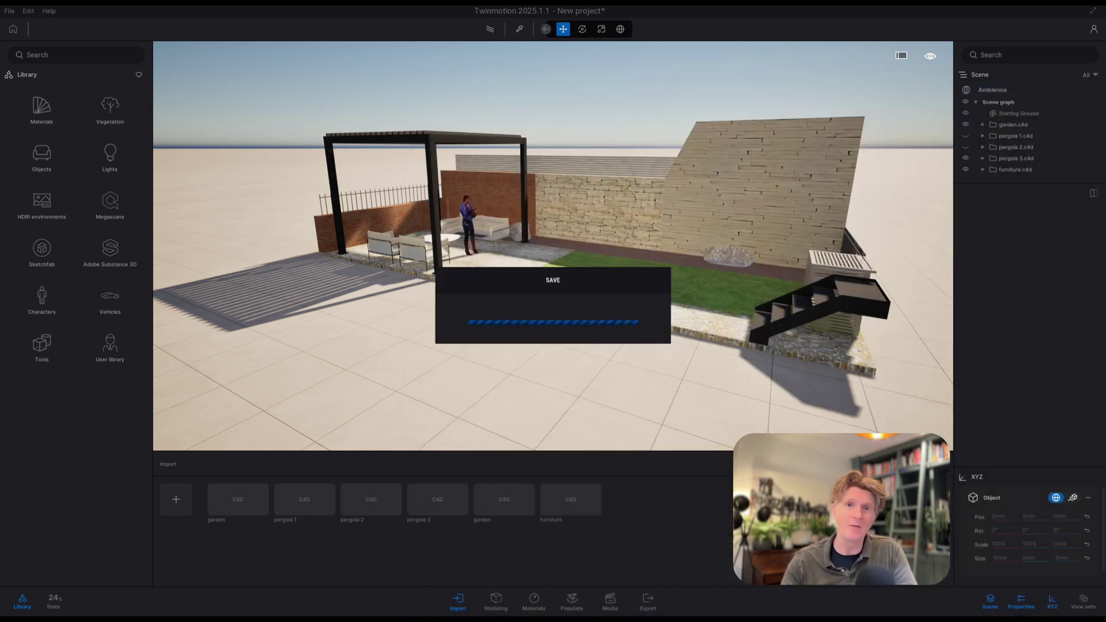
Import plants.c4d as geometry with Keep hierarchy, accepting the scene material for conflicts
{"action": "left_click", "coordinate": [192, 492]}
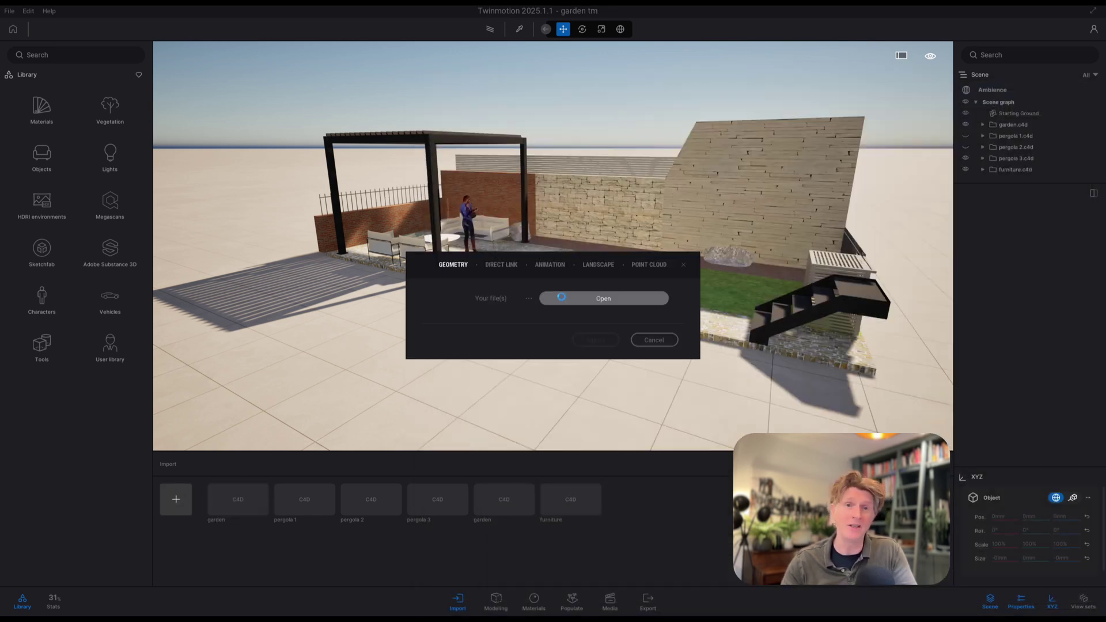
{"action": "left_click", "coordinate": [605, 299]}
{"action": "double_click", "coordinate": [628, 289]}
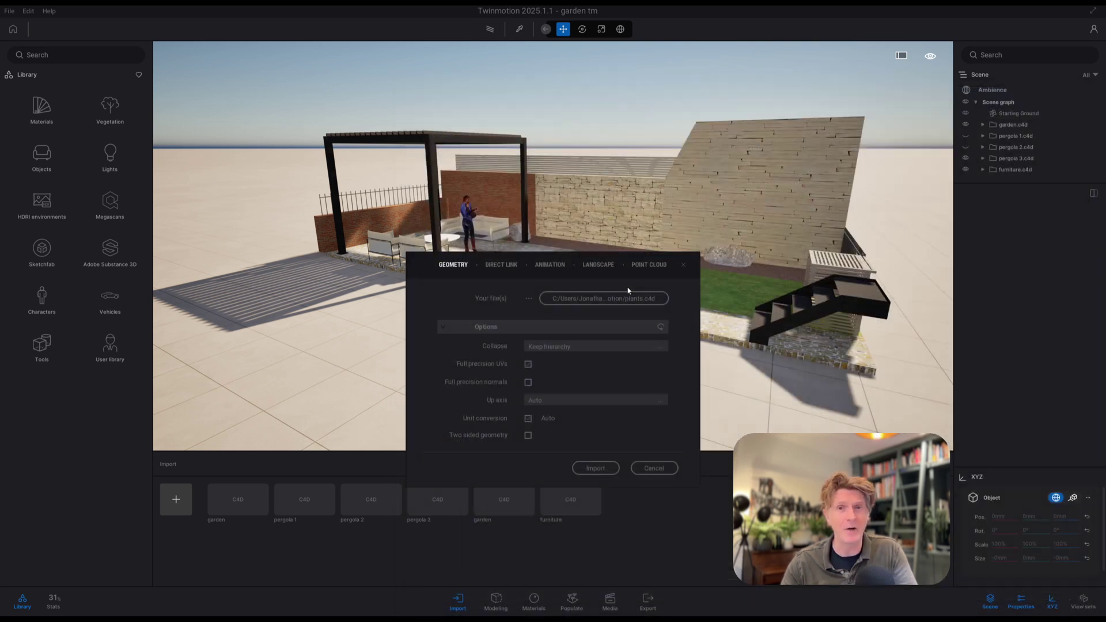
{"action": "left_click", "coordinate": [599, 464]}
{"action": "left_click", "coordinate": [610, 389]}
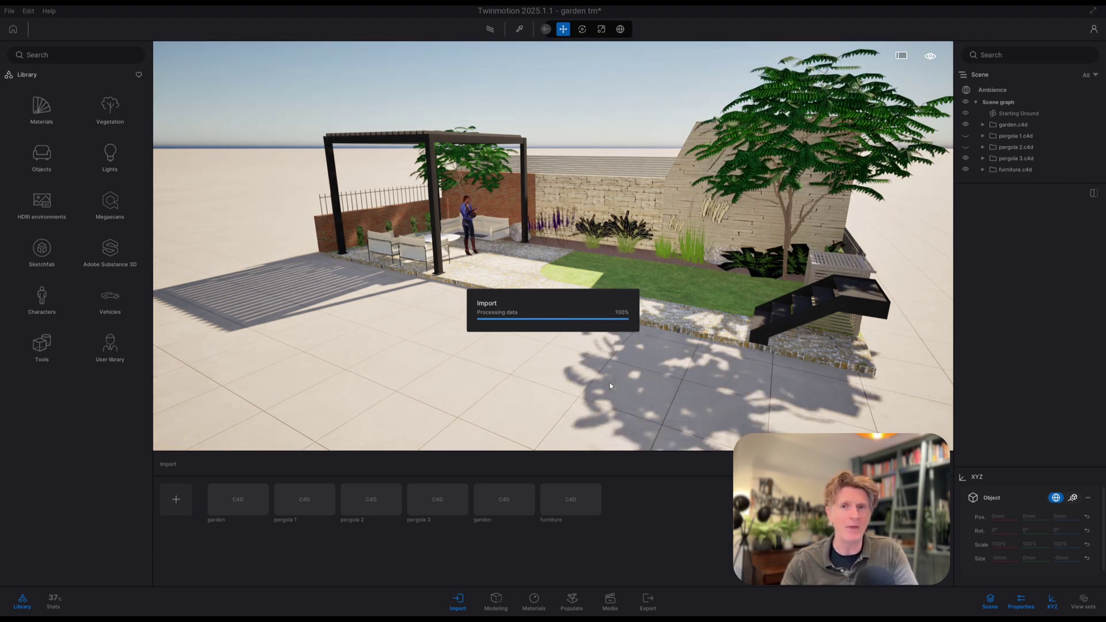
Delete the dark fern in front of the boulder and a leaf piece of the fern behind the tree trunk
{"action": "scroll", "coordinate": [604, 375], "scroll_direction": "up", "scroll_amount": 3}
{"action": "right_click_drag", "start_coordinate": [599, 375], "coordinate": [697, 372]}
{"action": "key", "text": "w"}
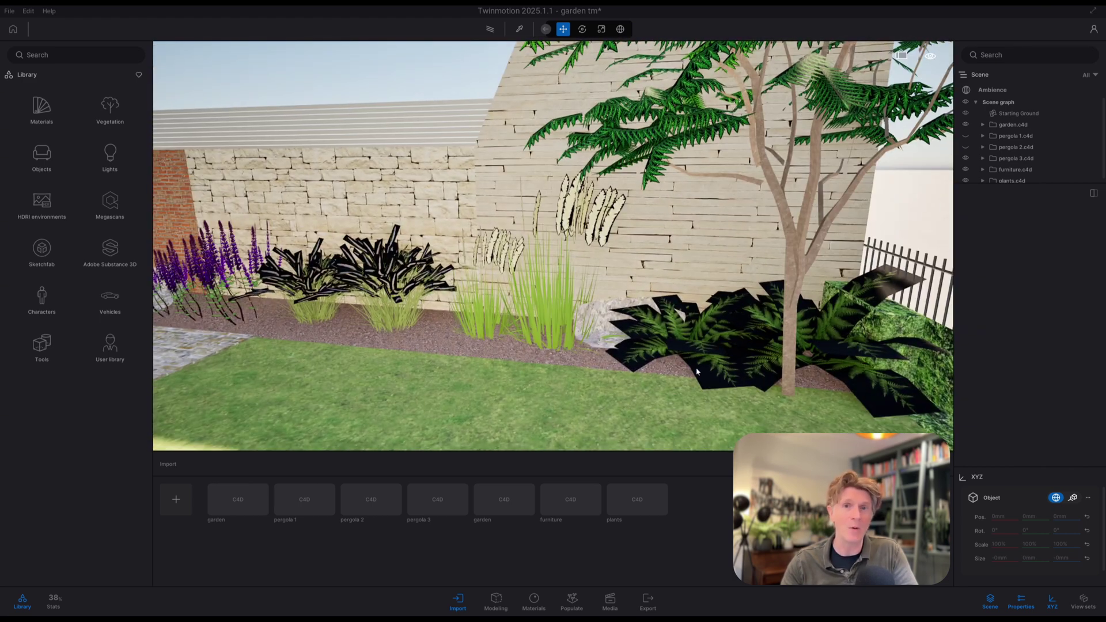
{"action": "left_click", "coordinate": [754, 345]}
{"action": "key", "text": "Delete"}
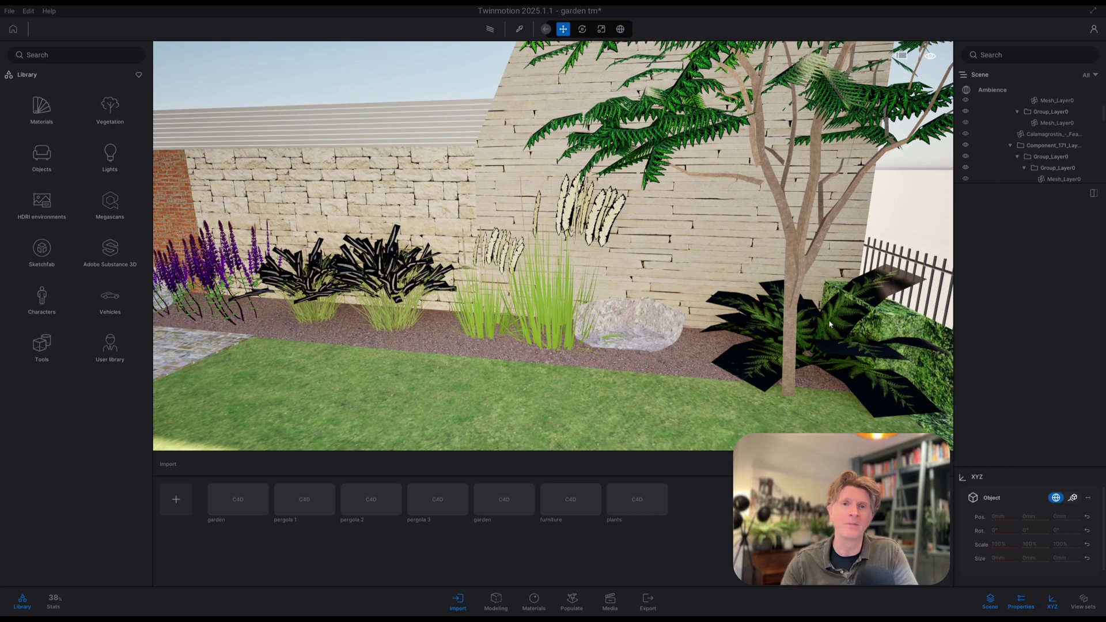
{"action": "left_click", "coordinate": [819, 339]}
{"action": "key", "text": "Delete"}
Find the parent group of the remaining dark fern in the scene graph and delete the whole Component_171 group
{"action": "left_click", "coordinate": [760, 321]}
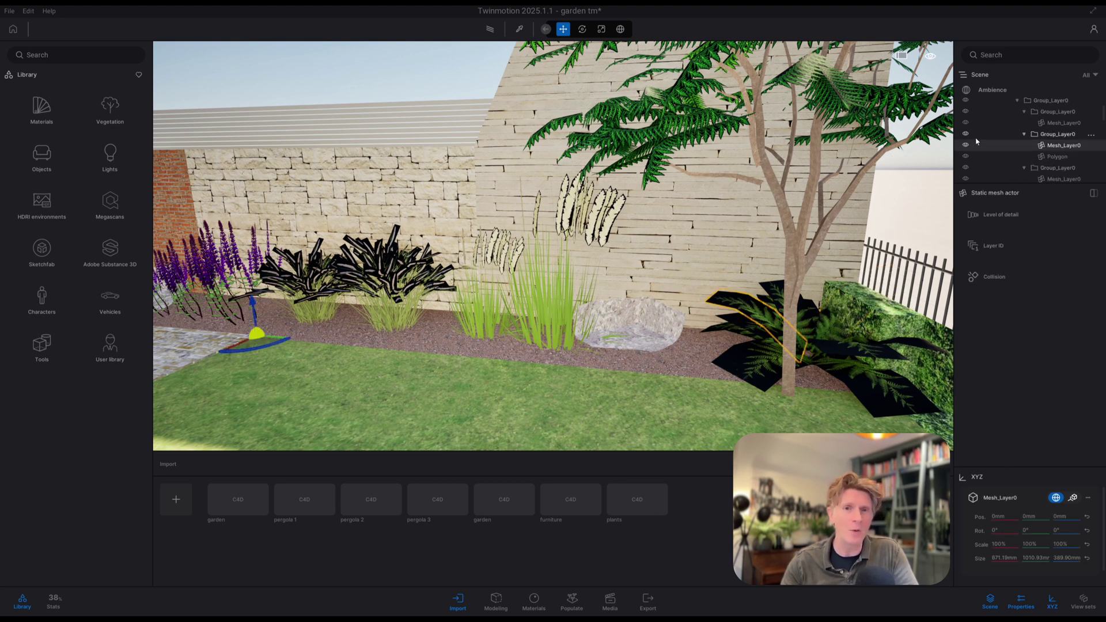
{"action": "scroll", "coordinate": [982, 110], "scroll_direction": "down", "scroll_amount": 1}
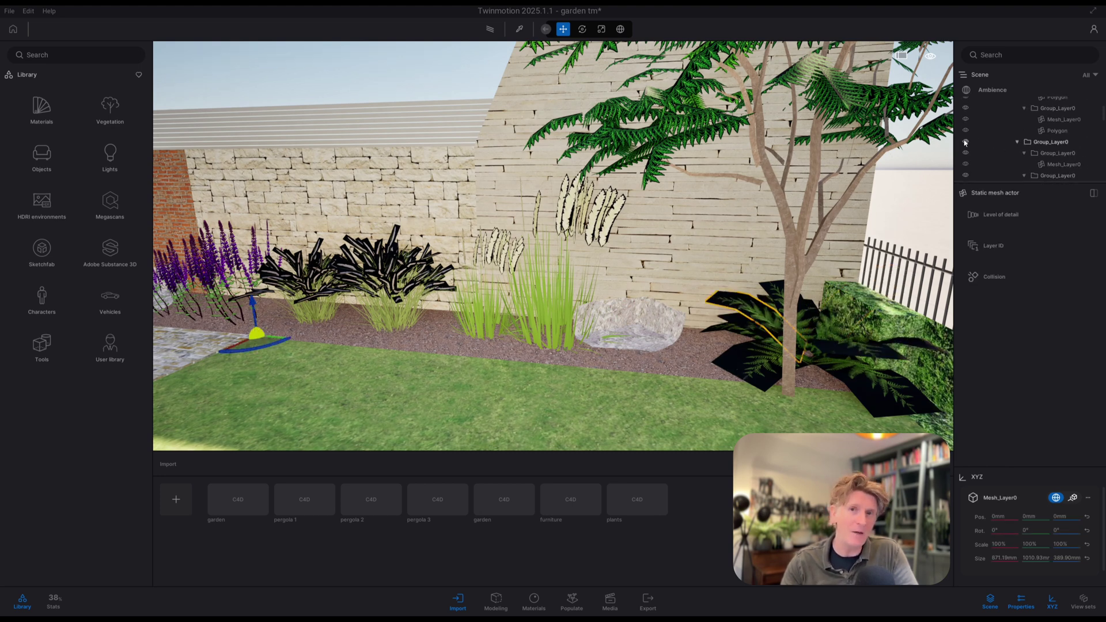
{"action": "left_click_drag", "start_coordinate": [1027, 188], "coordinate": [1027, 340]}
{"action": "scroll", "coordinate": [1029, 161], "scroll_direction": "up", "scroll_amount": 5}
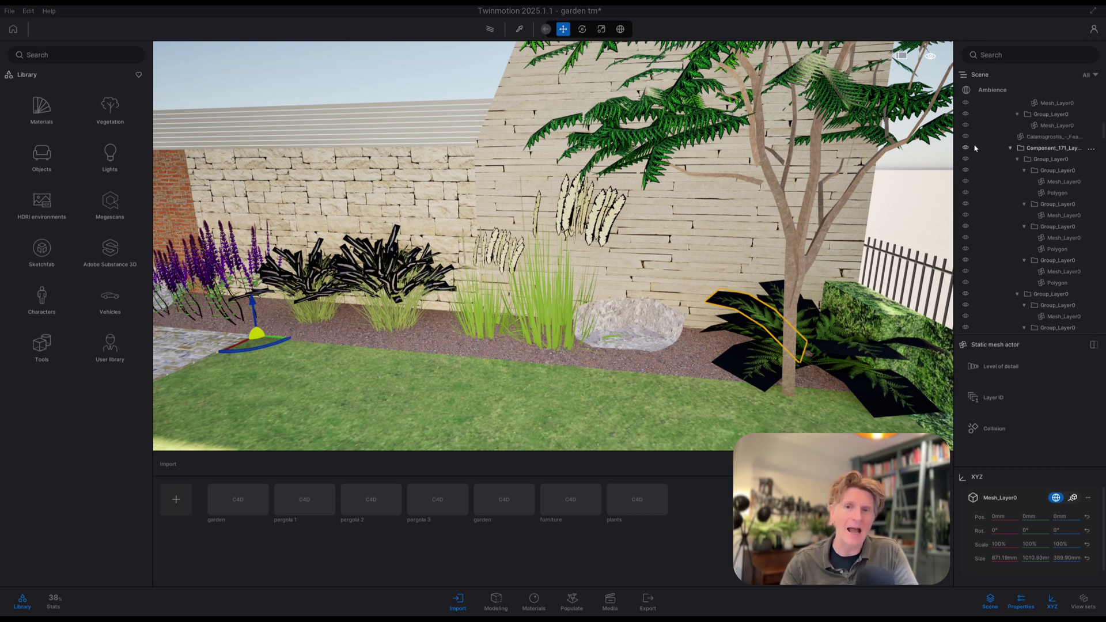
{"action": "left_click", "coordinate": [1027, 150]}
{"action": "key", "text": "Delete"}
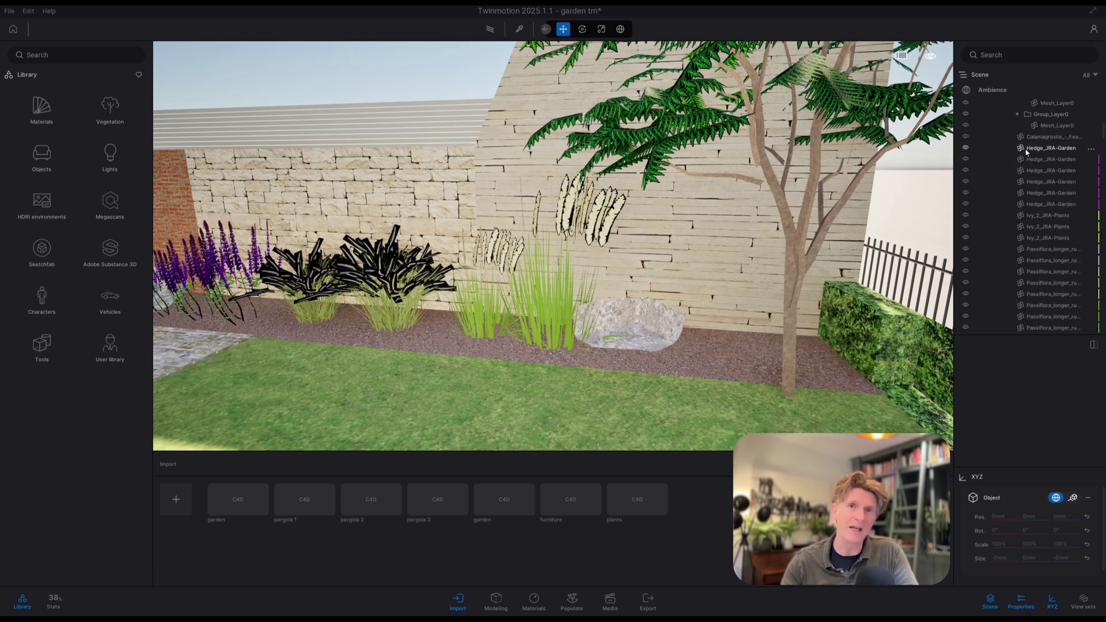
Apply the 3D Grass material from the library to the lawn
{"action": "left_click", "coordinate": [46, 105]}
{"action": "left_click", "coordinate": [109, 253]}
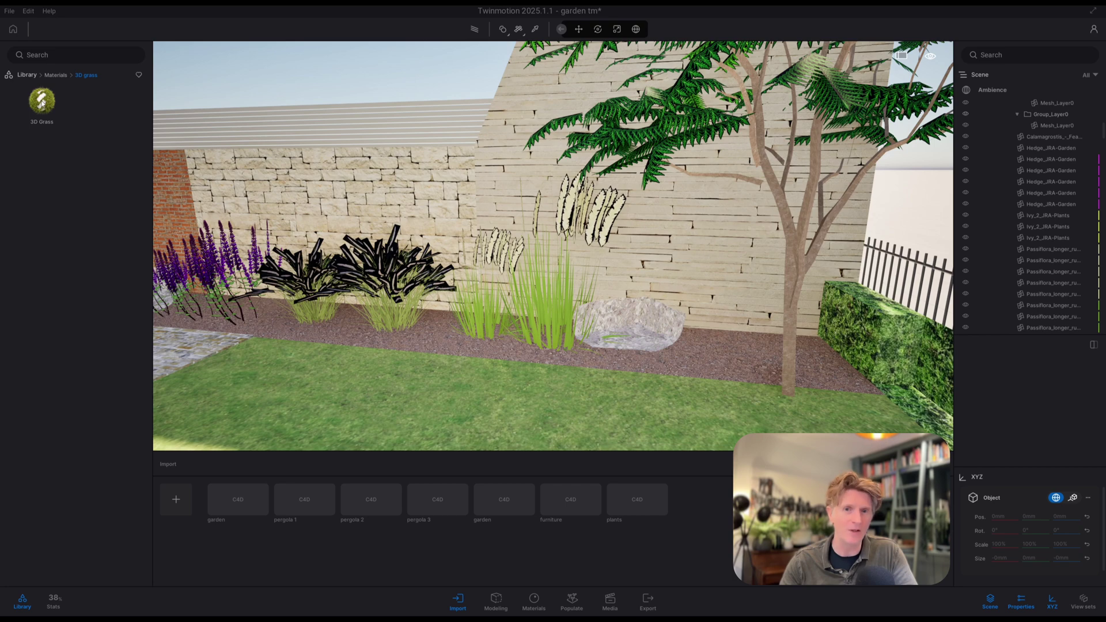
{"action": "left_click", "coordinate": [447, 422]}
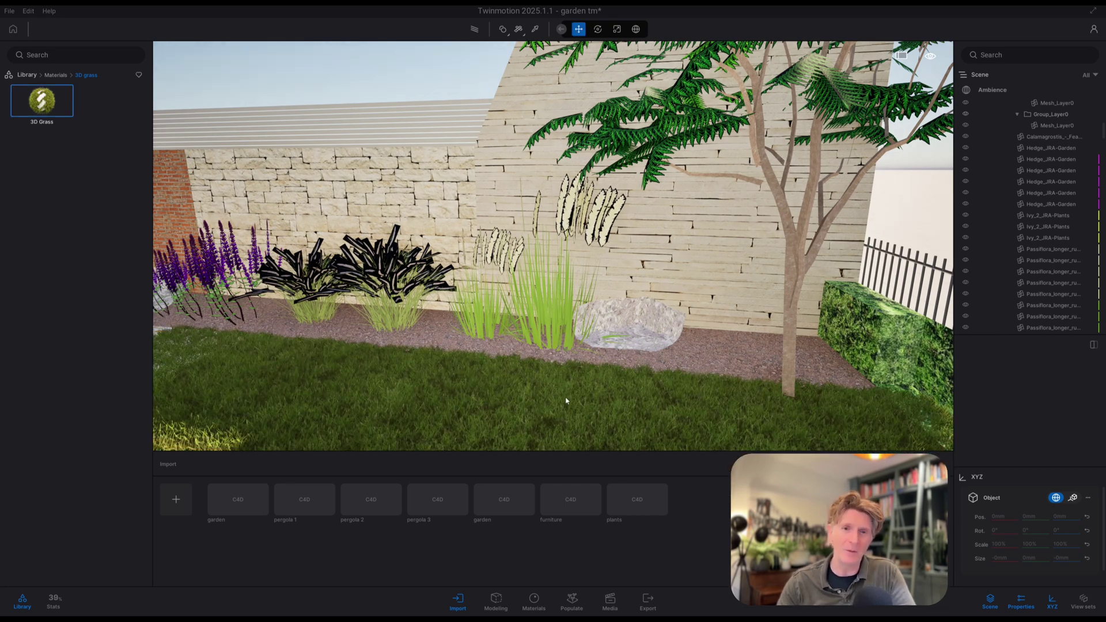
Place Tropical palm 2 from the library's vegetation bushes in the garden's planting area
{"action": "key", "text": "d"}
{"action": "right_click_drag", "start_coordinate": [526, 393], "coordinate": [600, 391]}
{"action": "key", "text": "w"}
{"action": "key", "text": "e"}
{"action": "right_click_drag", "start_coordinate": [487, 379], "coordinate": [470, 370]}
{"action": "left_click", "coordinate": [9, 75]}
{"action": "left_click", "coordinate": [99, 108]}
{"action": "left_click", "coordinate": [80, 166]}
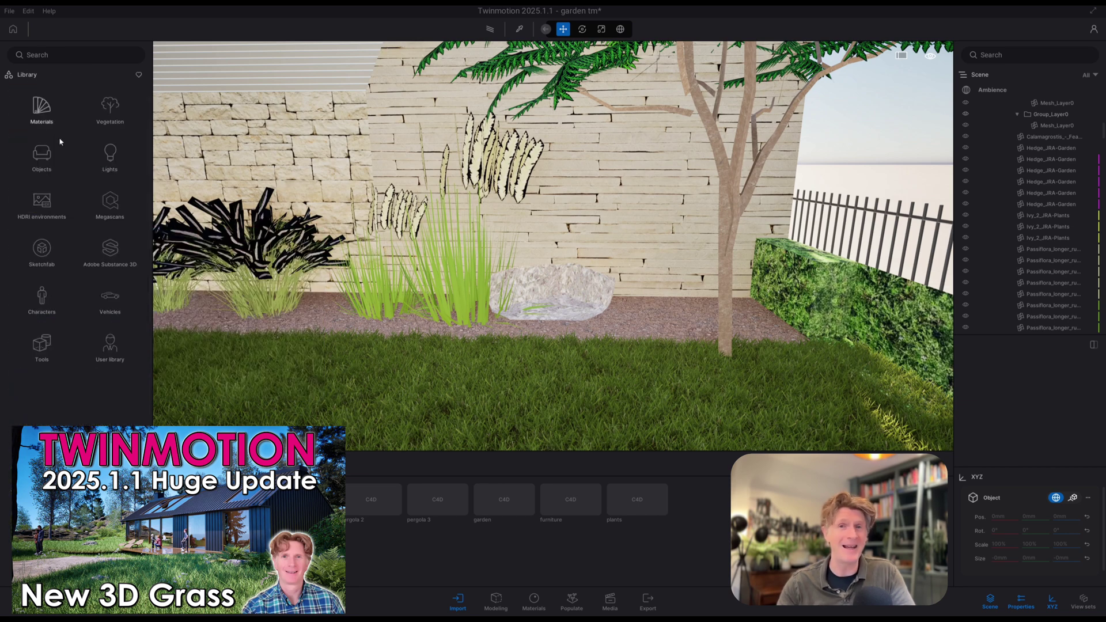
{"action": "left_click", "coordinate": [99, 124]}
{"action": "left_click", "coordinate": [54, 162]}
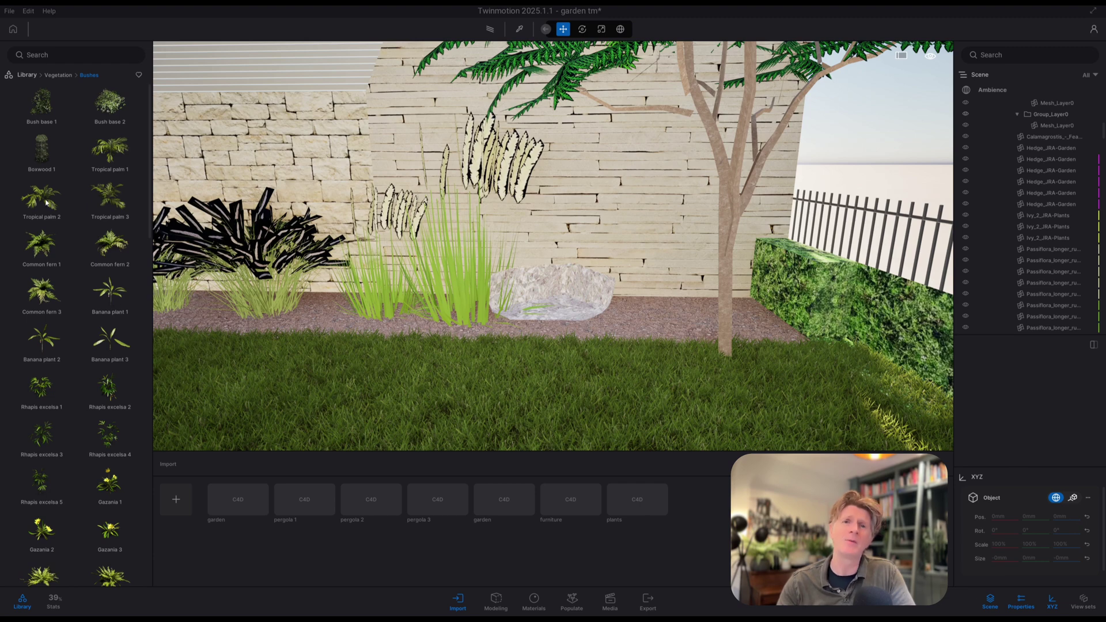
{"action": "left_click_drag", "start_coordinate": [46, 202], "coordinate": [295, 347]}
Delete the misplaced Tropical palm 2 beside the pergola post
{"action": "key", "text": "a"}
{"action": "key", "text": "s"}
{"action": "key", "text": "a"}
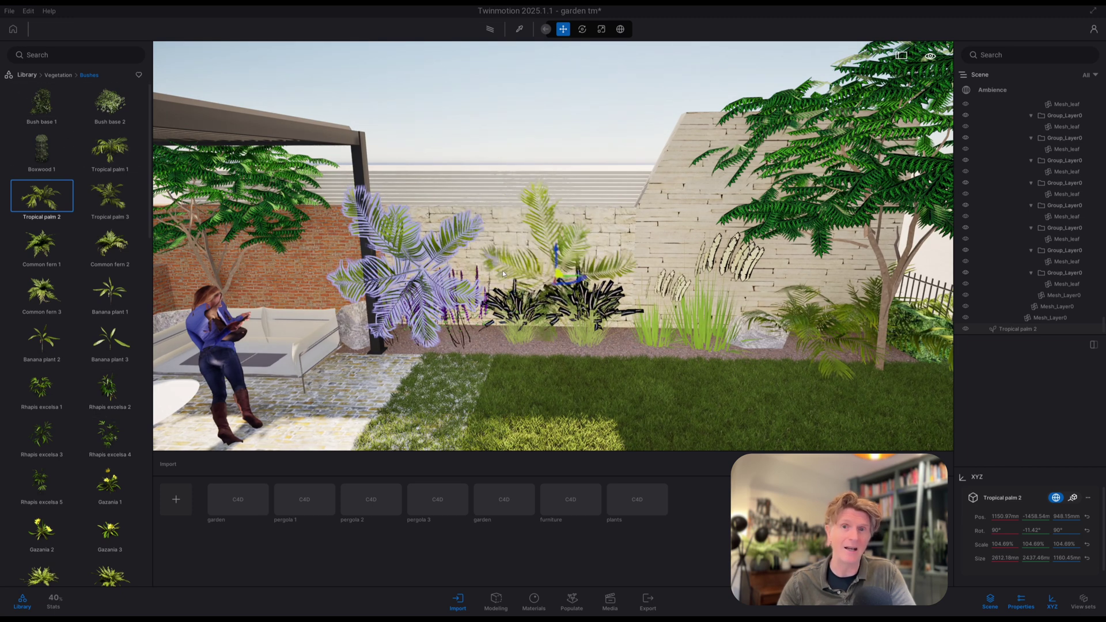
{"action": "left_click_drag", "start_coordinate": [460, 283], "coordinate": [410, 246]}
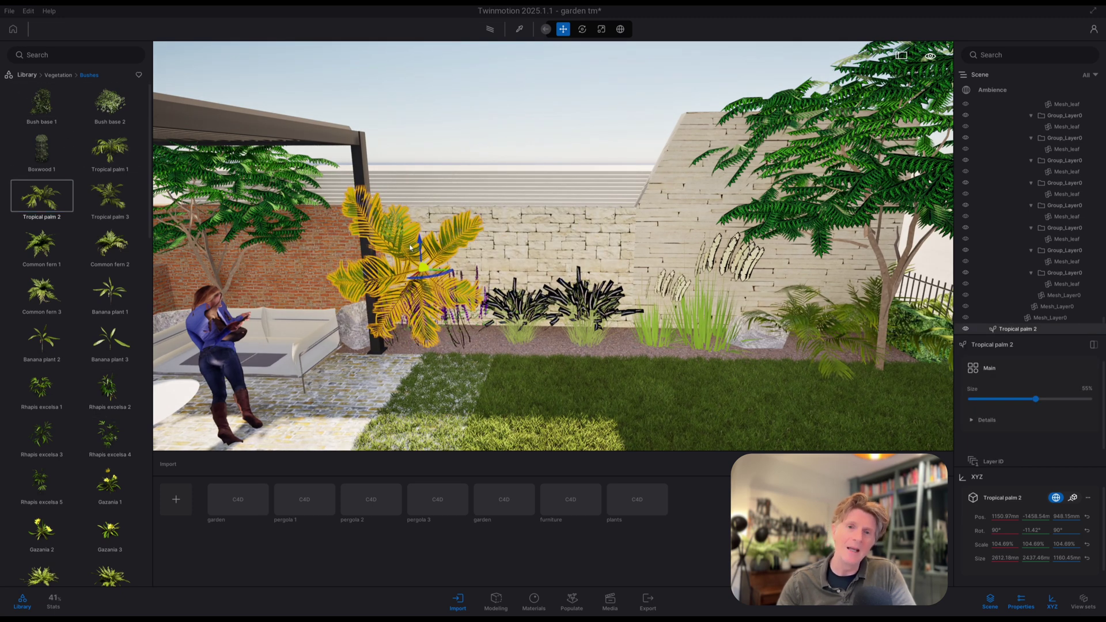
{"action": "key", "text": "Delete"}
Place Boston fern 2, Leatherleaf fern 1, Blue lupin 1 and 2, Gazania 1 and Rhapis excelsa 4 along the wall's planting bed
{"action": "scroll", "coordinate": [75, 259], "scroll_direction": "down", "scroll_amount": 3}
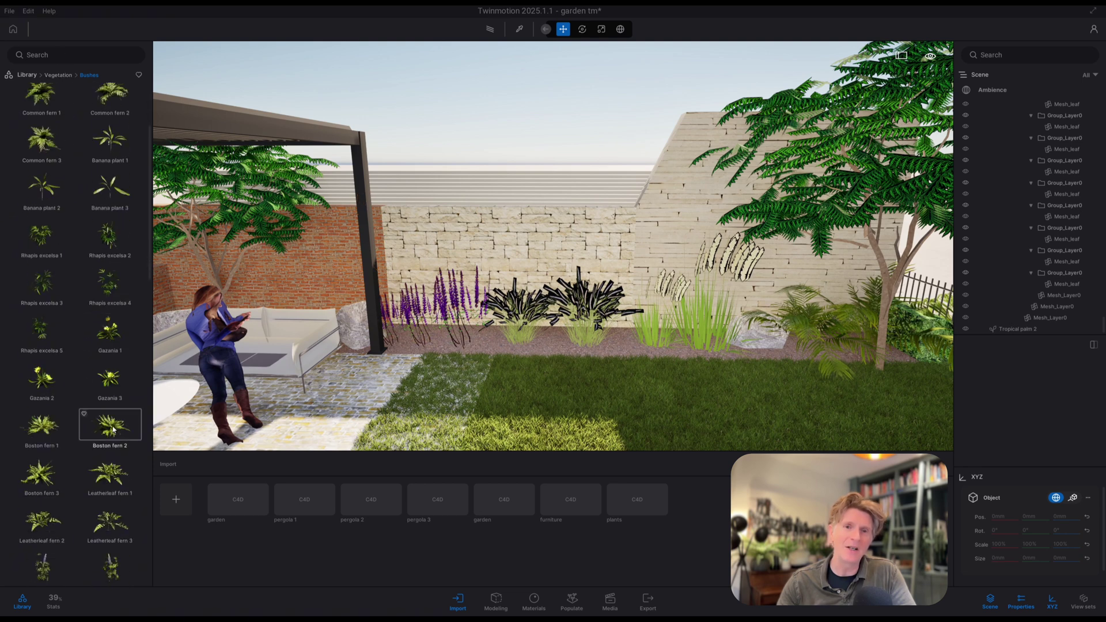
{"action": "left_click_drag", "start_coordinate": [110, 426], "coordinate": [410, 344]}
{"action": "left_click_drag", "start_coordinate": [109, 472], "coordinate": [486, 346]}
{"action": "scroll", "coordinate": [55, 544], "scroll_direction": "down", "scroll_amount": 1}
{"action": "left_click_drag", "start_coordinate": [41, 556], "coordinate": [547, 346]}
{"action": "left_click_drag", "start_coordinate": [111, 557], "coordinate": [625, 350]}
{"action": "left_click_drag", "start_coordinate": [109, 317], "coordinate": [638, 350]}
{"action": "left_click_drag", "start_coordinate": [110, 268], "coordinate": [561, 358]}
Examine the imported tree's leaf meshes and locate the group that contains the plants in the scene hierarchy
{"action": "right_click_drag", "start_coordinate": [561, 358], "coordinate": [690, 253]}
{"action": "left_click", "coordinate": [684, 243]}
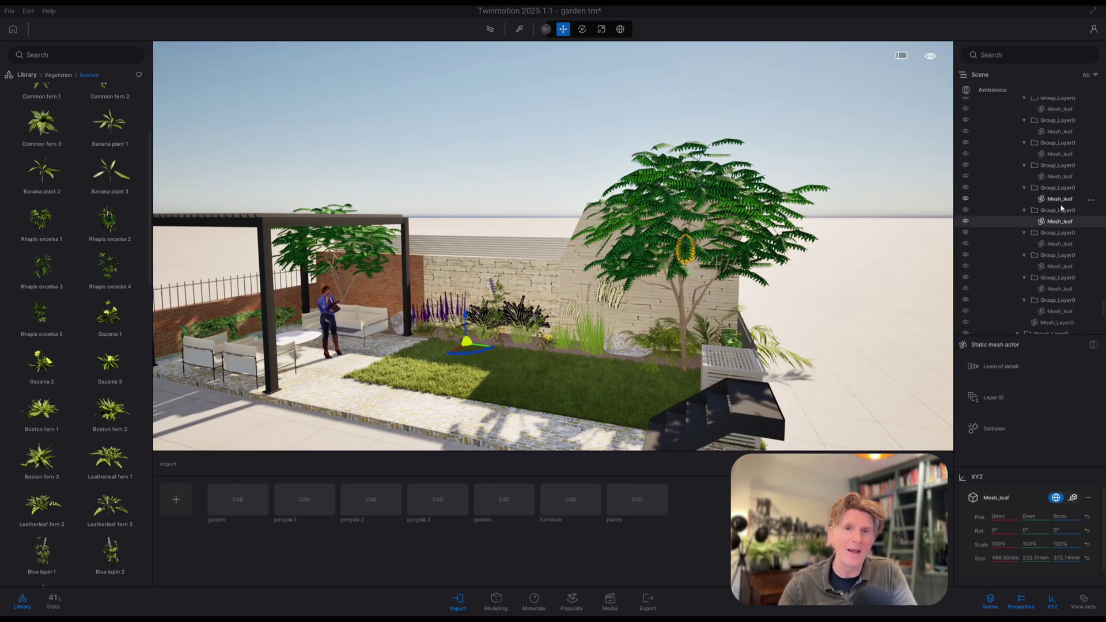
{"action": "scroll", "coordinate": [1063, 209], "scroll_direction": "up", "scroll_amount": 2}
{"action": "left_click_drag", "start_coordinate": [1104, 305], "coordinate": [1098, 92]}
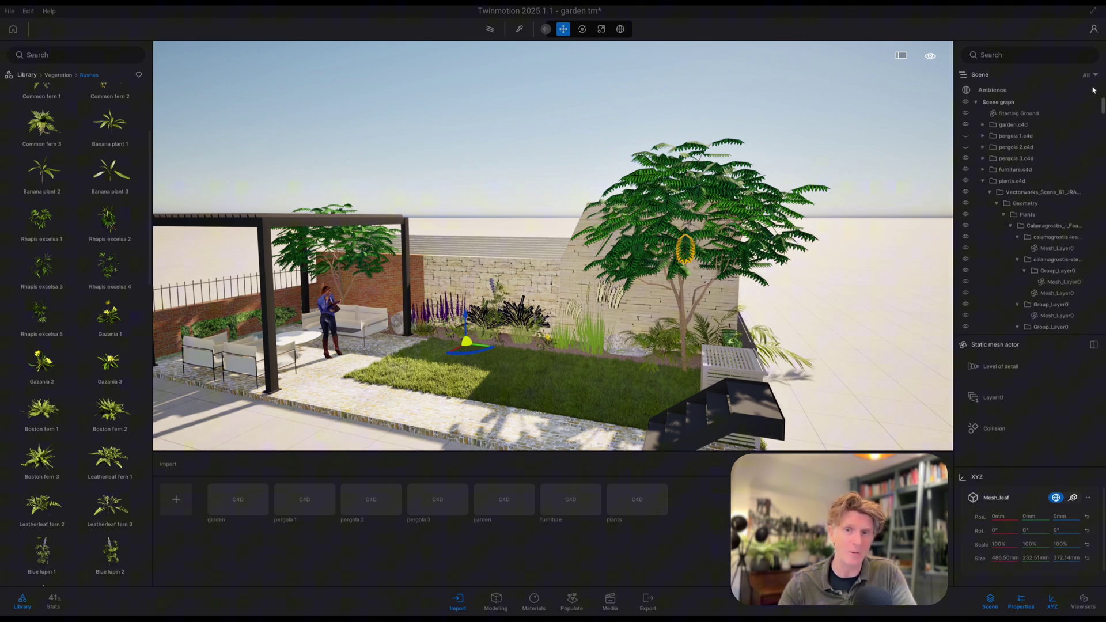
{"action": "left_click", "coordinate": [1011, 227]}
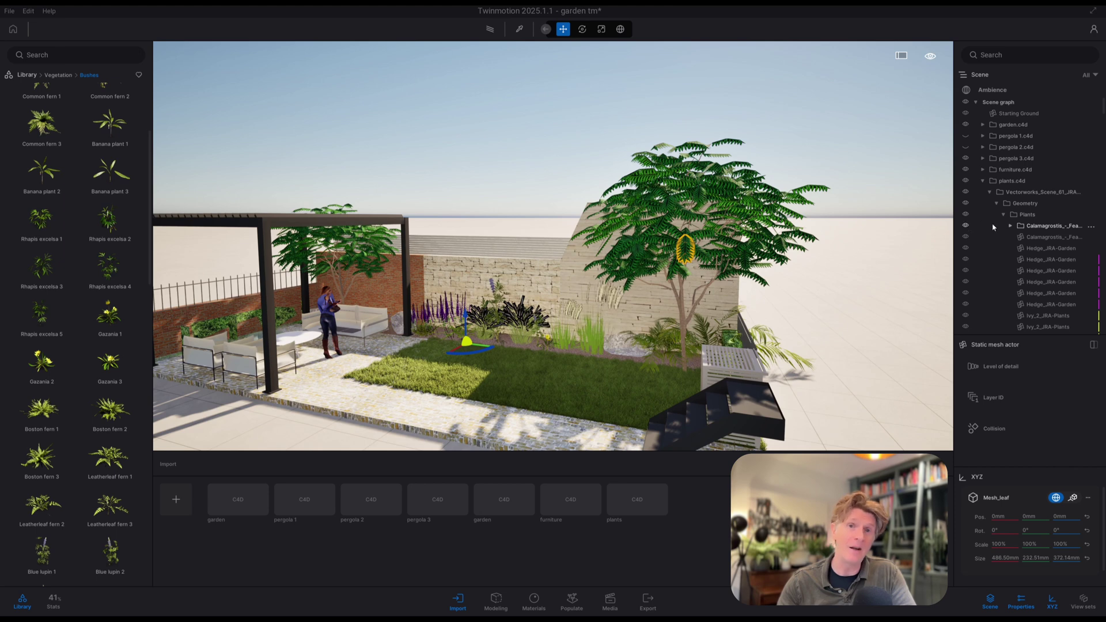
{"action": "scroll", "coordinate": [1021, 249], "scroll_direction": "down", "scroll_amount": 4}
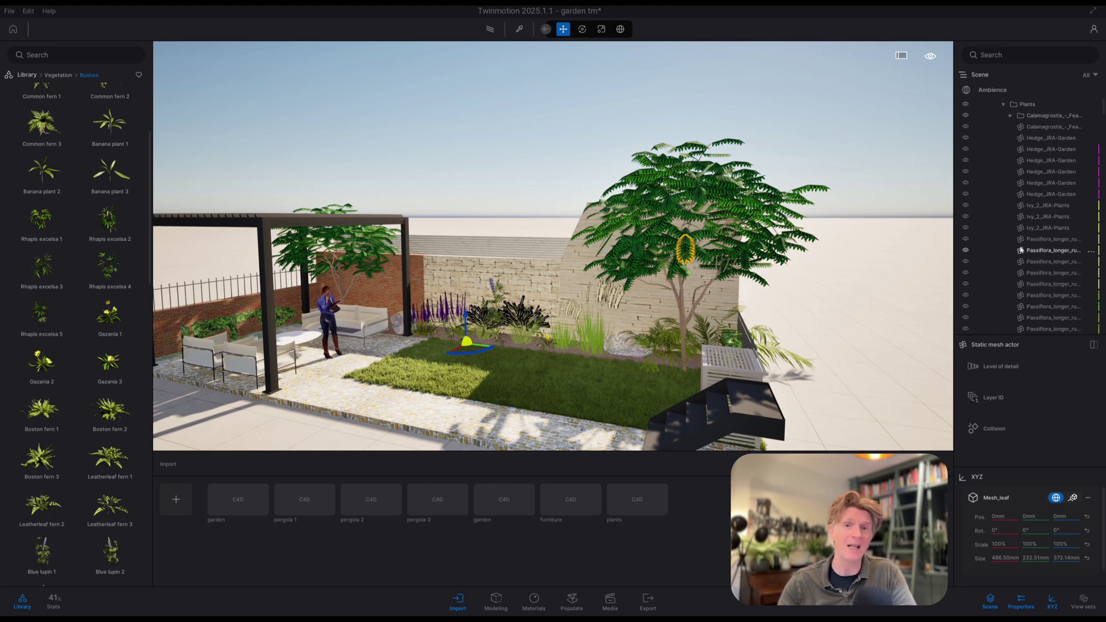
{"action": "left_click", "coordinate": [715, 204]}
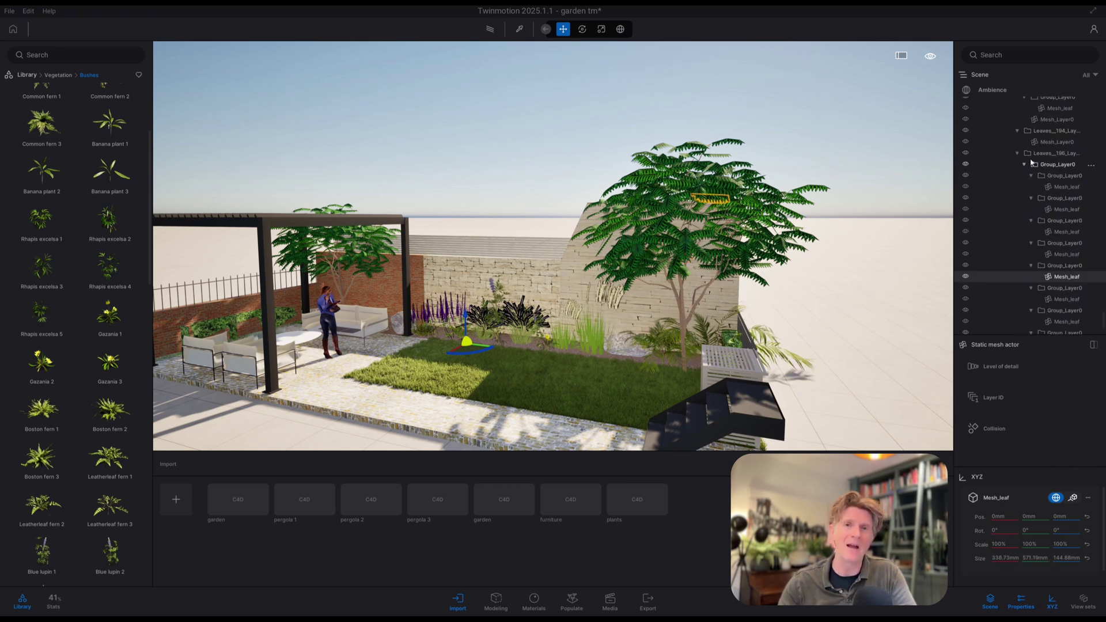
{"action": "scroll", "coordinate": [1039, 155], "scroll_direction": "up", "scroll_amount": 2}
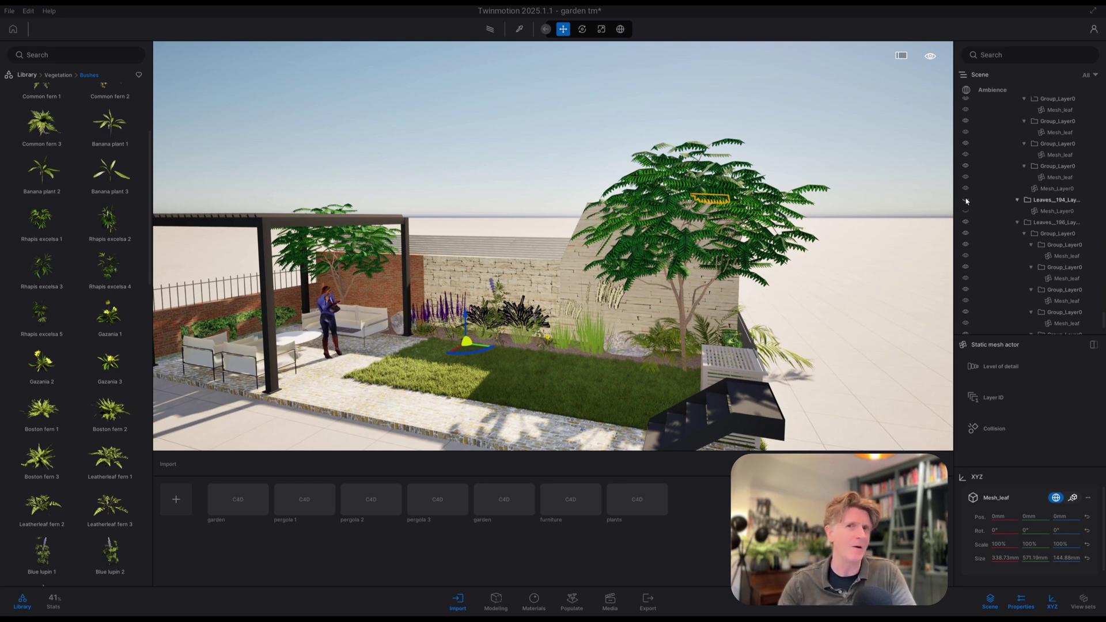
{"action": "scroll", "coordinate": [1031, 202], "scroll_direction": "up", "scroll_amount": 10}
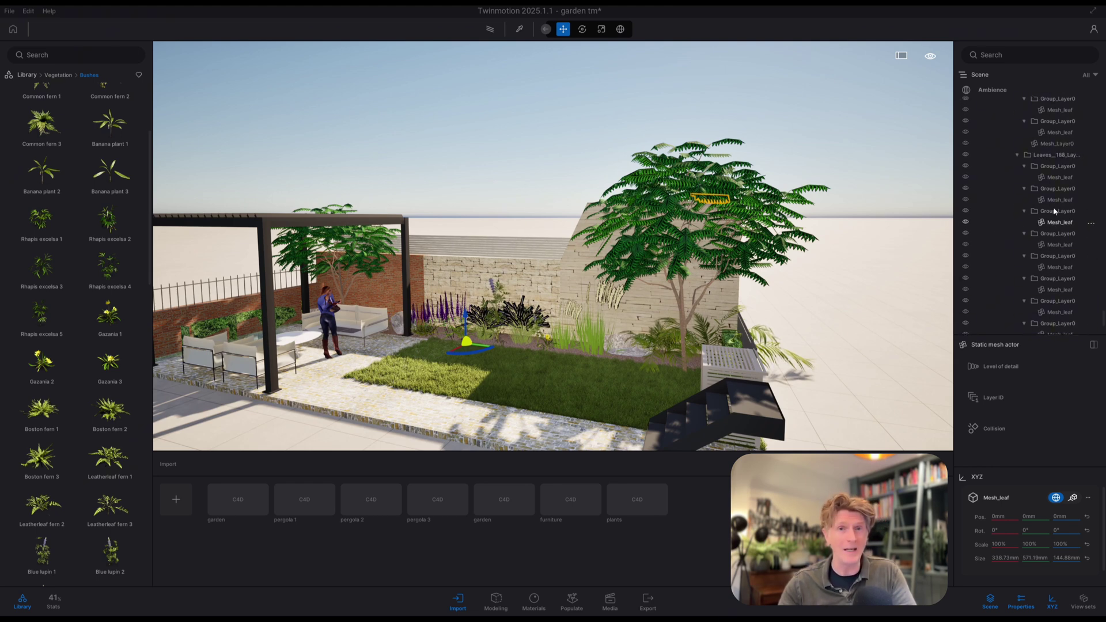
{"action": "scroll", "coordinate": [1053, 212], "scroll_direction": "up", "scroll_amount": 4}
{"action": "scroll", "coordinate": [1053, 211], "scroll_direction": "up", "scroll_amount": 2}
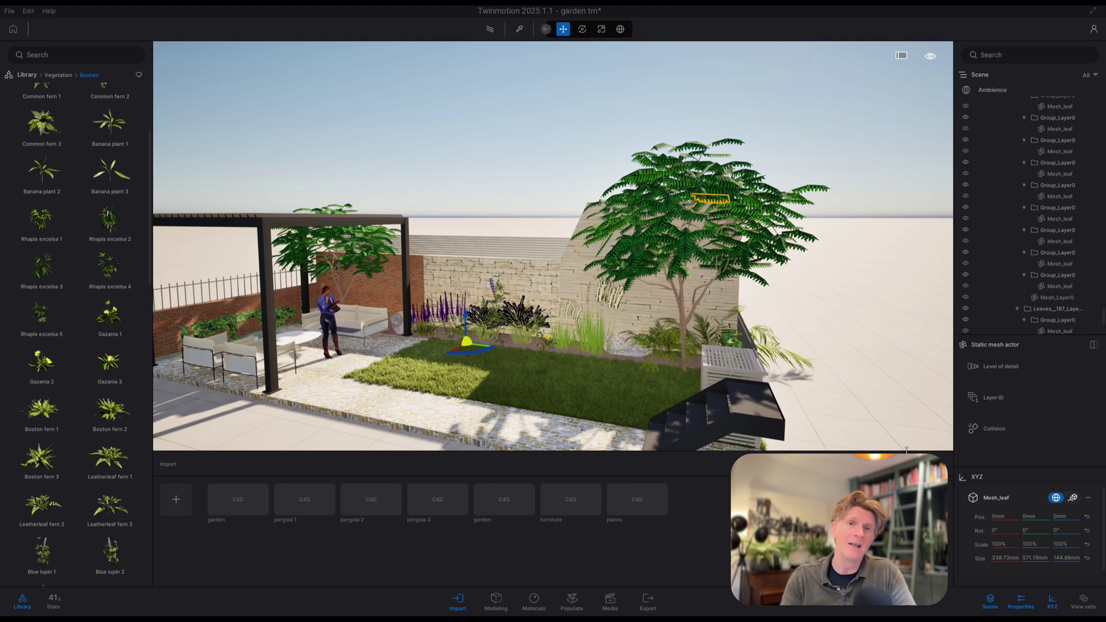
Hide the imported Plants group and collapse plants.c4d in the scene graph
{"action": "left_click_drag", "start_coordinate": [1101, 317], "coordinate": [1104, 83]}
{"action": "left_click", "coordinate": [1021, 215]}
{"action": "left_click", "coordinate": [967, 214]}
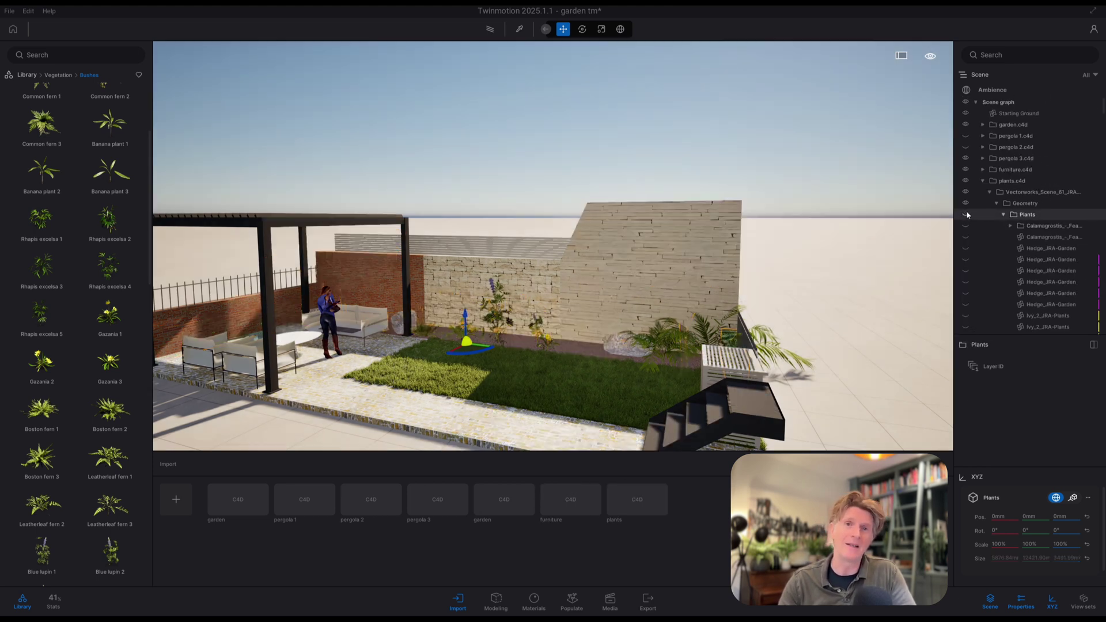
{"action": "left_click", "coordinate": [982, 180]}
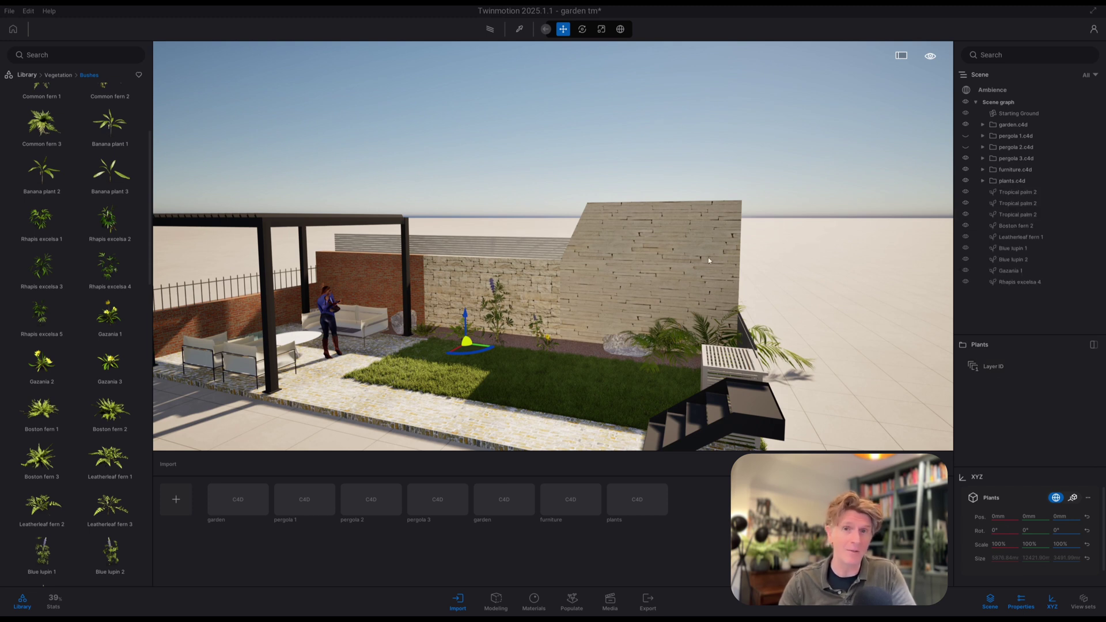
Place a Vine maple from the library's vegetation trees into the scene
{"action": "left_click", "coordinate": [29, 75]}
{"action": "left_click", "coordinate": [109, 107]}
{"action": "left_click", "coordinate": [109, 106]}
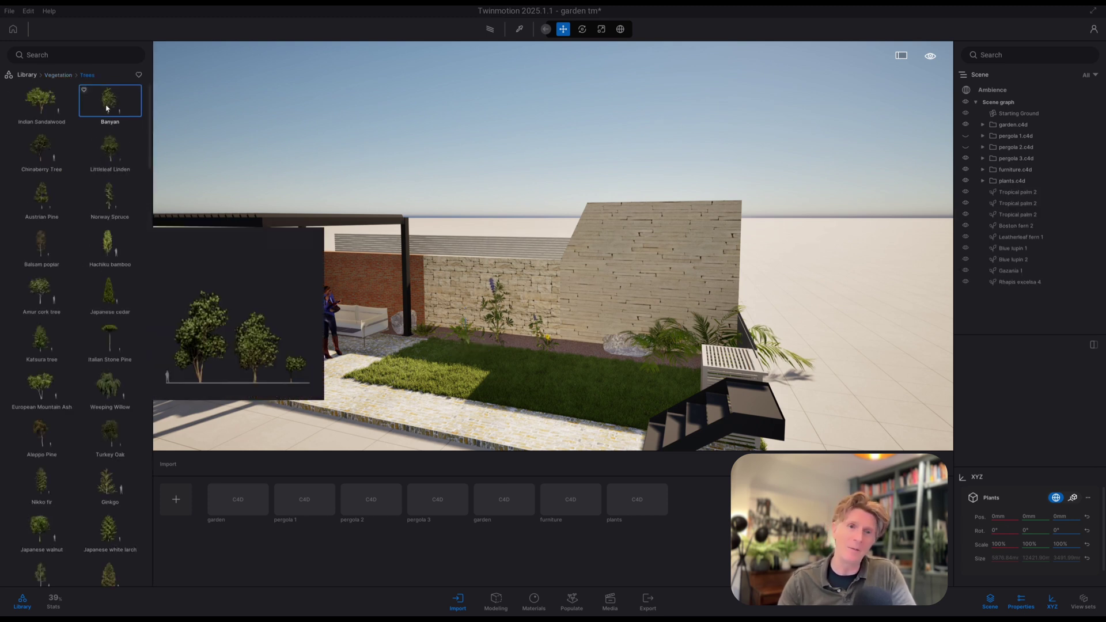
{"action": "scroll", "coordinate": [42, 426], "scroll_direction": "down", "scroll_amount": 3}
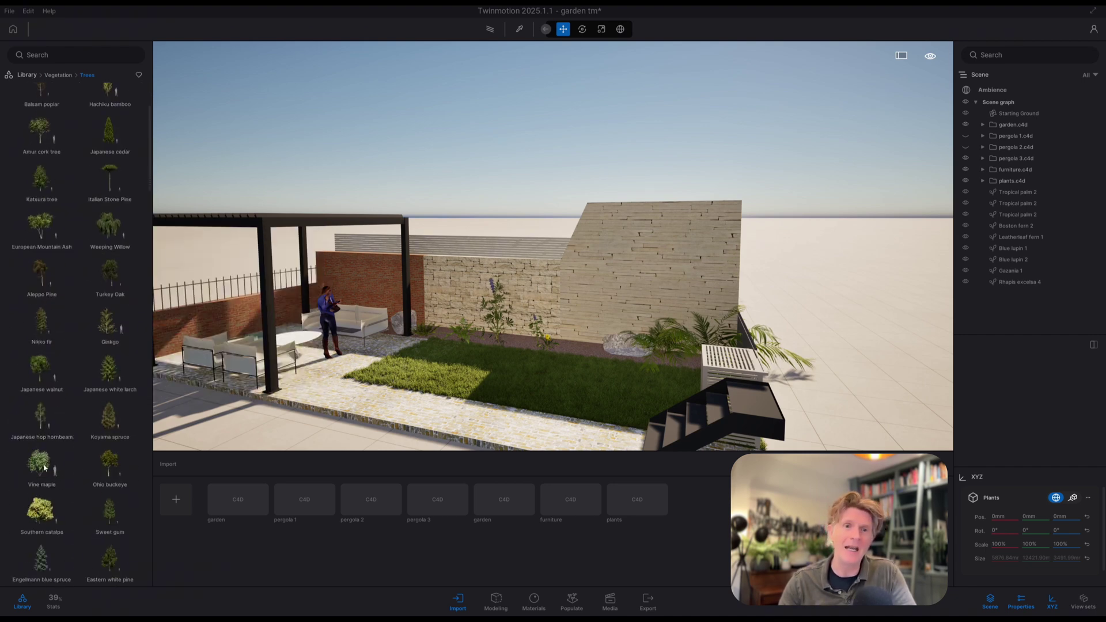
{"action": "left_click", "coordinate": [41, 463]}
Place a Grey Birch from the tree library in the planting bed in front of the tall stone wall
{"action": "scroll", "coordinate": [46, 403], "scroll_direction": "down", "scroll_amount": 9}
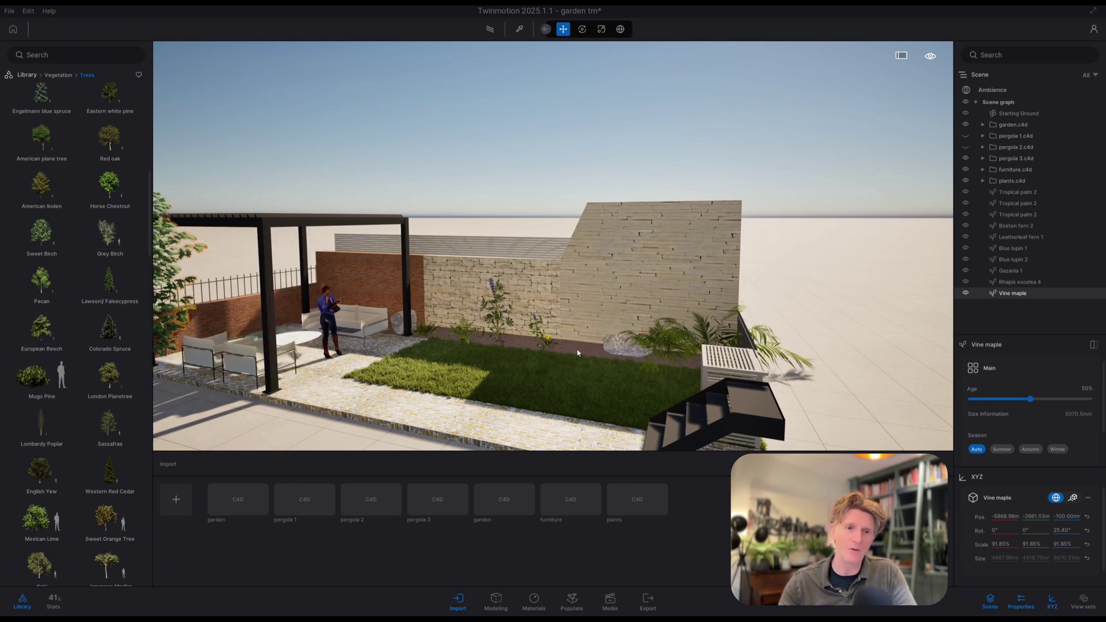
{"action": "scroll", "coordinate": [110, 242], "scroll_direction": "up", "scroll_amount": 5}
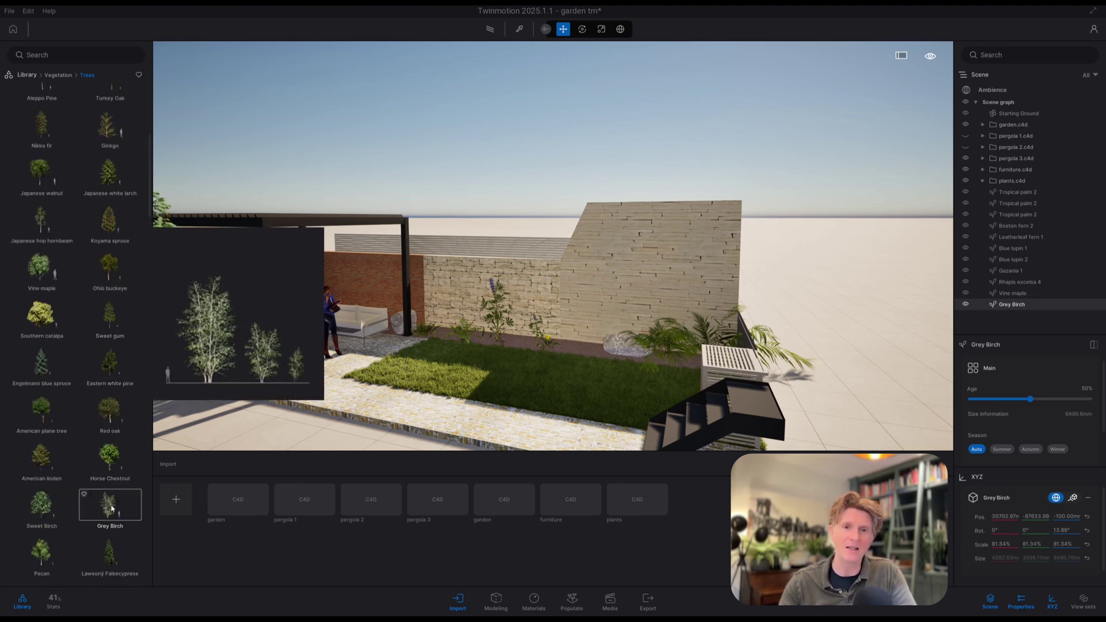
{"action": "left_click_drag", "start_coordinate": [110, 504], "coordinate": [691, 364]}
{"action": "key", "text": "ctrl+v"}
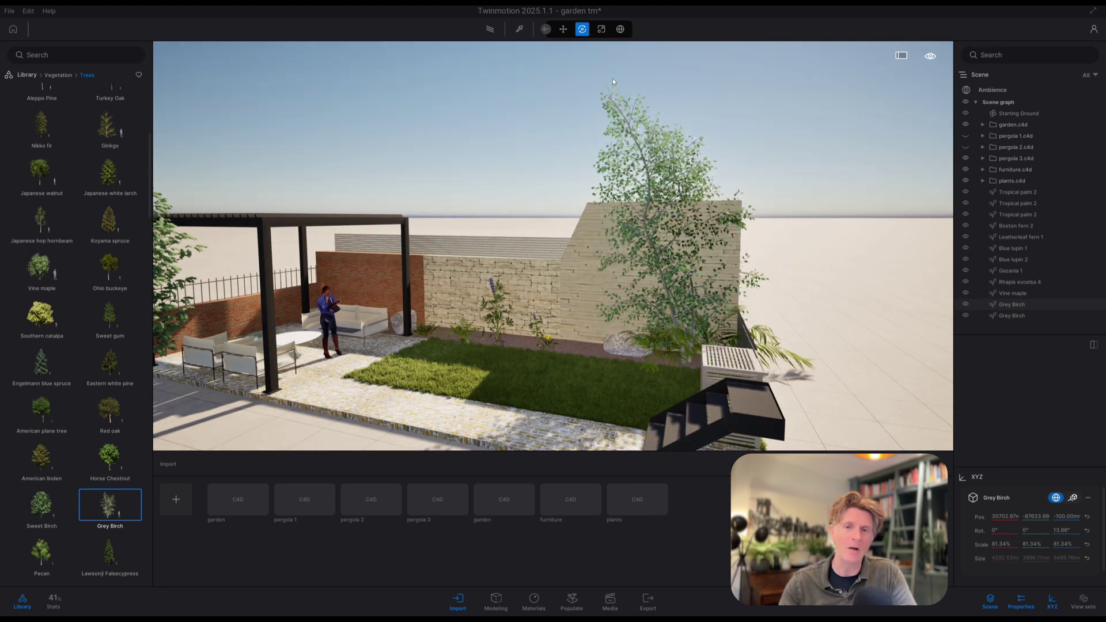
Move the Vine maple from the paving outside the garden to behind the pergola's brick wall
{"action": "left_click", "coordinate": [565, 320]}
{"action": "key", "text": "a"}
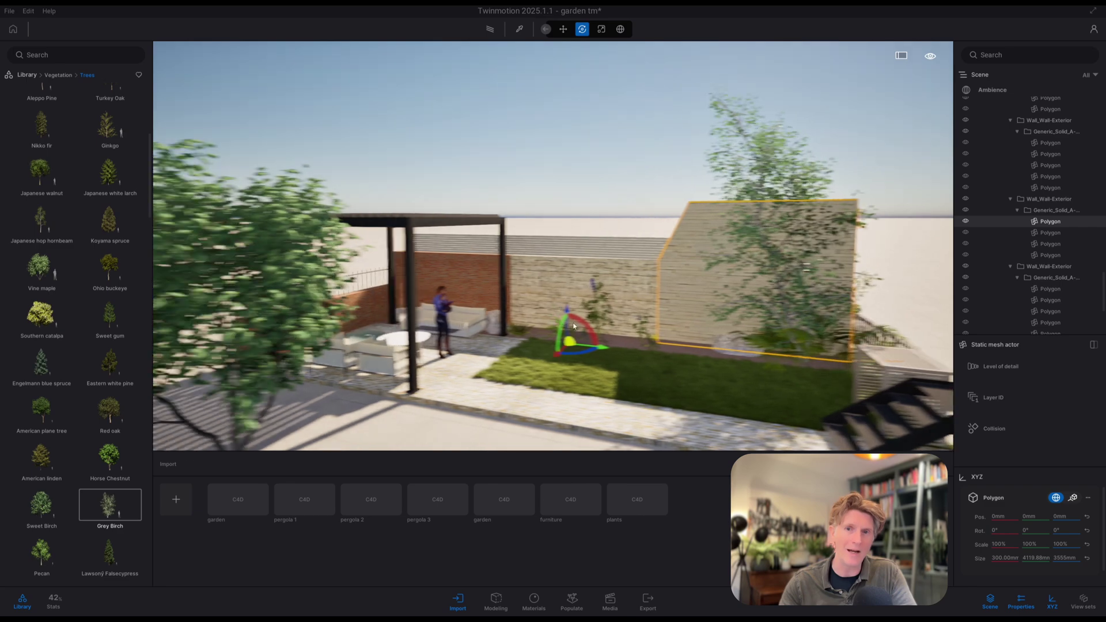
{"action": "key", "text": "s"}
{"action": "key", "text": "w"}
{"action": "left_click", "coordinate": [452, 398]}
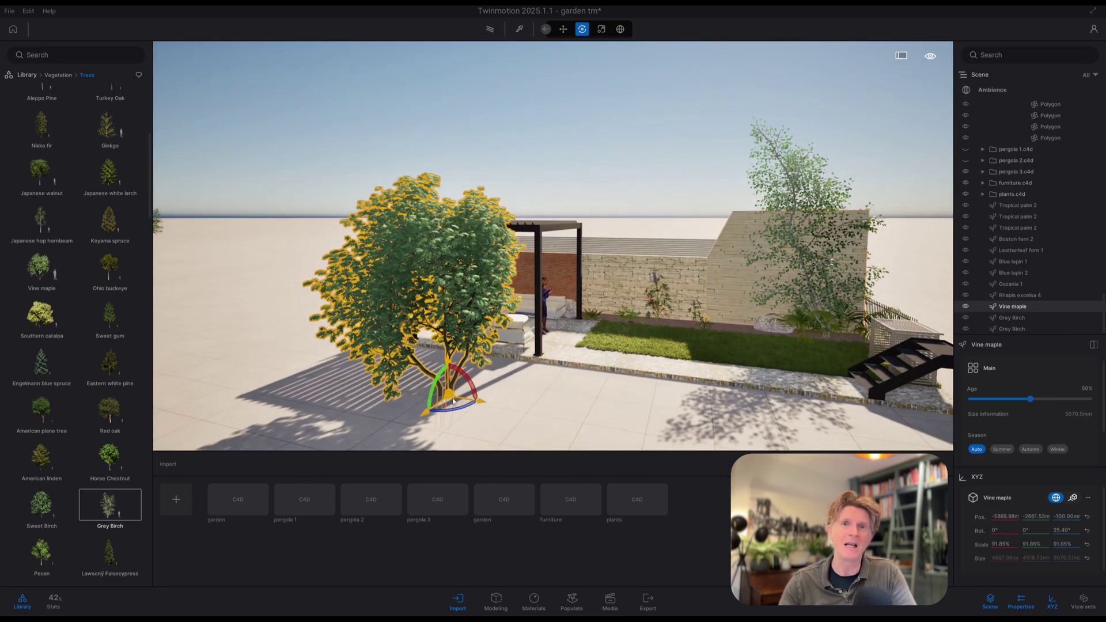
{"action": "left_click_drag", "start_coordinate": [452, 400], "coordinate": [491, 308]}
Delete the stray Grey Birch standing far away from the garden
{"action": "key", "text": "e"}
{"action": "key", "text": "d"}
{"action": "right_click_drag", "start_coordinate": [596, 299], "coordinate": [405, 156]}
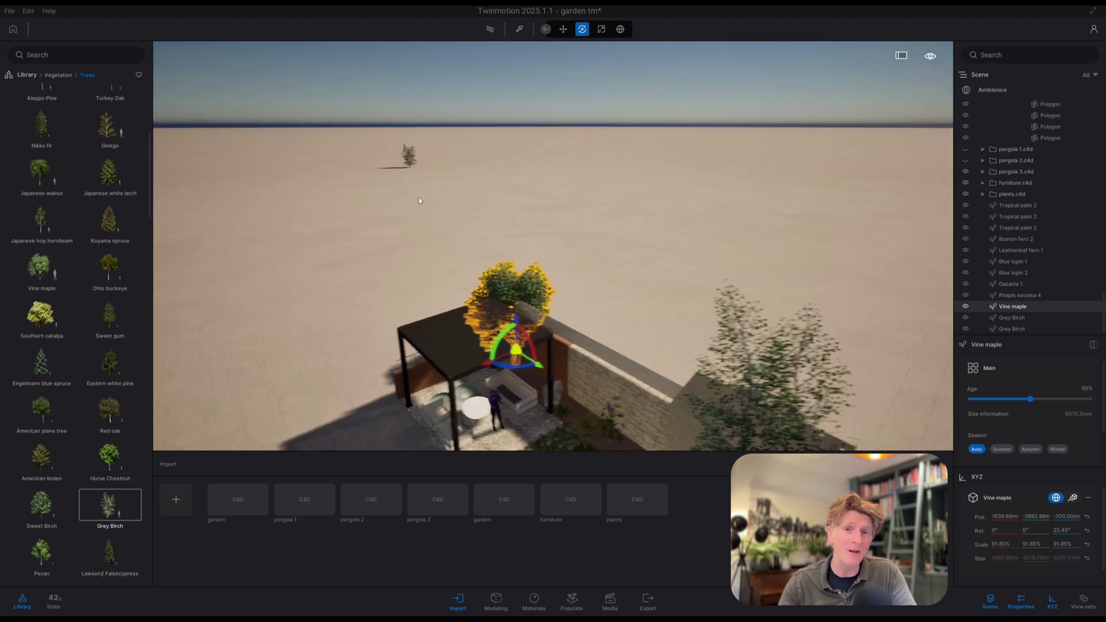
{"action": "left_click", "coordinate": [407, 158]}
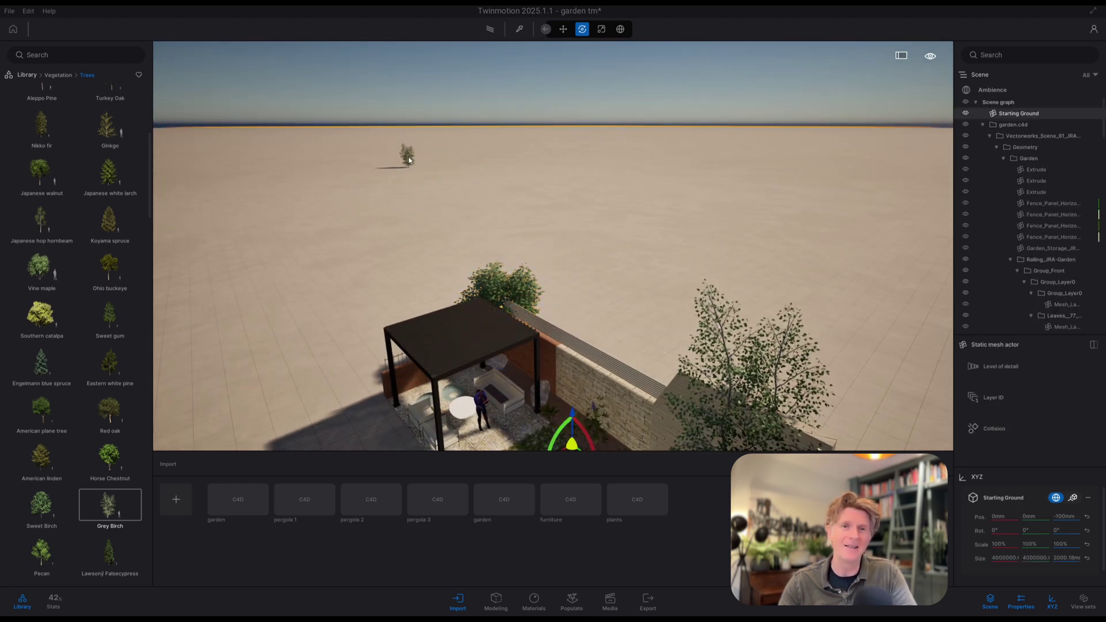
{"action": "scroll", "coordinate": [410, 160], "scroll_direction": "down", "scroll_amount": 5}
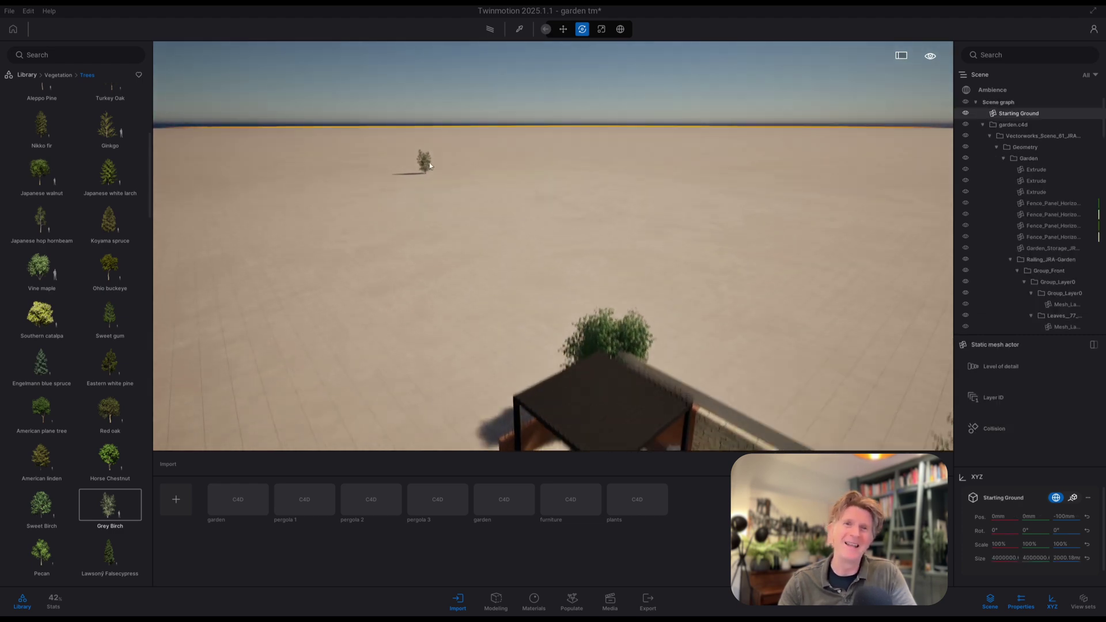
{"action": "left_click", "coordinate": [983, 125]}
{"action": "left_click", "coordinate": [1011, 317]}
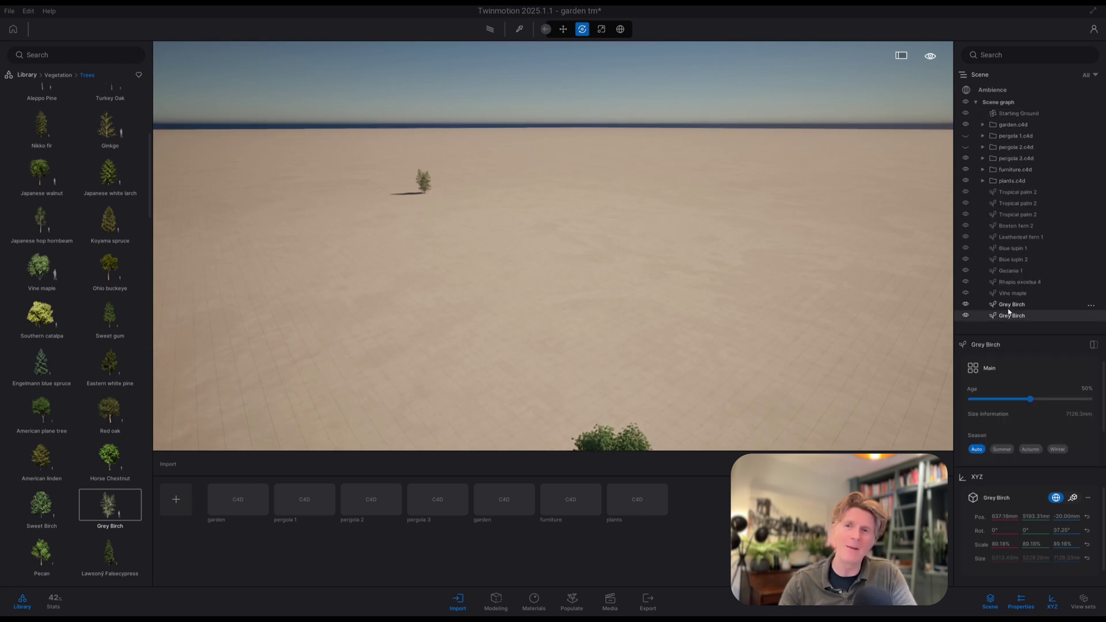
{"action": "key", "text": "Delete"}
Move the Vine maple inside the brick wall, into the corner behind the pergola sofa
{"action": "scroll", "coordinate": [585, 345], "scroll_direction": "down", "scroll_amount": 3}
{"action": "middle_click_drag", "start_coordinate": [584, 346], "coordinate": [582, 231]}
{"action": "left_click", "coordinate": [583, 230]}
{"action": "middle_click_drag", "start_coordinate": [360, 305], "coordinate": [615, 255]}
{"action": "scroll", "coordinate": [613, 249], "scroll_direction": "down", "scroll_amount": 3}
{"action": "scroll", "coordinate": [628, 253], "scroll_direction": "up", "scroll_amount": 1}
{"action": "left_click", "coordinate": [642, 259]}
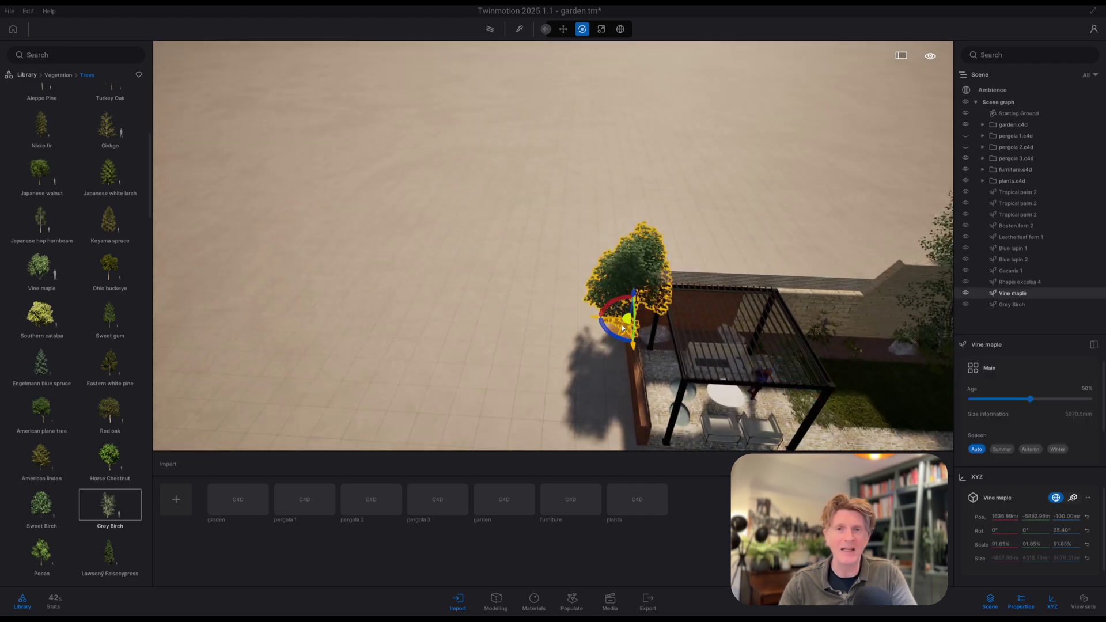
{"action": "left_click_drag", "start_coordinate": [627, 318], "coordinate": [685, 335]}
{"action": "middle_click_drag", "start_coordinate": [824, 347], "coordinate": [642, 63]}
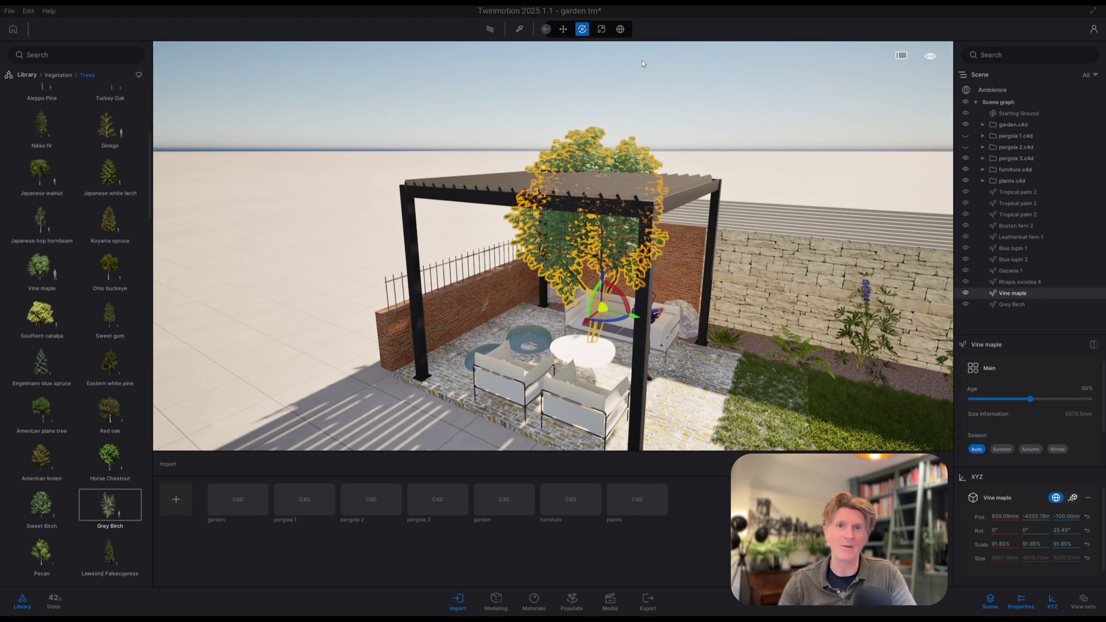
Scale the Vine maple down uniformly to about 67%
{"action": "left_click", "coordinate": [601, 28]}
{"action": "left_click_drag", "start_coordinate": [602, 308], "coordinate": [661, 383]}
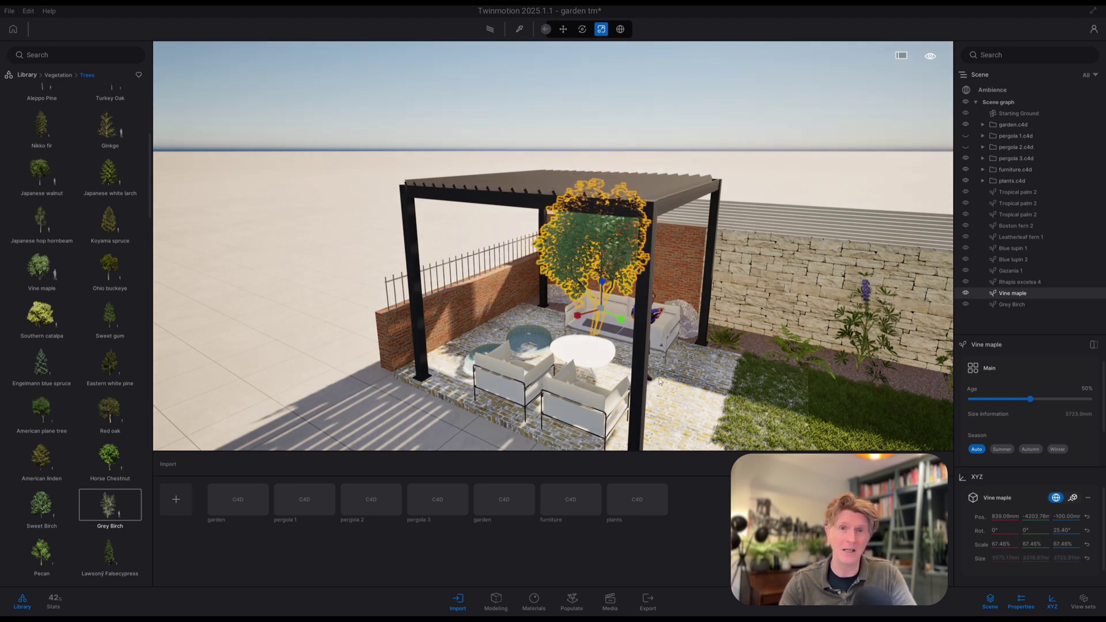
{"action": "middle_click_drag", "start_coordinate": [679, 376], "coordinate": [602, 288], "text": "shift"}
{"action": "scroll", "coordinate": [658, 336], "scroll_direction": "down", "scroll_amount": 3}
Pick the lawn's 3D Grass material and examine its grass types and appearance settings
{"action": "left_click", "coordinate": [658, 335]}
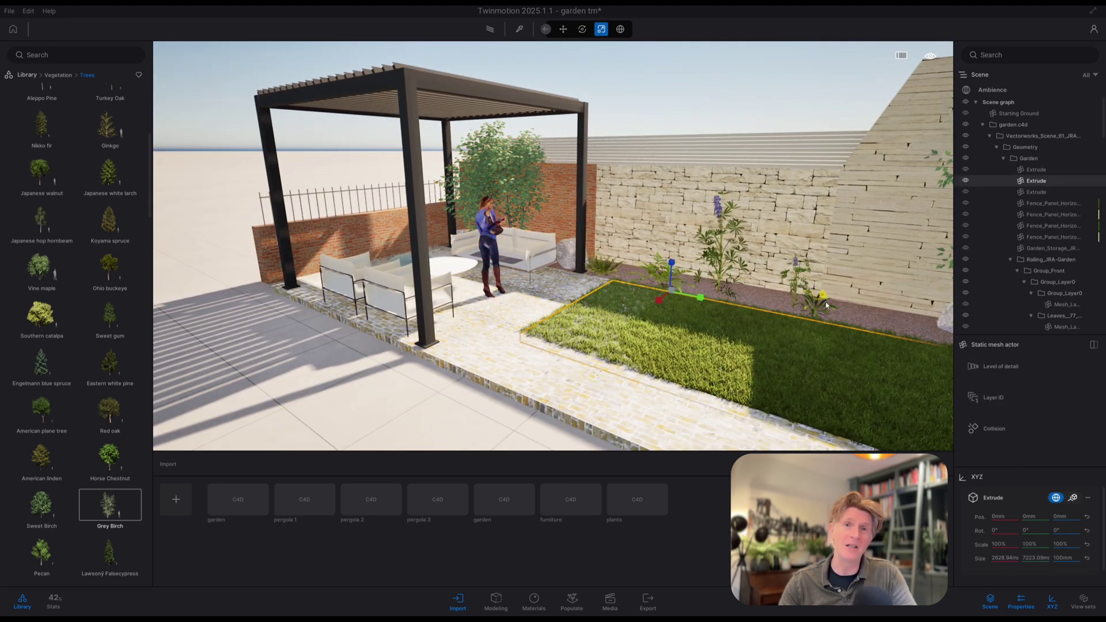
{"action": "key", "text": "t"}
{"action": "left_click", "coordinate": [765, 364]}
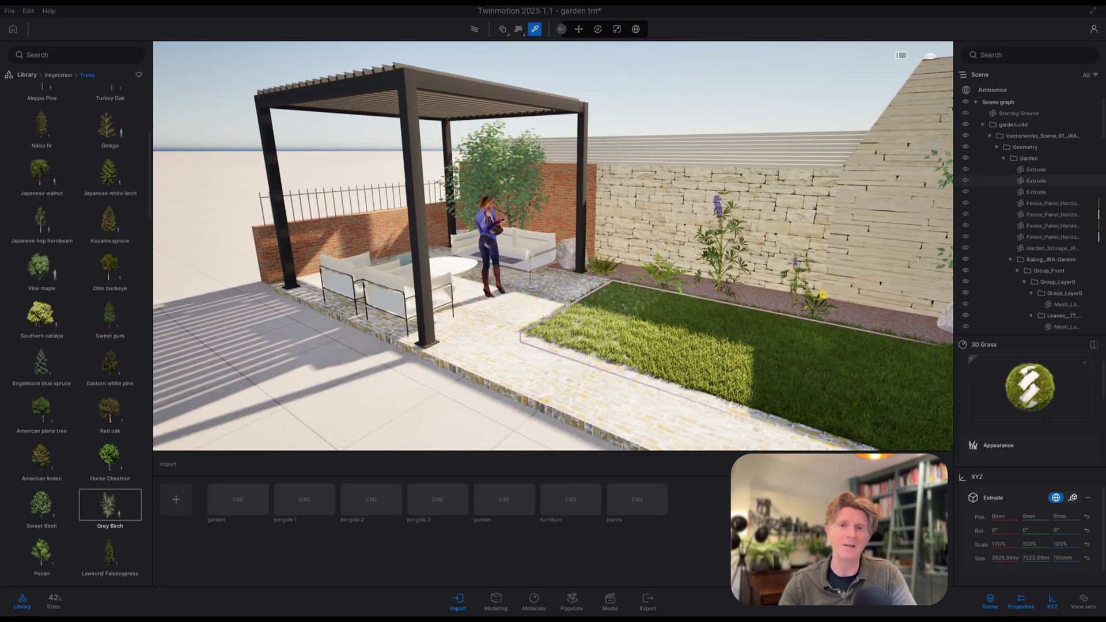
{"action": "left_click", "coordinate": [1024, 345]}
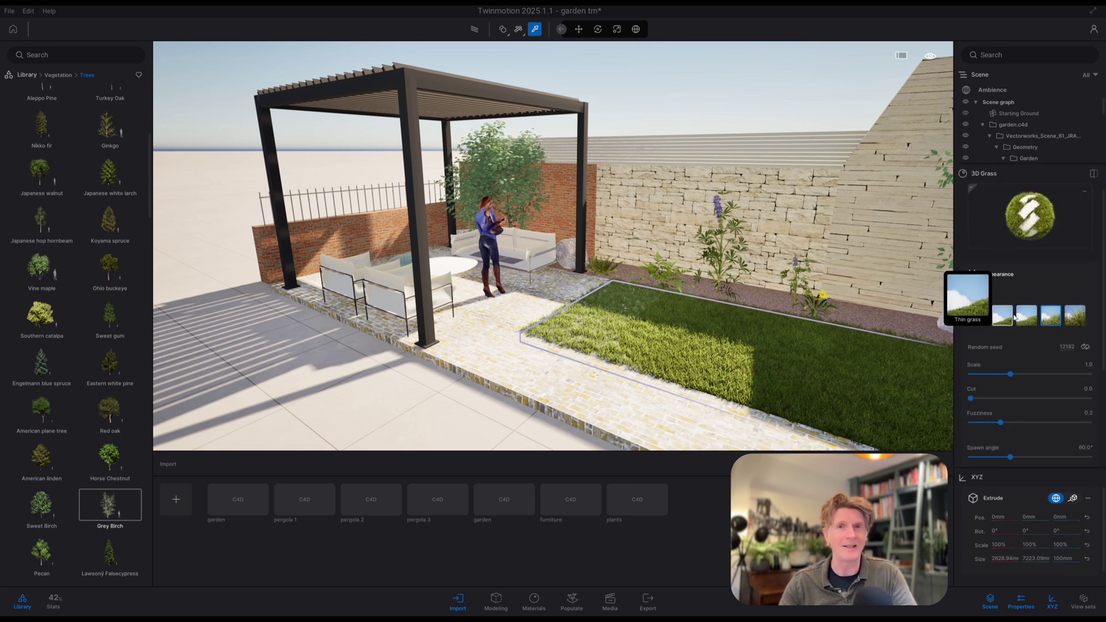
{"action": "mouse_move", "coordinate": [981, 320]}
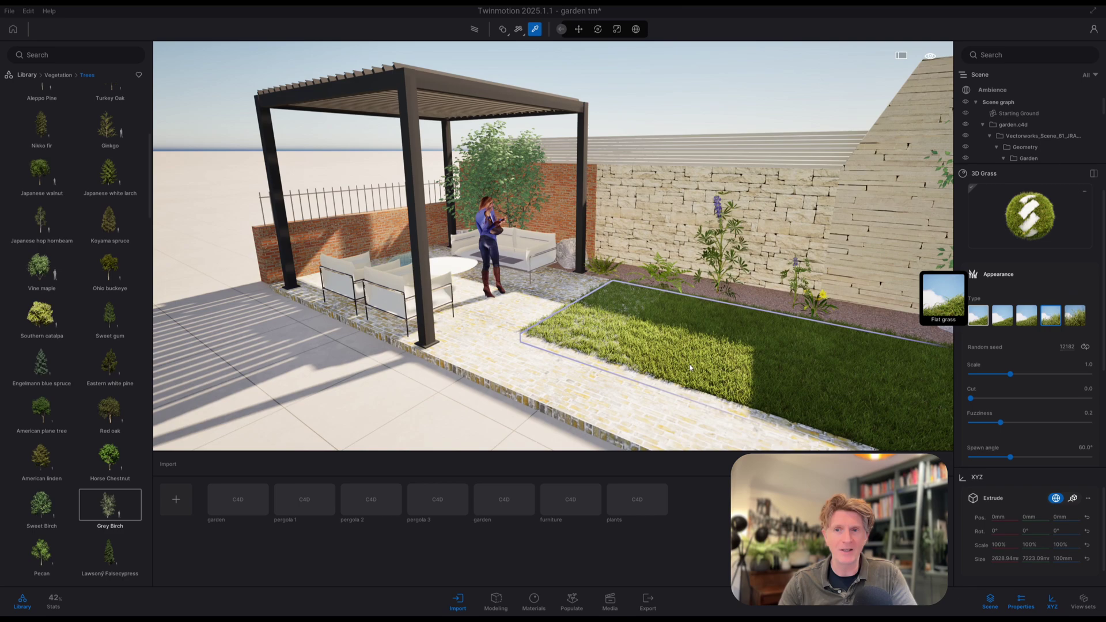
{"action": "middle_click_drag", "start_coordinate": [840, 361], "coordinate": [521, 434]}
{"action": "scroll", "coordinate": [428, 318], "scroll_direction": "down", "scroll_amount": 3}
{"action": "scroll", "coordinate": [427, 317], "scroll_direction": "up", "scroll_amount": 3}
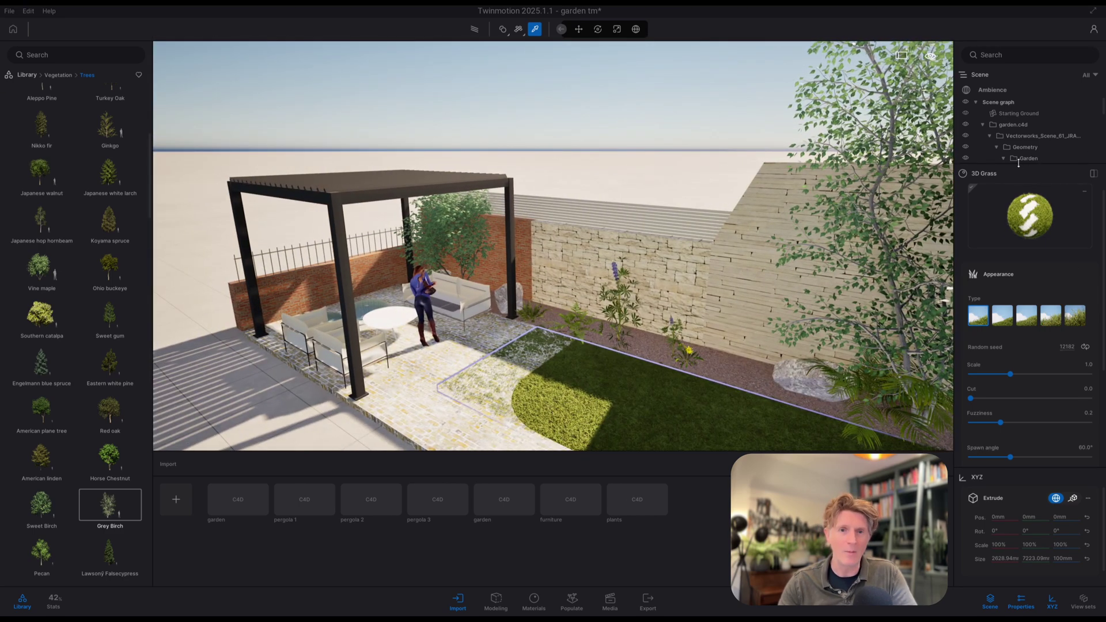
Lower the lawn object vertically by about 40 mm
{"action": "scroll", "coordinate": [1019, 164], "scroll_direction": "down", "scroll_amount": 3}
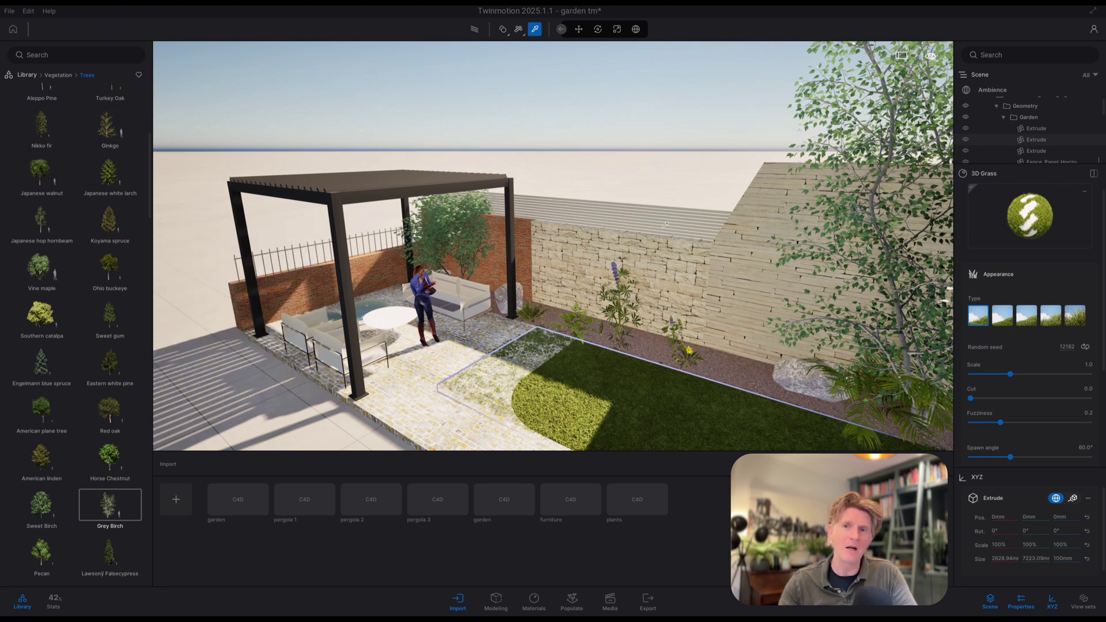
{"action": "left_click", "coordinate": [589, 377]}
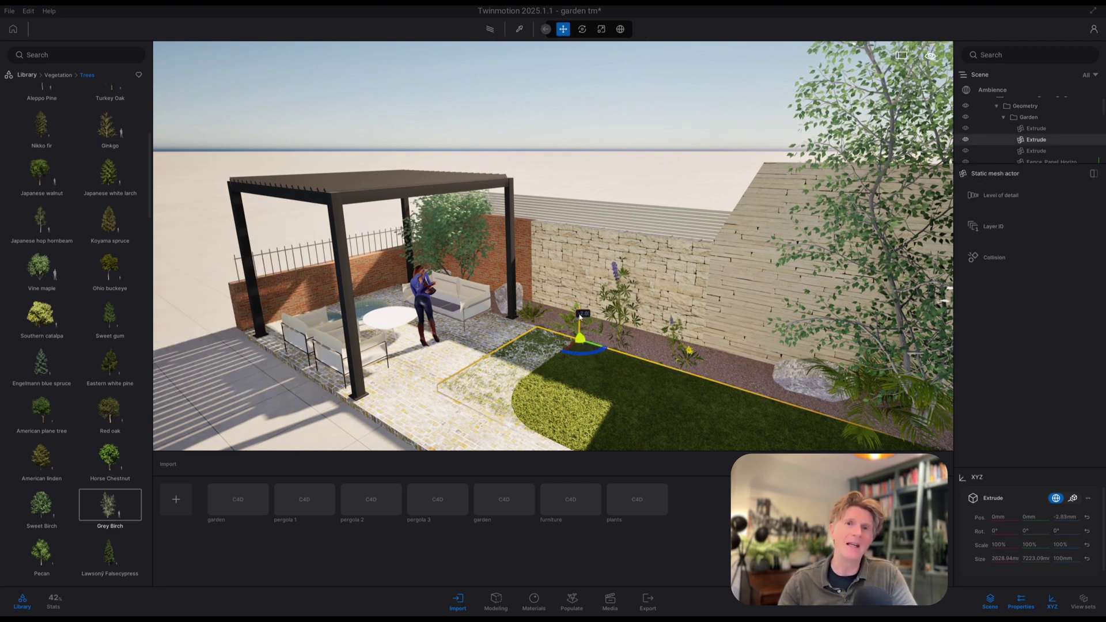
{"action": "left_click_drag", "start_coordinate": [580, 316], "coordinate": [581, 313]}
{"action": "middle_click_drag", "start_coordinate": [549, 335], "coordinate": [692, 340], "text": "shift"}
{"action": "scroll", "coordinate": [692, 340], "scroll_direction": "down", "scroll_amount": 2}
{"action": "middle_click_drag", "start_coordinate": [767, 368], "coordinate": [593, 285], "text": "shift"}
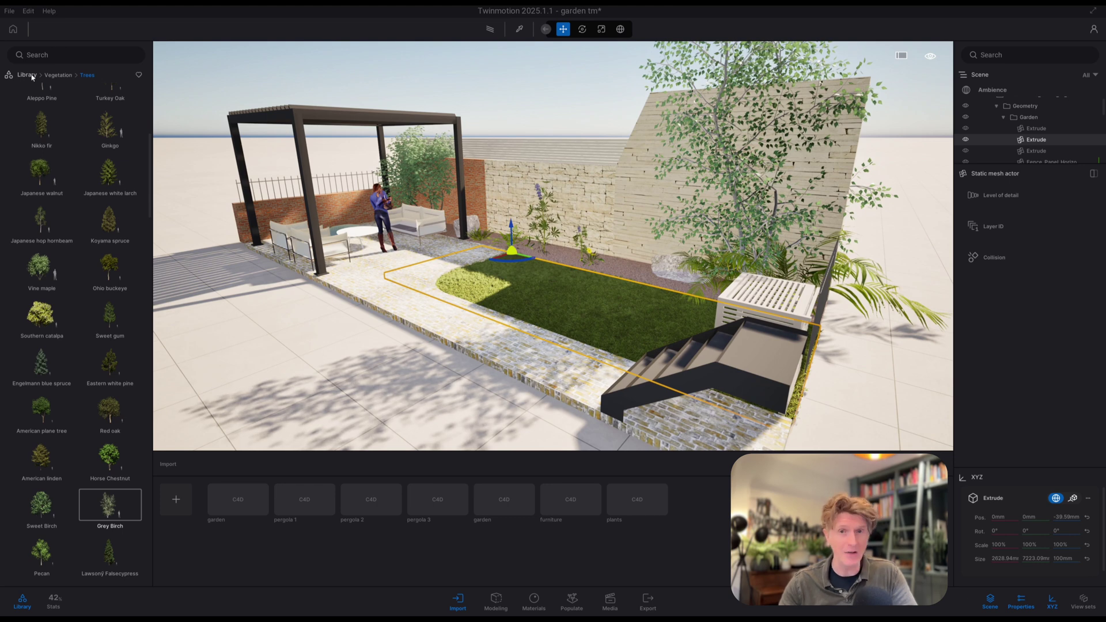
Hide the Starting Ground object in the scene graph
{"action": "scroll", "coordinate": [1008, 127], "scroll_direction": "up", "scroll_amount": 3}
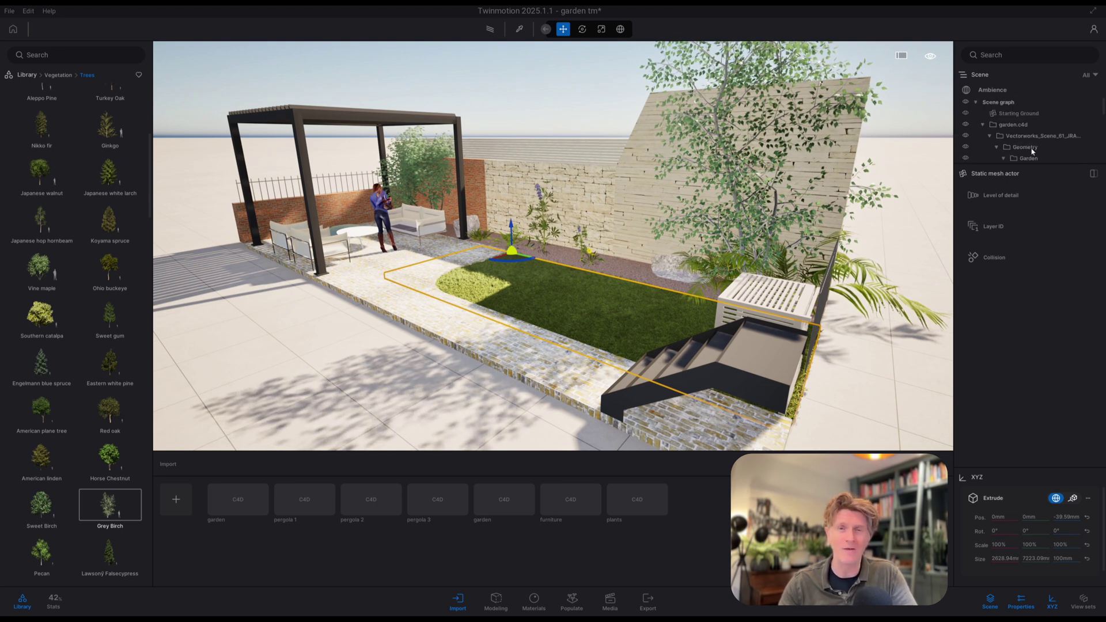
{"action": "left_click", "coordinate": [961, 114]}
{"action": "left_click", "coordinate": [965, 114]}
{"action": "scroll", "coordinate": [628, 316], "scroll_direction": "down", "scroll_amount": 3}
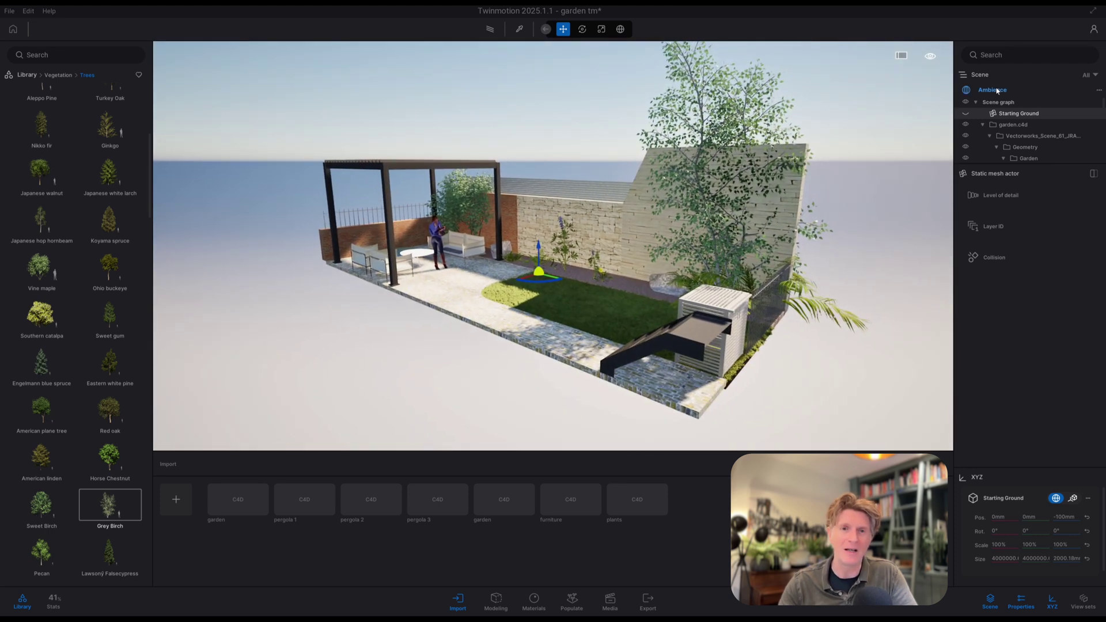
Set the ambience to the Sunny coast environment preset after trying Default and Sunrise glow, and show the Starting Ground again
{"action": "left_click", "coordinate": [992, 90]}
{"action": "left_click", "coordinate": [1081, 239]}
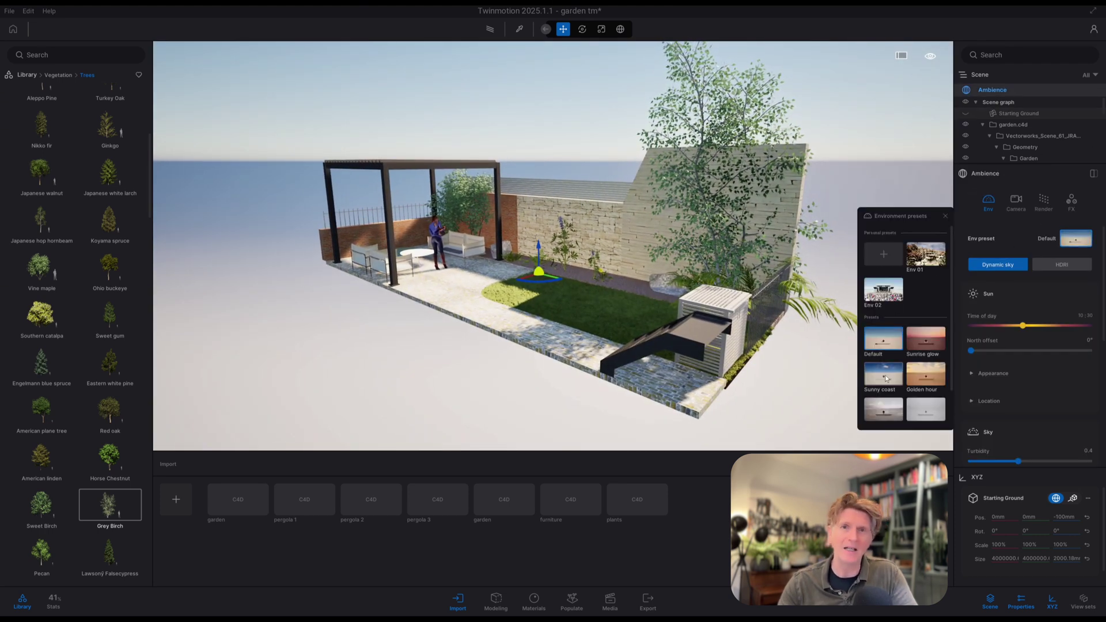
{"action": "left_click", "coordinate": [886, 379]}
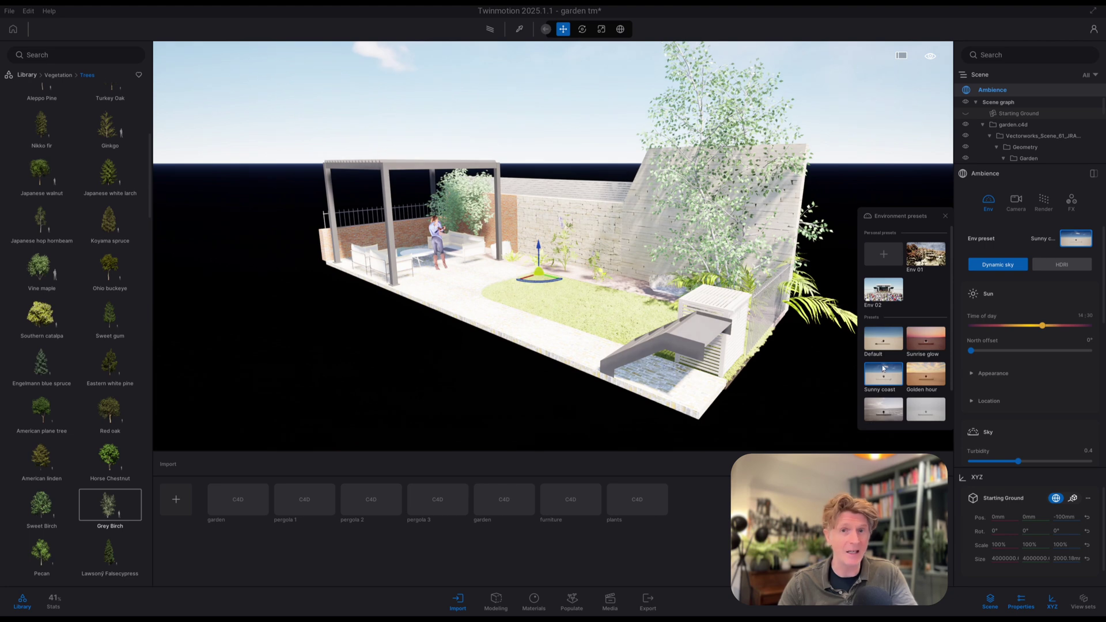
{"action": "left_click", "coordinate": [876, 339]}
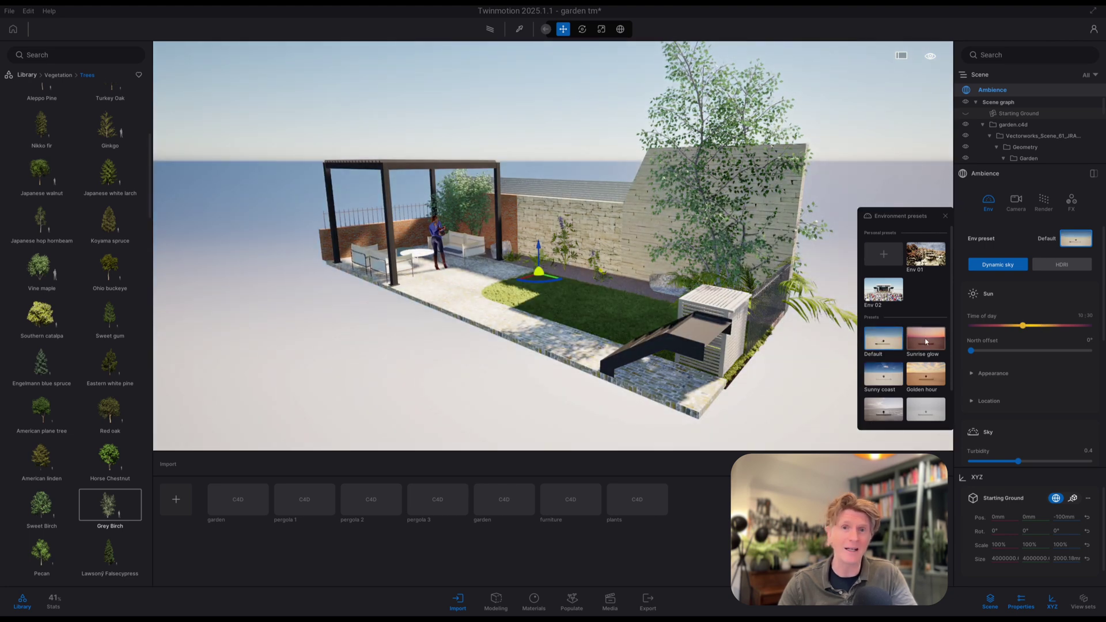
{"action": "left_click", "coordinate": [926, 341]}
{"action": "left_click", "coordinate": [888, 372]}
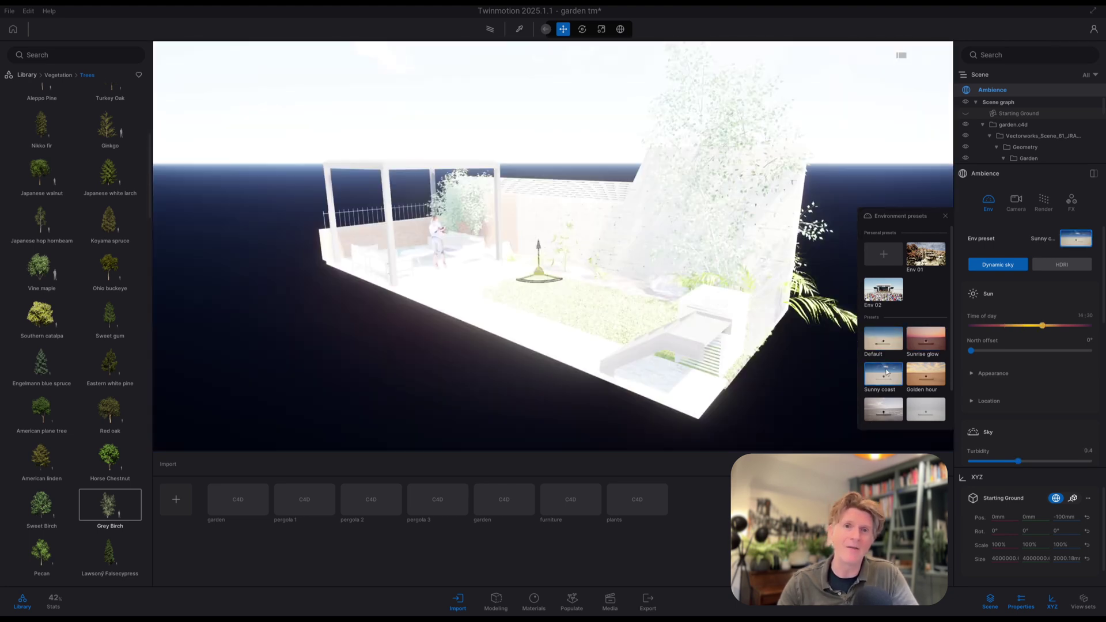
{"action": "left_click", "coordinate": [963, 115]}
{"action": "left_click", "coordinate": [967, 114]}
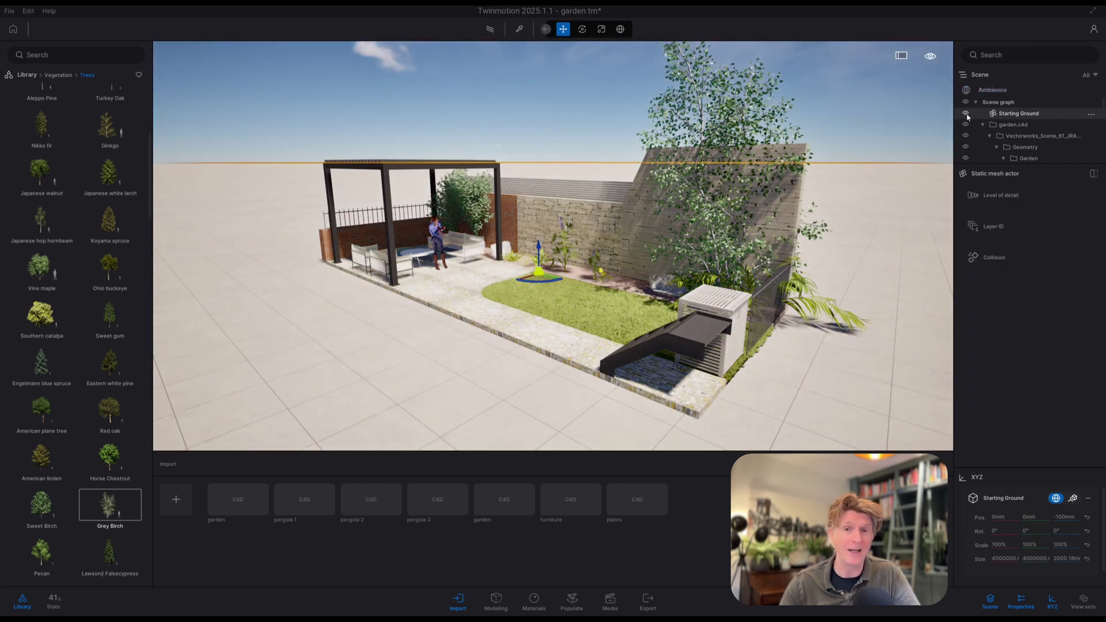
Apply a grass material from the Nature ground materials to the Starting Ground and view it around the garden
{"action": "left_click", "coordinate": [26, 74]}
{"action": "left_click", "coordinate": [40, 104]}
{"action": "left_click", "coordinate": [46, 248]}
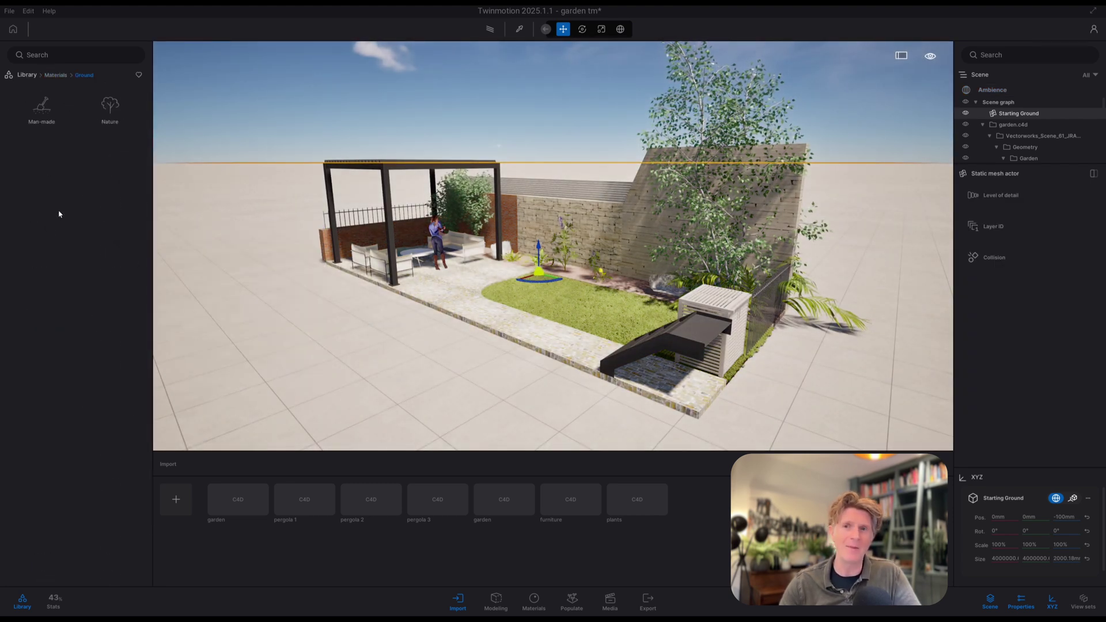
{"action": "left_click", "coordinate": [109, 107]}
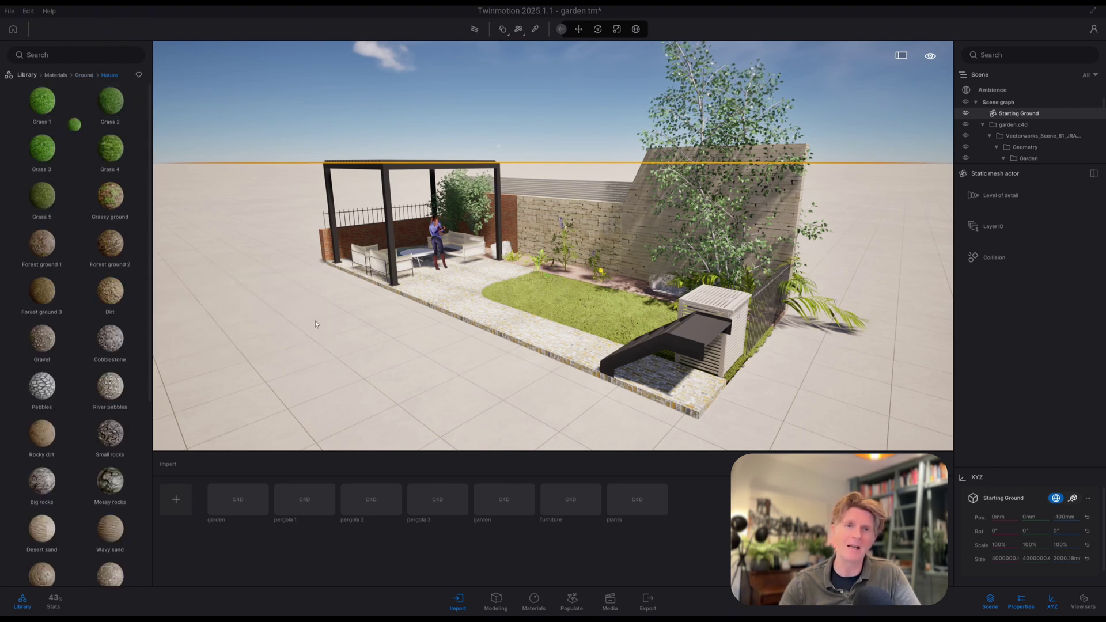
{"action": "left_click_drag", "start_coordinate": [315, 324], "coordinate": [315, 324]}
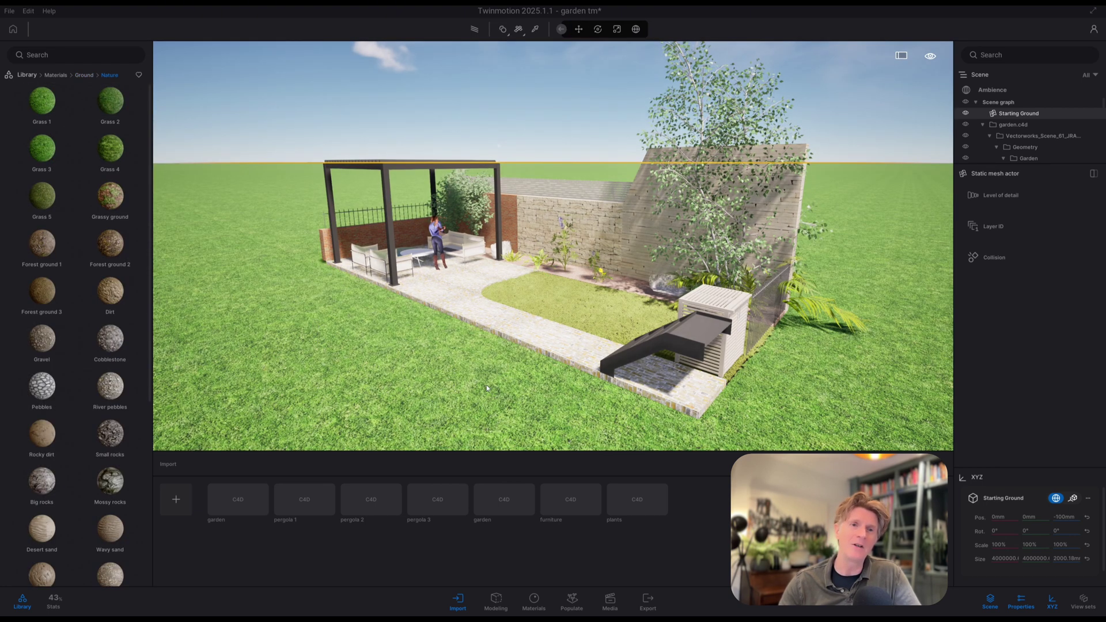
{"action": "left_click", "coordinate": [484, 371]}
{"action": "middle_click_drag", "start_coordinate": [484, 370], "coordinate": [542, 380]}
{"action": "right_click_drag", "start_coordinate": [541, 380], "coordinate": [553, 360]}
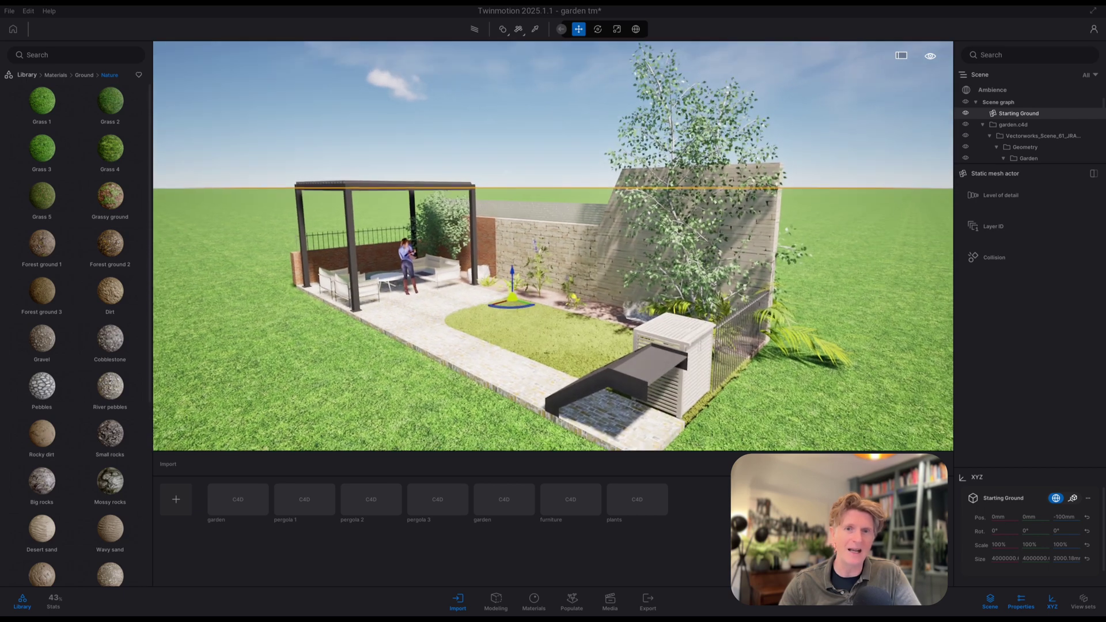
{"action": "middle_click_drag", "start_coordinate": [553, 360], "coordinate": [567, 371]}
{"action": "right_click_drag", "start_coordinate": [567, 371], "coordinate": [579, 380]}
{"action": "middle_click_drag", "start_coordinate": [579, 380], "coordinate": [607, 330]}
{"action": "scroll", "coordinate": [608, 330], "scroll_direction": "up", "scroll_amount": 3}
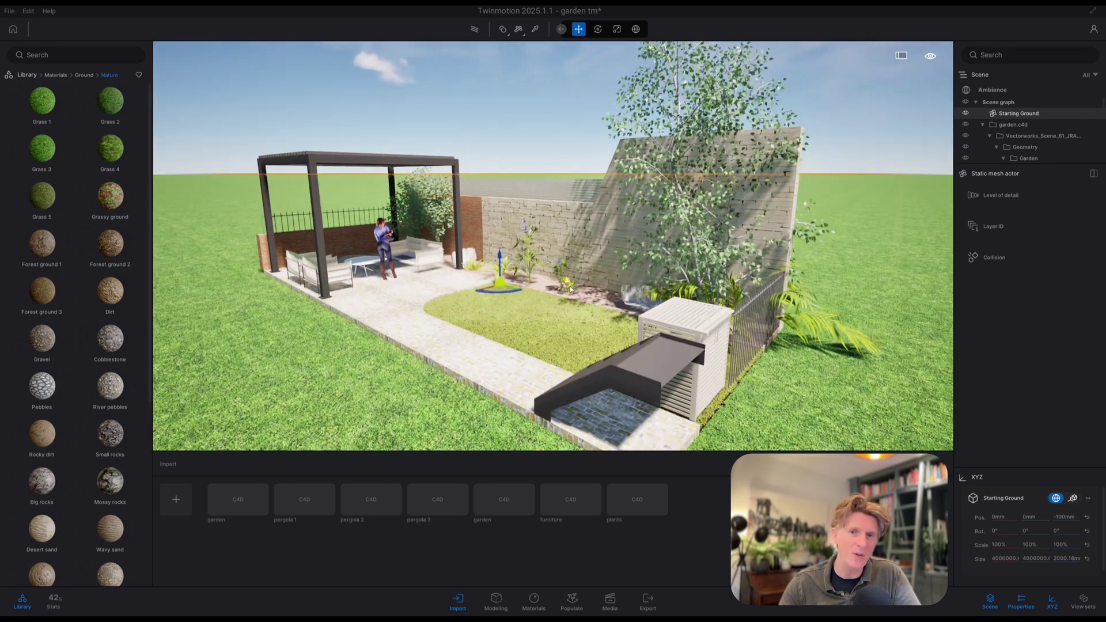
{"action": "scroll", "coordinate": [607, 329], "scroll_direction": "down", "scroll_amount": 1}
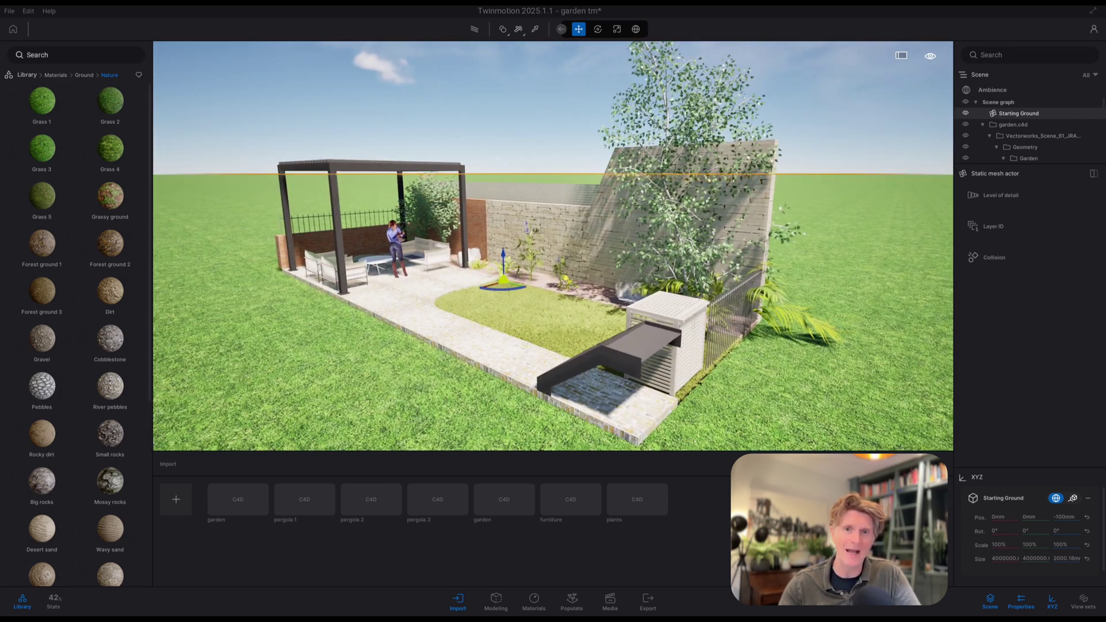
Browse the library's material categories and apply the concrete material Bare concrete 01 to the Starting Ground
{"action": "left_click", "coordinate": [24, 75]}
{"action": "left_click", "coordinate": [42, 106]}
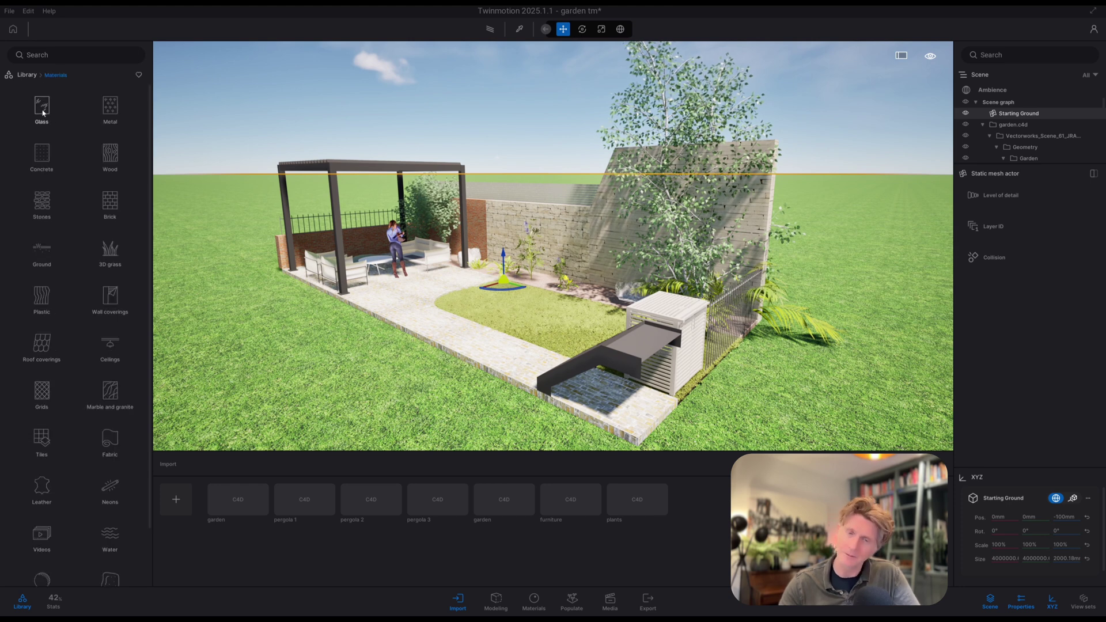
{"action": "left_click", "coordinate": [42, 254]}
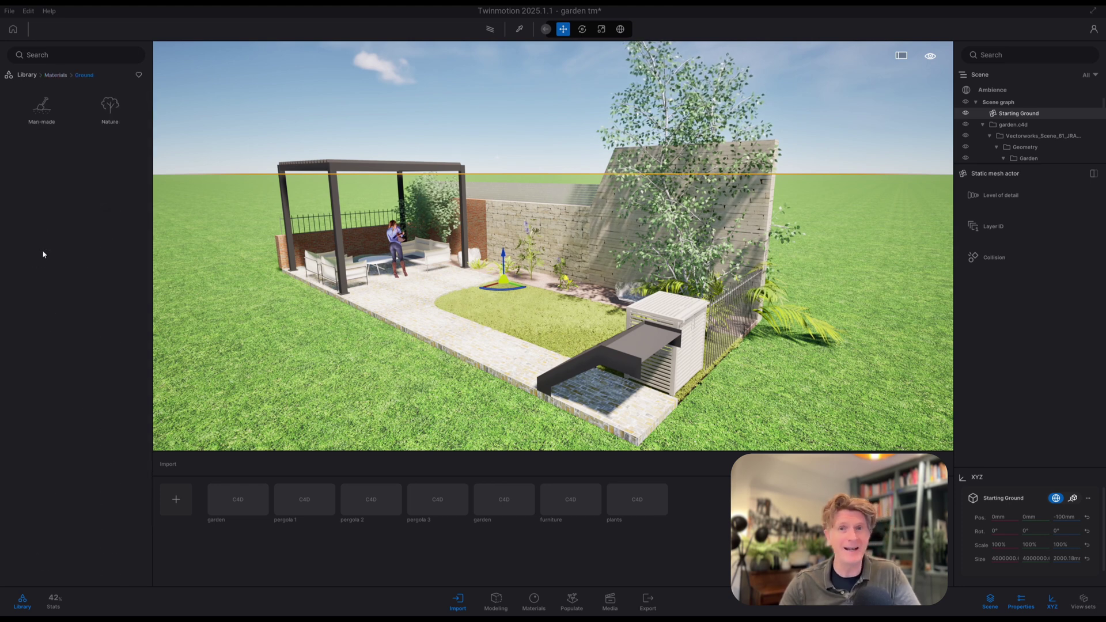
{"action": "left_click", "coordinate": [27, 74]}
{"action": "left_click", "coordinate": [41, 154]}
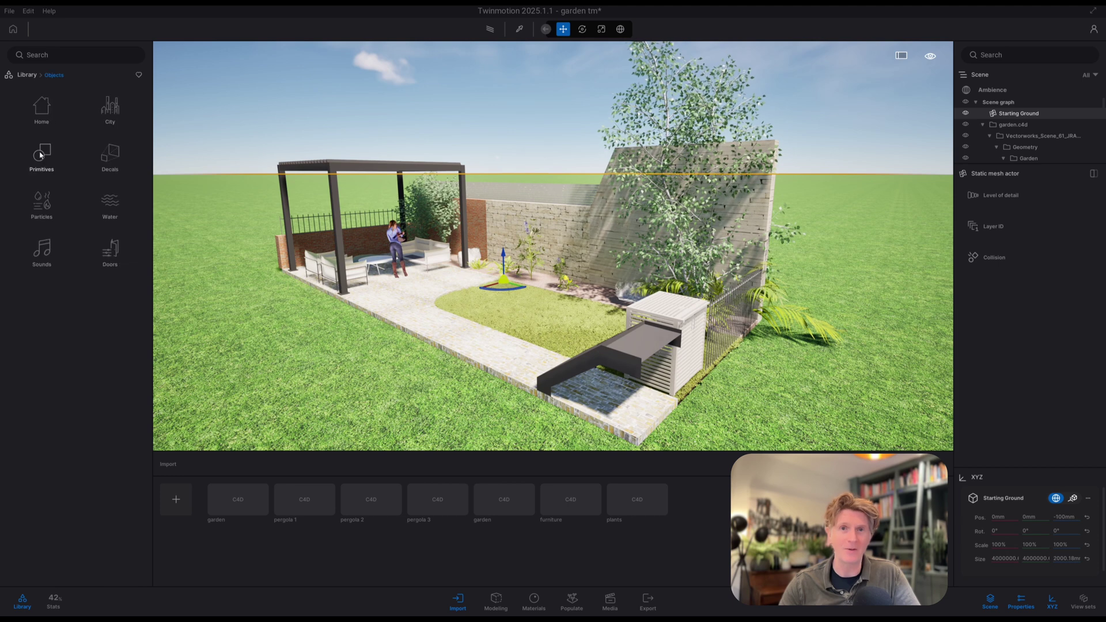
{"action": "left_click", "coordinate": [33, 77]}
{"action": "left_click", "coordinate": [45, 156]}
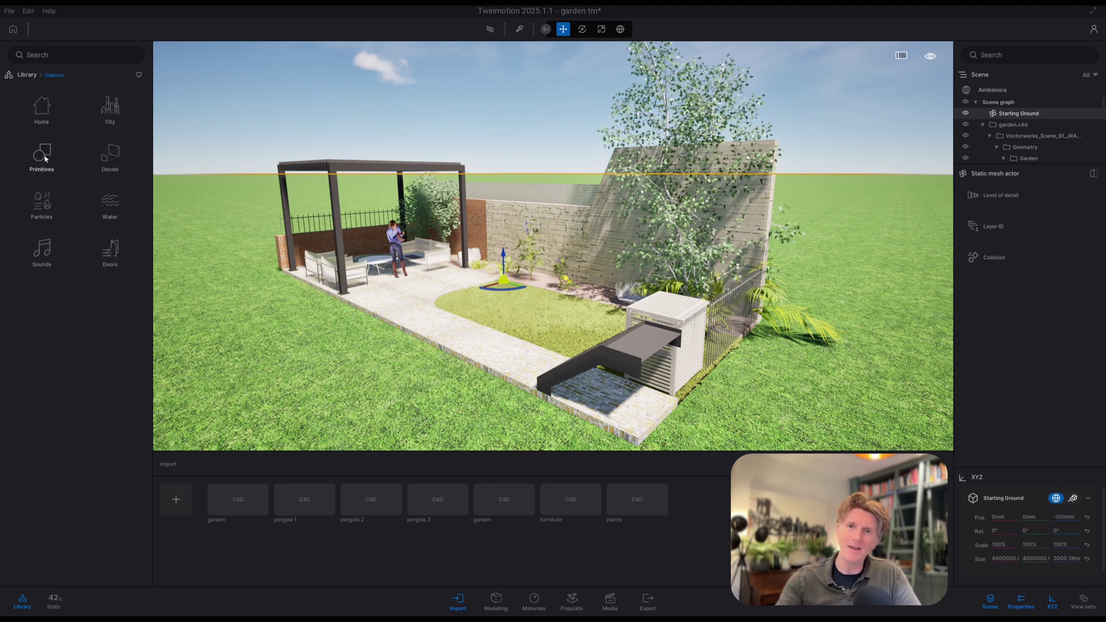
{"action": "left_click", "coordinate": [27, 76]}
{"action": "left_click", "coordinate": [46, 107]}
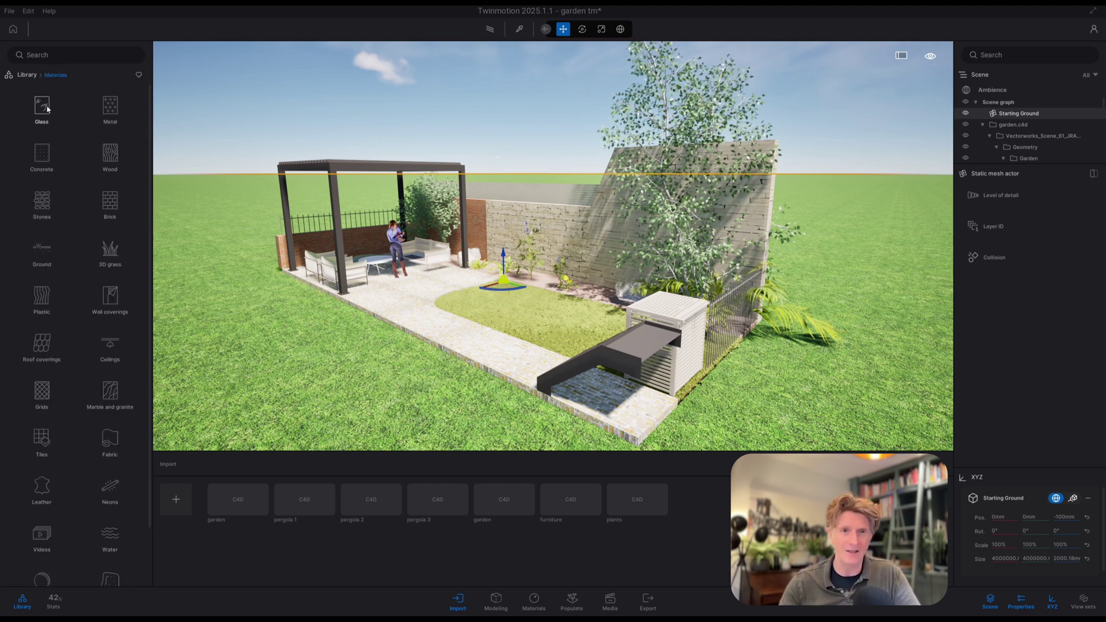
{"action": "left_click", "coordinate": [42, 155]}
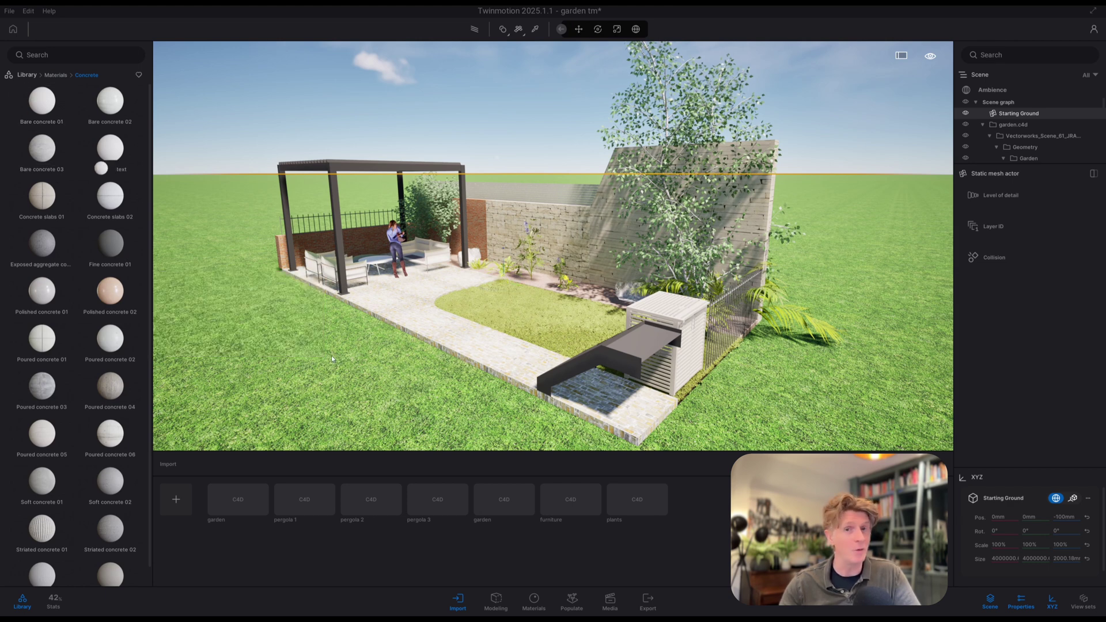
{"action": "mouse_move", "coordinate": [62, 113]}
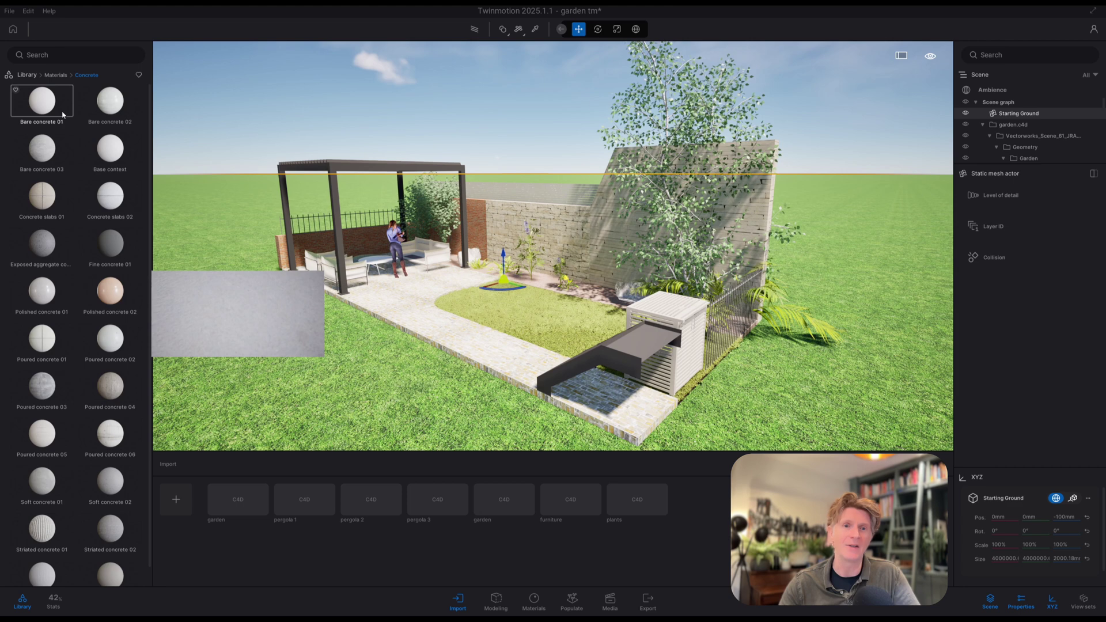
{"action": "left_click_drag", "start_coordinate": [63, 114], "coordinate": [286, 342]}
Set the roughness intensity of the ground's Bare concrete 01 material to 2%
{"action": "right_click_drag", "start_coordinate": [406, 391], "coordinate": [402, 385]}
{"action": "scroll", "coordinate": [1008, 424], "scroll_direction": "down", "scroll_amount": 5}
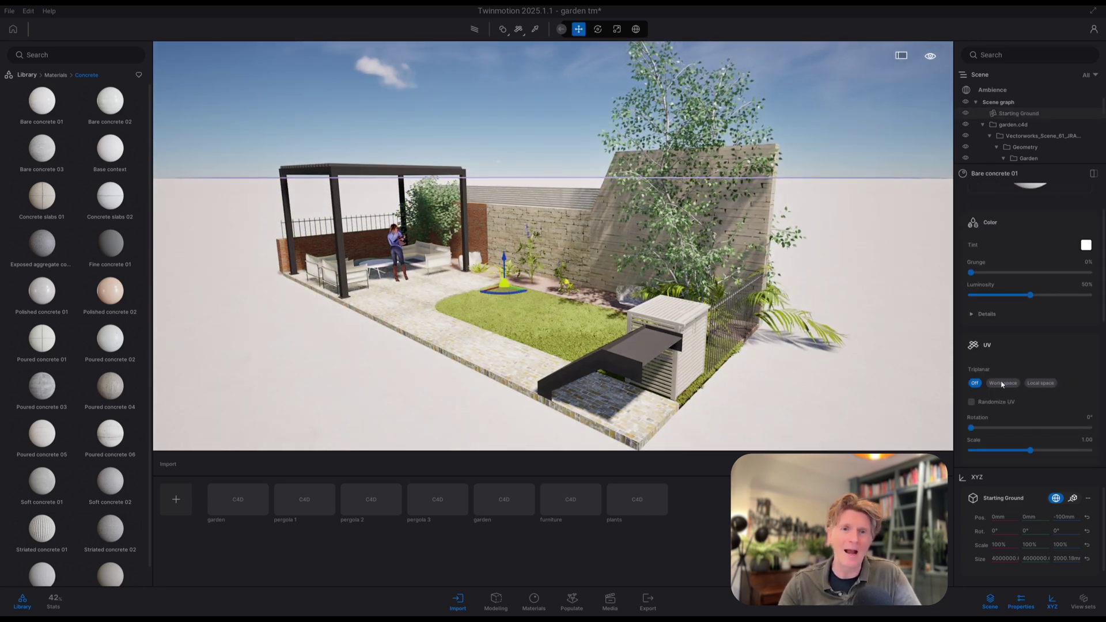
{"action": "left_click_drag", "start_coordinate": [1000, 456], "coordinate": [974, 452]}
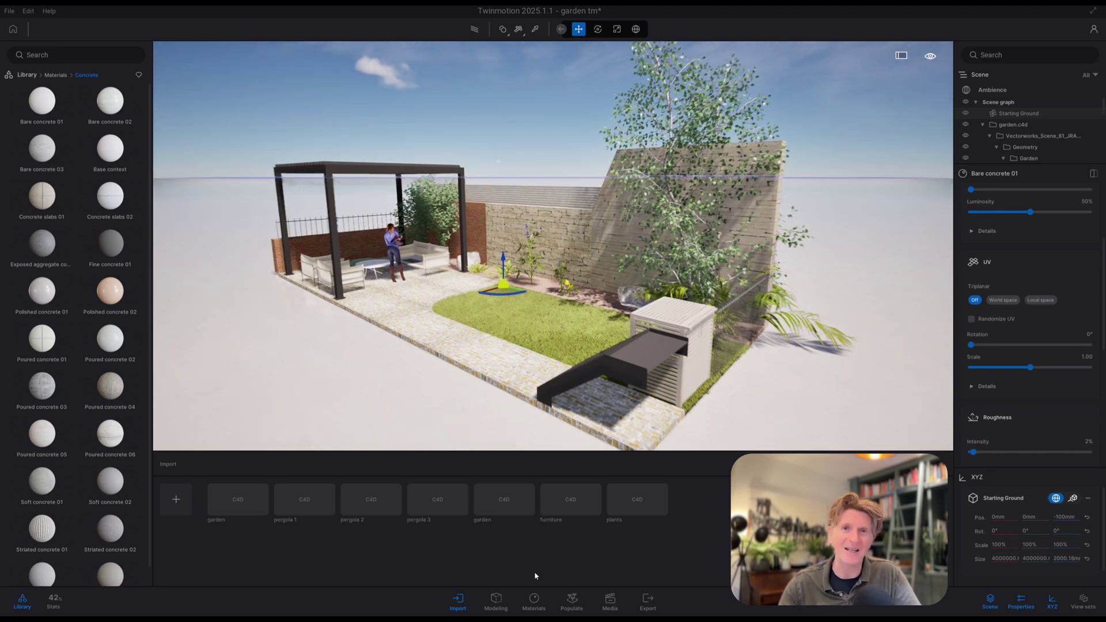
Frame the whole garden from the shed corner and create a media image from that view
{"action": "key", "text": "w"}
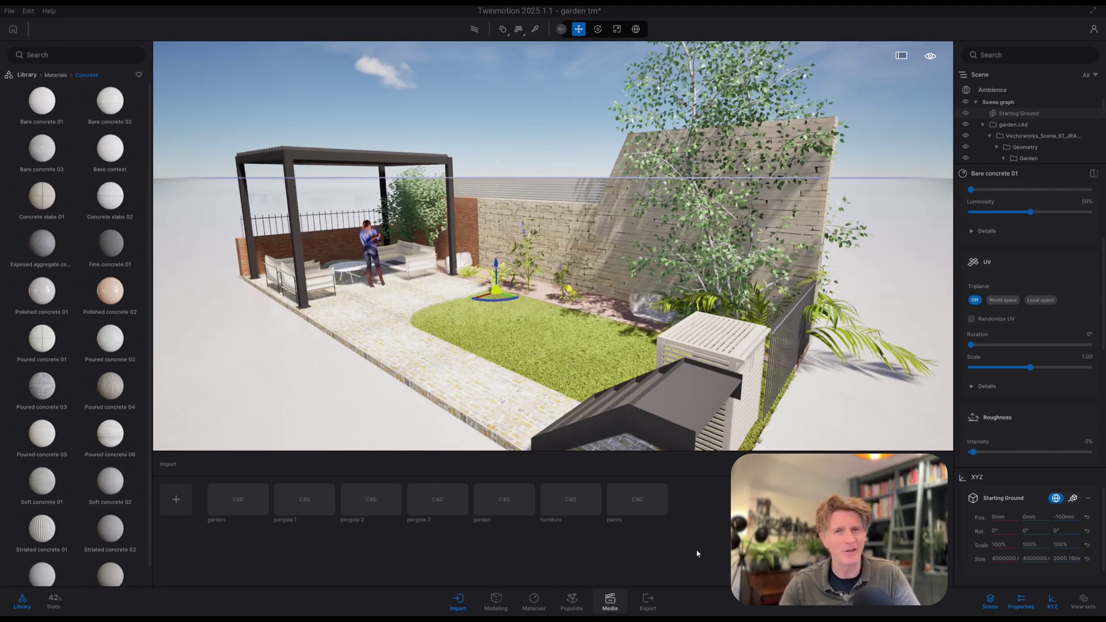
{"action": "left_click", "coordinate": [610, 600]}
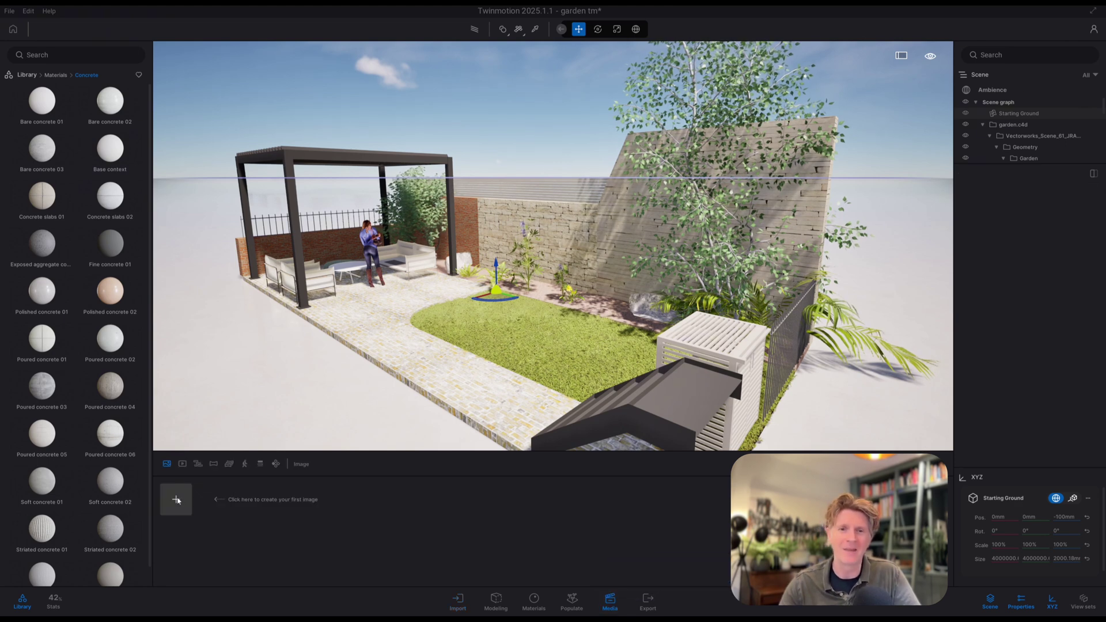
{"action": "scroll", "coordinate": [460, 379], "scroll_direction": "down", "scroll_amount": 2}
{"action": "scroll", "coordinate": [459, 378], "scroll_direction": "up", "scroll_amount": 2}
{"action": "right_click_drag", "start_coordinate": [460, 379], "coordinate": [454, 363]}
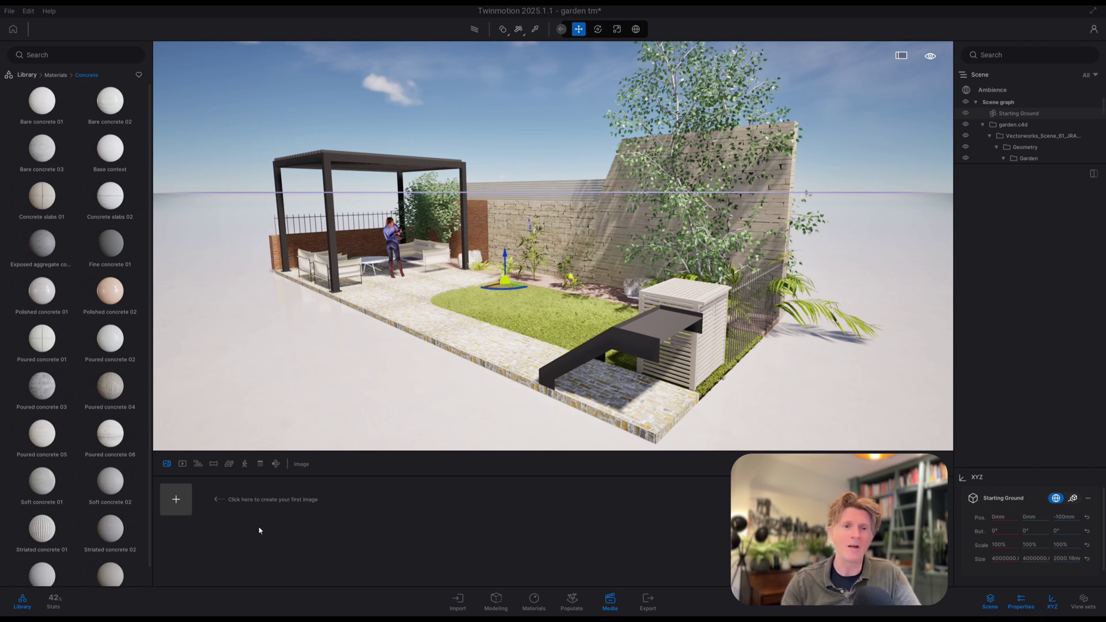
{"action": "left_click", "coordinate": [176, 499]}
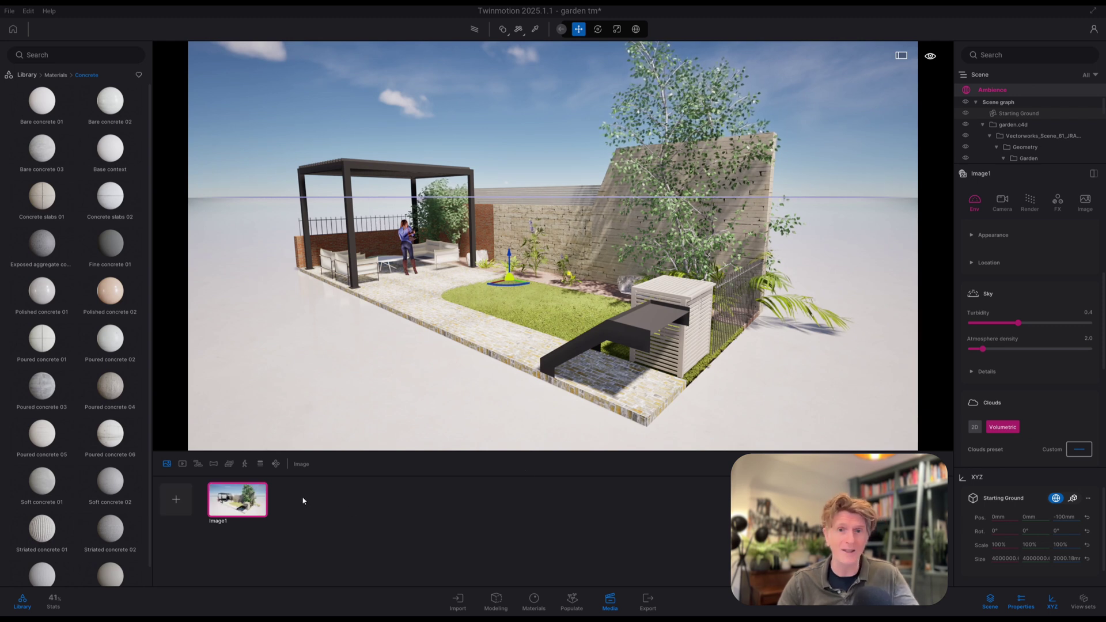
Switch the media type to configurations and select Visibility as the configuration type
{"action": "left_click", "coordinate": [276, 464]}
{"action": "left_click", "coordinate": [198, 499]}
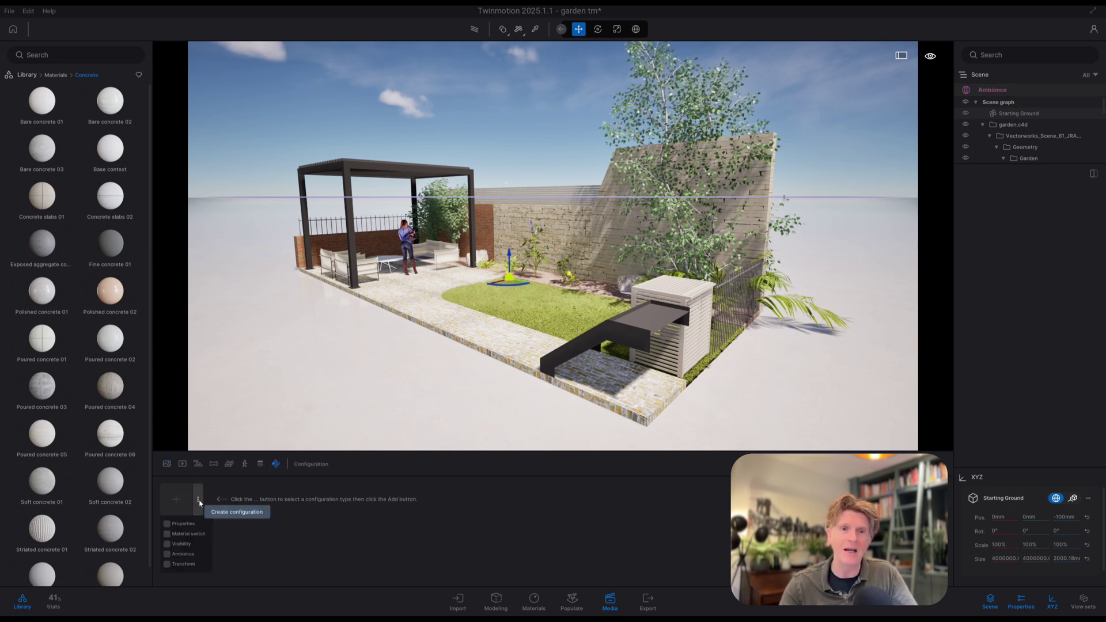
{"action": "left_click", "coordinate": [167, 543]}
{"action": "left_click", "coordinate": [304, 542]}
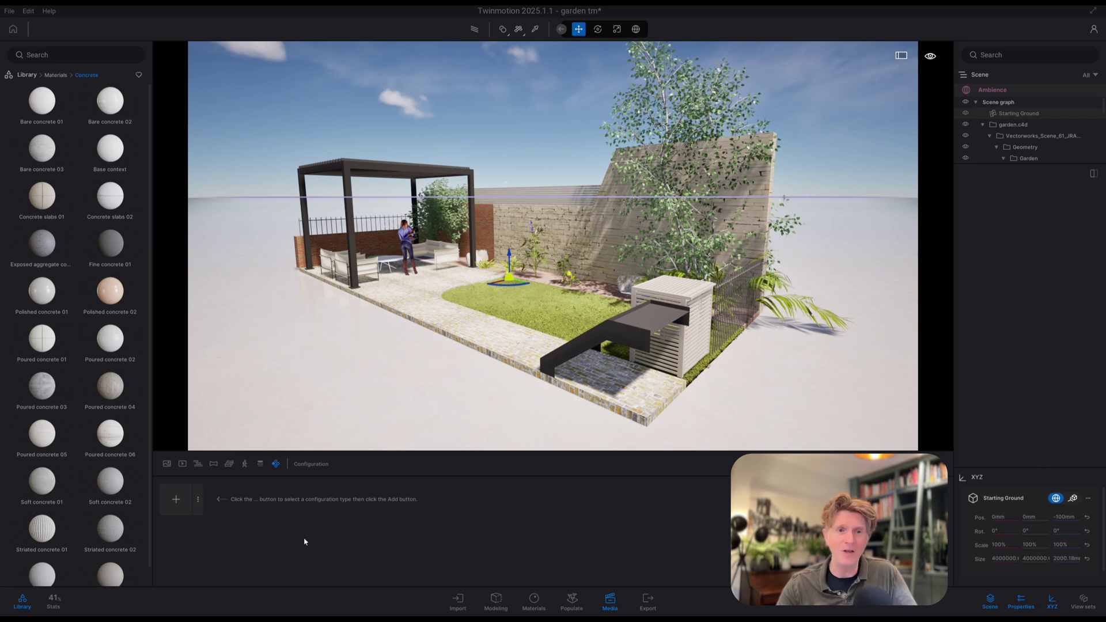
Delete the imported person under the pergola and place the casual posed human Carlton on the paving beside the sofa
{"action": "left_click", "coordinate": [408, 247]}
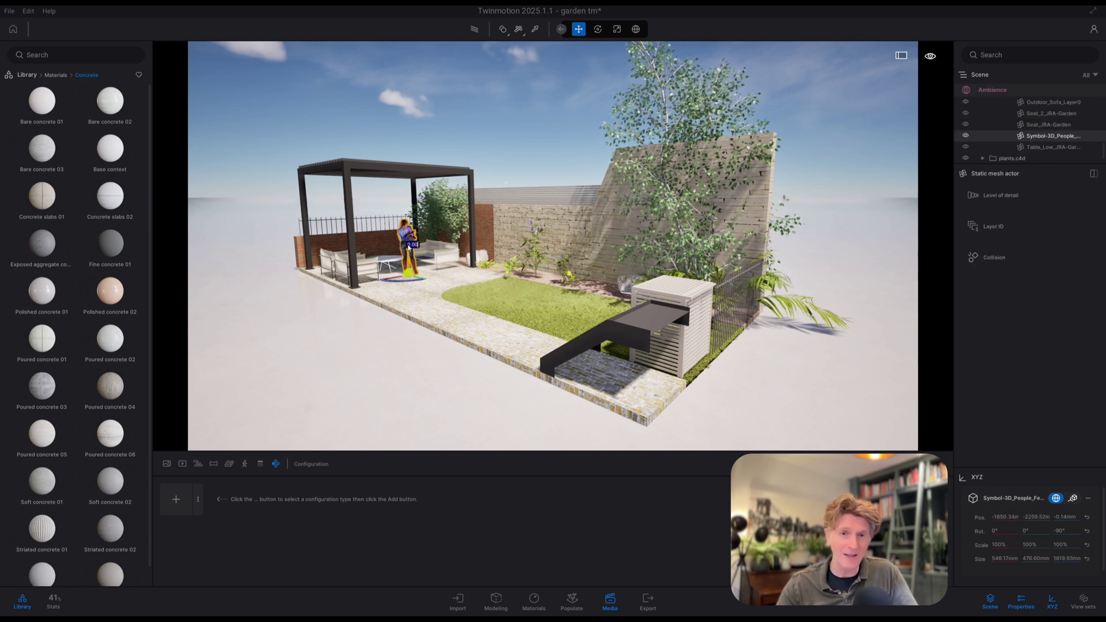
{"action": "key", "text": "Delete"}
{"action": "left_click", "coordinate": [33, 78]}
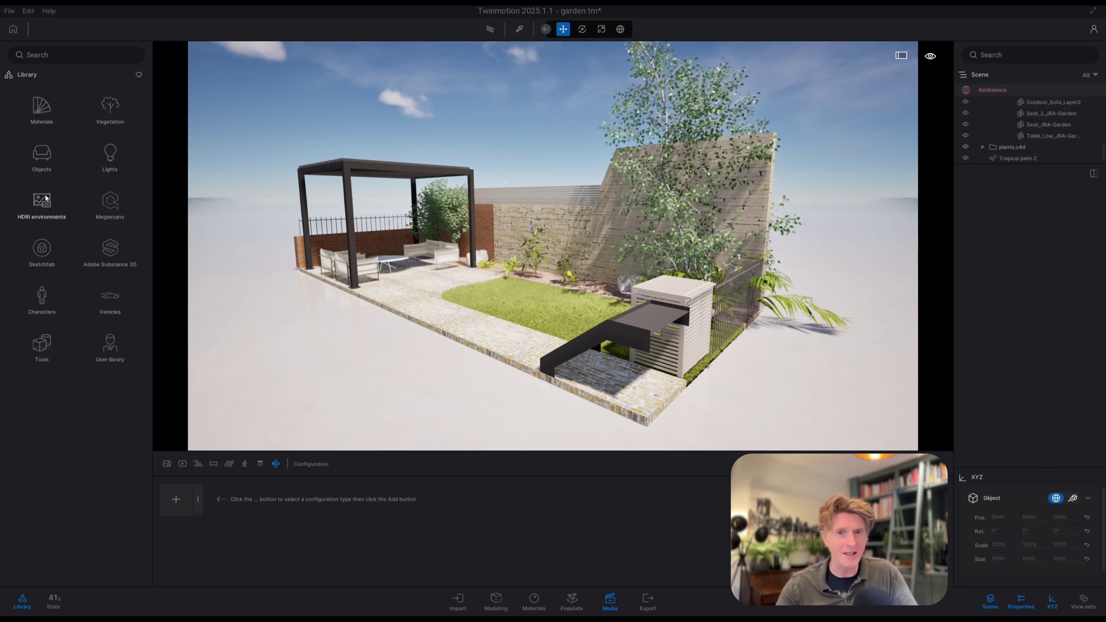
{"action": "left_click", "coordinate": [42, 288]}
{"action": "left_click", "coordinate": [42, 159]}
{"action": "left_click", "coordinate": [39, 115]}
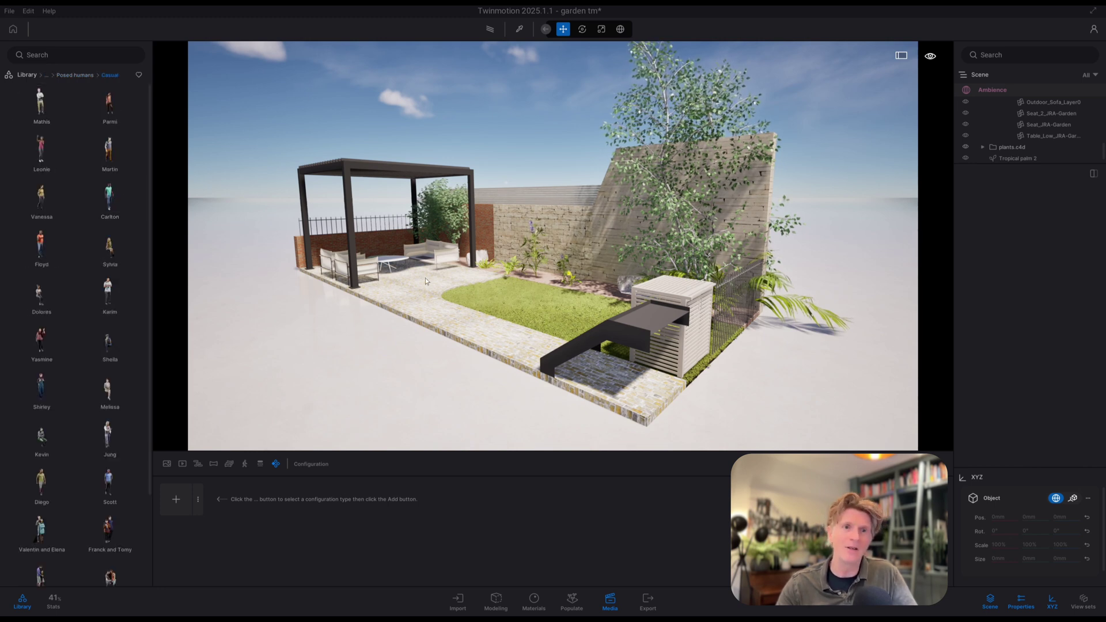
{"action": "left_click_drag", "start_coordinate": [107, 207], "coordinate": [451, 277]}
Place the seated posed human Melissa on the rear sofa under the pergola
{"action": "left_click_drag", "start_coordinate": [106, 389], "coordinate": [418, 265]}
{"action": "left_click_drag", "start_coordinate": [109, 395], "coordinate": [425, 233]}
{"action": "scroll", "coordinate": [427, 247], "scroll_direction": "up", "scroll_amount": 5}
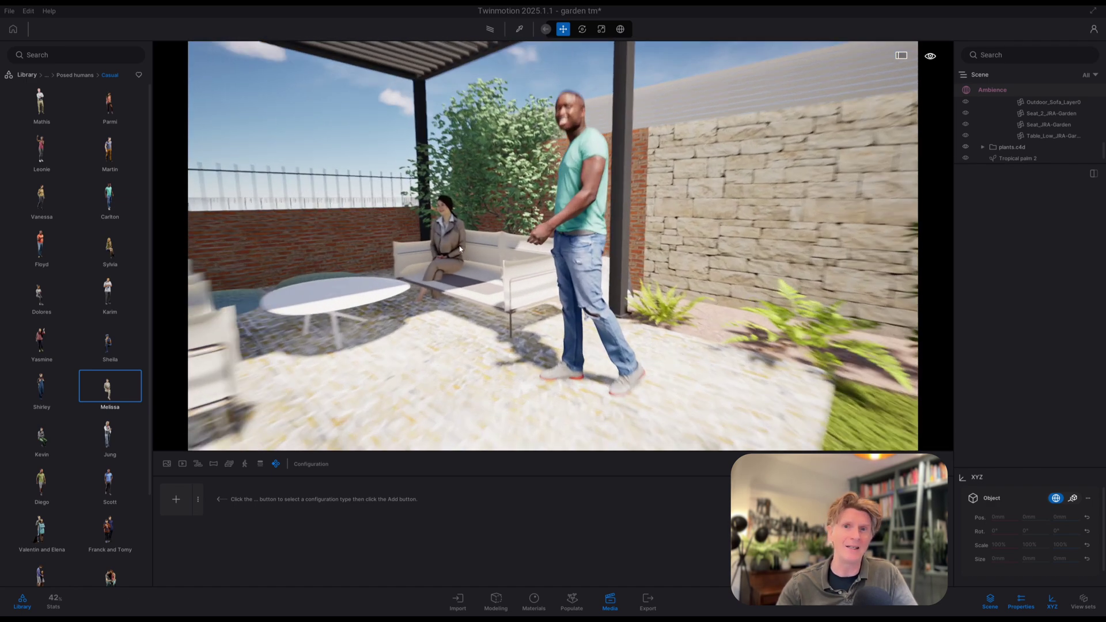
Raise Melissa to a height of about 425 mm and move her forward to the front edge of the rear sofa
{"action": "left_click", "coordinate": [440, 249]}
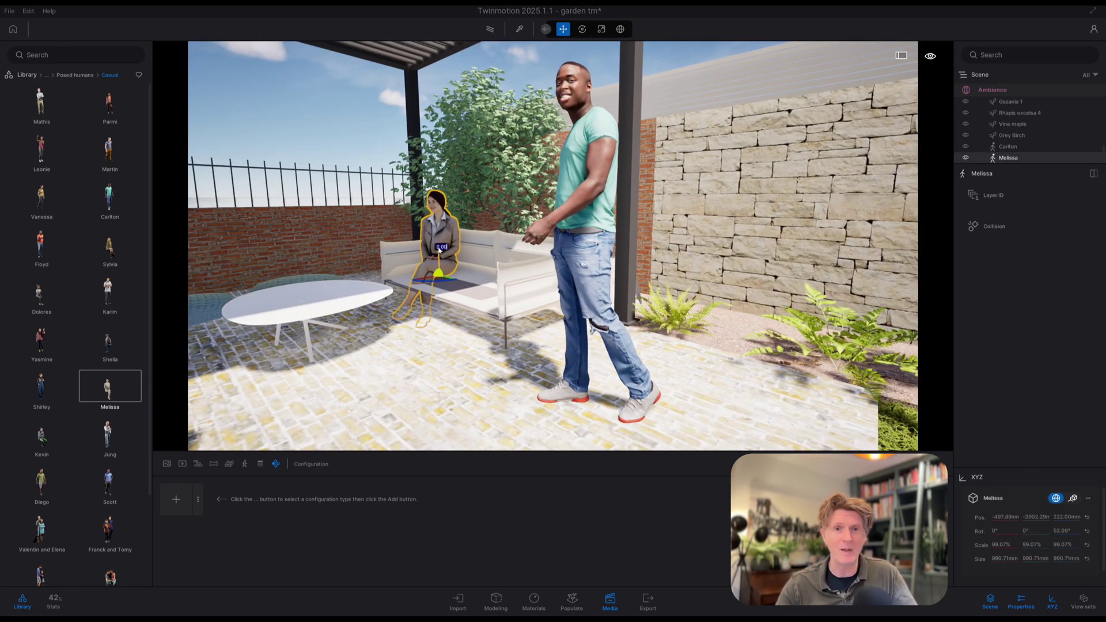
{"action": "left_click_drag", "start_coordinate": [439, 249], "coordinate": [403, 267]}
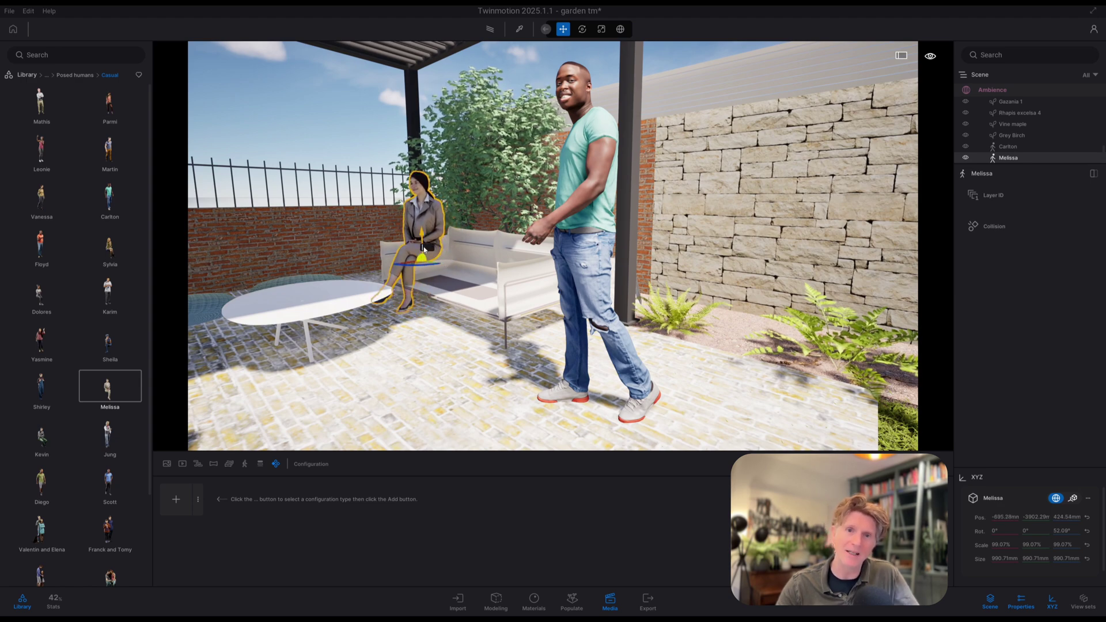
{"action": "scroll", "coordinate": [426, 246], "scroll_direction": "down", "scroll_amount": 5}
{"action": "middle_click_drag", "start_coordinate": [417, 225], "coordinate": [558, 296]}
{"action": "left_click_drag", "start_coordinate": [560, 299], "coordinate": [634, 348]}
{"action": "scroll", "coordinate": [651, 328], "scroll_direction": "down", "scroll_amount": 4}
{"action": "middle_click_drag", "start_coordinate": [651, 328], "coordinate": [571, 337]}
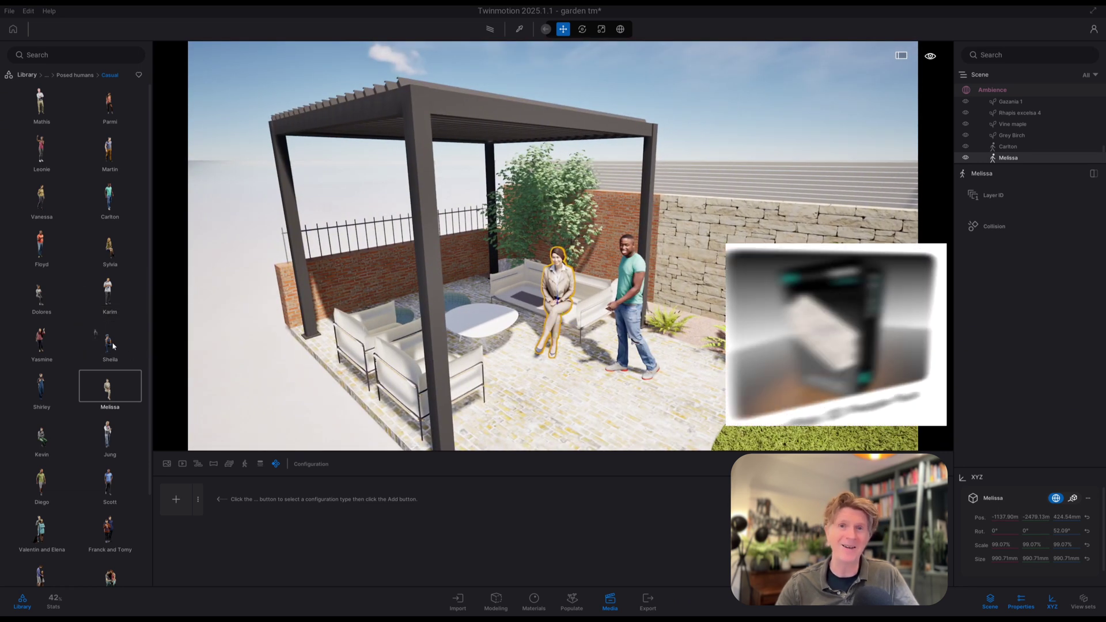
Place the seated posed human Sheila on the armchair opposite the sofa and return to the library's main categories
{"action": "left_click_drag", "start_coordinate": [109, 343], "coordinate": [404, 376]}
{"action": "key", "text": "d"}
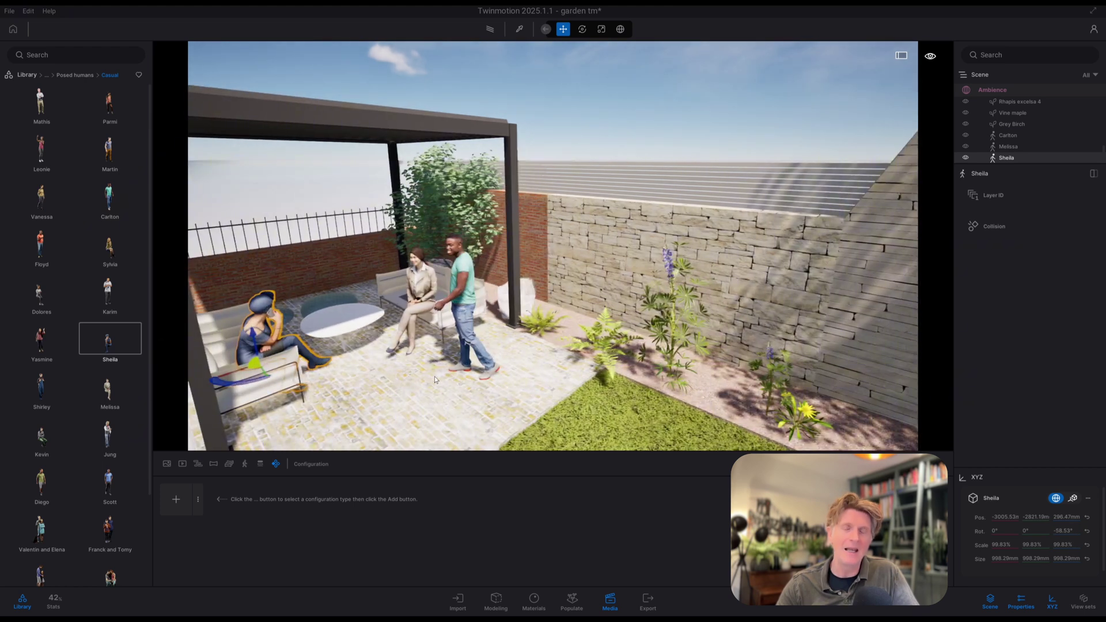
{"action": "left_click", "coordinate": [27, 74]}
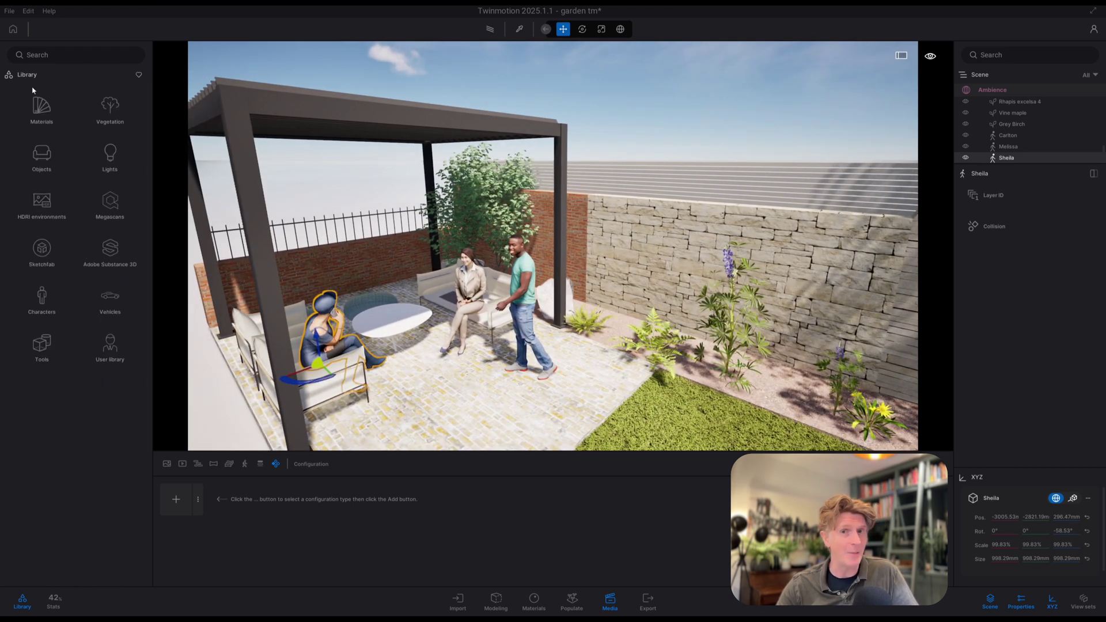
{"action": "left_click", "coordinate": [41, 155]}
{"action": "left_click", "coordinate": [43, 107]}
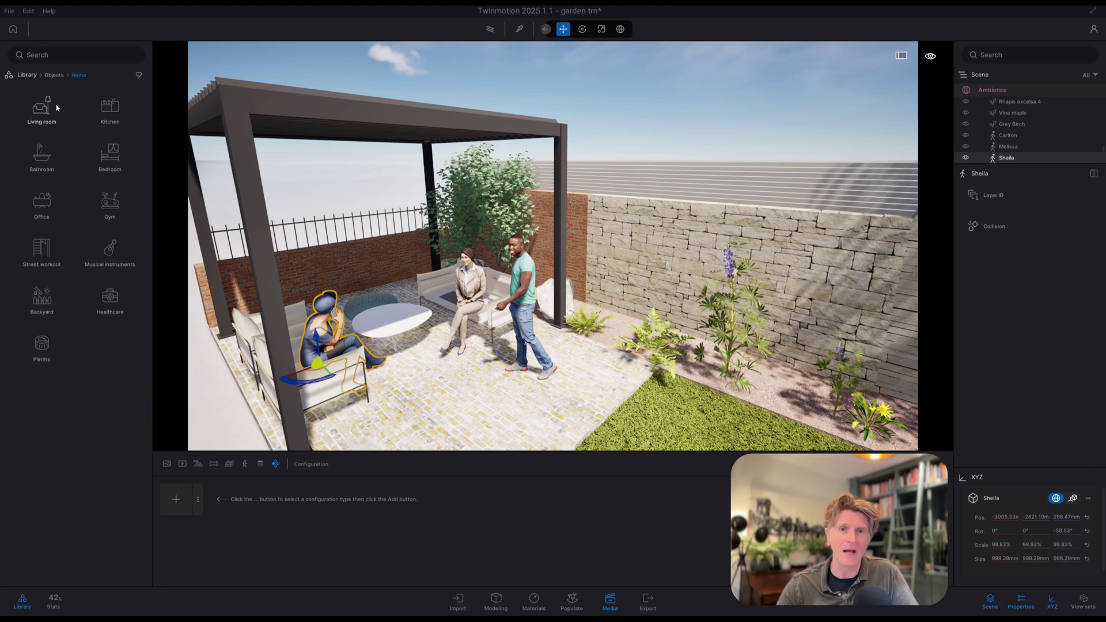
{"action": "left_click", "coordinate": [49, 110]}
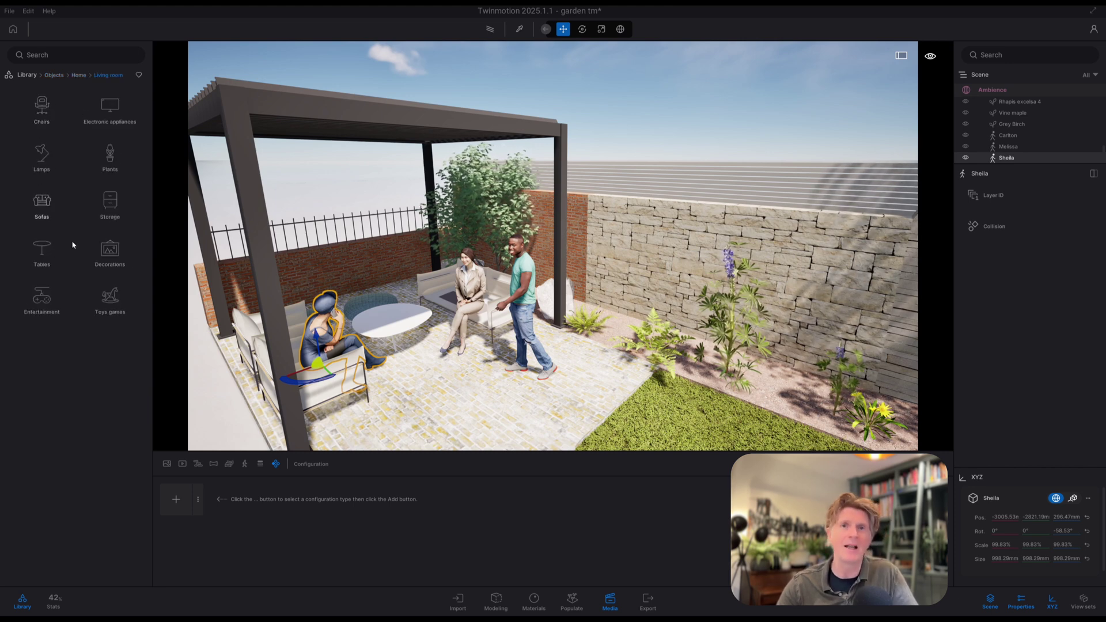
{"action": "left_click", "coordinate": [109, 249]}
{"action": "left_click", "coordinate": [27, 75]}
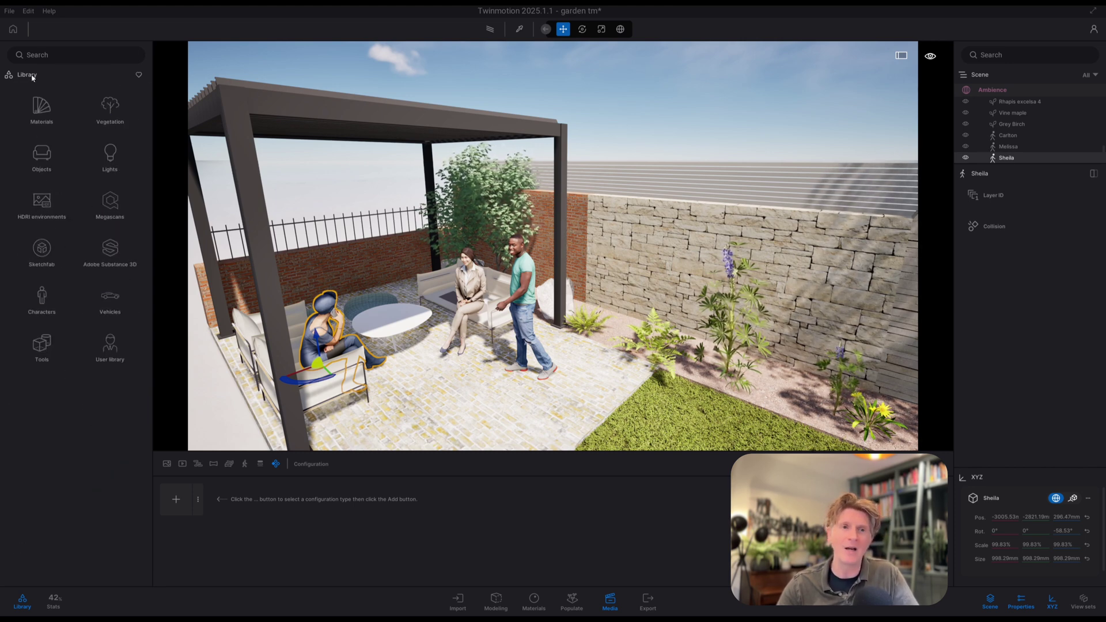
Darken the brick paving's tint to grey #777777 and set its grunge to about 49%
{"action": "left_click", "coordinate": [41, 105]}
{"action": "scroll", "coordinate": [525, 363], "scroll_direction": "down", "scroll_amount": 5}
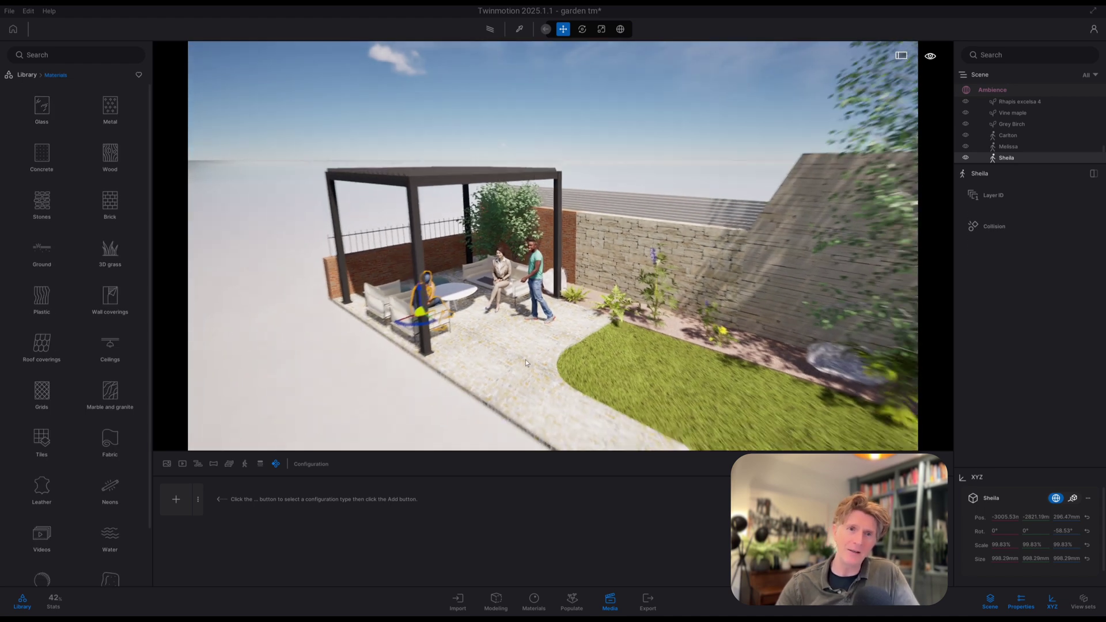
{"action": "scroll", "coordinate": [525, 363], "scroll_direction": "down", "scroll_amount": 2}
{"action": "scroll", "coordinate": [544, 334], "scroll_direction": "up", "scroll_amount": 5}
{"action": "key", "text": "t"}
{"action": "left_click", "coordinate": [543, 334]}
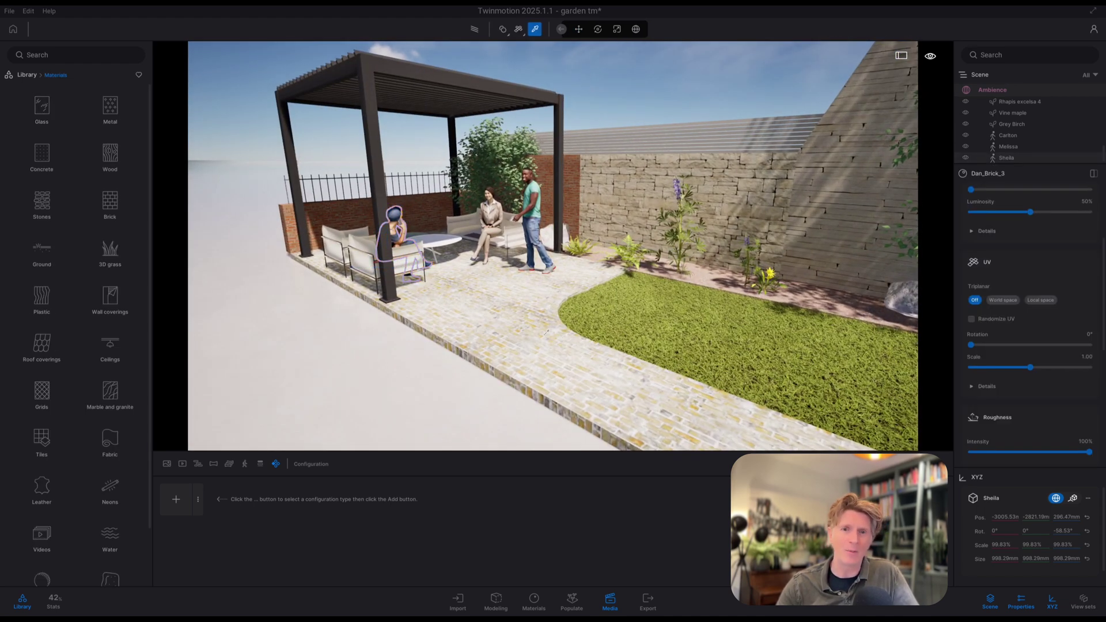
{"action": "scroll", "coordinate": [1049, 225], "scroll_direction": "up", "scroll_amount": 3}
{"action": "left_click", "coordinate": [1085, 301]}
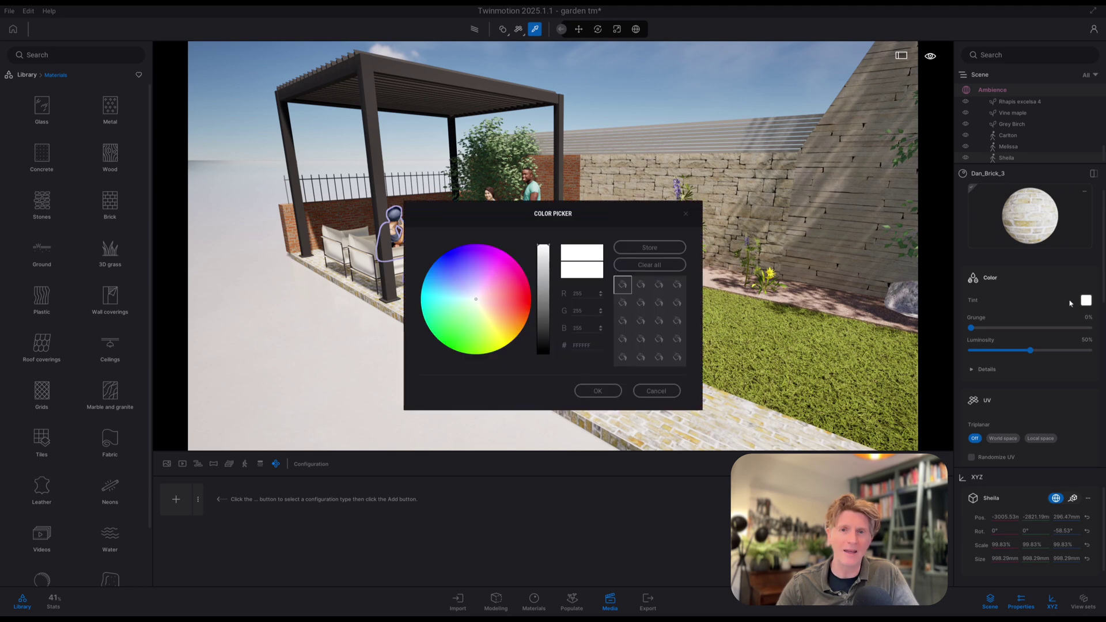
{"action": "left_click_drag", "start_coordinate": [623, 215], "coordinate": [795, 168]}
{"action": "left_click", "coordinate": [724, 244]}
{"action": "left_click_drag", "start_coordinate": [725, 244], "coordinate": [725, 260]}
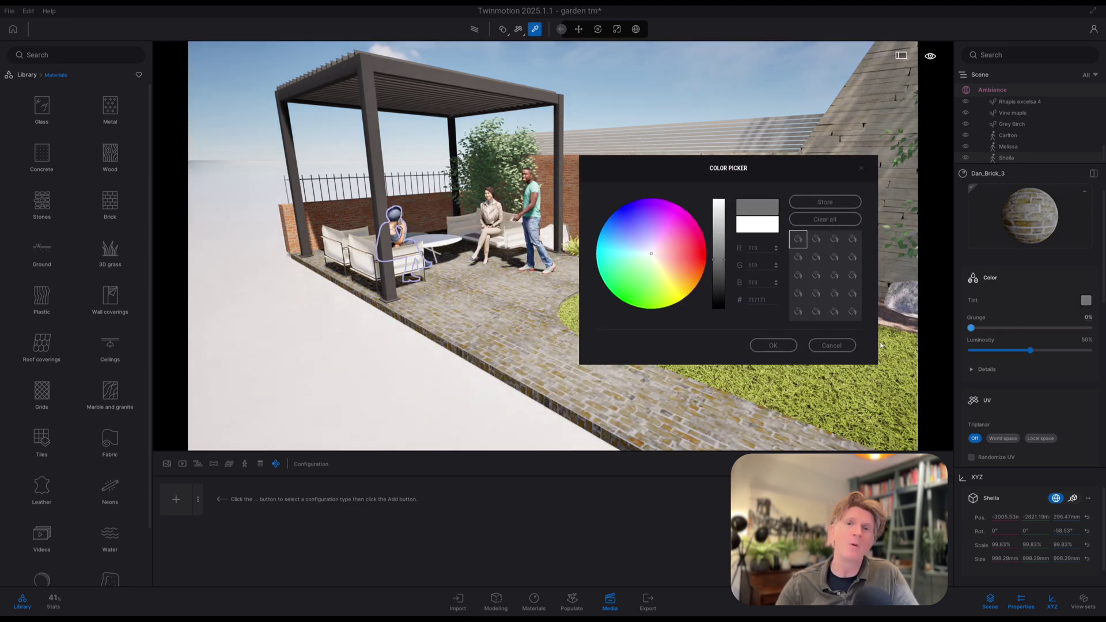
{"action": "left_click", "coordinate": [853, 346]}
{"action": "left_click_drag", "start_coordinate": [990, 327], "coordinate": [1031, 327]}
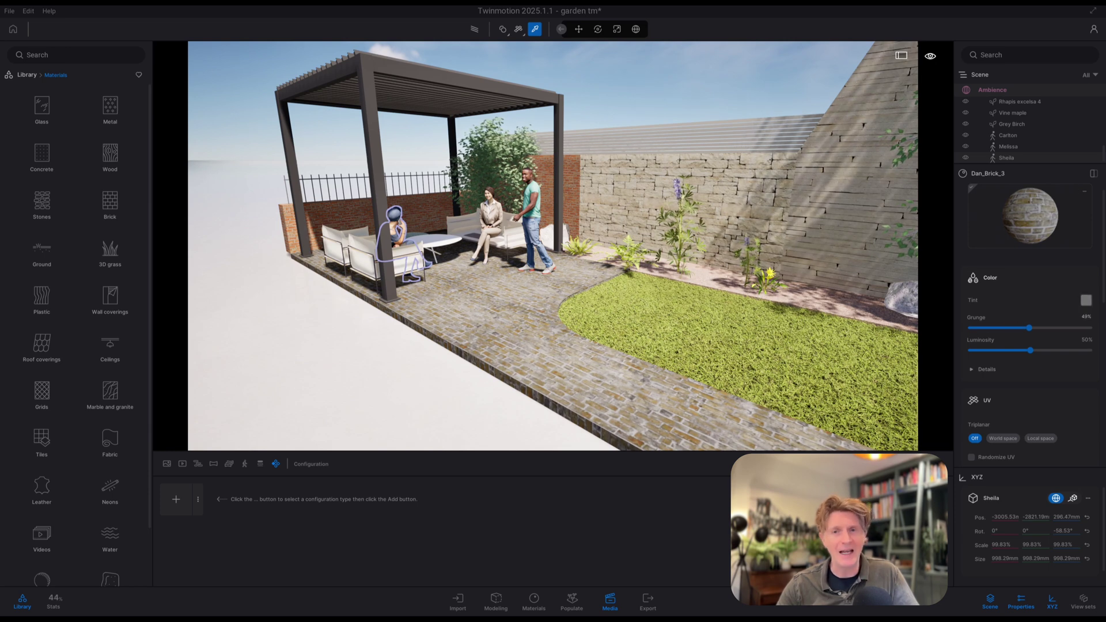
Darken the tint of the tall sloped stone wall's material, Stone_-_Thin_02, to #C2C2C2
{"action": "left_click", "coordinate": [828, 207]}
{"action": "left_click", "coordinate": [1086, 300]}
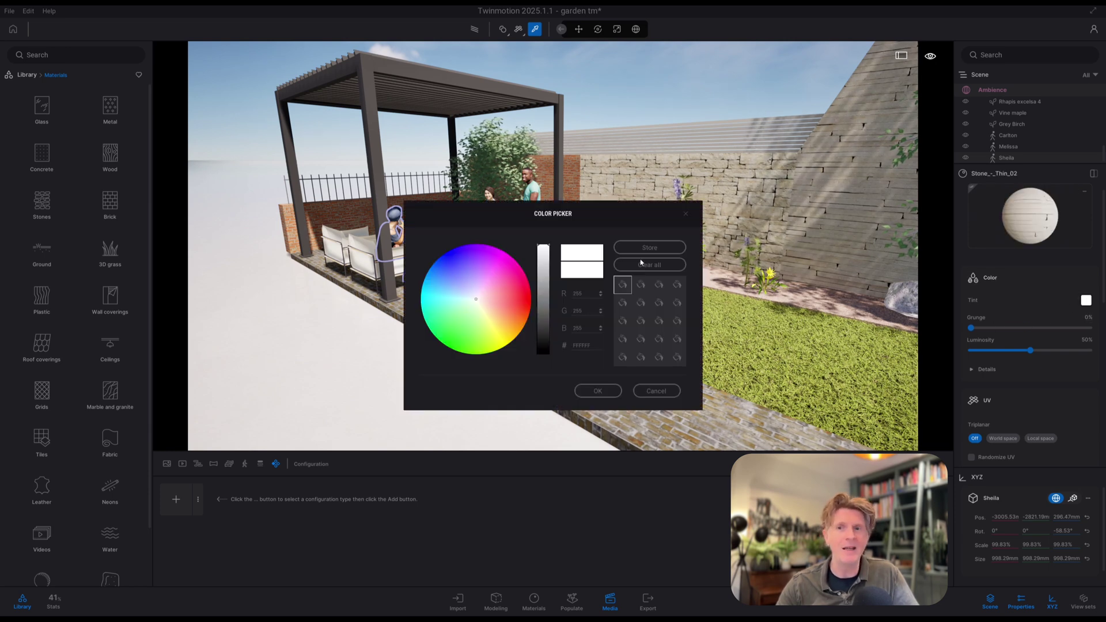
{"action": "left_click_drag", "start_coordinate": [543, 253], "coordinate": [543, 270]}
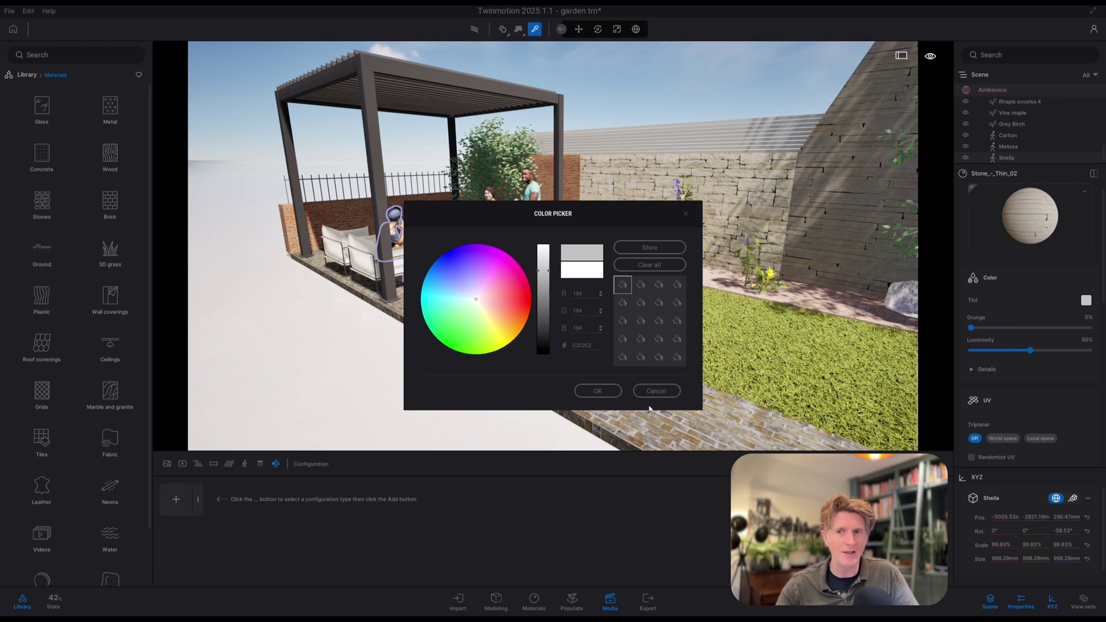
{"action": "left_click", "coordinate": [598, 391]}
Set the grunge of the low Mendip_Stone_1 wall behind the planting bed to 39% and darken its tint to light grey
{"action": "left_click", "coordinate": [727, 190]}
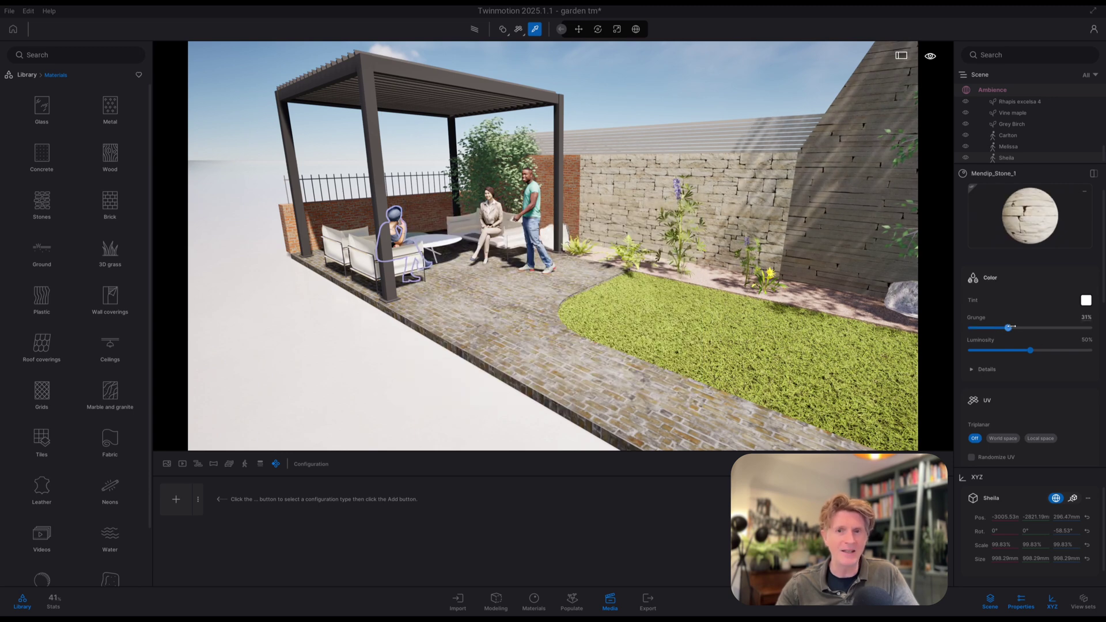
{"action": "left_click", "coordinate": [1085, 300]}
{"action": "left_click_drag", "start_coordinate": [543, 254], "coordinate": [543, 268]}
{"action": "left_click", "coordinate": [600, 390]}
{"action": "scroll", "coordinate": [395, 130], "scroll_direction": "down", "scroll_amount": 3}
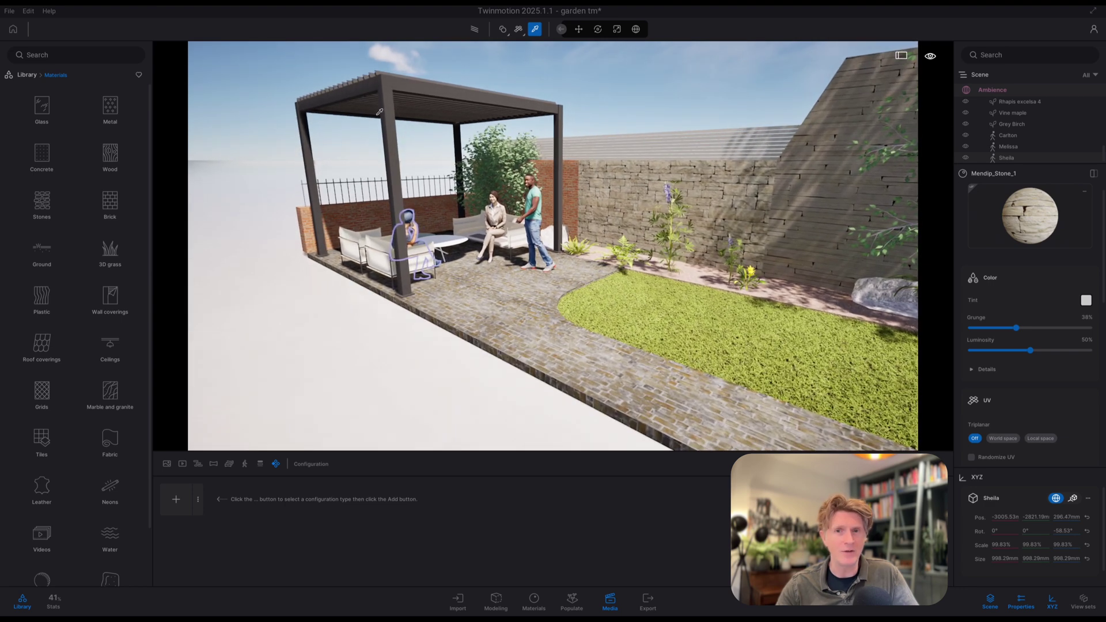
Frame the whole garden, from the pergola to the steps, in a raised angled view and save it as a still image
{"action": "left_click", "coordinate": [32, 74]}
{"action": "key", "text": "d"}
{"action": "key", "text": "s"}
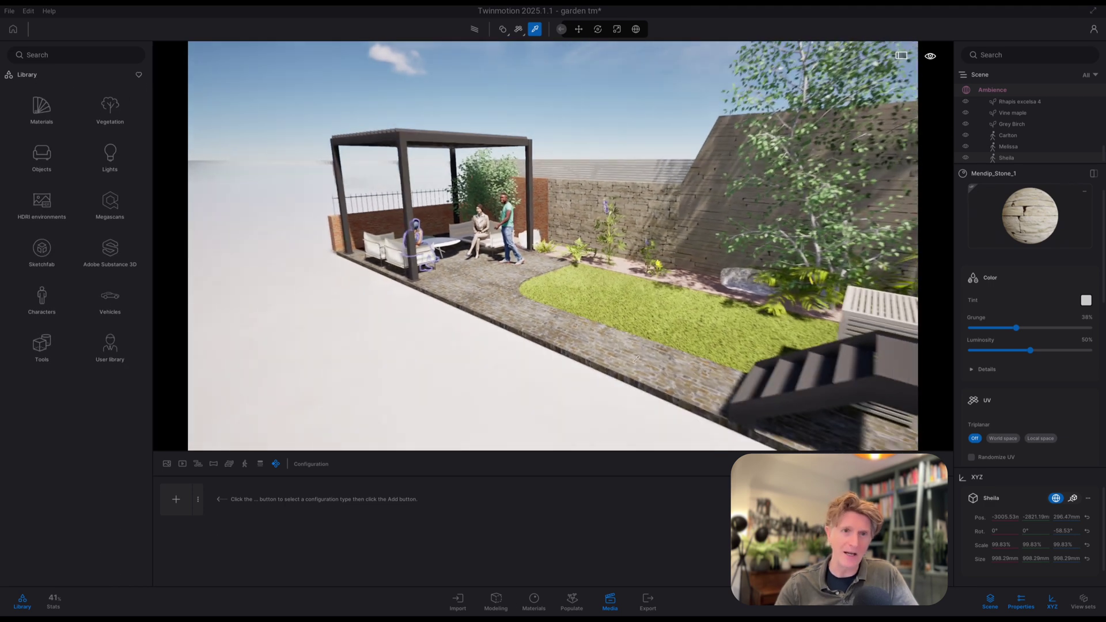
{"action": "key", "text": "d"}
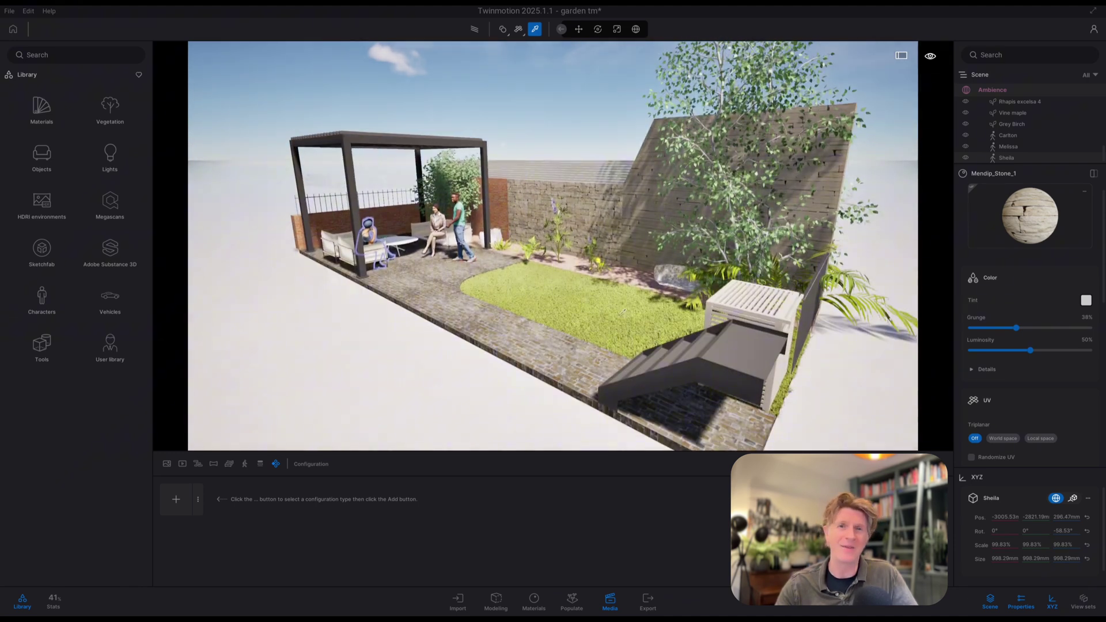
{"action": "left_click", "coordinate": [609, 599]}
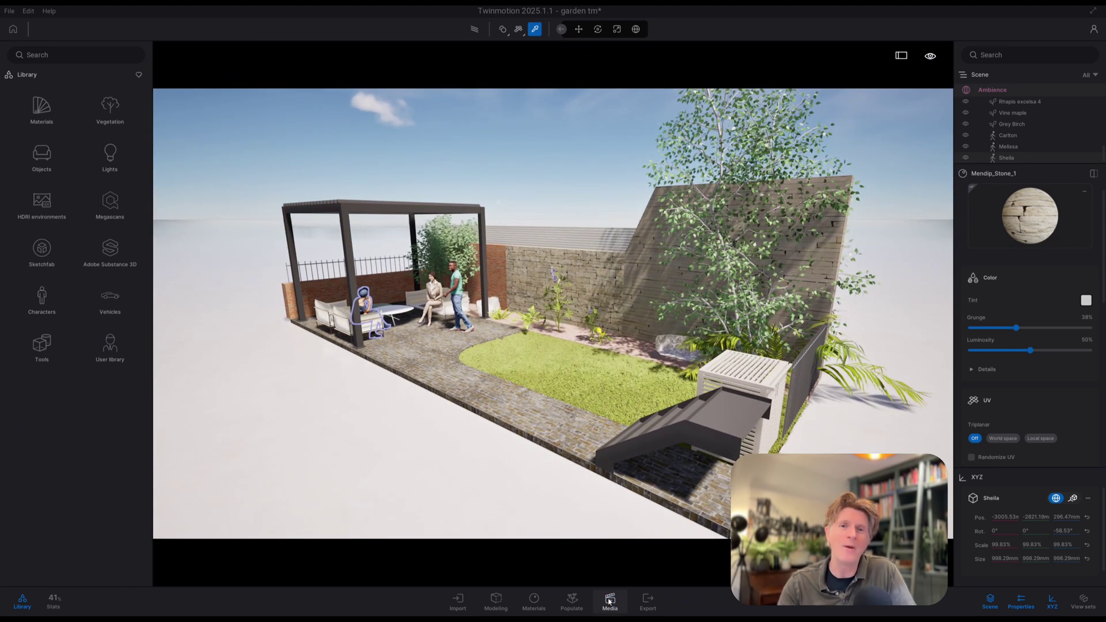
{"action": "left_click", "coordinate": [609, 601]}
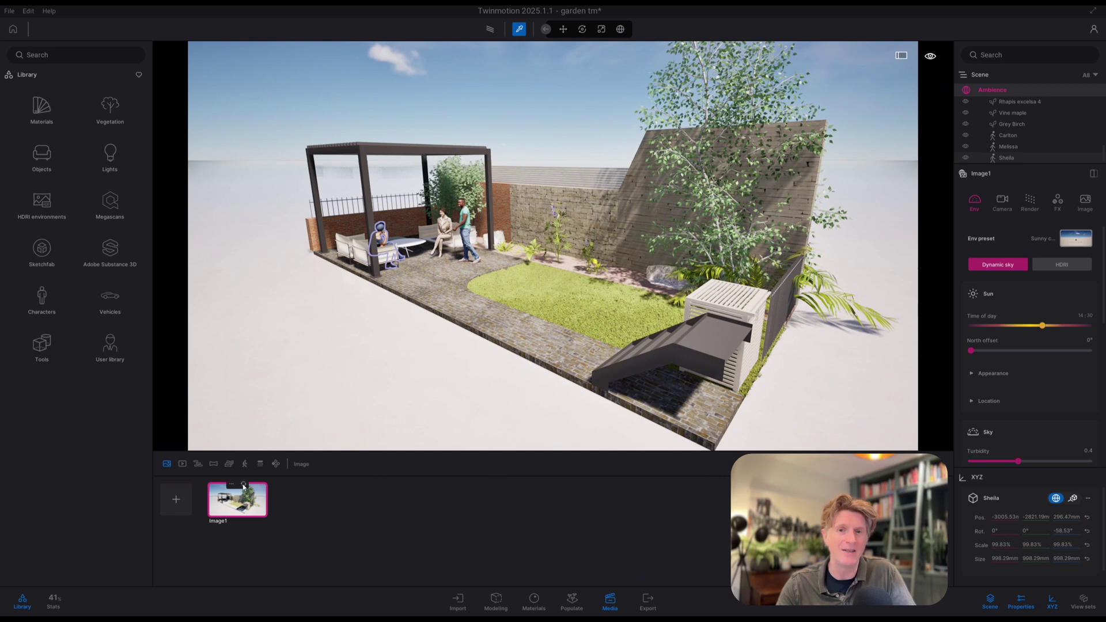
Create a new configuration of the Visibility type
{"action": "left_click", "coordinate": [276, 464]}
{"action": "left_click", "coordinate": [198, 499]}
{"action": "left_click", "coordinate": [168, 544]}
{"action": "left_click", "coordinate": [176, 499]}
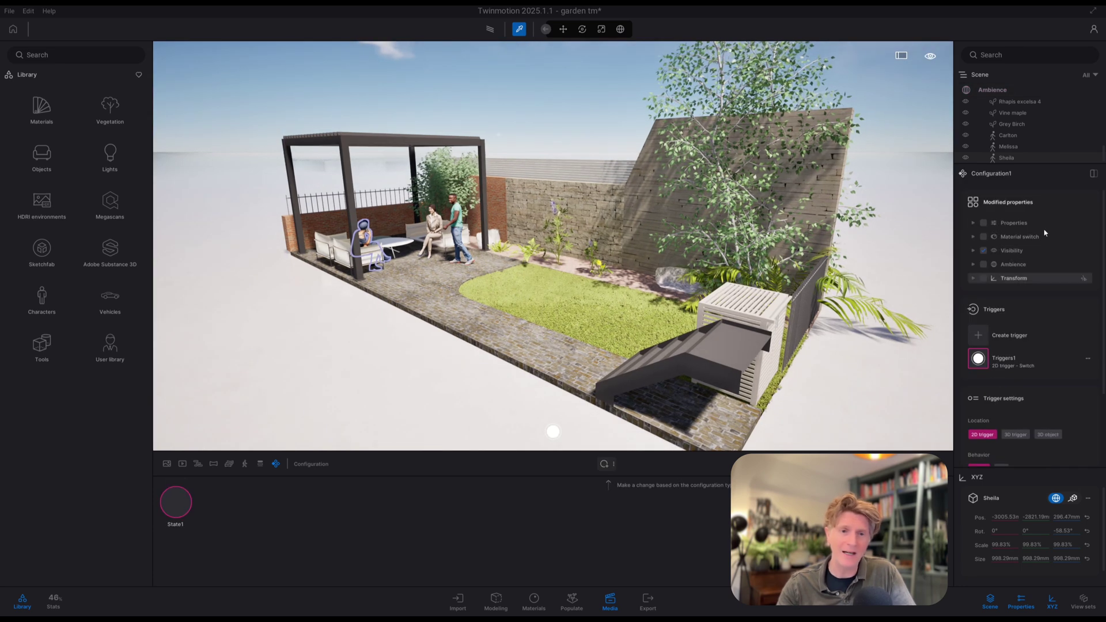
Enlarge the scene graph, collapse the garden geometry and swap the visible pergola from pergola 3.c4d to pergola 2.c4d
{"action": "left_click_drag", "start_coordinate": [1008, 163], "coordinate": [1018, 328]}
{"action": "scroll", "coordinate": [1095, 202], "scroll_direction": "up", "scroll_amount": 3}
{"action": "scroll", "coordinate": [1037, 213], "scroll_direction": "up", "scroll_amount": 5}
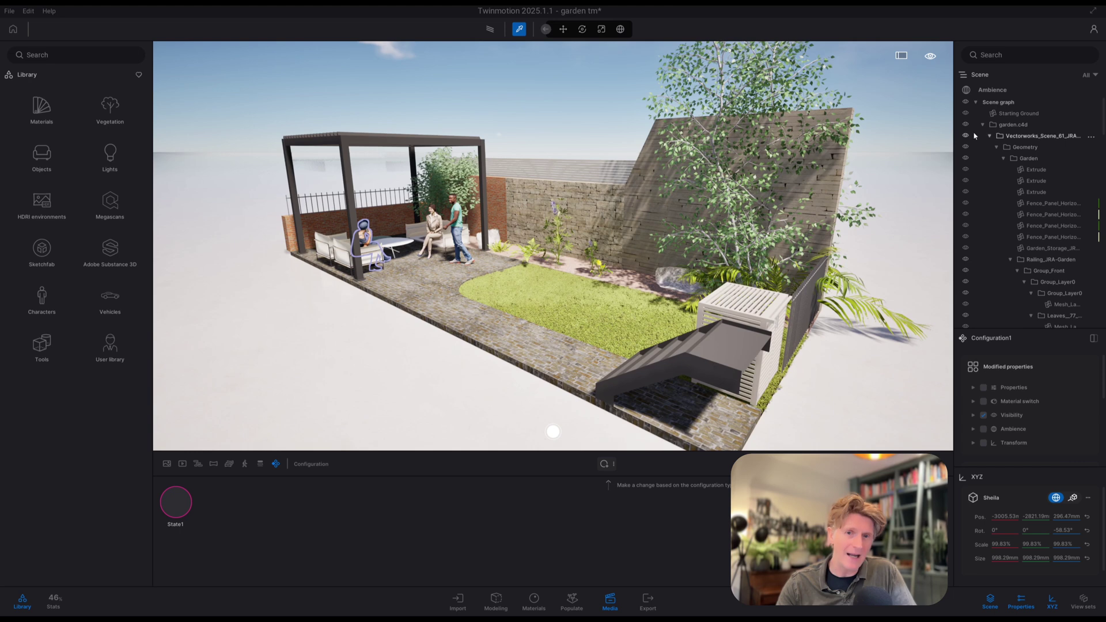
{"action": "left_click", "coordinate": [990, 136]}
{"action": "left_click", "coordinate": [983, 180]}
{"action": "left_click", "coordinate": [966, 170]}
{"action": "left_click", "coordinate": [966, 159]}
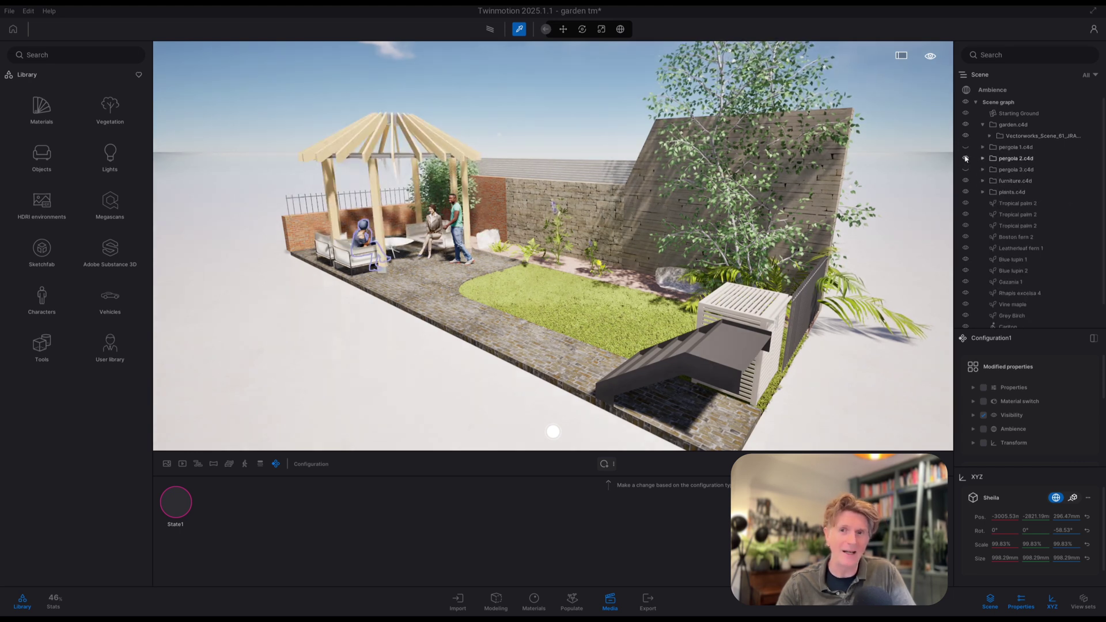
Set the configuration's state capture to auto capture on and recall State1
{"action": "left_click", "coordinate": [614, 464]}
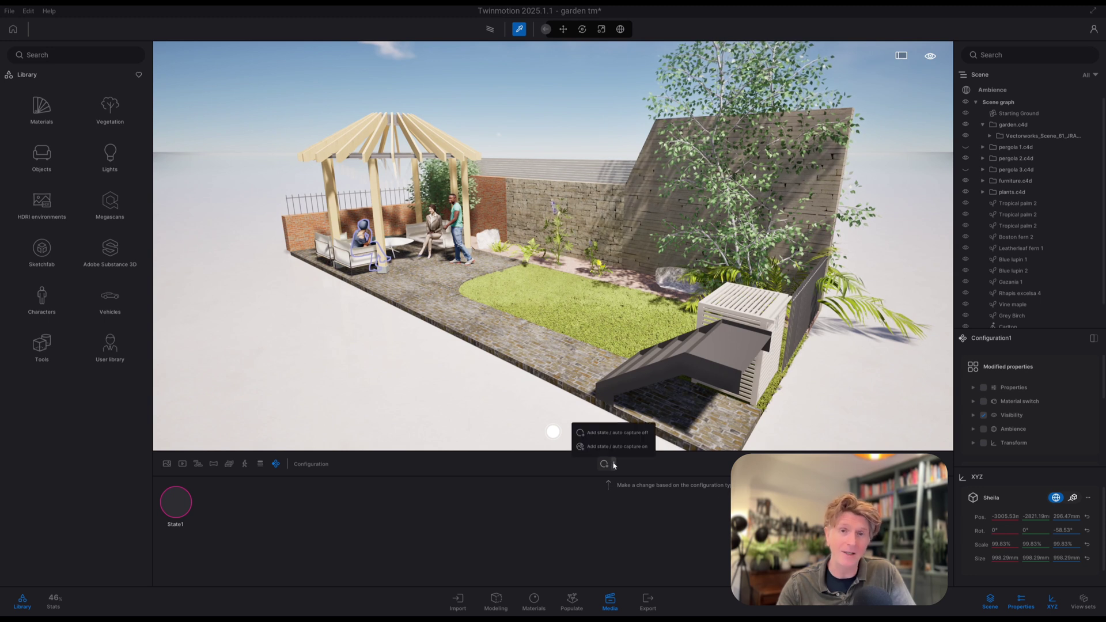
{"action": "left_click", "coordinate": [580, 433]}
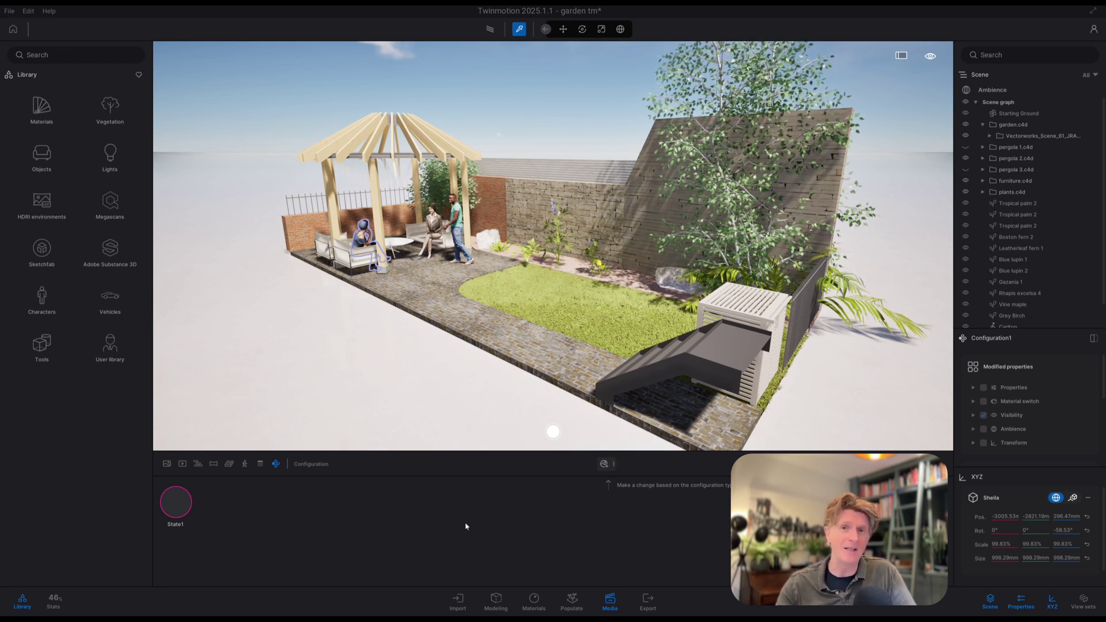
{"action": "left_click", "coordinate": [178, 507]}
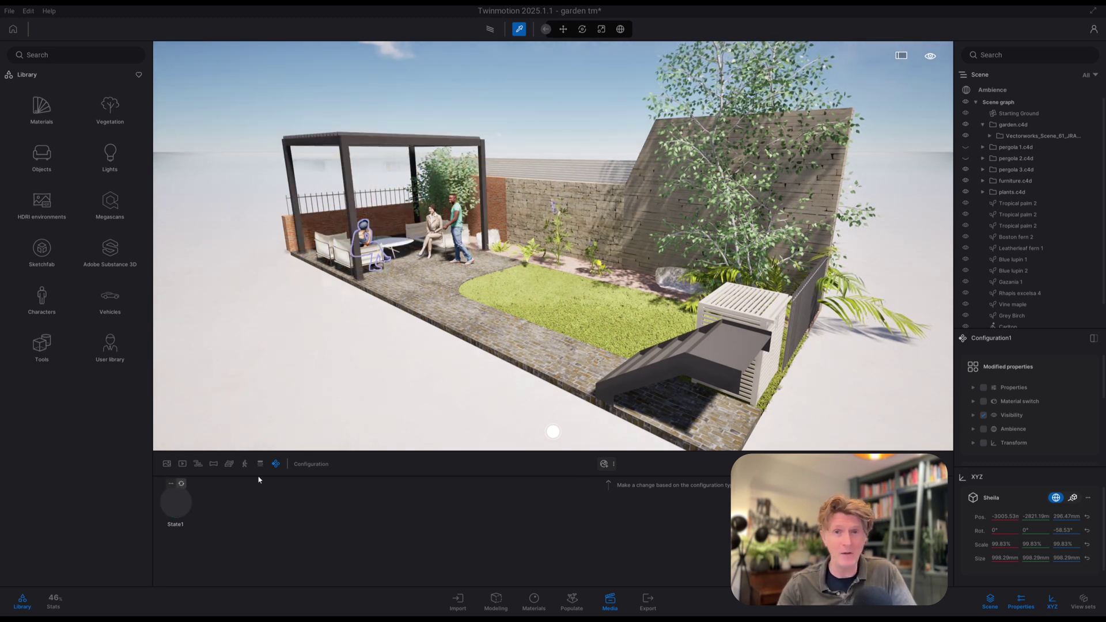
Add a second configuration state with pergola 3.c4d hidden and pergola 2.c4d visible
{"action": "left_click", "coordinate": [966, 169]}
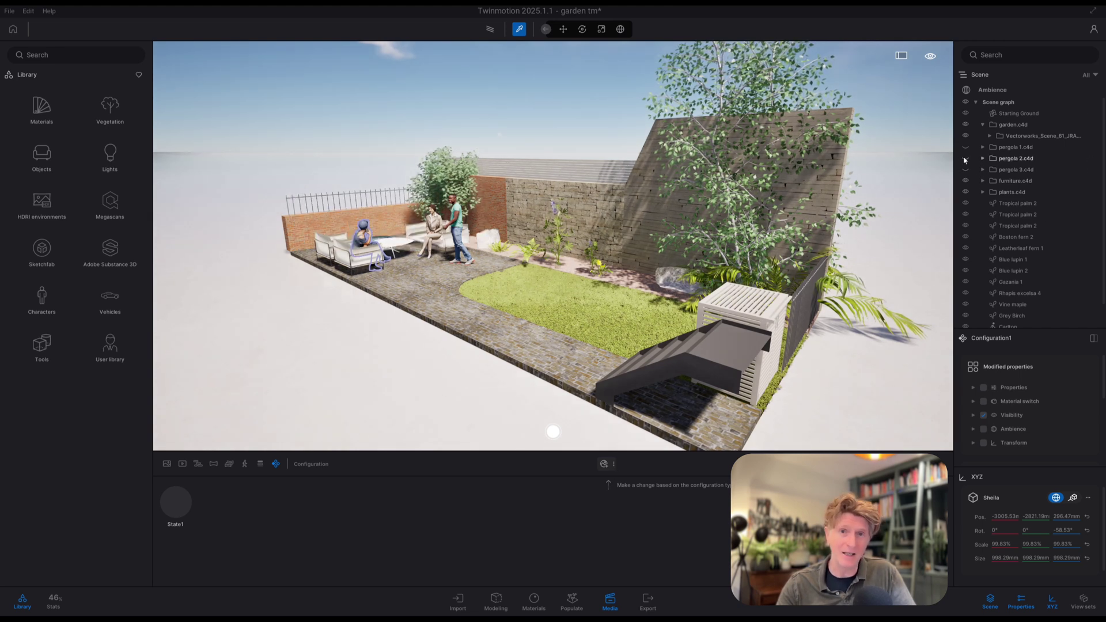
{"action": "left_click", "coordinate": [966, 159]}
{"action": "left_click", "coordinate": [604, 465]}
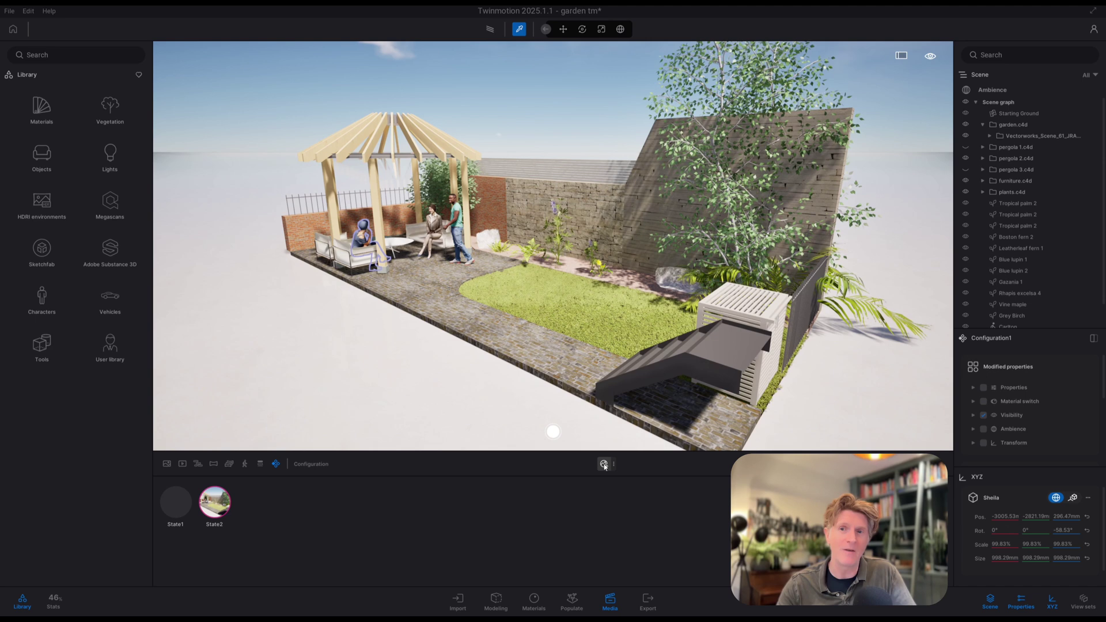
Refresh State1's thumbnail and add a third state with pergola 1.c4d visible and pergola 2.c4d hidden
{"action": "left_click", "coordinate": [177, 507]}
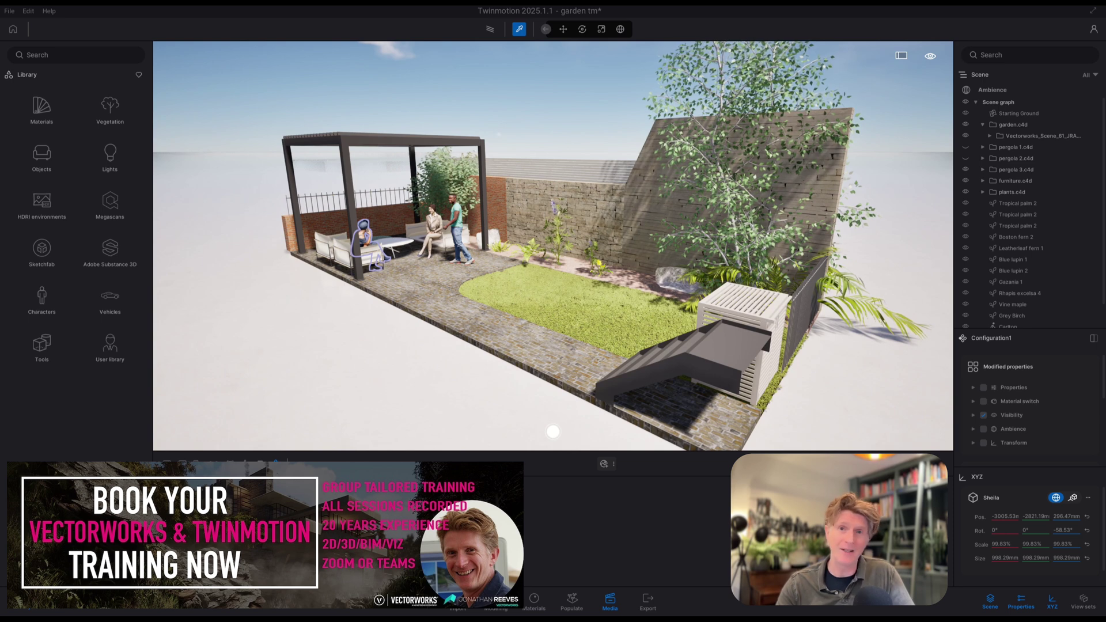
{"action": "left_click", "coordinate": [171, 483]}
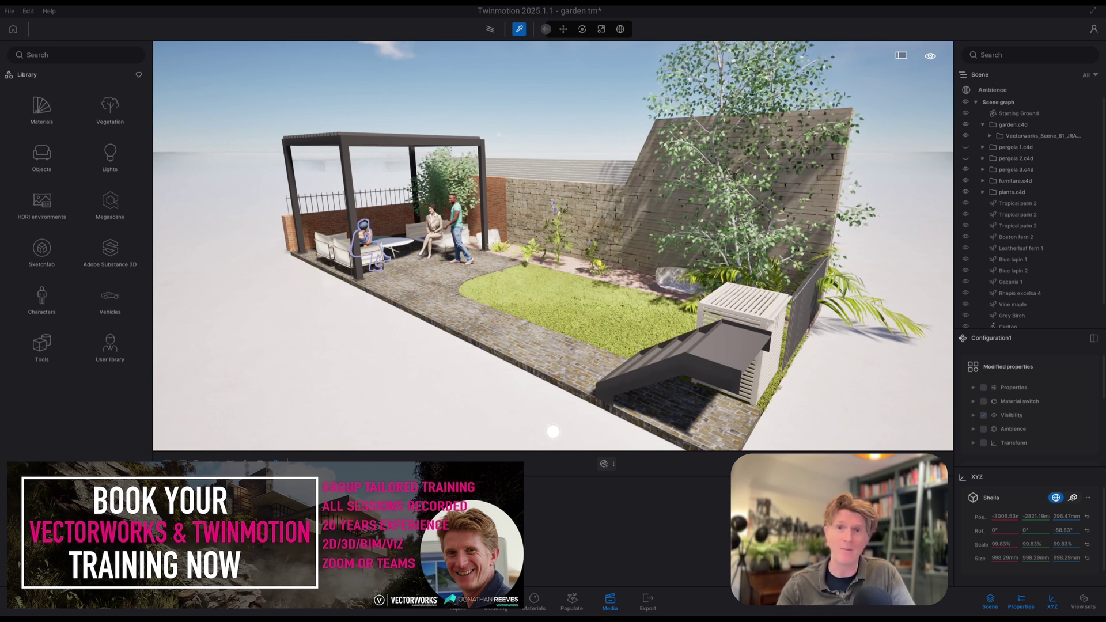
{"action": "left_click", "coordinate": [242, 507]}
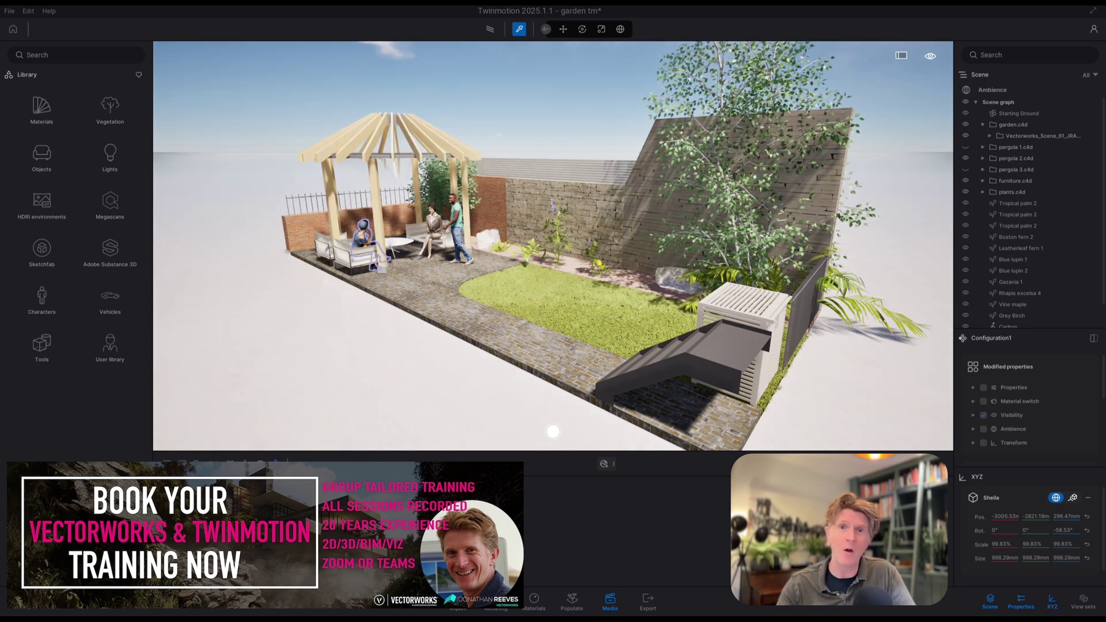
{"action": "left_click", "coordinate": [966, 158]}
{"action": "left_click", "coordinate": [966, 147]}
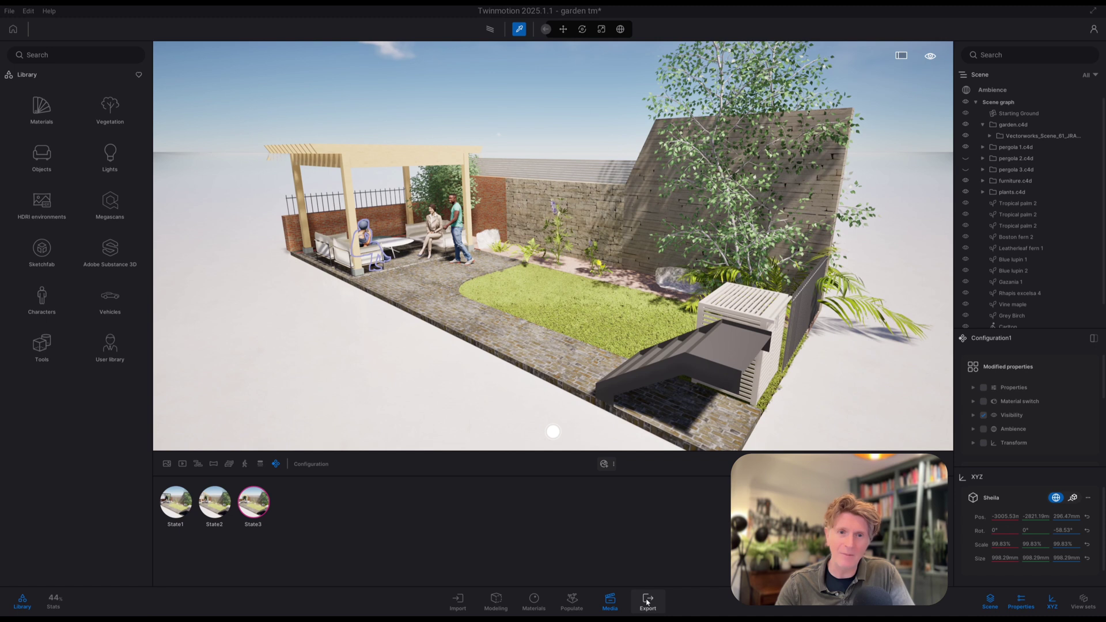
Open a presentation and add Image1 to its media sequence
{"action": "left_click", "coordinate": [245, 465]}
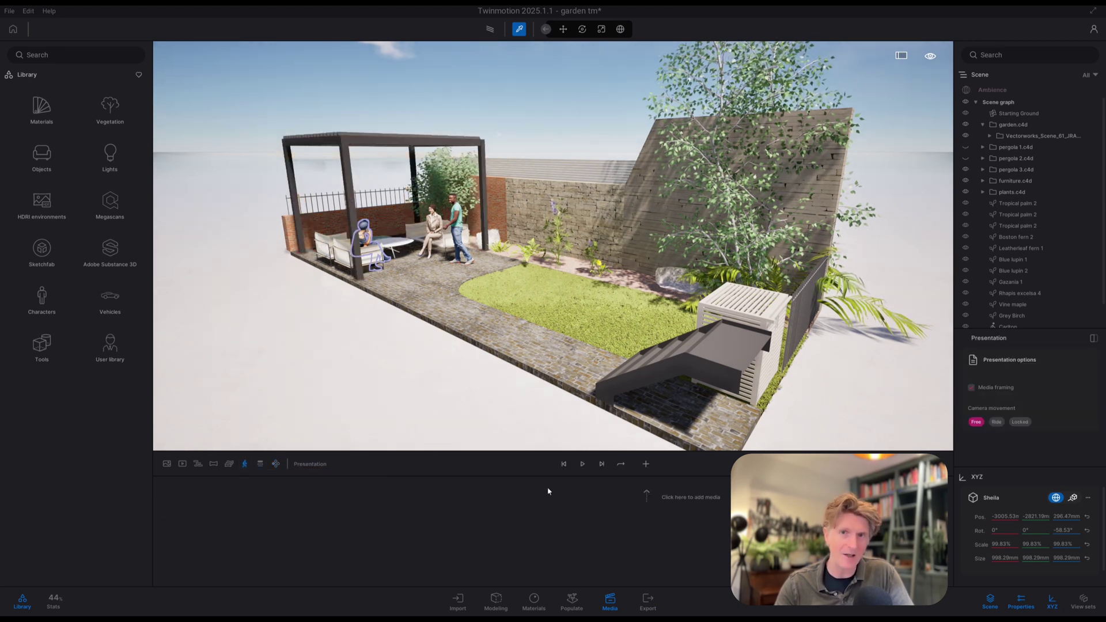
{"action": "left_click", "coordinate": [646, 465]}
{"action": "left_click", "coordinate": [263, 103]}
{"action": "left_click_drag", "start_coordinate": [264, 108], "coordinate": [551, 510]}
{"action": "left_click", "coordinate": [920, 72]}
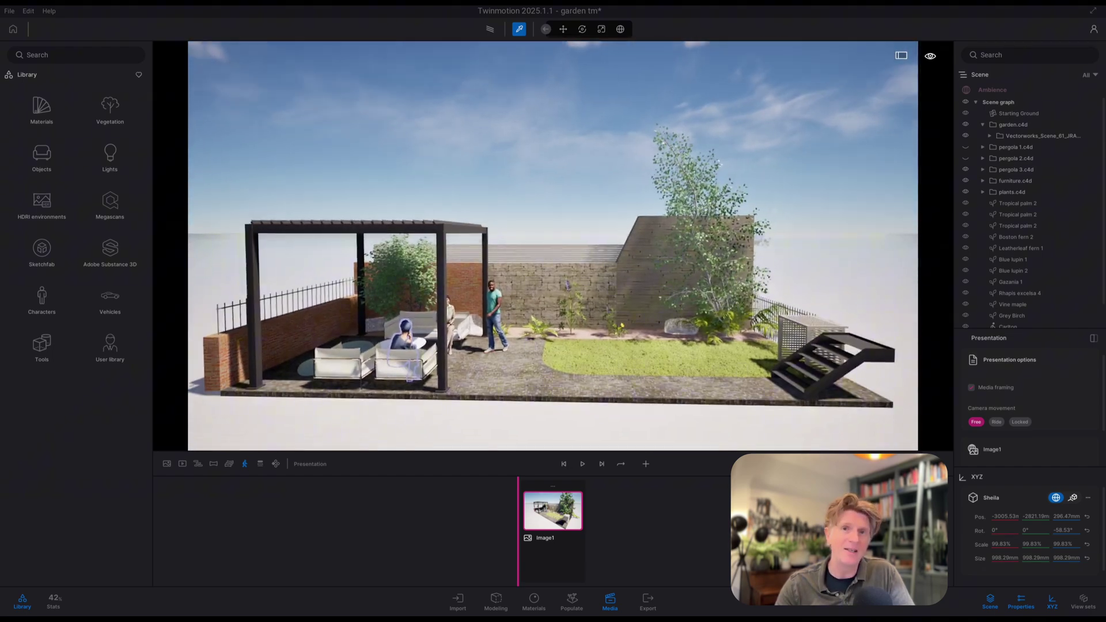
Save two more still images: the garden seen straight from the side, and the lawn seen from under the pergola behind the sofa
{"action": "left_click", "coordinate": [167, 464]}
{"action": "left_click", "coordinate": [176, 498]}
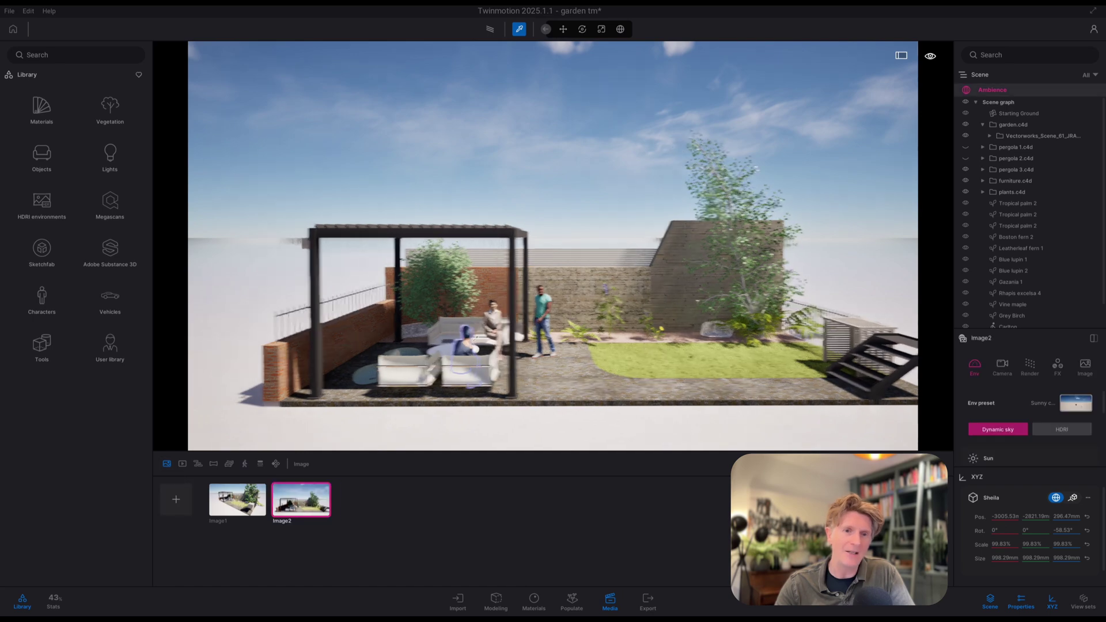
{"action": "right_click_drag", "start_coordinate": [473, 338], "coordinate": [426, 334]}
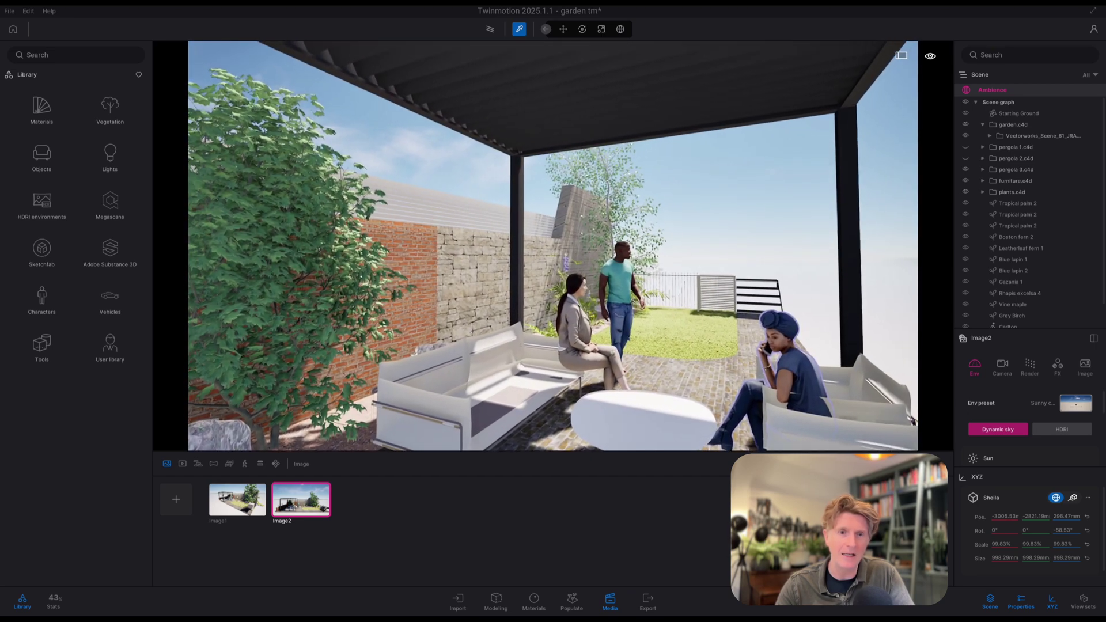
{"action": "left_click", "coordinate": [176, 499]}
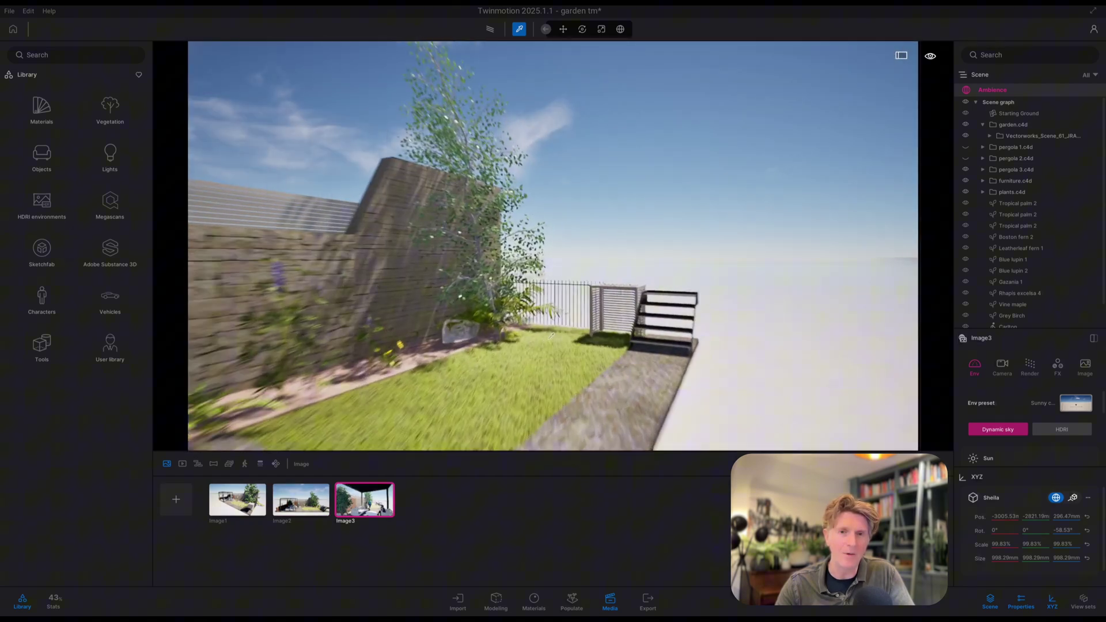
Save a fourth still image looking along the lawn towards the pergola from the far end of the garden
{"action": "right_click_drag", "start_coordinate": [551, 336], "coordinate": [345, 346]}
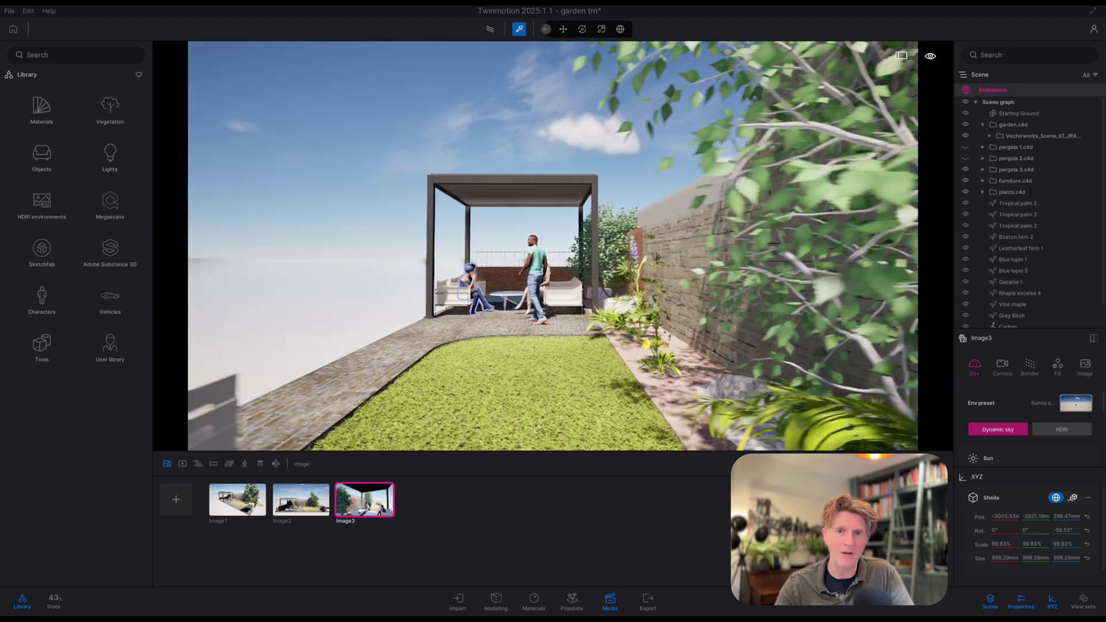
{"action": "key", "text": "w"}
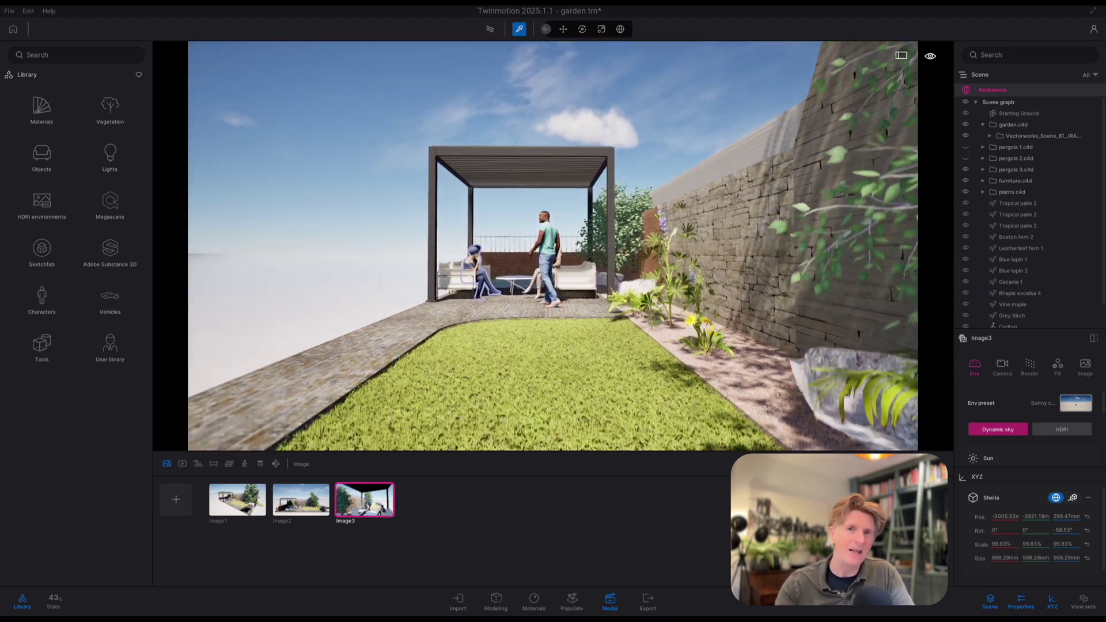
{"action": "left_click", "coordinate": [176, 499]}
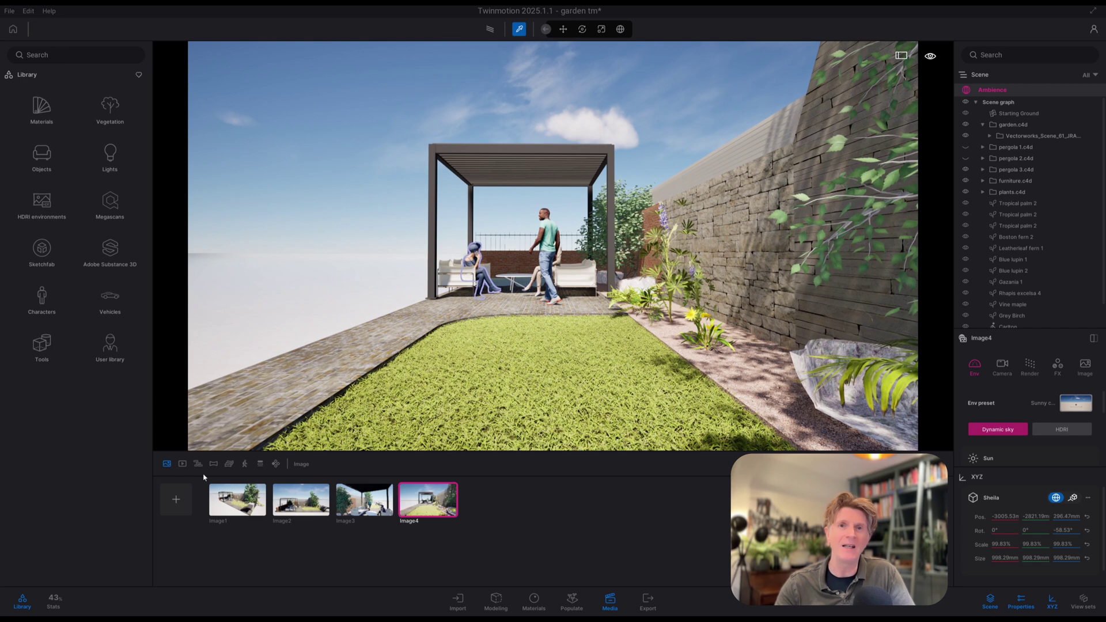
Reopen the presentation and add Image2, Image3 and Image4 after Image1 in its media sequence
{"action": "left_click", "coordinate": [244, 465]}
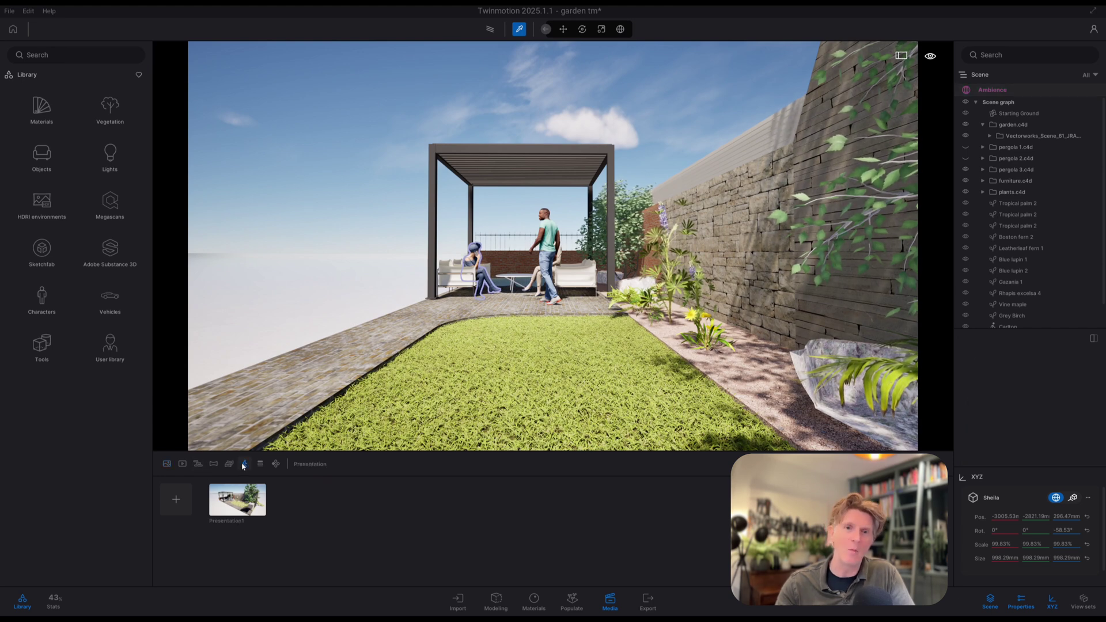
{"action": "left_click", "coordinate": [248, 501]}
{"action": "left_click", "coordinate": [646, 464]}
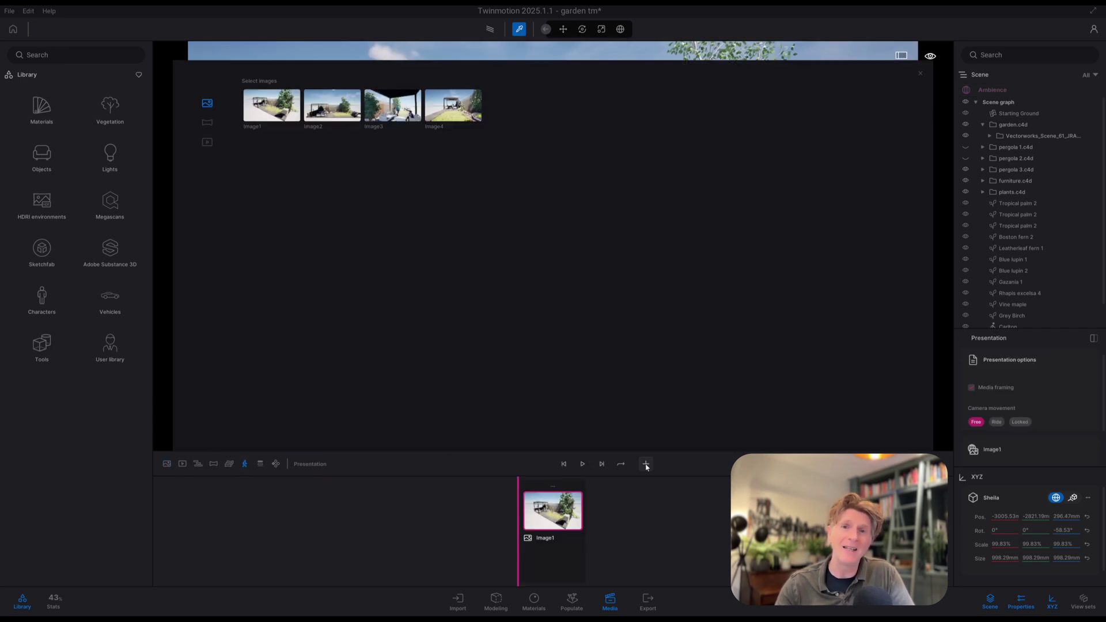
{"action": "left_click", "coordinate": [342, 121]}
{"action": "left_click_drag", "start_coordinate": [337, 111], "coordinate": [616, 521]}
{"action": "left_click_drag", "start_coordinate": [397, 116], "coordinate": [651, 514]}
{"action": "left_click_drag", "start_coordinate": [453, 105], "coordinate": [662, 513]}
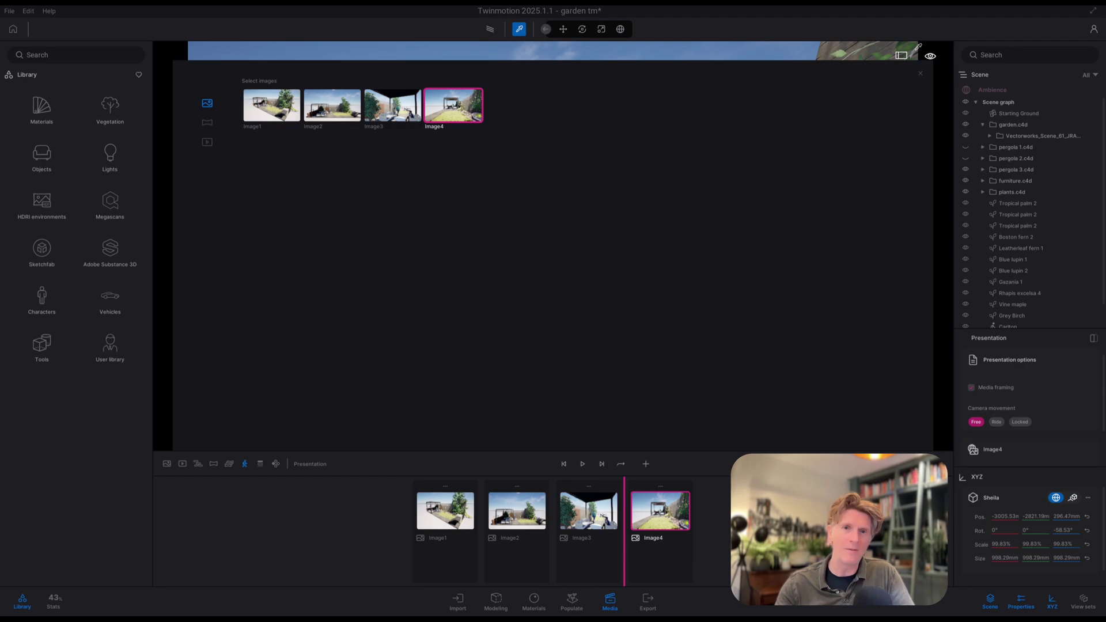
{"action": "left_click", "coordinate": [920, 75]}
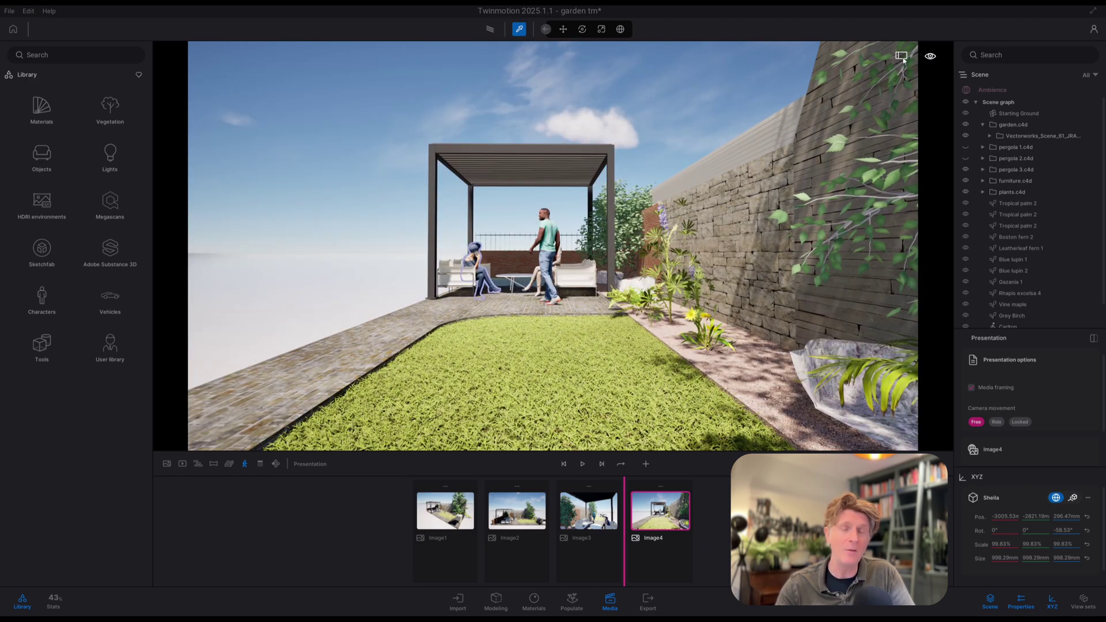
Preview the presentation full screen, switching between its images and playing it from Image1
{"action": "left_click", "coordinate": [902, 57]}
{"action": "left_click", "coordinate": [467, 600]}
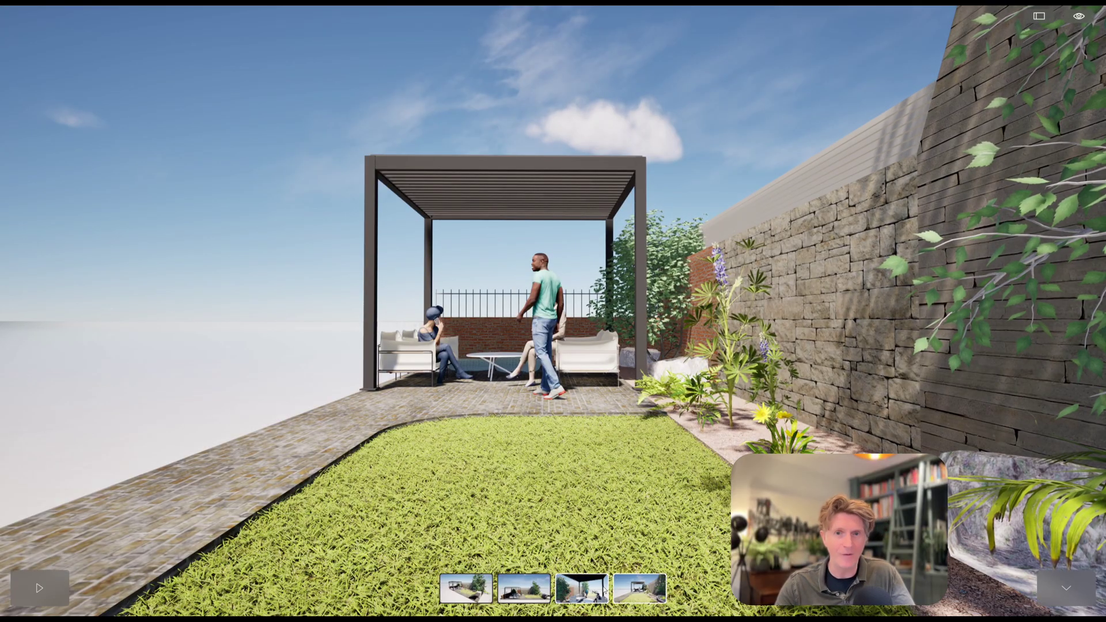
{"action": "left_click", "coordinate": [599, 588]}
{"action": "left_click", "coordinate": [469, 589]}
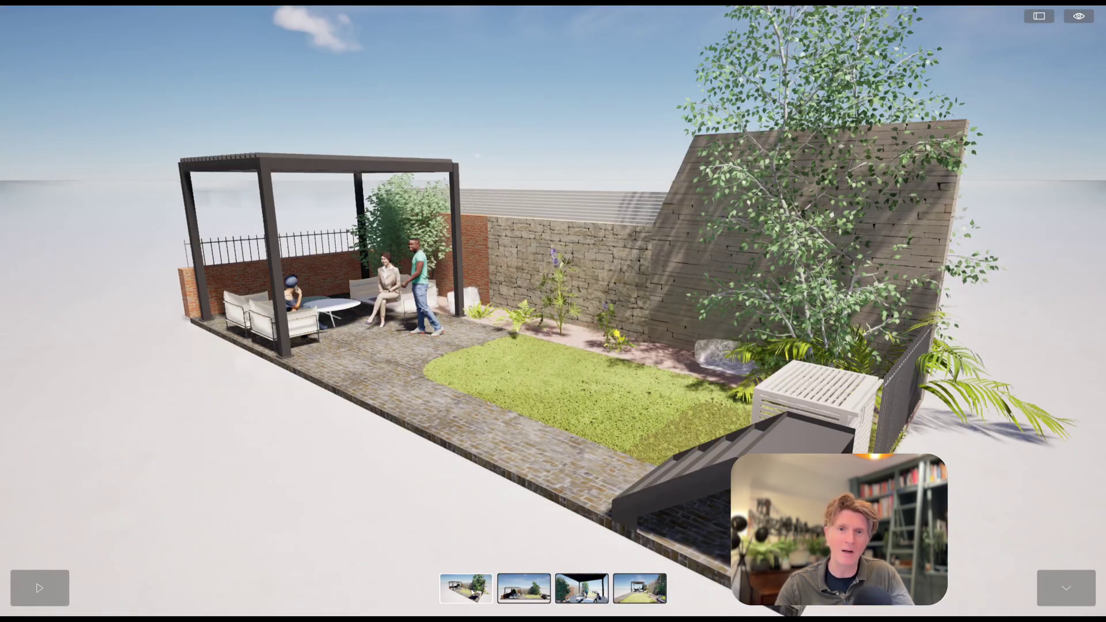
{"action": "left_click", "coordinate": [39, 587]}
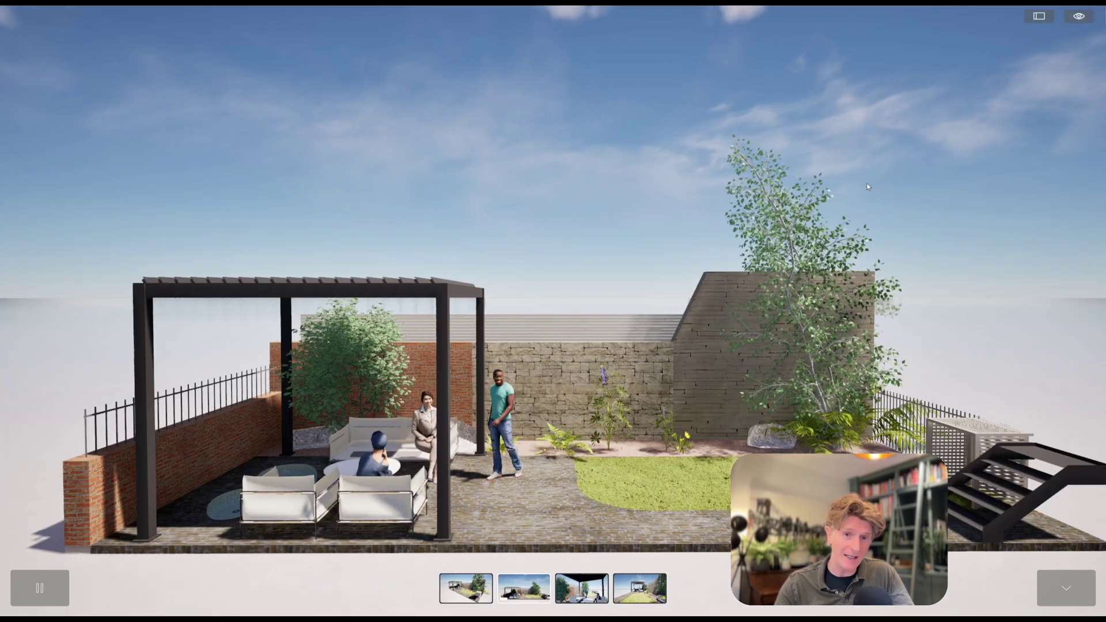
{"action": "key", "text": "Escape"}
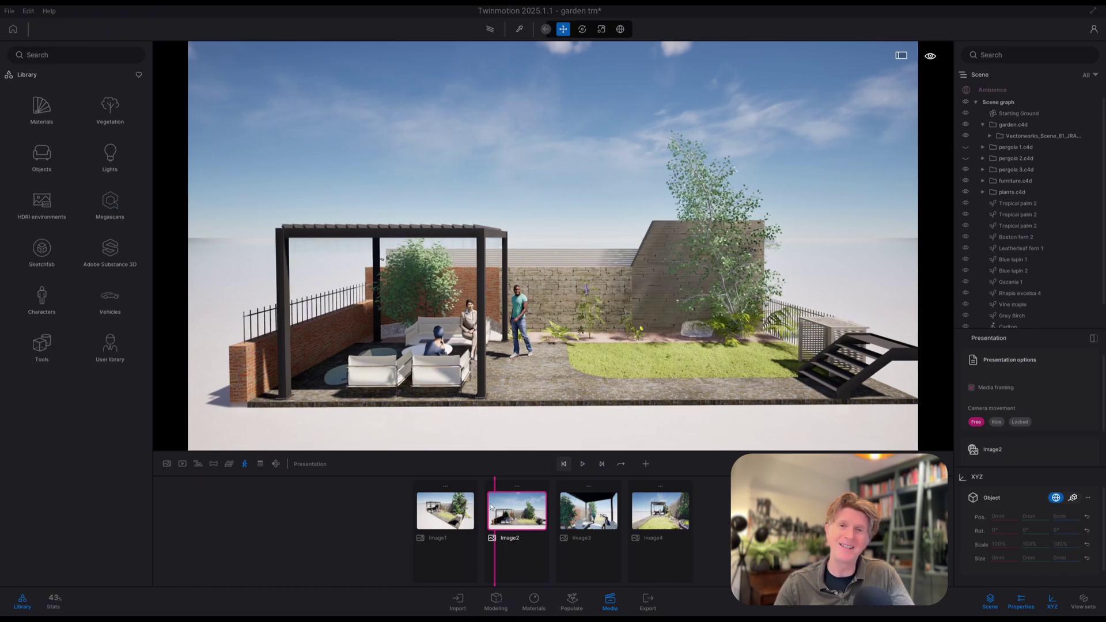
Check the configuration list and the kinds of media that can be added to the presentation
{"action": "left_click", "coordinate": [276, 464]}
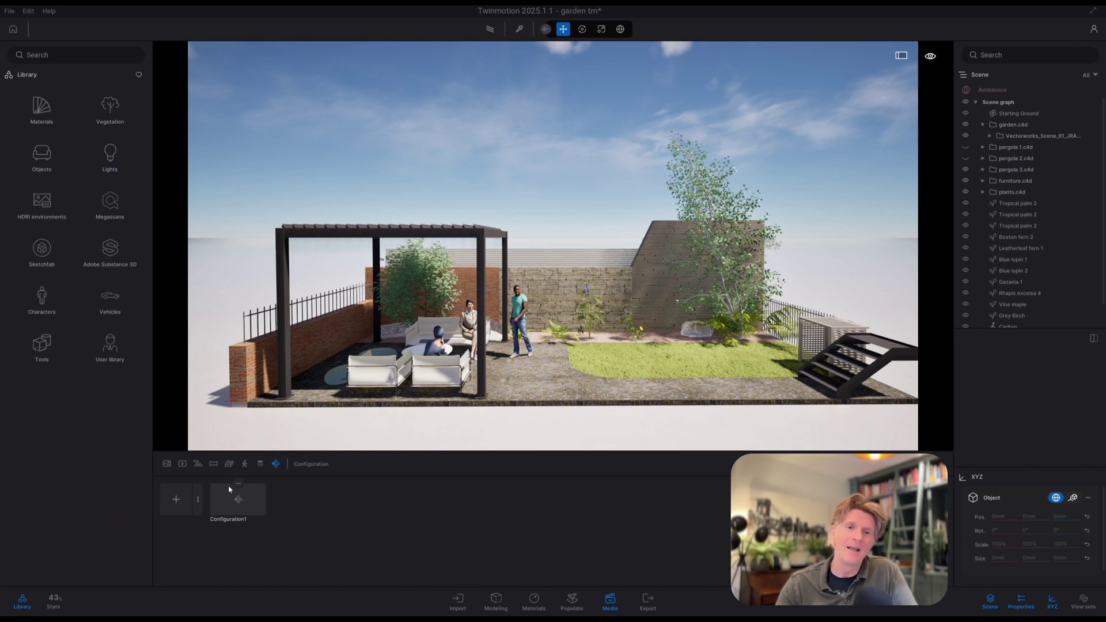
{"action": "left_click", "coordinate": [246, 464]}
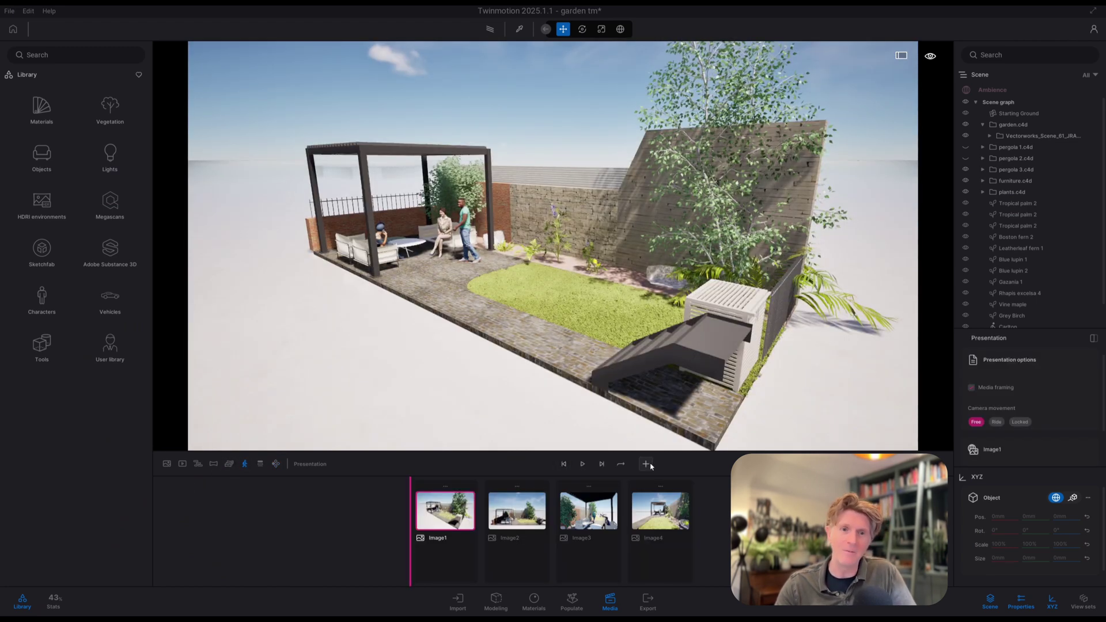
{"action": "left_click", "coordinate": [647, 465]}
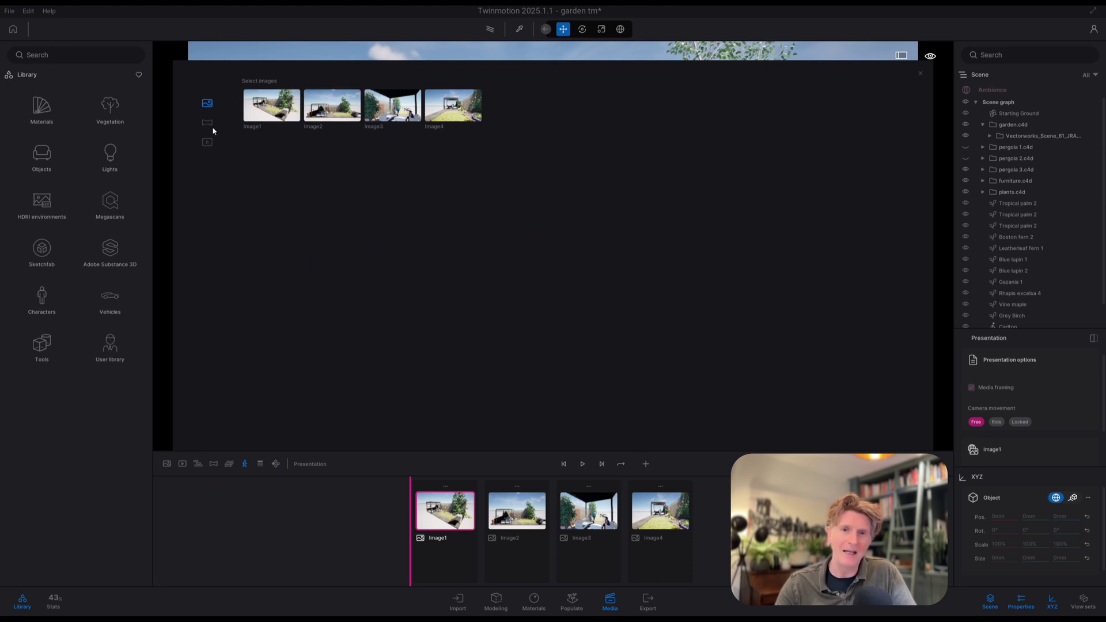
{"action": "left_click", "coordinate": [920, 76]}
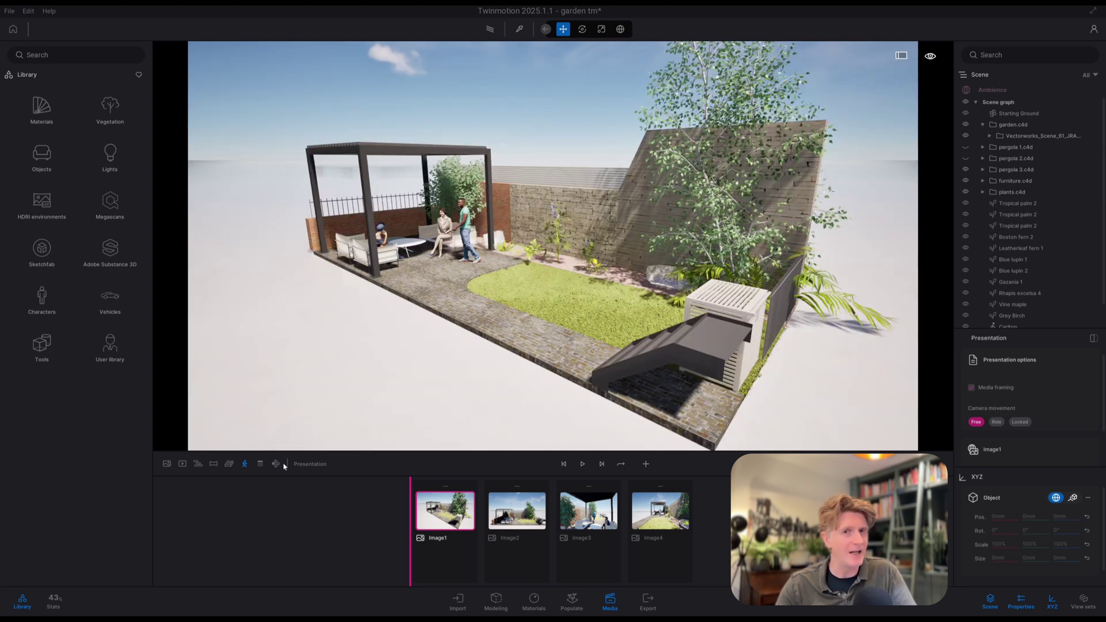
From Image2's view, open Configuration1, switch through State2 and State3, and save the project
{"action": "left_click", "coordinate": [494, 508]}
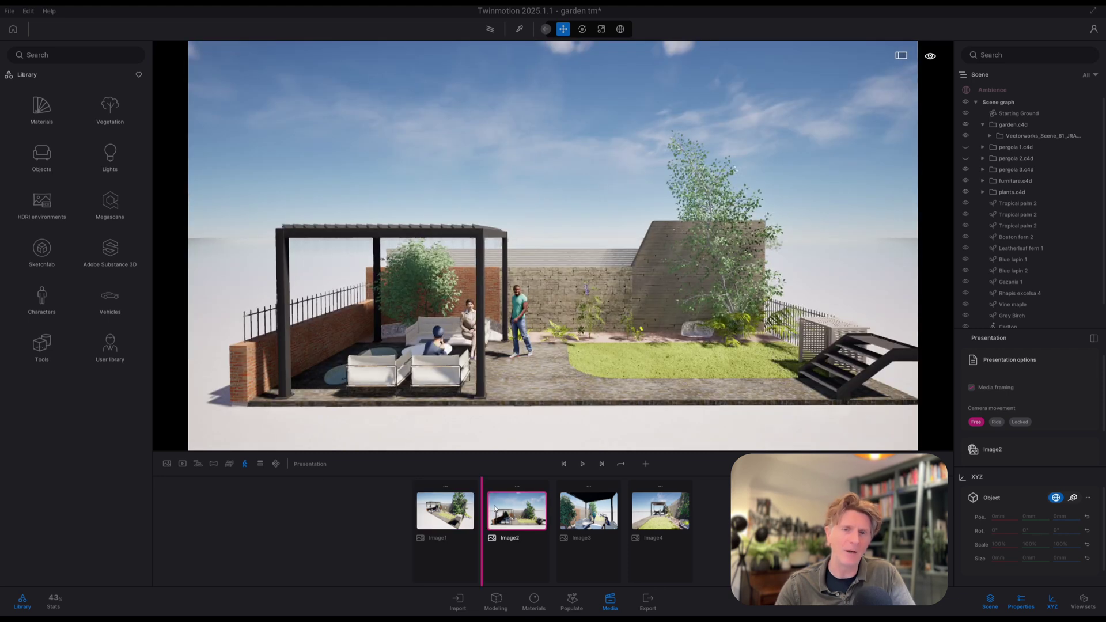
{"action": "left_click", "coordinate": [276, 464]}
{"action": "left_click", "coordinate": [242, 497]}
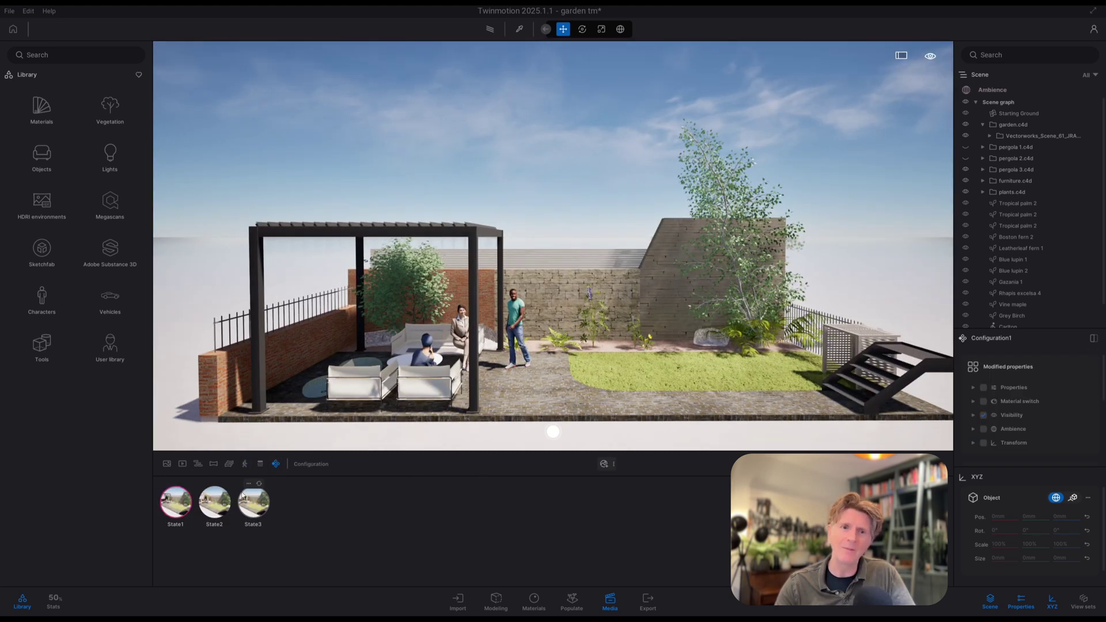
{"action": "left_click", "coordinate": [216, 501]}
{"action": "left_click", "coordinate": [253, 501]}
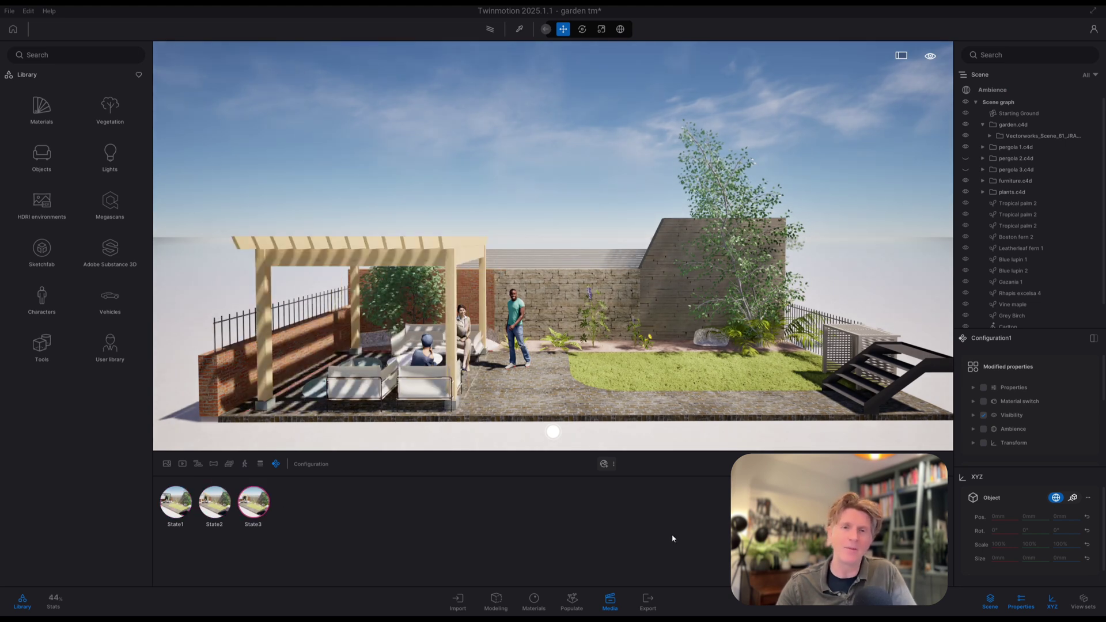
{"action": "key", "text": "ctrl+s"}
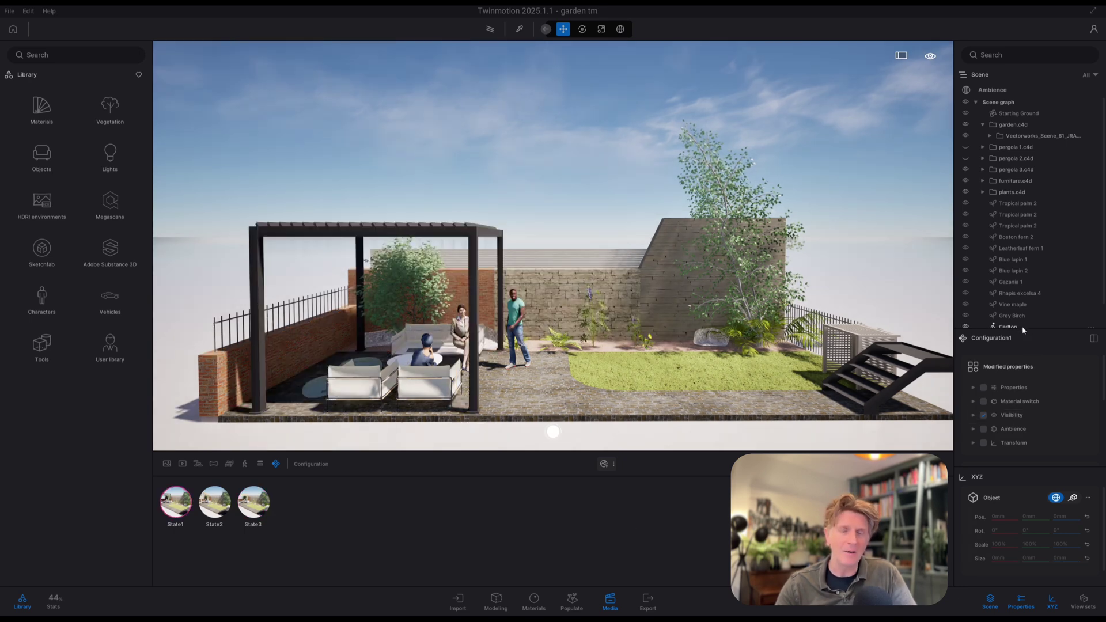
Set the Configuration1 trigger's behavior to List and give it the sixth preset icon
{"action": "left_click_drag", "start_coordinate": [1023, 327], "coordinate": [1022, 173]}
{"action": "scroll", "coordinate": [1004, 406], "scroll_direction": "down", "scroll_amount": 3}
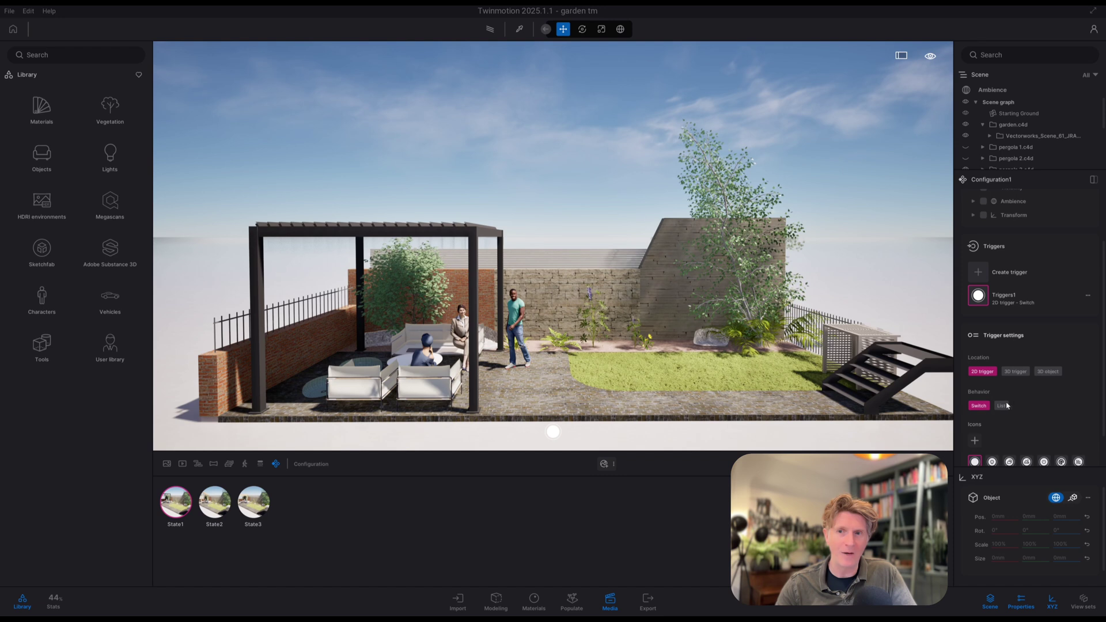
{"action": "scroll", "coordinate": [998, 422], "scroll_direction": "down", "scroll_amount": 2}
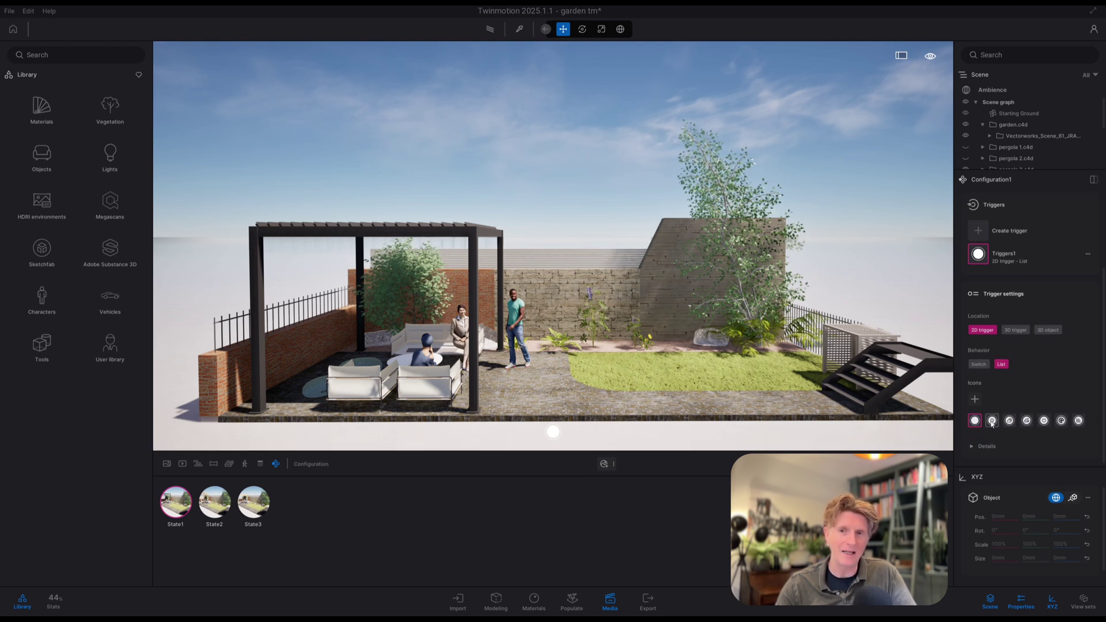
Test the on-screen trigger by expanding its state list and switching between the three pergola states, including in full-screen preview
{"action": "left_click", "coordinate": [214, 503]}
{"action": "left_click", "coordinate": [553, 433]}
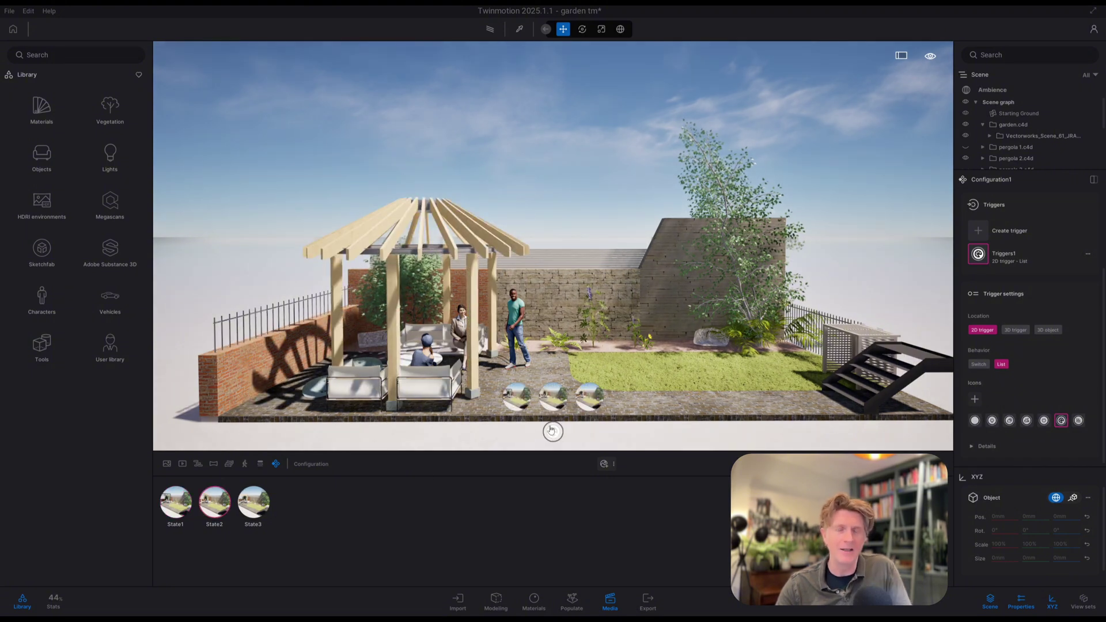
{"action": "left_click", "coordinate": [516, 396]}
{"action": "left_click", "coordinate": [554, 397]}
{"action": "left_click", "coordinate": [590, 397]}
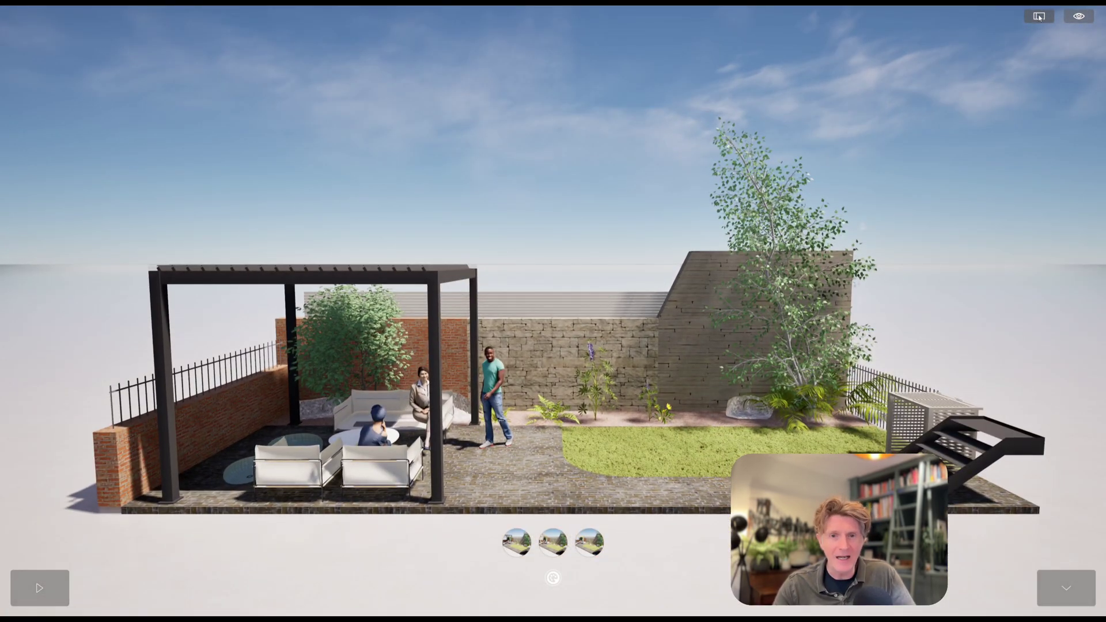
{"action": "left_click", "coordinate": [1040, 17]}
Move the three characters in the scene graph into a new container named People and collapse it
{"action": "left_click_drag", "start_coordinate": [1018, 171], "coordinate": [1030, 449]}
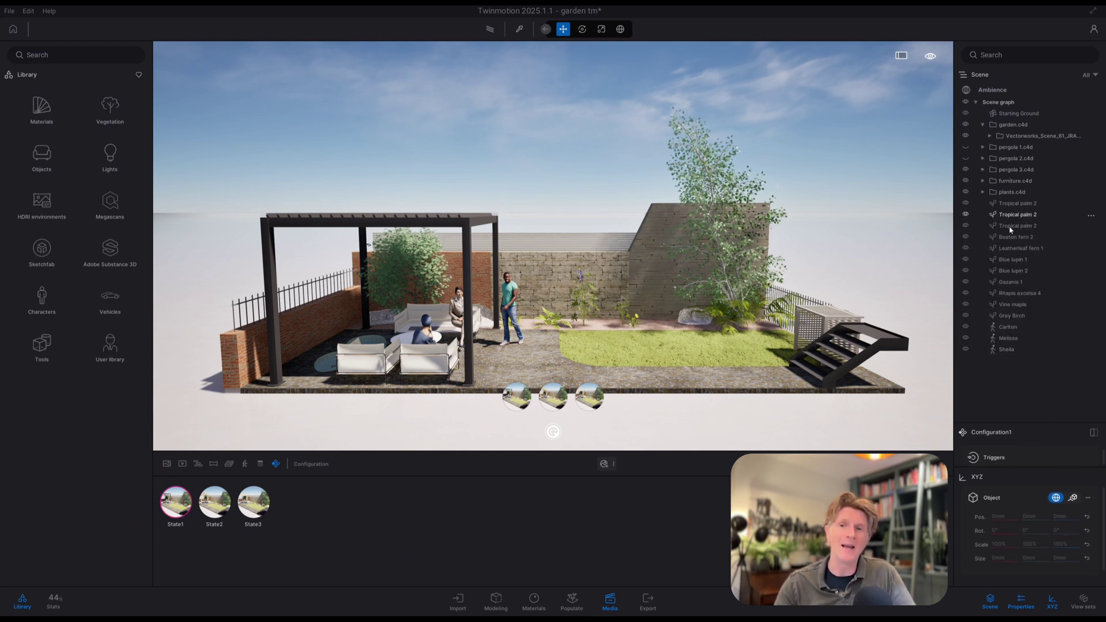
{"action": "left_click", "coordinate": [1008, 326]}
{"action": "left_click", "coordinate": [1007, 349], "text": "shift"}
{"action": "right_click", "coordinate": [1012, 328]}
{"action": "left_click", "coordinate": [1010, 346]}
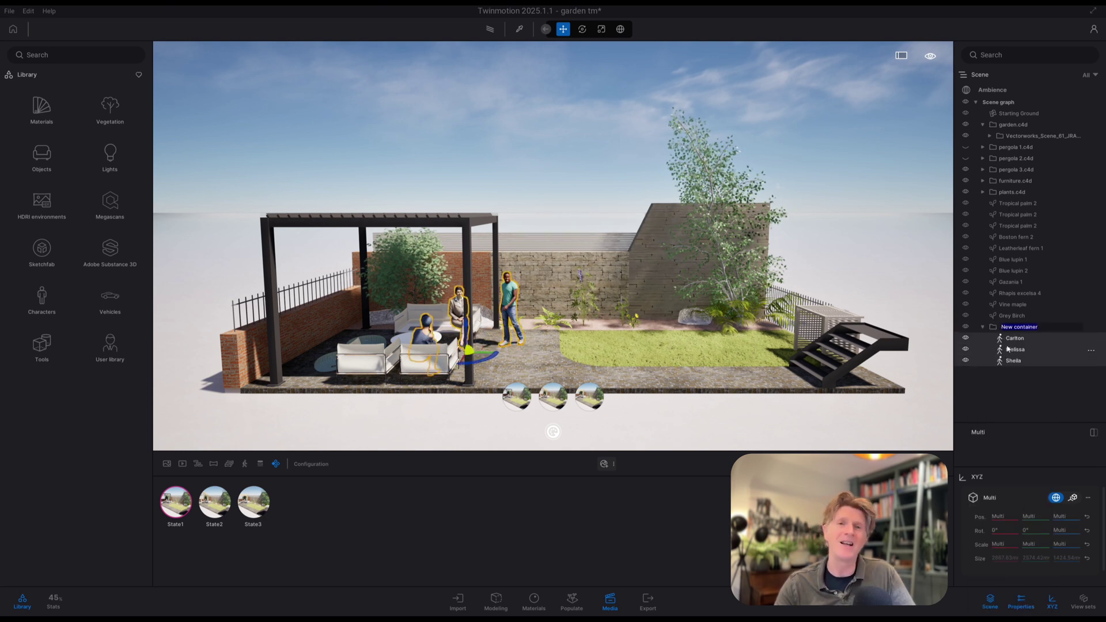
{"action": "left_click", "coordinate": [983, 327]}
Move all loose plants, from the first Tropical palm 2 to Grey Birch, into a new container named TM plants
{"action": "left_click", "coordinate": [1012, 316]}
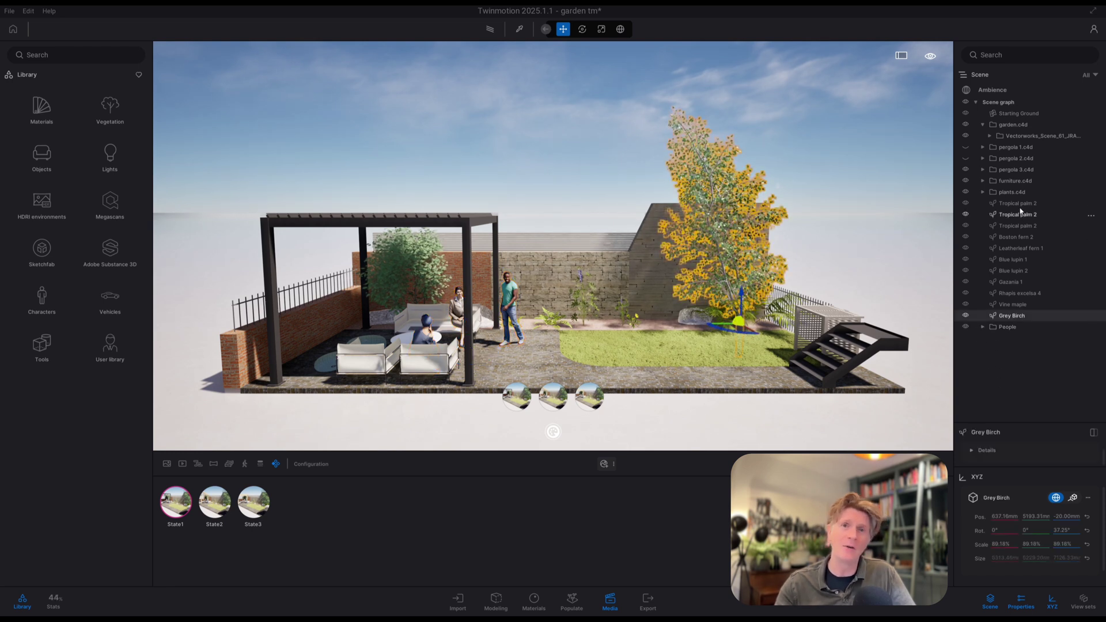
{"action": "left_click", "coordinate": [1015, 204], "text": "shift"}
{"action": "right_click", "coordinate": [1015, 205]}
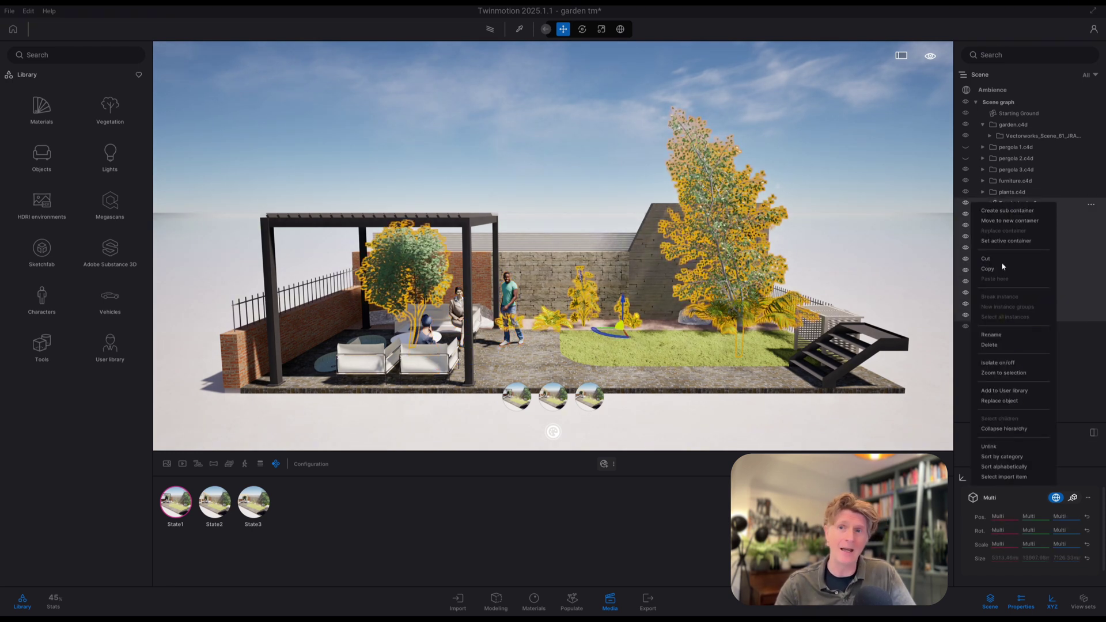
{"action": "left_click", "coordinate": [1001, 221]}
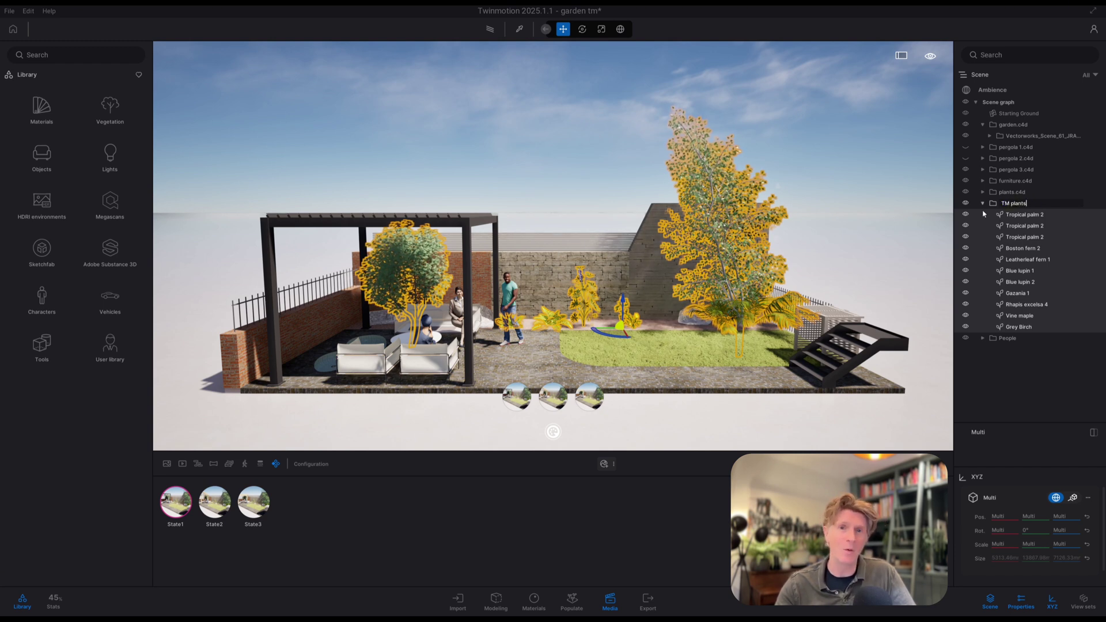
{"action": "key", "text": "Return"}
Toggle the visibility of the TM plants container and leave it hidden
{"action": "left_click", "coordinate": [966, 204]}
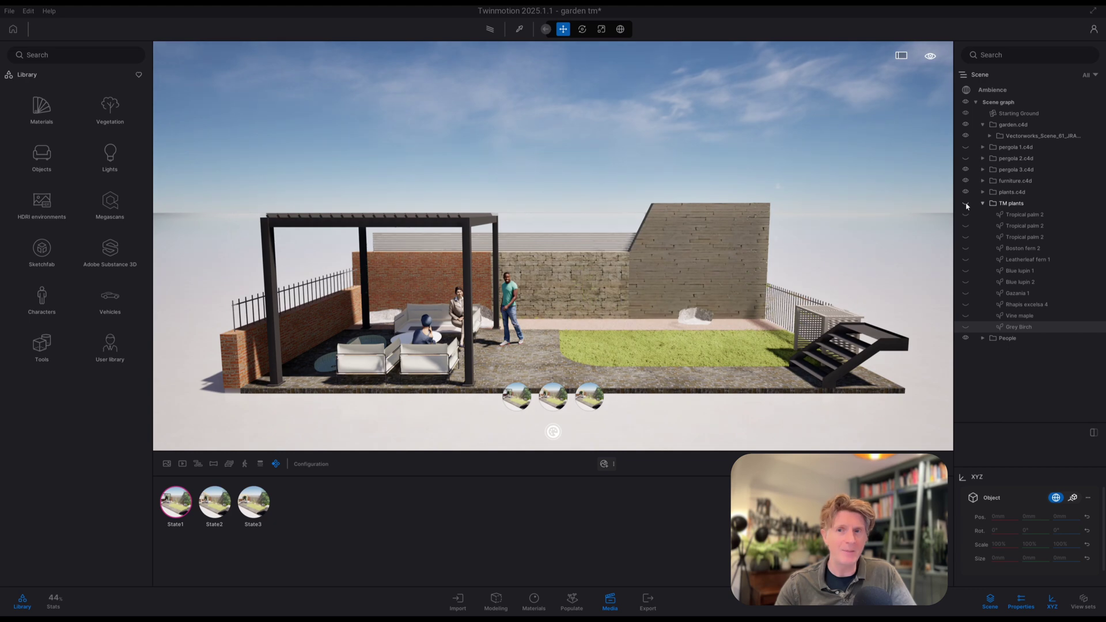
{"action": "left_click", "coordinate": [966, 204]}
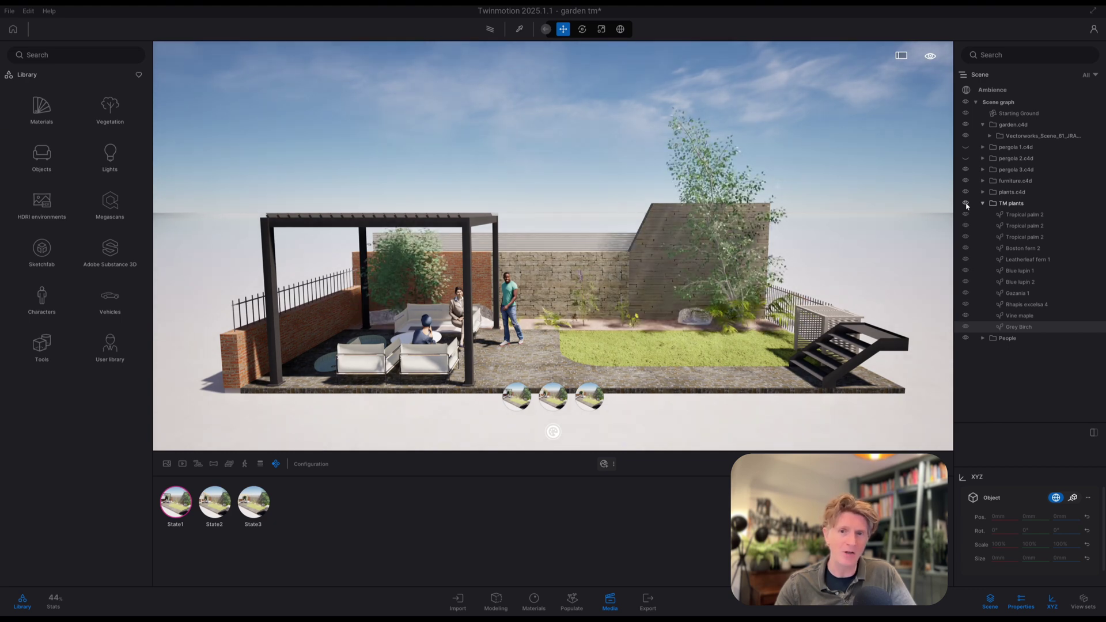
{"action": "left_click", "coordinate": [966, 204]}
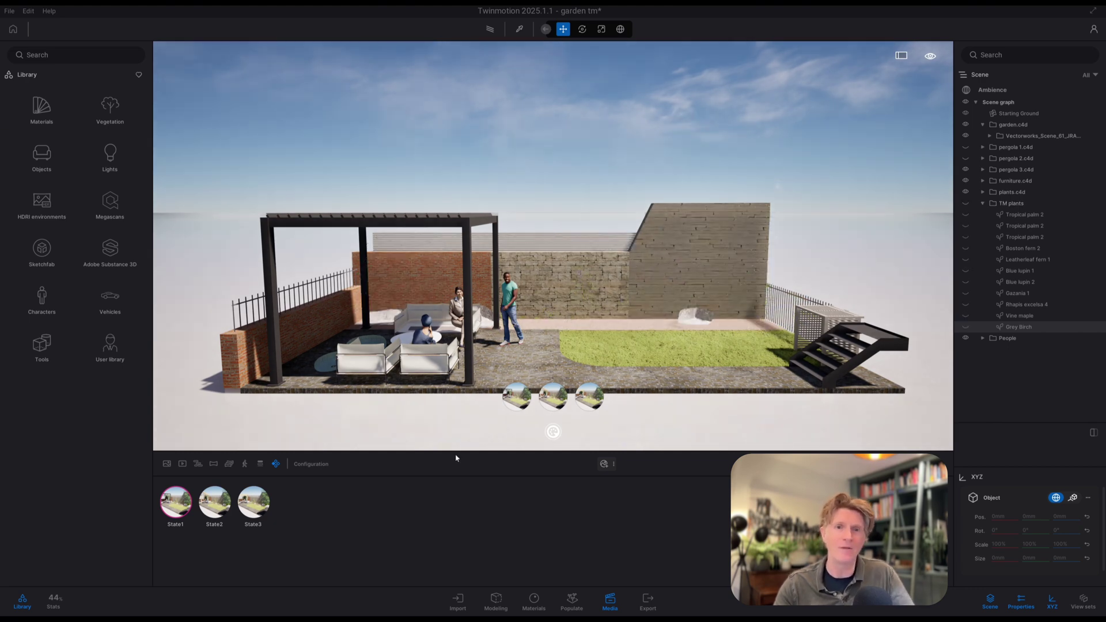
Place four Bush base 2 bushes from the vegetation library in a row along the planting bed behind the lawn
{"action": "left_click", "coordinate": [109, 113]}
{"action": "mouse_move", "coordinate": [110, 111]}
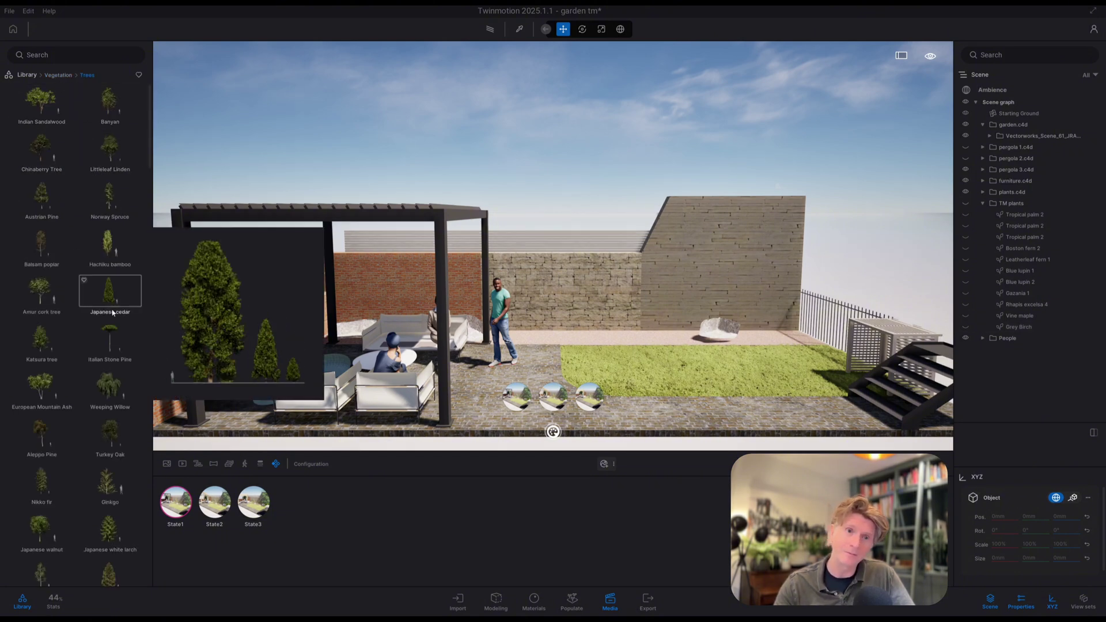
{"action": "left_click", "coordinate": [58, 75]}
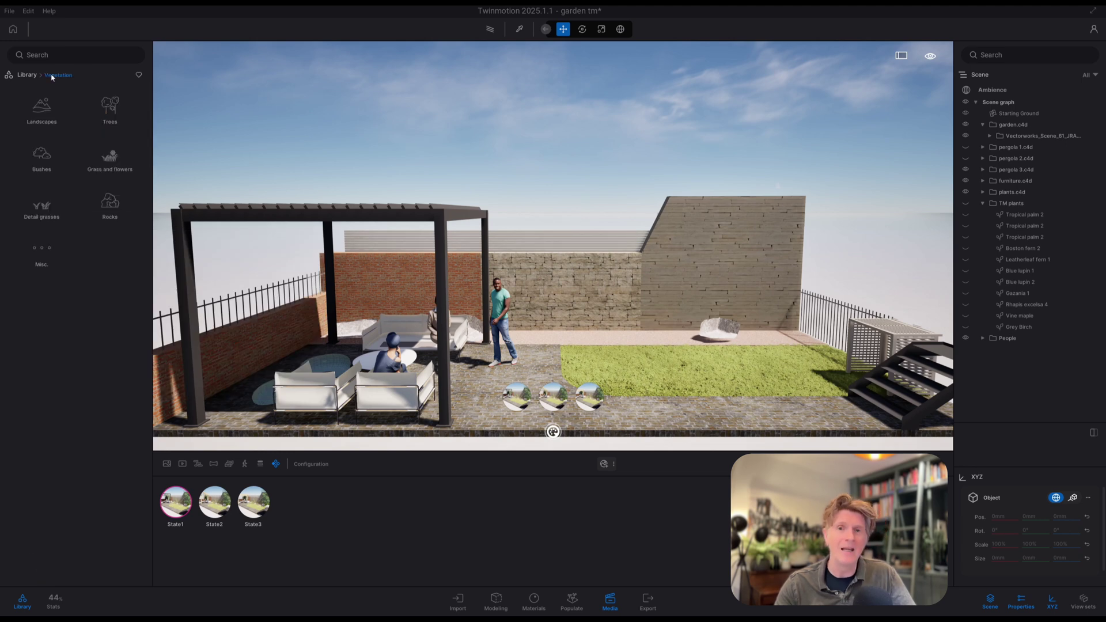
{"action": "left_click", "coordinate": [42, 162]}
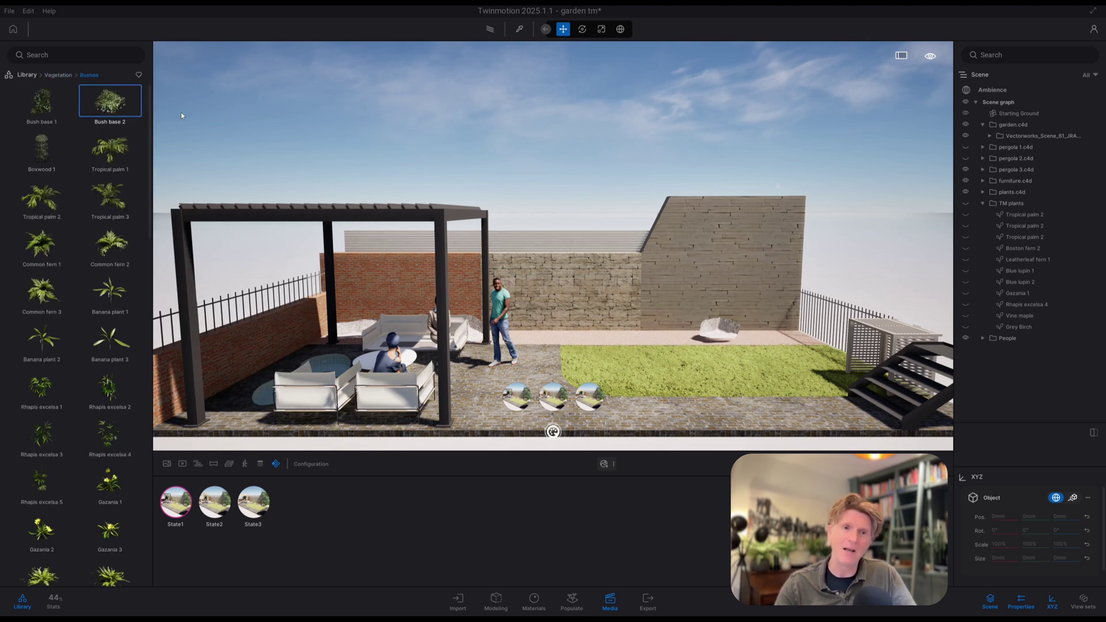
{"action": "left_click_drag", "start_coordinate": [307, 137], "coordinate": [684, 340]}
{"action": "left_click", "coordinate": [683, 340]}
{"action": "left_click", "coordinate": [618, 338]}
{"action": "left_click", "coordinate": [555, 335]}
{"action": "key", "text": "e"}
{"action": "key", "text": "s"}
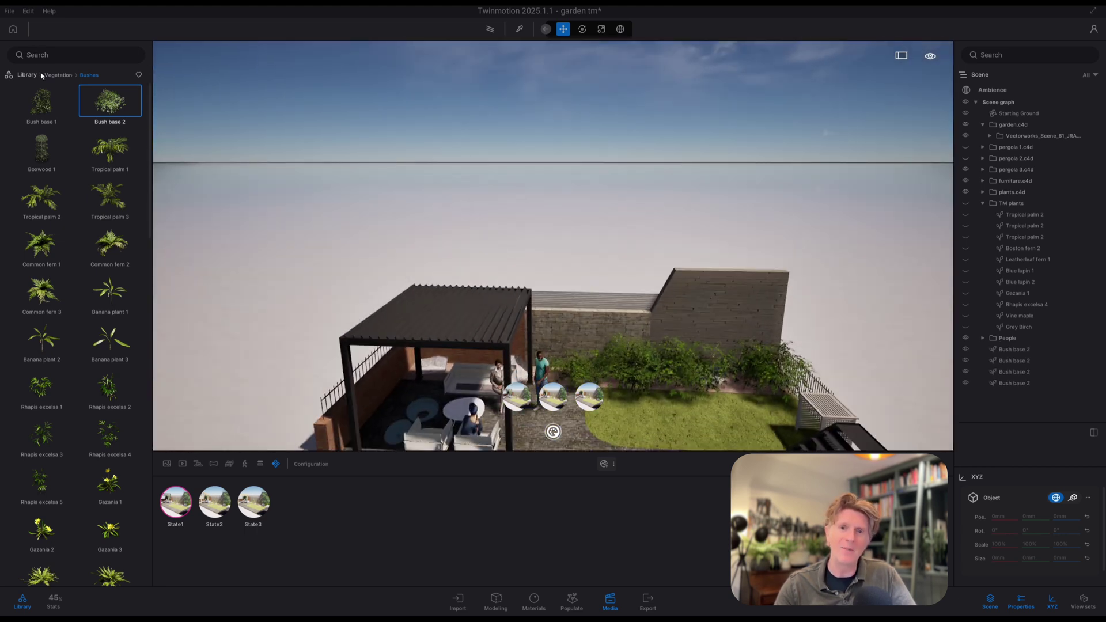
Place a Leafy hedge from the miscellaneous vegetation library, shorten it to about 61%, and copy it as one instance along the opposite garden boundary
{"action": "left_click", "coordinate": [55, 77]}
{"action": "left_click", "coordinate": [41, 248]}
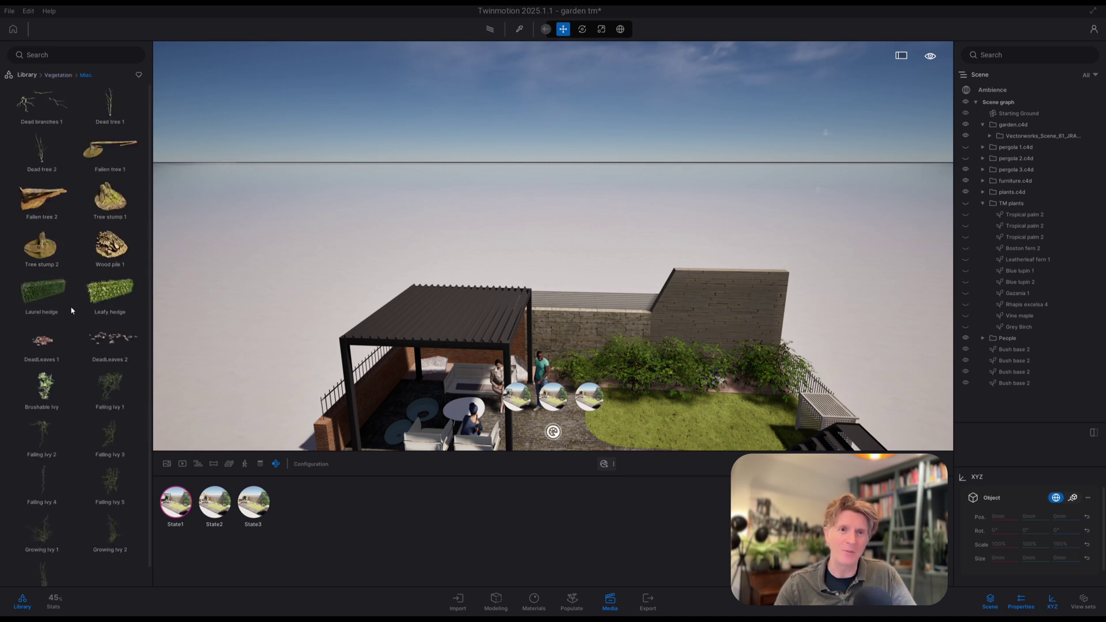
{"action": "scroll", "coordinate": [229, 293], "scroll_direction": "down", "scroll_amount": 1}
{"action": "left_click_drag", "start_coordinate": [109, 291], "coordinate": [391, 385]}
{"action": "left_click", "coordinate": [599, 31]}
{"action": "left_click", "coordinate": [563, 28]}
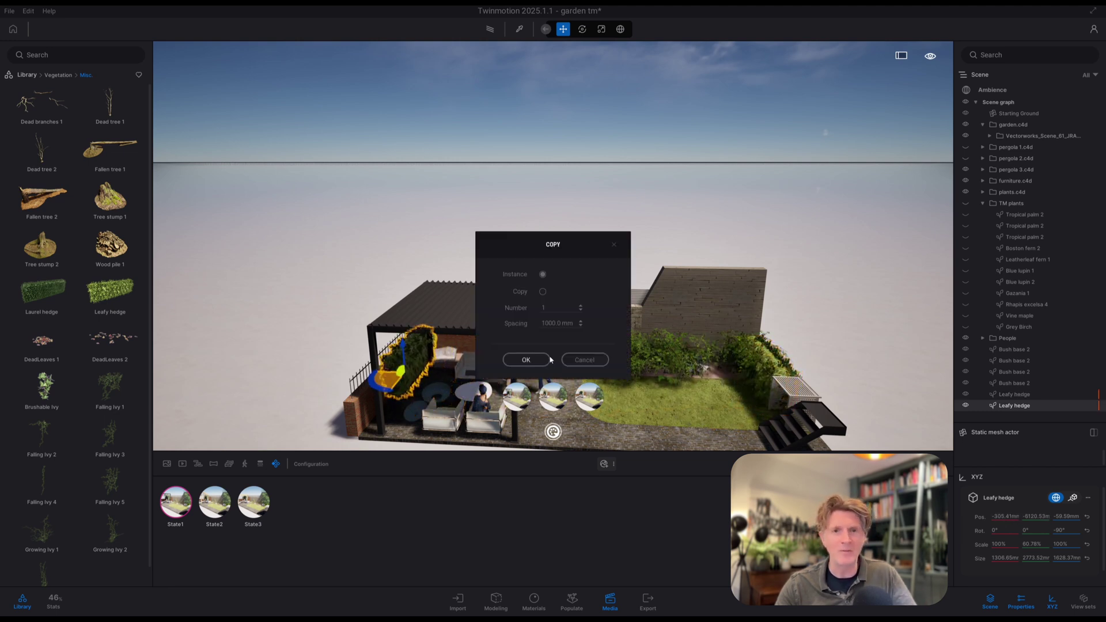
{"action": "left_click", "coordinate": [545, 360]}
Hang Falling Ivy 1 plants from the same library over the sloped timber wall
{"action": "left_click", "coordinate": [99, 374]}
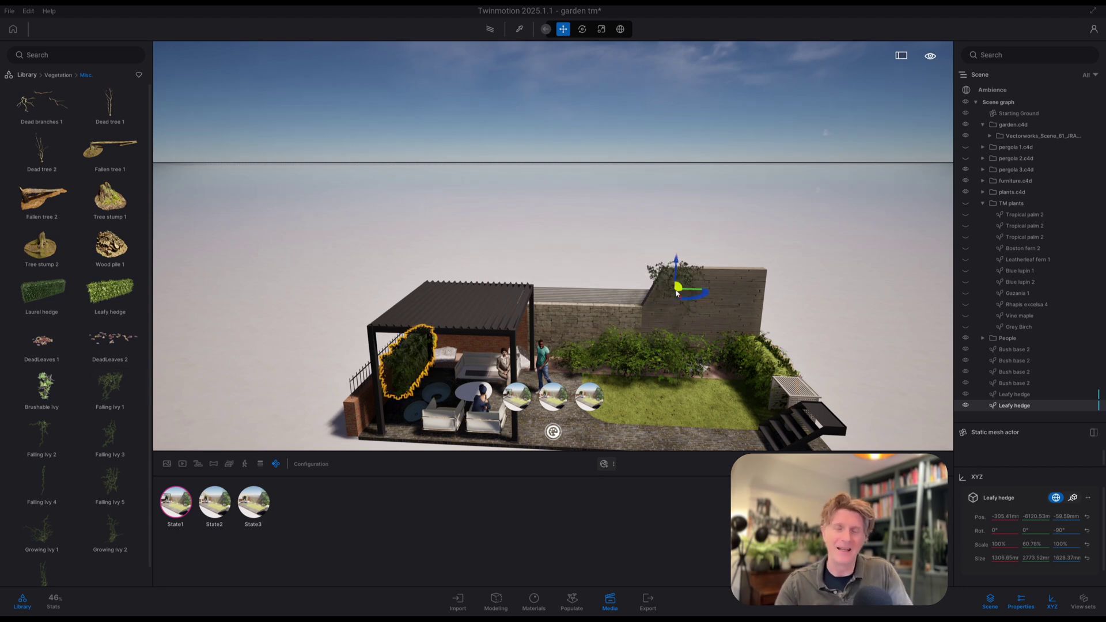
{"action": "left_click_drag", "start_coordinate": [107, 384], "coordinate": [735, 288]}
{"action": "scroll", "coordinate": [646, 373], "scroll_direction": "up", "scroll_amount": 2}
{"action": "middle_click_drag", "start_coordinate": [646, 373], "coordinate": [731, 186], "text": "shift"}
{"action": "scroll", "coordinate": [646, 300], "scroll_direction": "up", "scroll_amount": 3}
Hang a row of Falling Ivy 1 plants along the stone and brick back walls behind the seating and planting bed
{"action": "left_click_drag", "start_coordinate": [115, 377], "coordinate": [671, 245]}
{"action": "left_click_drag", "start_coordinate": [109, 385], "coordinate": [419, 237]}
{"action": "key", "text": "f"}
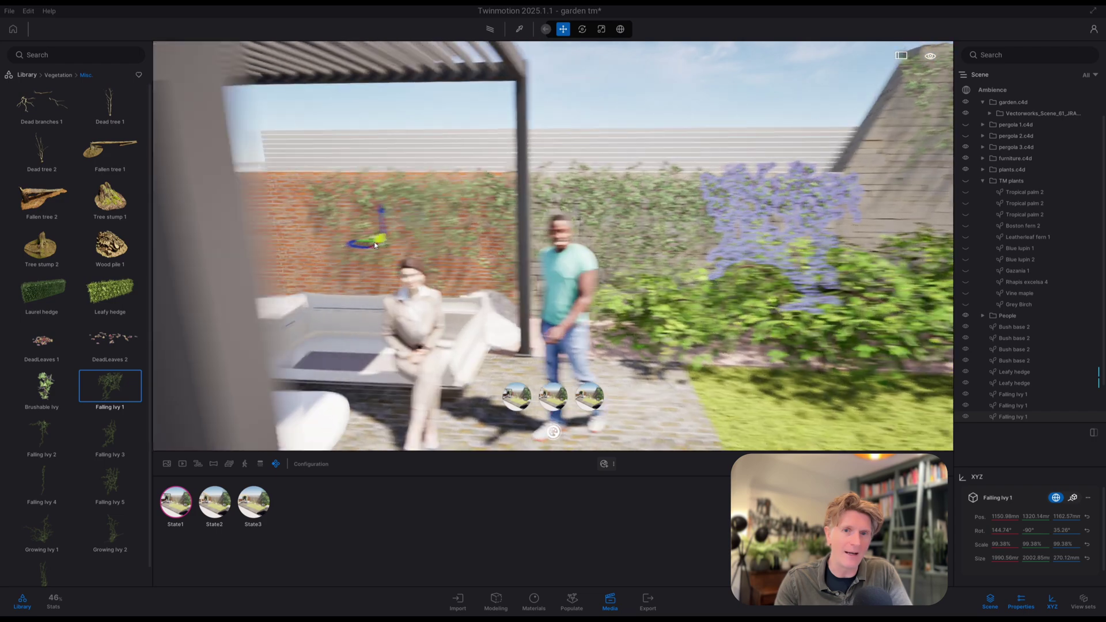
{"action": "key", "text": "s"}
{"action": "key", "text": "d"}
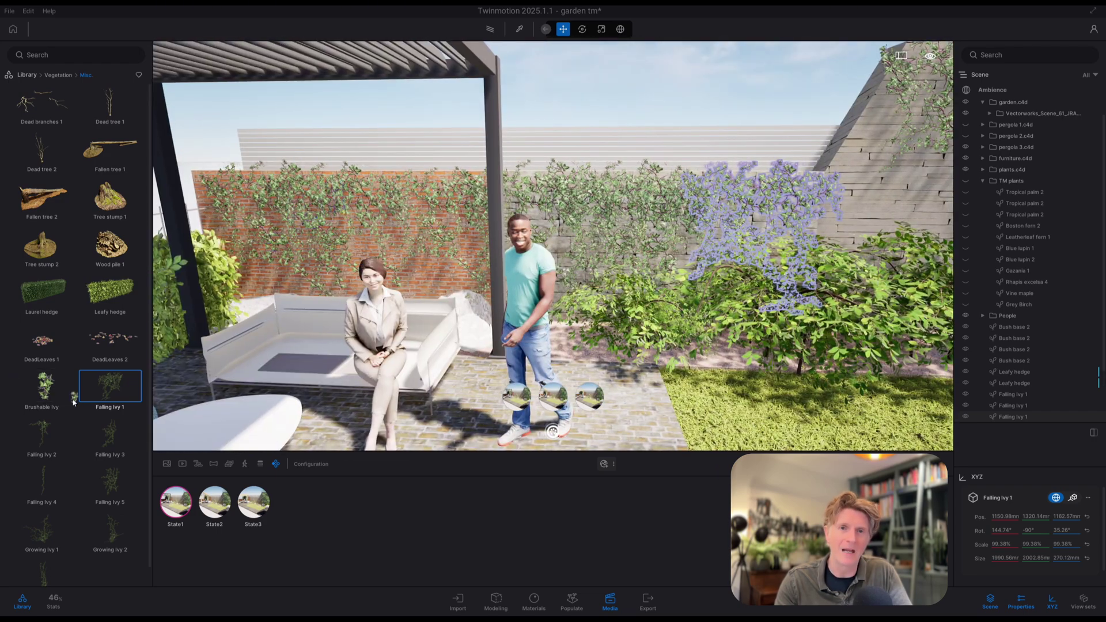
{"action": "left_click", "coordinate": [57, 383]}
{"action": "key", "text": "d"}
{"action": "key", "text": "s"}
{"action": "key", "text": "a"}
{"action": "key", "text": "e"}
Place a Japanese hop hornbeam from the tree library beside the patio and reduce its age to about 8%
{"action": "left_click", "coordinate": [28, 76]}
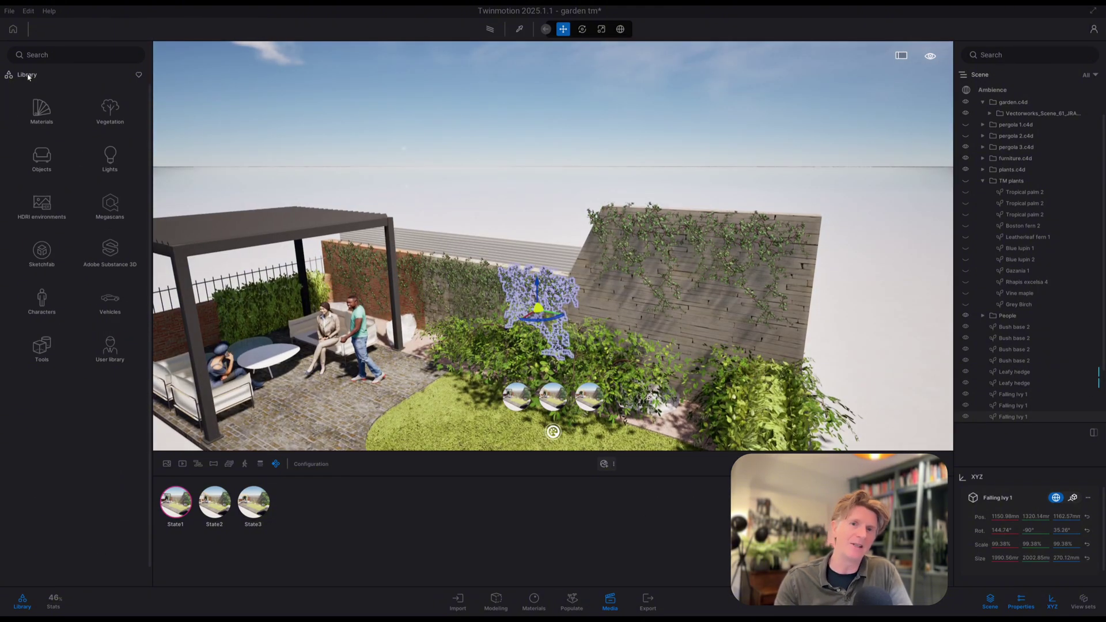
{"action": "left_click", "coordinate": [103, 109]}
{"action": "left_click", "coordinate": [106, 109]}
{"action": "scroll", "coordinate": [57, 271], "scroll_direction": "down", "scroll_amount": 2}
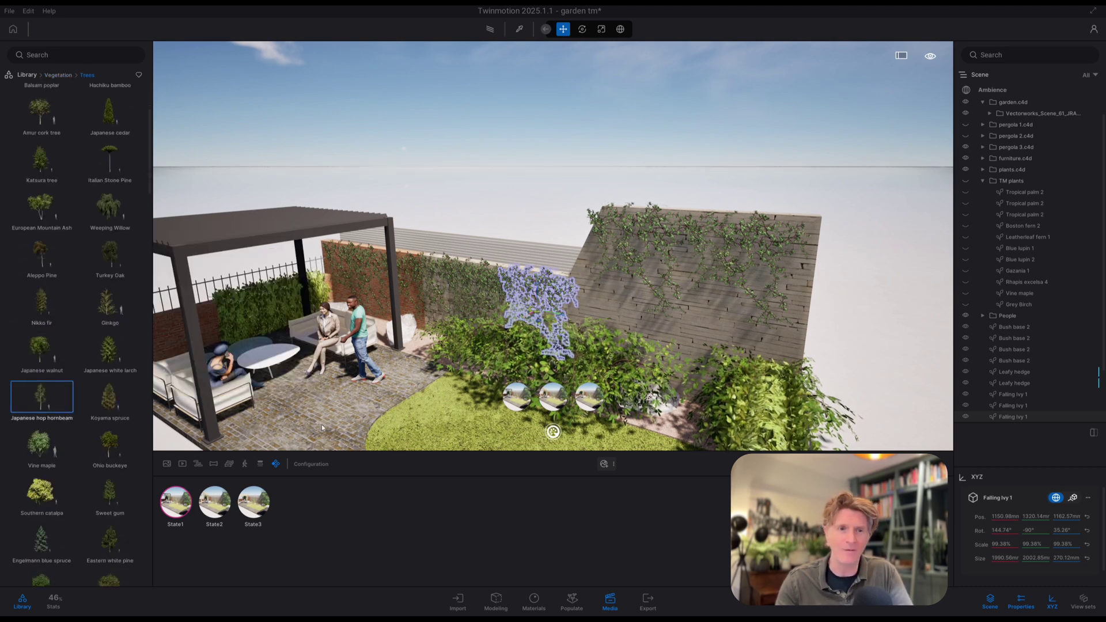
{"action": "left_click_drag", "start_coordinate": [40, 397], "coordinate": [394, 403]}
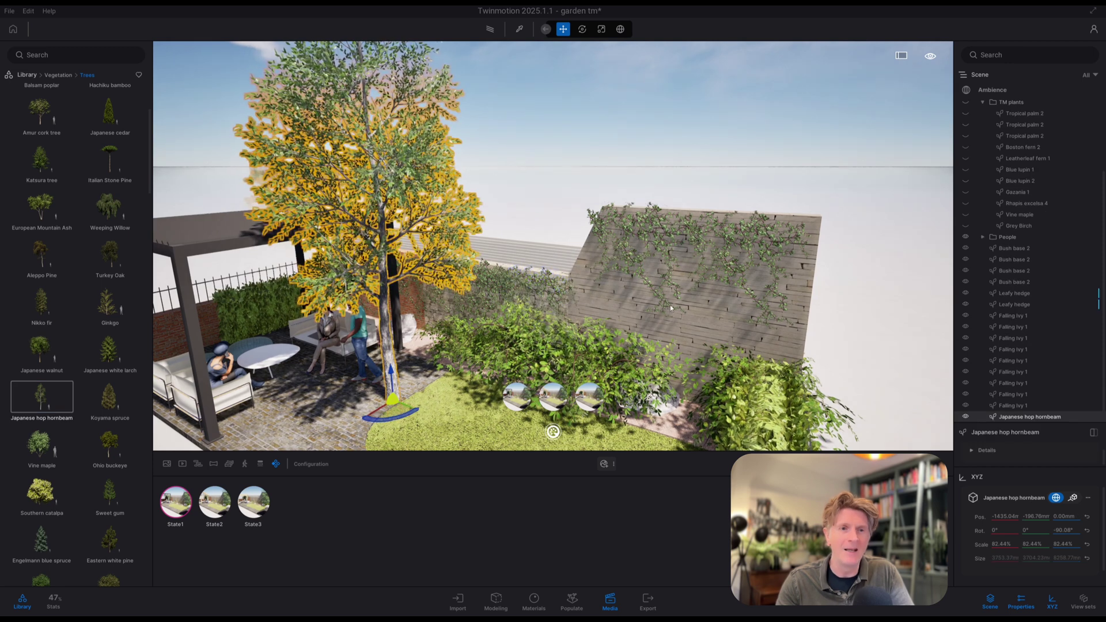
{"action": "scroll", "coordinate": [715, 185], "scroll_direction": "down", "scroll_amount": 5}
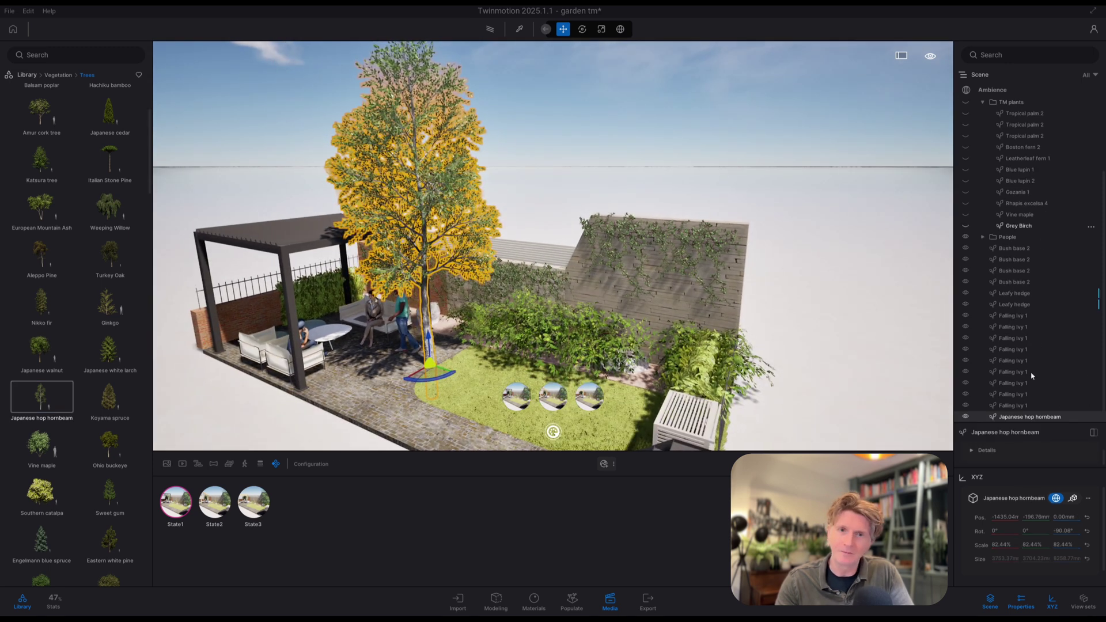
{"action": "left_click_drag", "start_coordinate": [1022, 425], "coordinate": [1022, 193]}
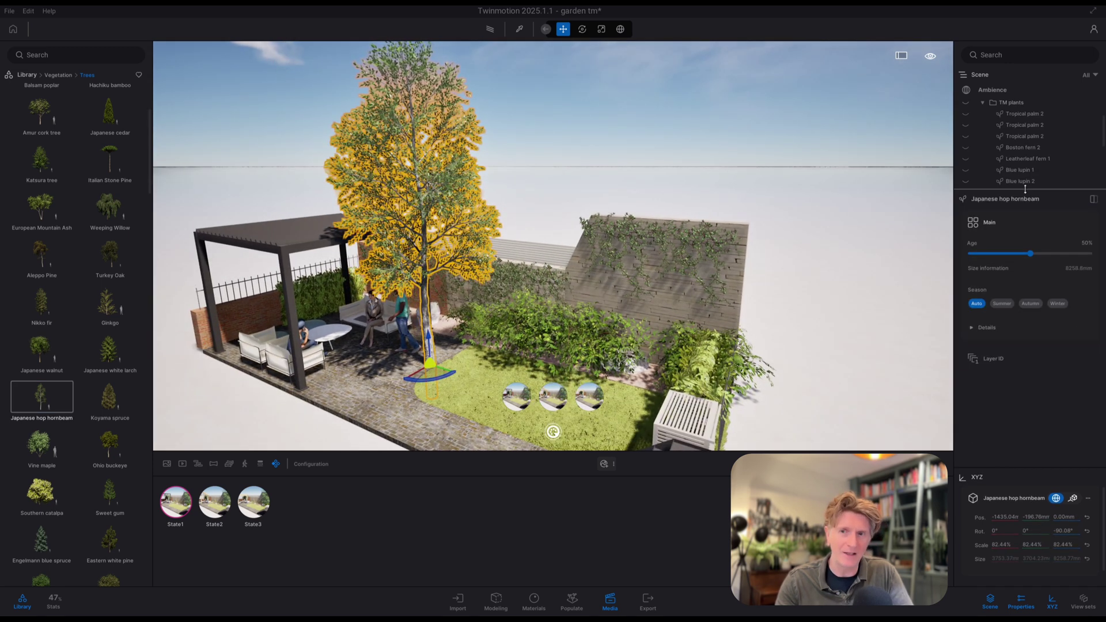
{"action": "left_click_drag", "start_coordinate": [1030, 253], "coordinate": [979, 255]}
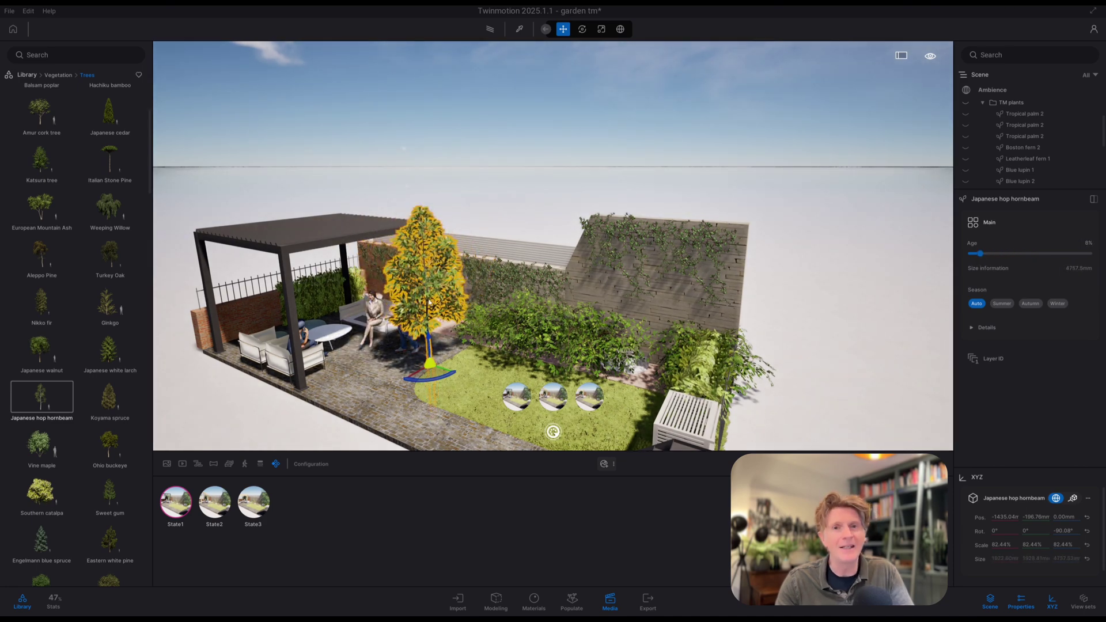
Move the hornbeam into the planting bed by the sloped wall and copy it as one instance behind the pergola seating
{"action": "left_click_drag", "start_coordinate": [426, 375], "coordinate": [656, 384]}
{"action": "key", "text": "a"}
{"action": "key", "text": "e"}
{"action": "right_click_drag", "start_coordinate": [686, 319], "coordinate": [686, 414]}
{"action": "key", "text": "s"}
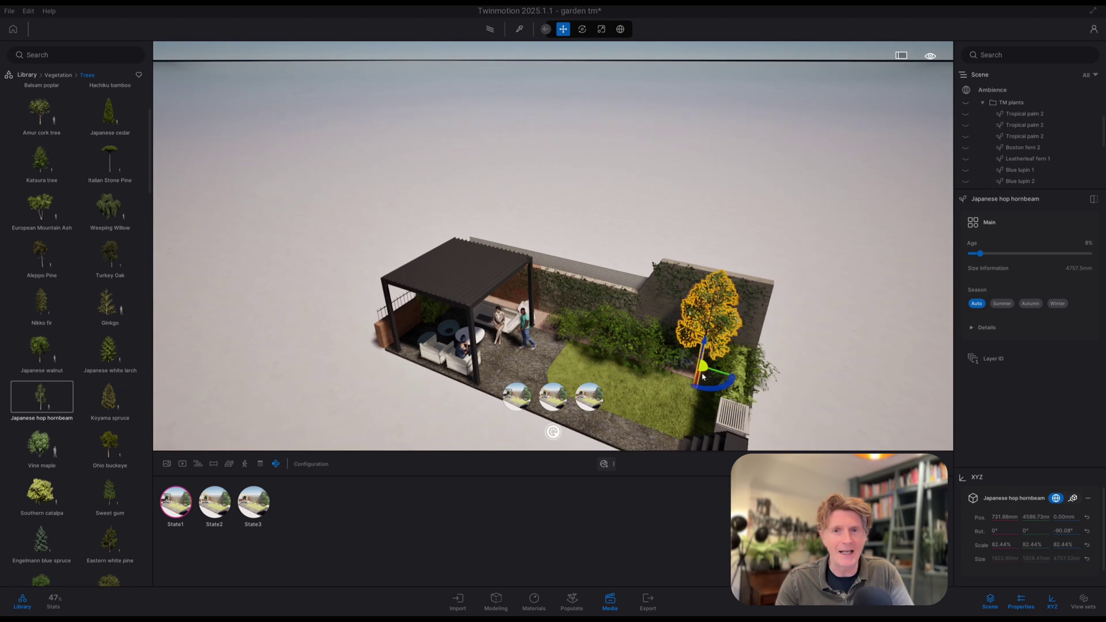
{"action": "left_click_drag", "start_coordinate": [708, 372], "coordinate": [493, 314], "text": "shift"}
{"action": "left_click", "coordinate": [539, 360]}
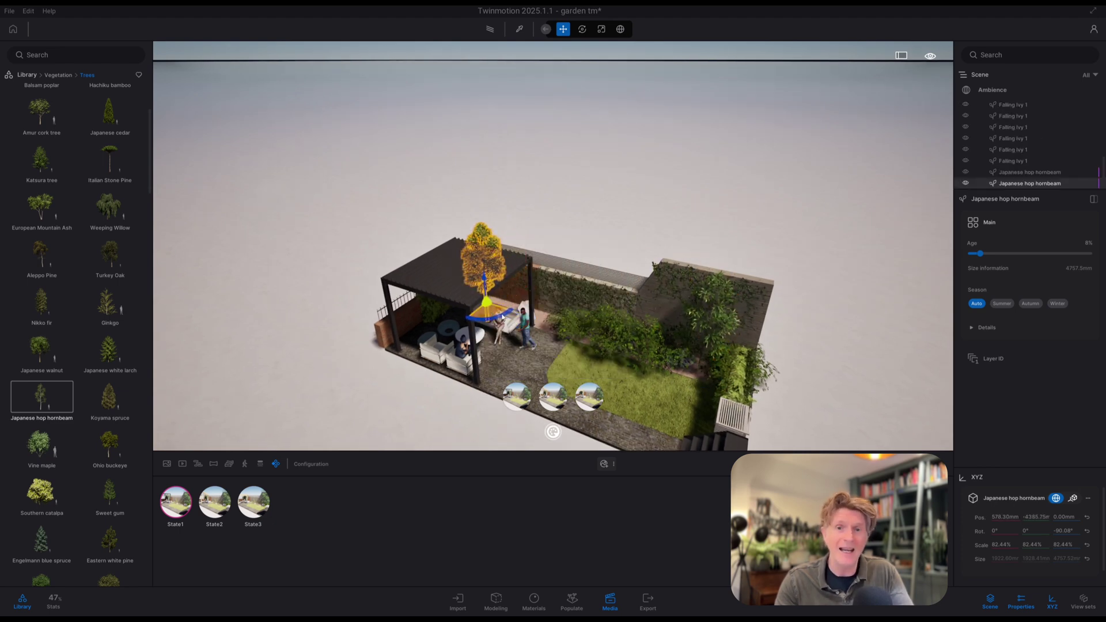
Recall State1 and group the new plants, from the first Bush base 2 to the last Japanese hop hornbeam, into a new container
{"action": "middle_click_drag", "start_coordinate": [516, 326], "coordinate": [424, 308], "text": "shift"}
{"action": "left_click", "coordinate": [176, 502]}
{"action": "key", "text": "a"}
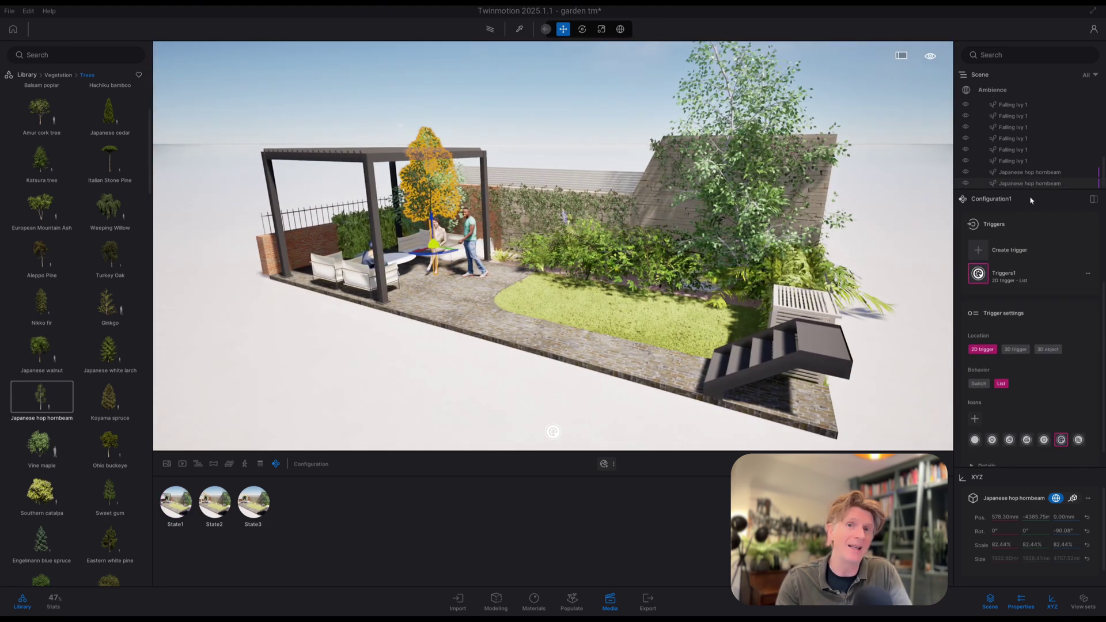
{"action": "left_click_drag", "start_coordinate": [1023, 199], "coordinate": [1023, 410]}
{"action": "left_click", "coordinate": [1014, 228]}
{"action": "scroll", "coordinate": [1017, 371], "scroll_direction": "down", "scroll_amount": 1}
{"action": "left_click", "coordinate": [1016, 404], "text": "shift"}
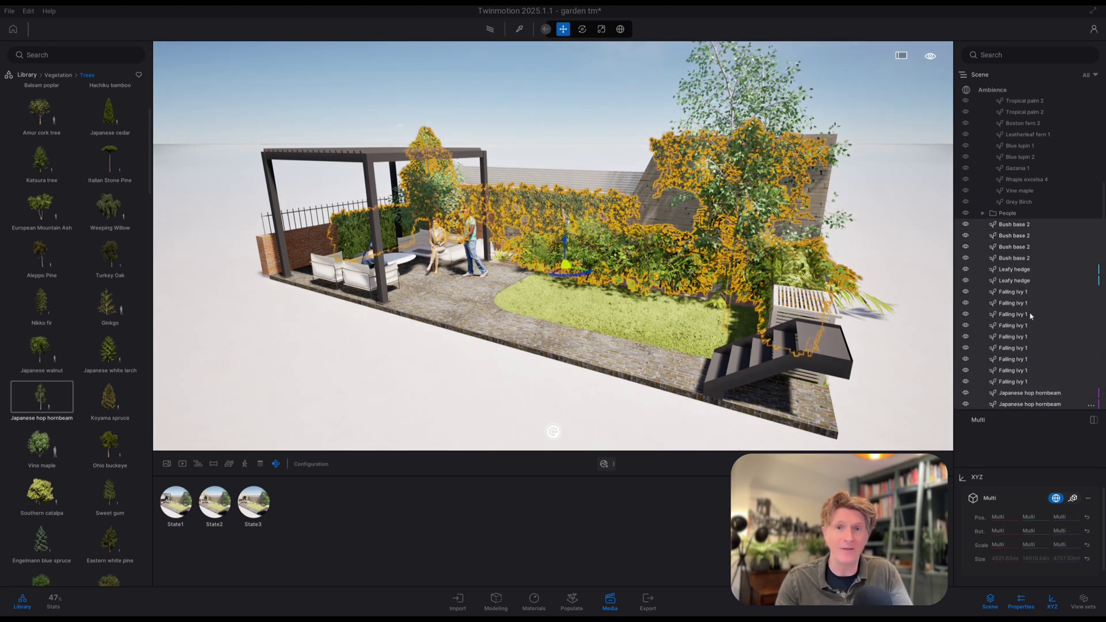
{"action": "key", "text": "ctrl+g"}
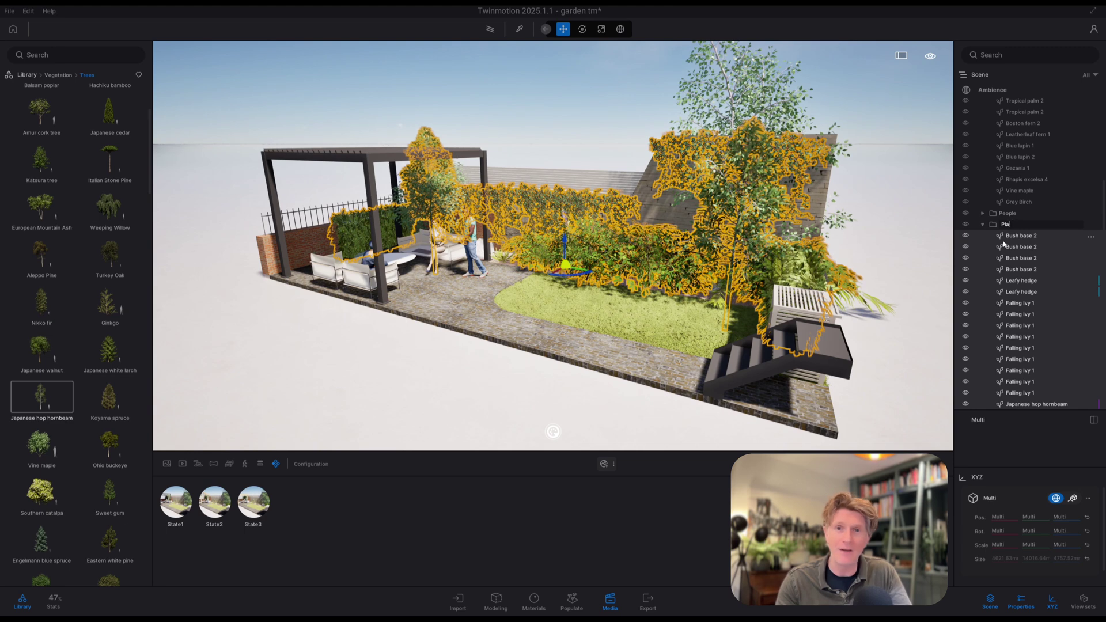
Name the new plant container Plants option 2
{"action": "type", "text": "Planst"}
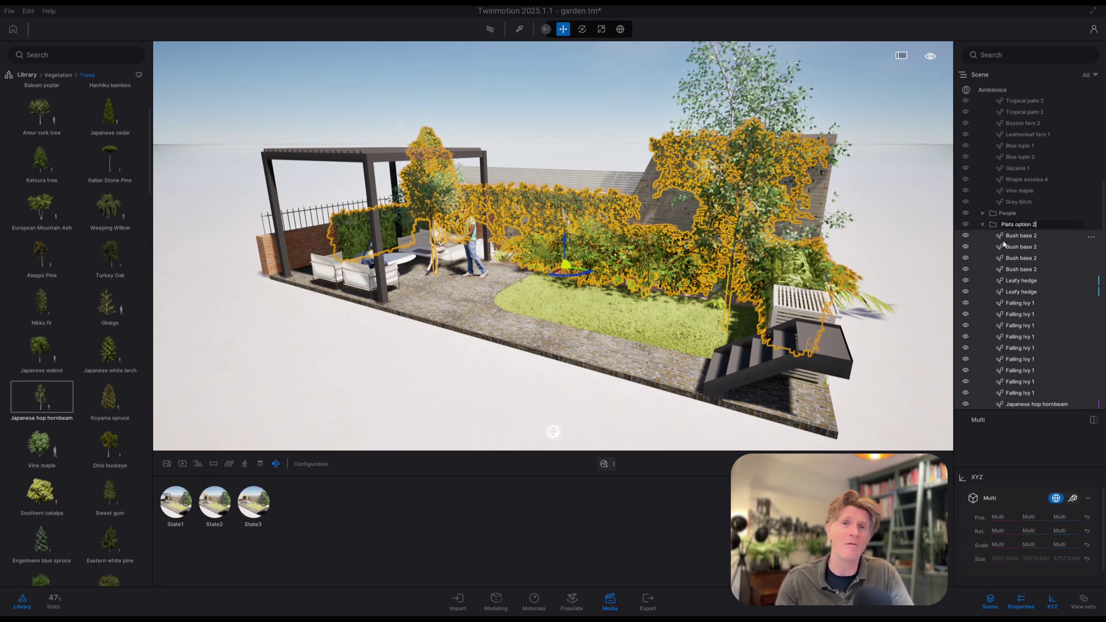
{"action": "left_click", "coordinate": [1006, 225]}
{"action": "left_click", "coordinate": [1091, 226]}
{"action": "left_click", "coordinate": [1041, 363]}
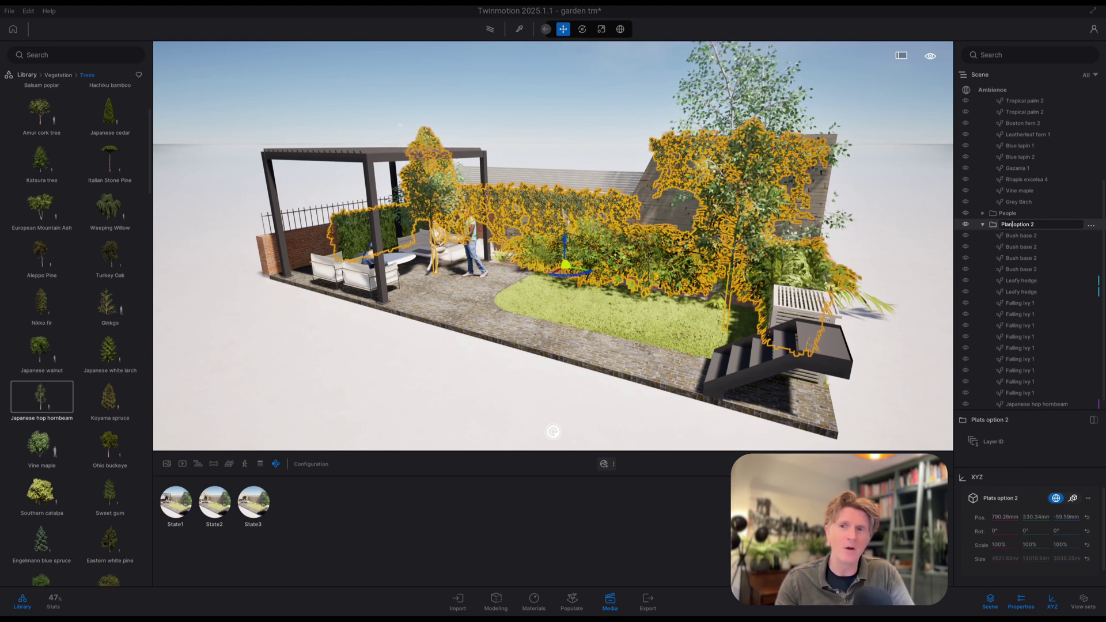
{"action": "left_click", "coordinate": [999, 247]}
Hide the Plants option 2 container in State1, State2 and State3 of the pergola configuration, updating each state
{"action": "left_click", "coordinate": [966, 225]}
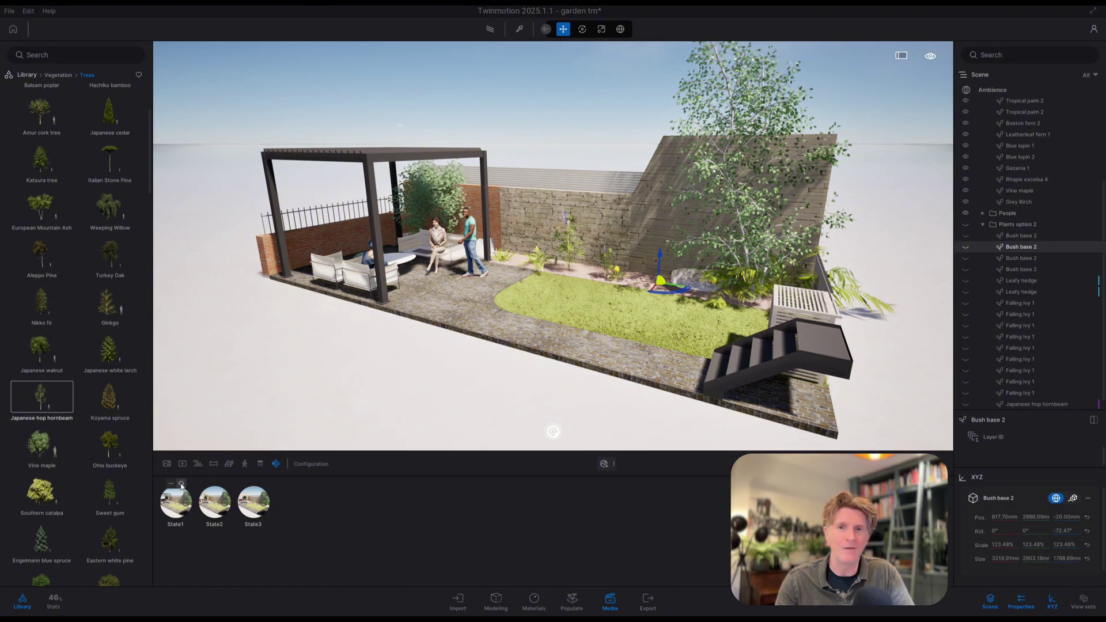
{"action": "left_click", "coordinate": [214, 501]}
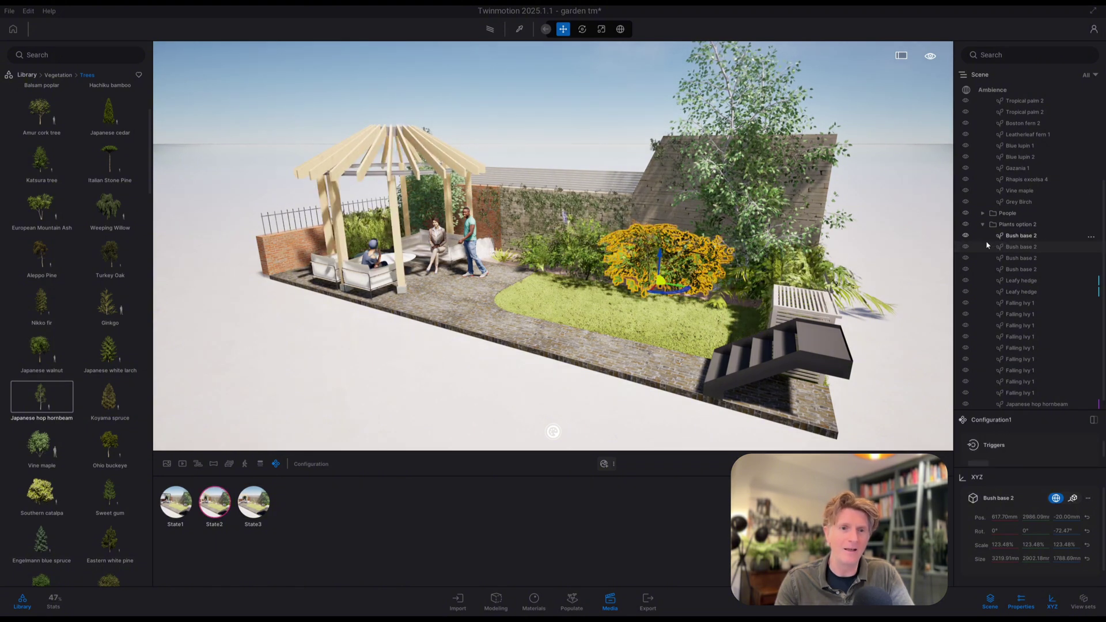
{"action": "left_click", "coordinate": [966, 224]}
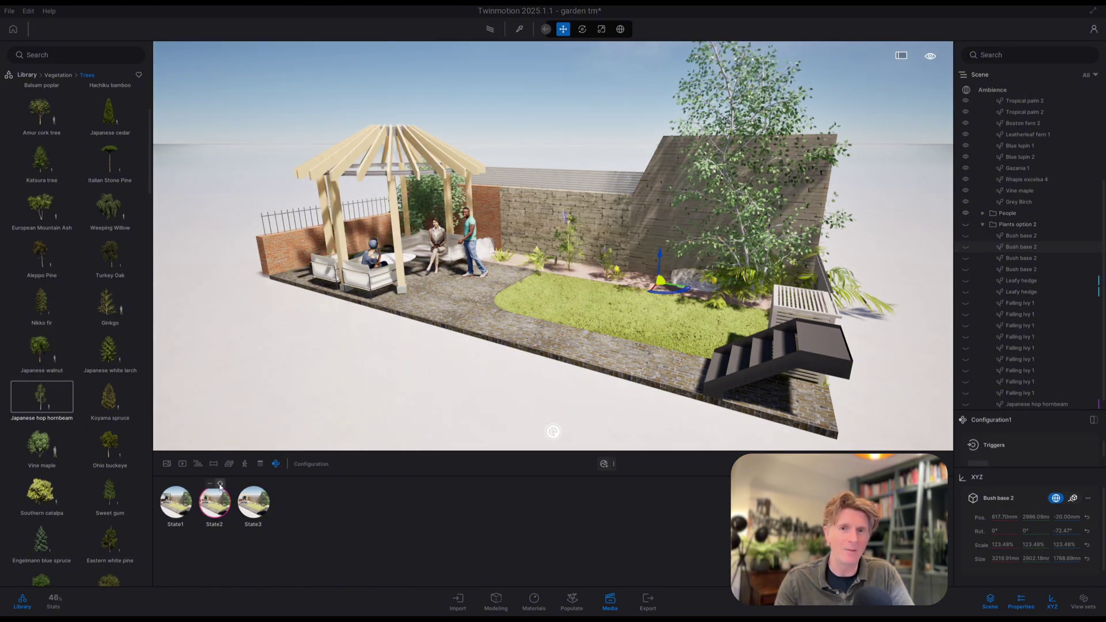
{"action": "left_click", "coordinate": [254, 500]}
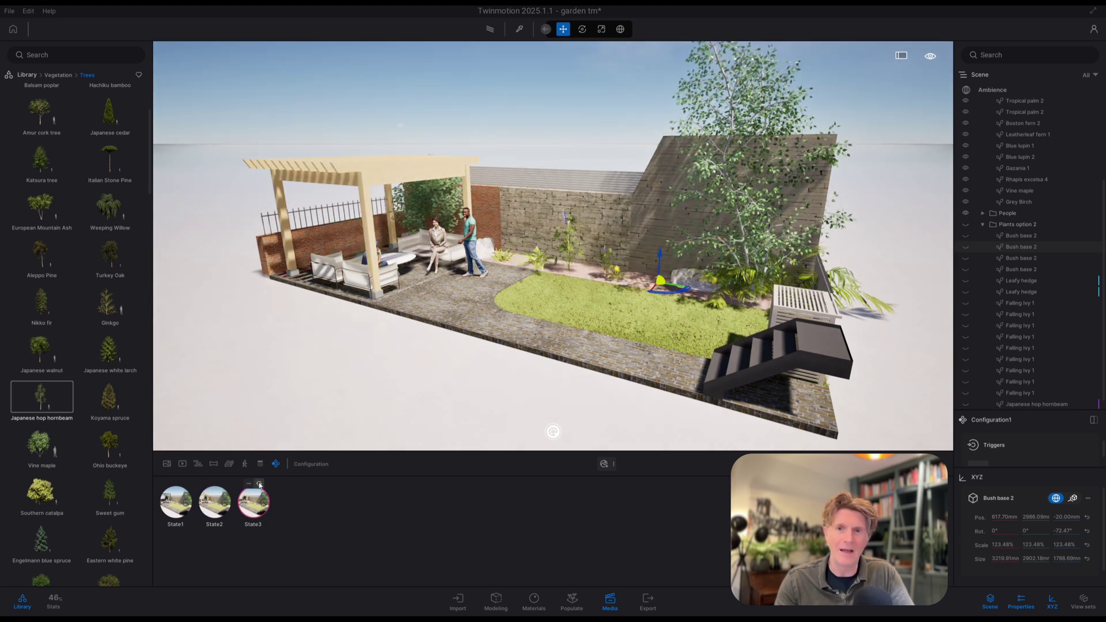
{"action": "left_click", "coordinate": [176, 500]}
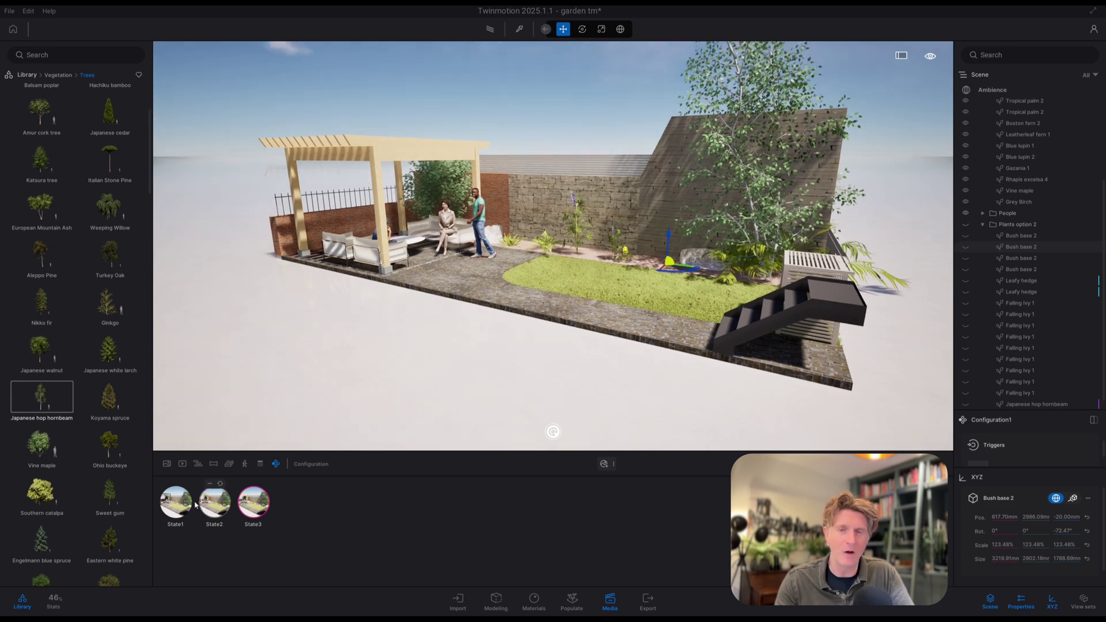
{"action": "left_click", "coordinate": [253, 500]}
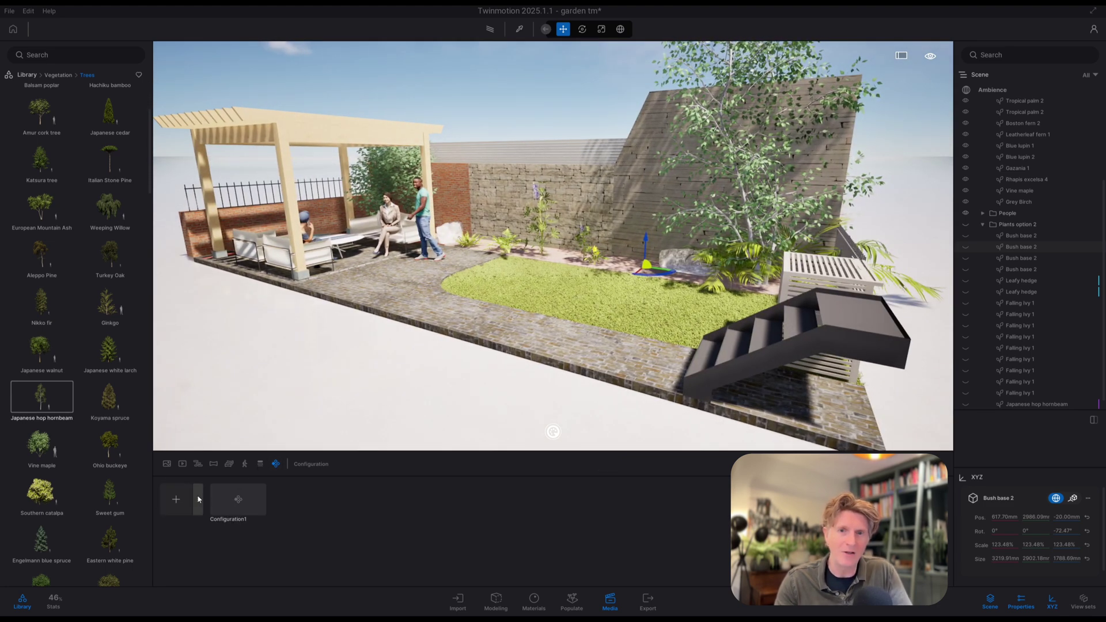
Create a second visibility configuration, hide the TM plants container for its first state, and collapse Plants option 2
{"action": "left_click", "coordinate": [199, 500]}
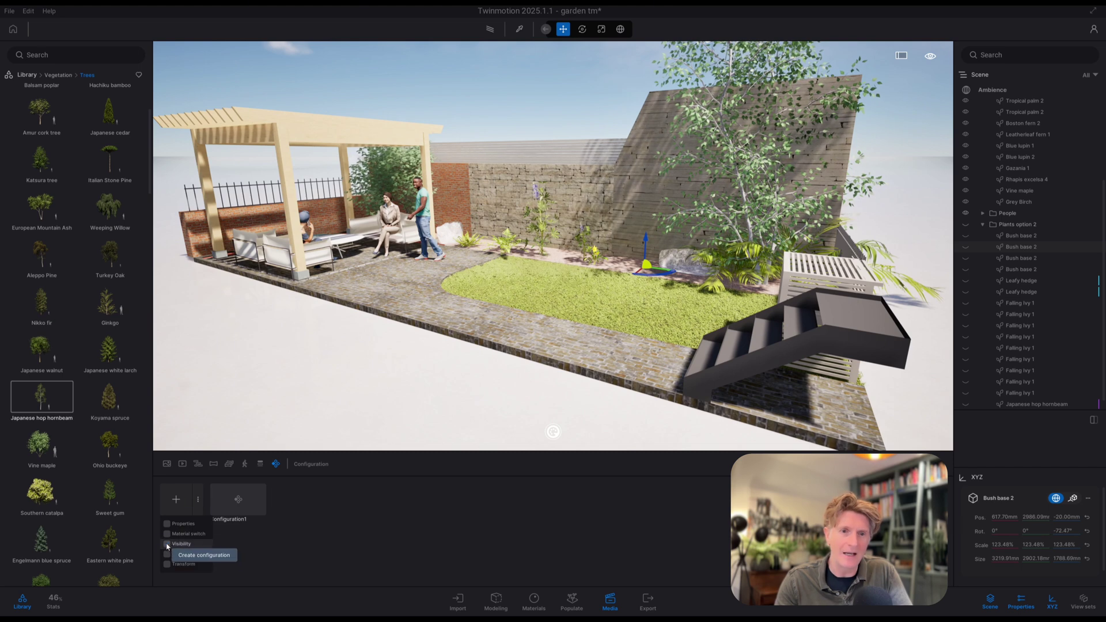
{"action": "left_click", "coordinate": [178, 503]}
{"action": "left_click", "coordinate": [178, 502]}
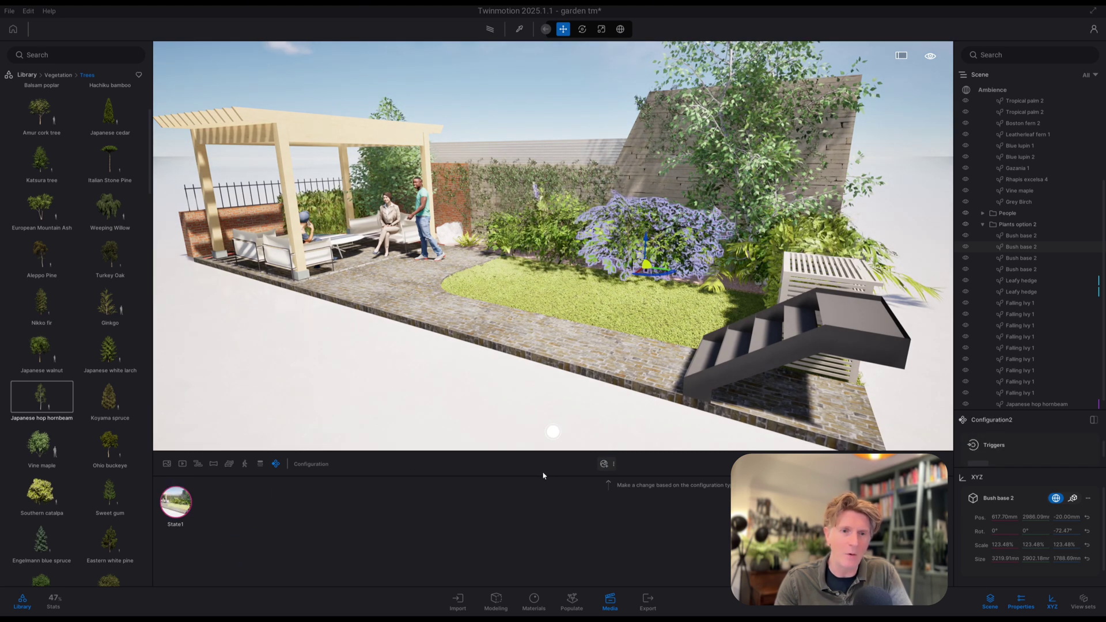
{"action": "scroll", "coordinate": [1008, 213], "scroll_direction": "up", "scroll_amount": 3}
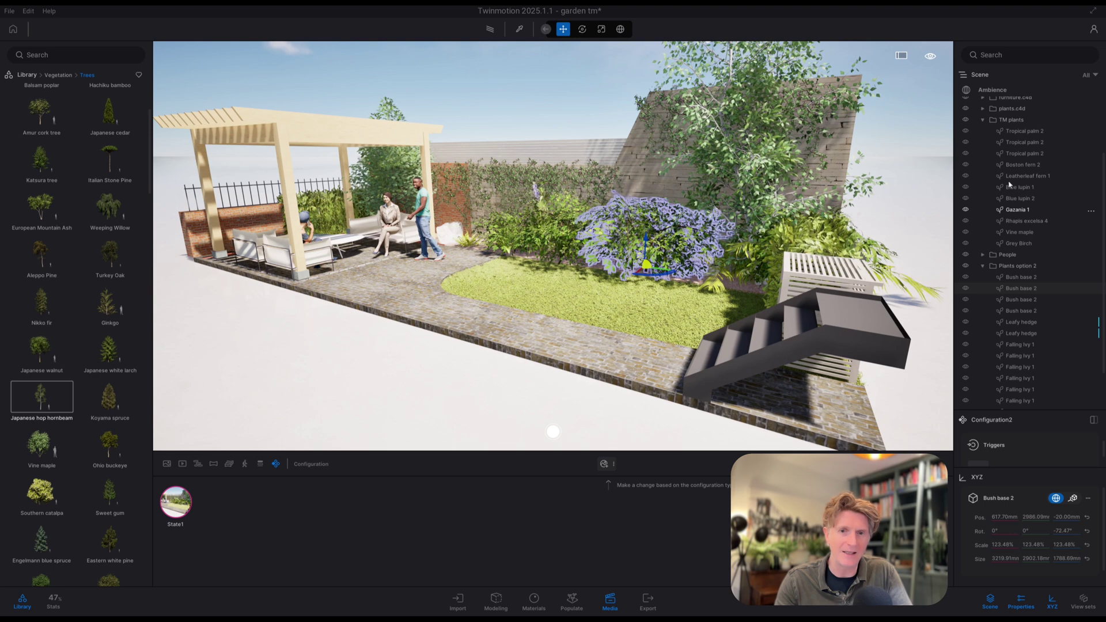
{"action": "left_click", "coordinate": [966, 119]}
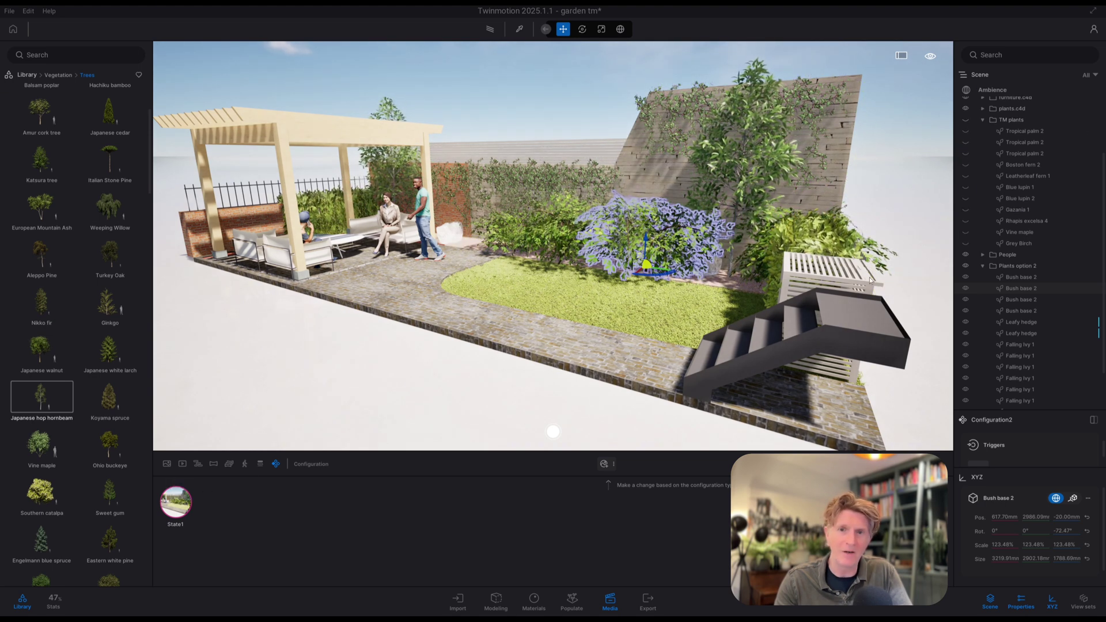
{"action": "left_click", "coordinate": [983, 266]}
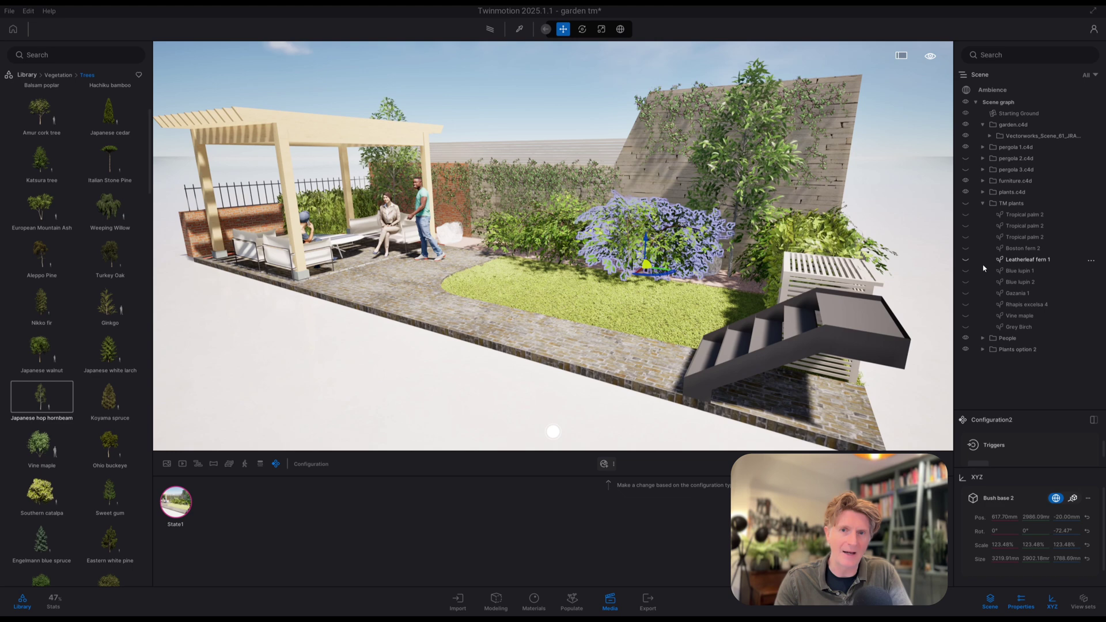
Hide pergola 1, show pergola 2, and store this visibility as a second state of the new configuration
{"action": "left_click", "coordinate": [966, 147]}
{"action": "left_click", "coordinate": [965, 158]}
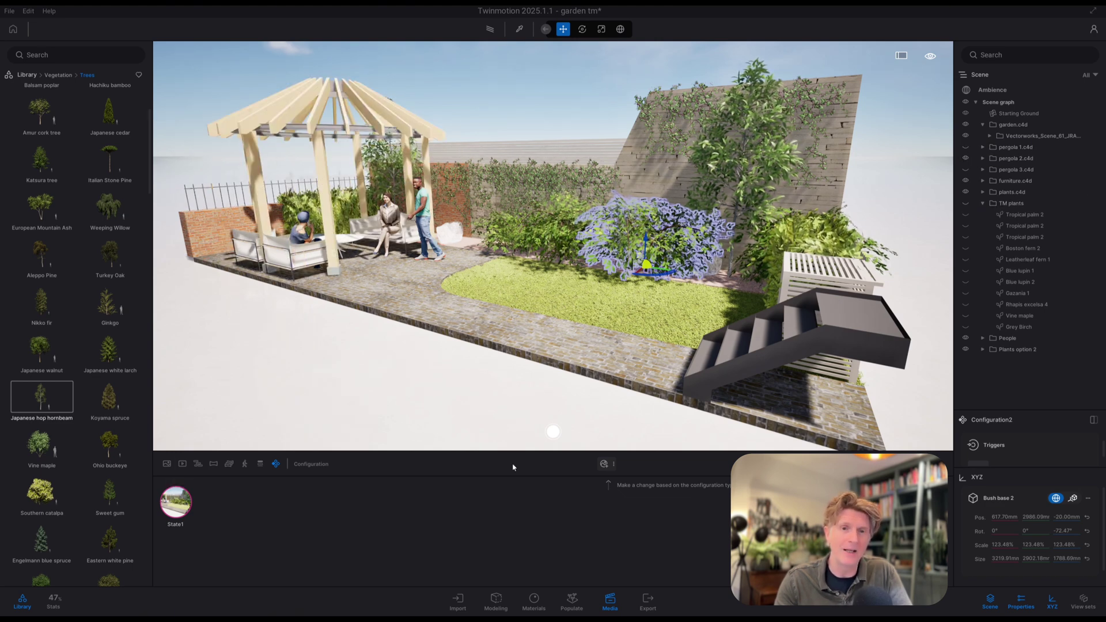
{"action": "left_click", "coordinate": [605, 464]}
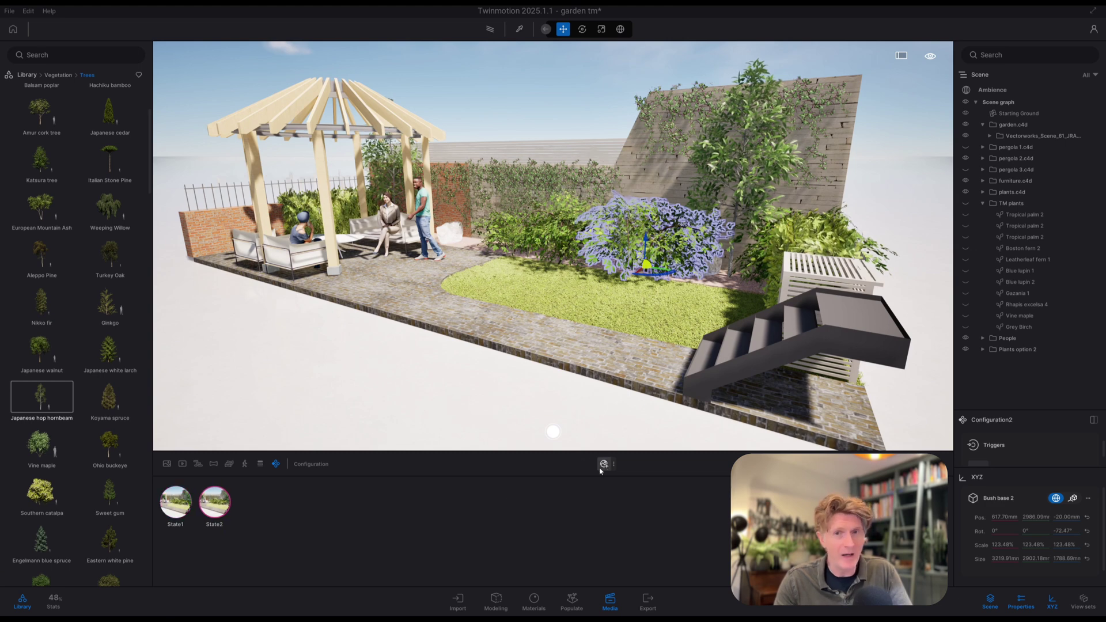
{"action": "left_click", "coordinate": [182, 505]}
{"action": "left_click", "coordinate": [214, 502]}
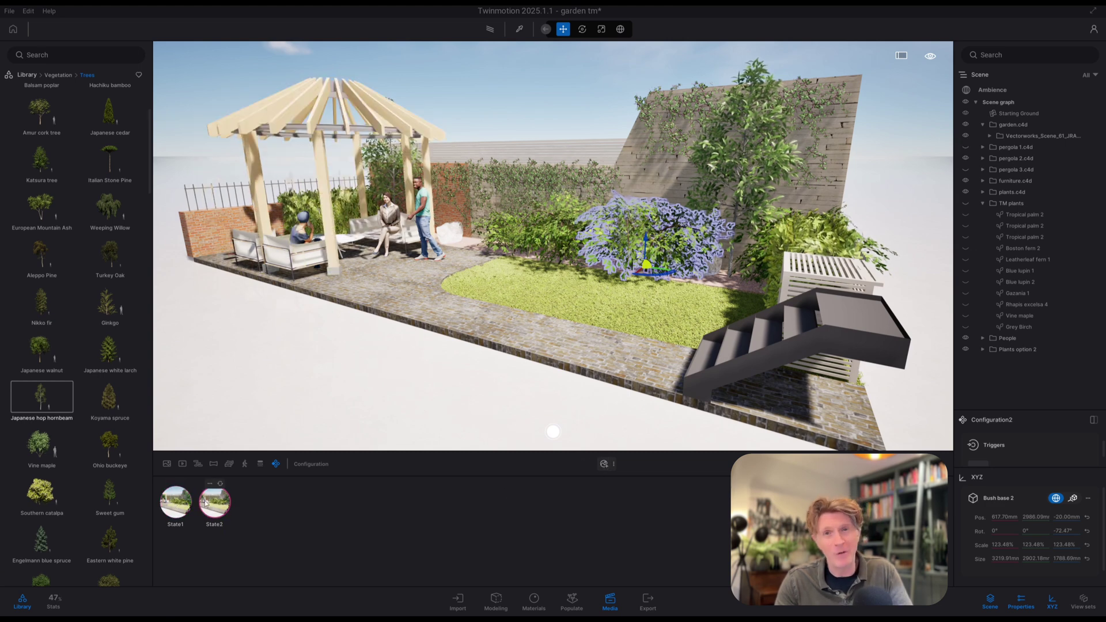
Hide pergola 2, show pergola 3, store this as a third state, and recall the first state
{"action": "left_click", "coordinate": [965, 158]}
{"action": "left_click", "coordinate": [966, 169]}
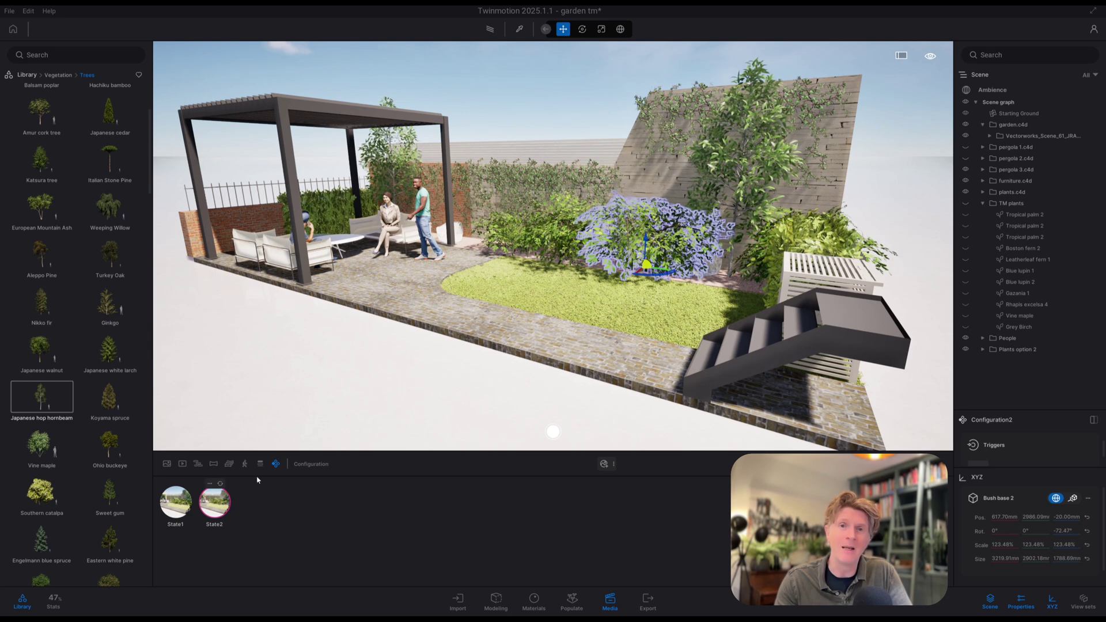
{"action": "left_click", "coordinate": [604, 464]}
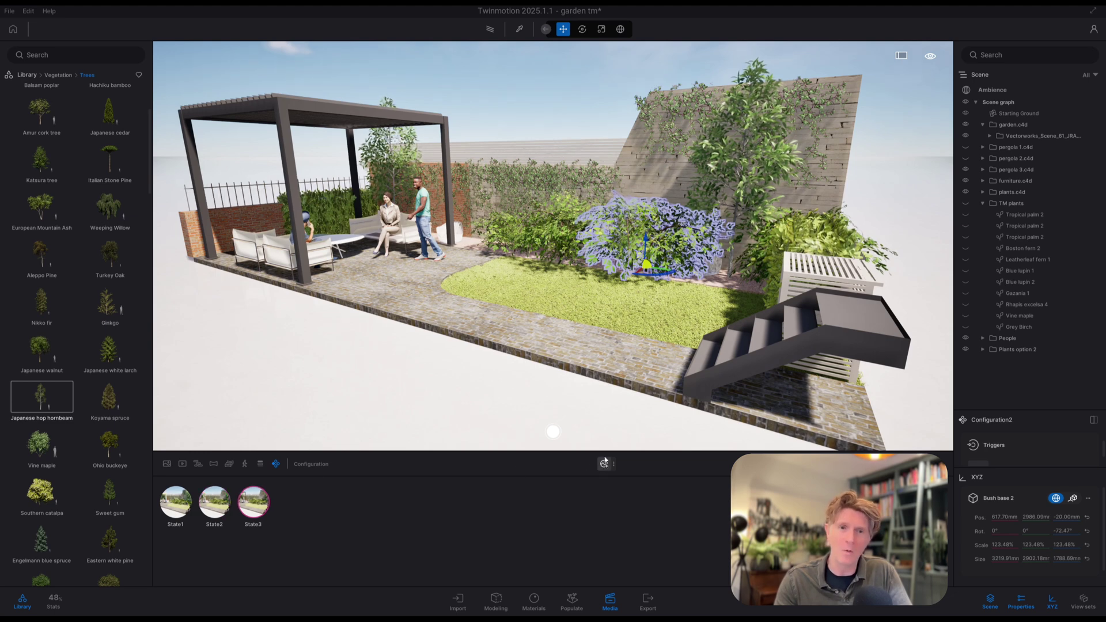
{"action": "left_click", "coordinate": [554, 431]}
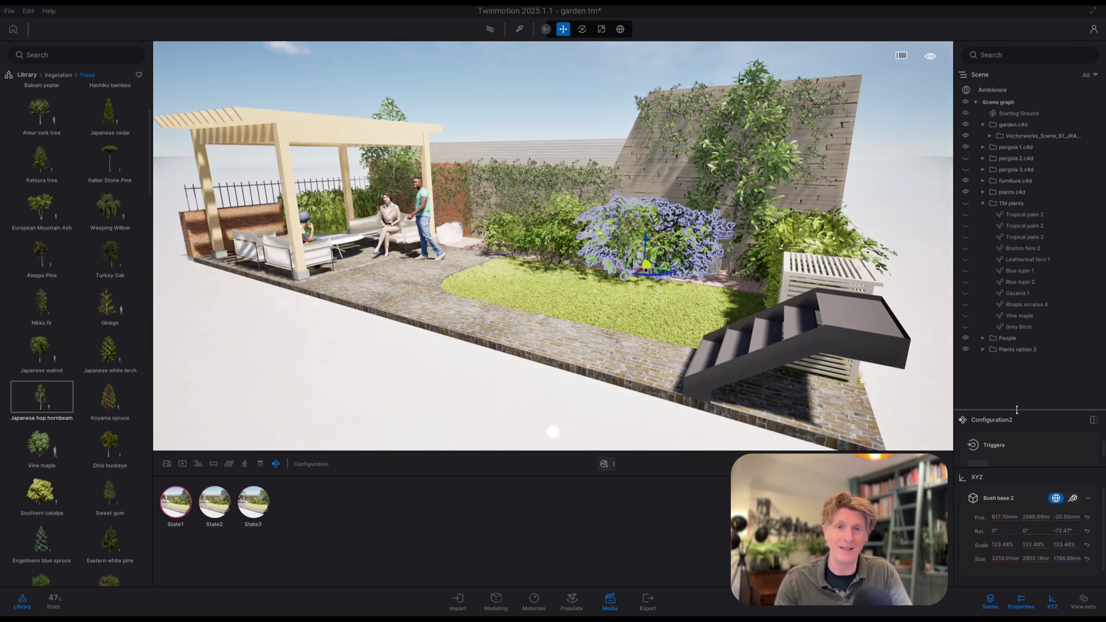
Set Configuration2's 2D list trigger to the palette icon and preview its second and third states from the trigger
{"action": "left_click_drag", "start_coordinate": [1017, 403], "coordinate": [1017, 272]}
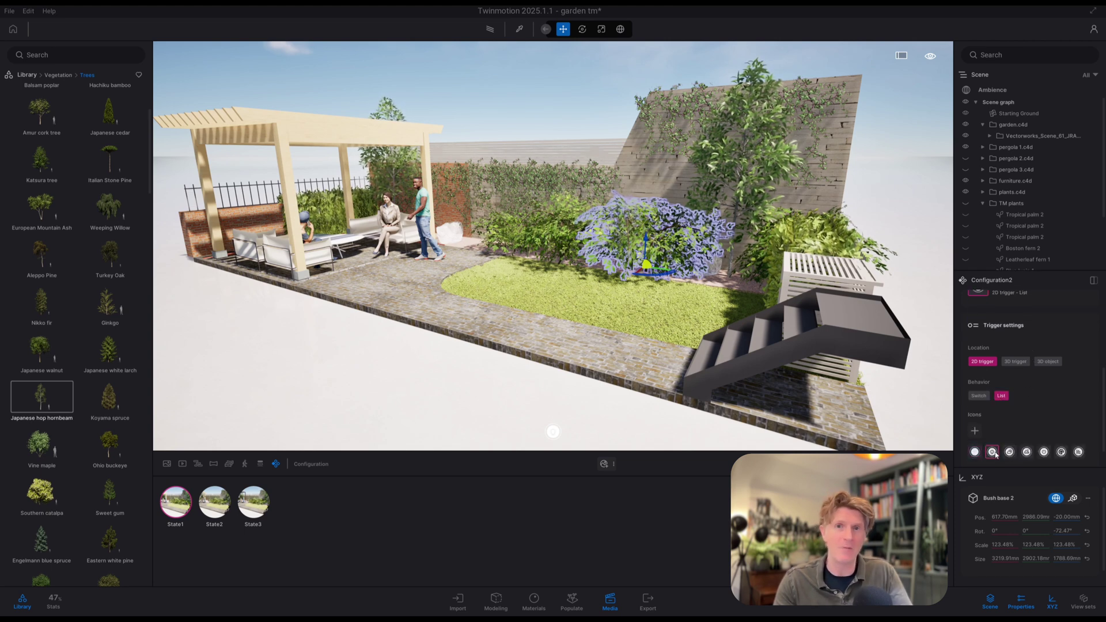
{"action": "left_click", "coordinate": [553, 432]}
{"action": "left_click", "coordinate": [553, 396]}
{"action": "left_click", "coordinate": [590, 396]}
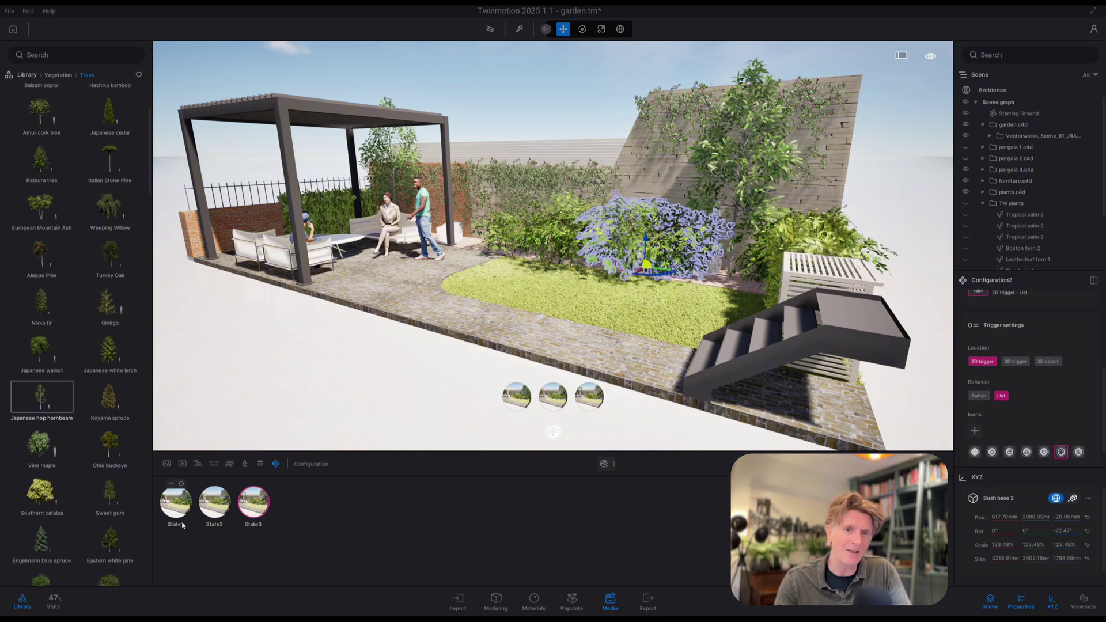
Return to the list of configurations and rename Configuration1 as "pergola options"
{"action": "left_click", "coordinate": [276, 463]}
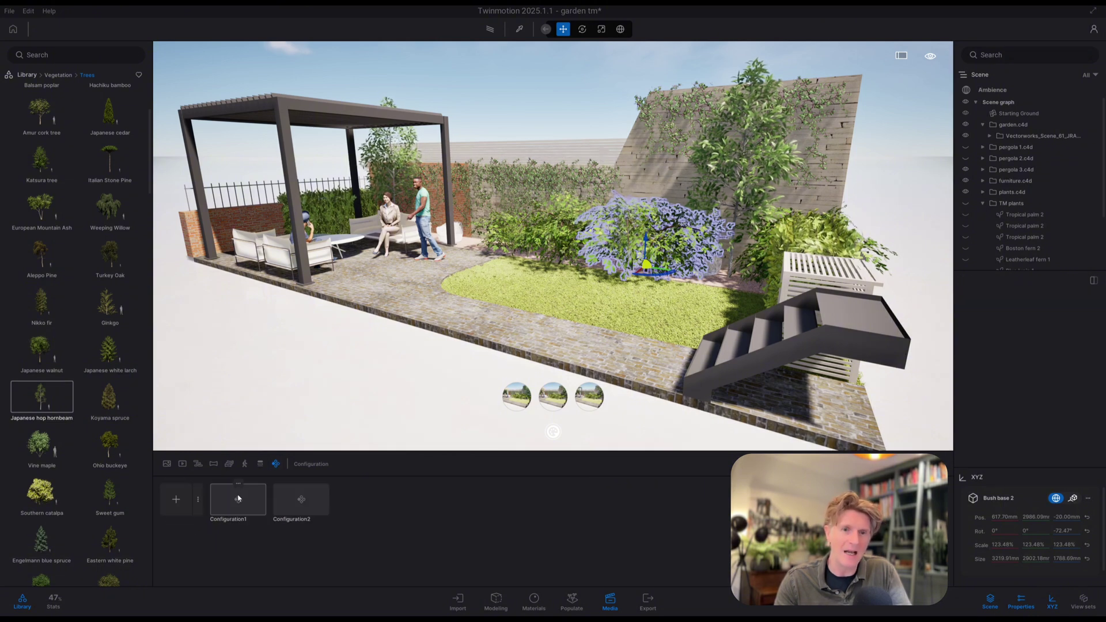
{"action": "left_click", "coordinate": [238, 484]}
{"action": "left_click", "coordinate": [239, 463]}
{"action": "type", "text": "pergola"}
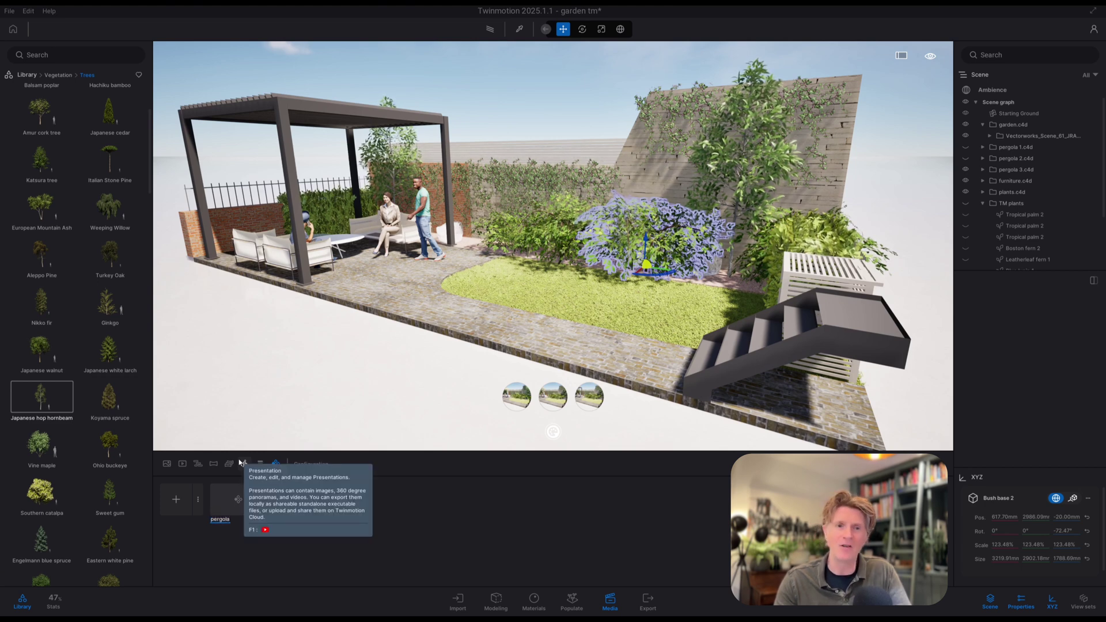
{"action": "type", "text": " options"}
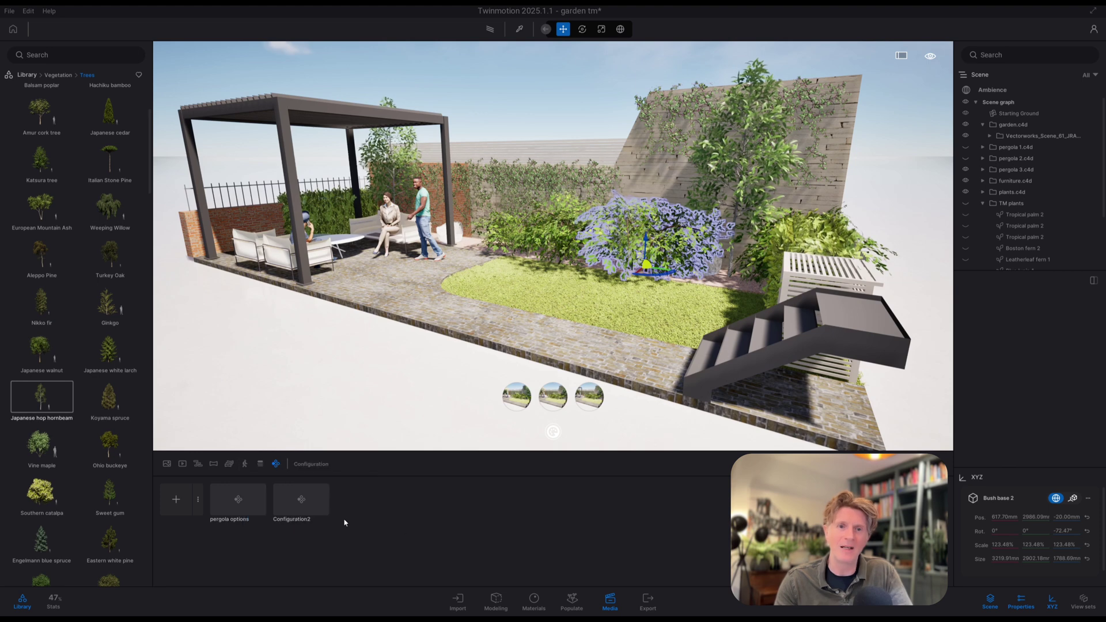
Rename Configuration2 as "plants options"
{"action": "double_click", "coordinate": [300, 498]}
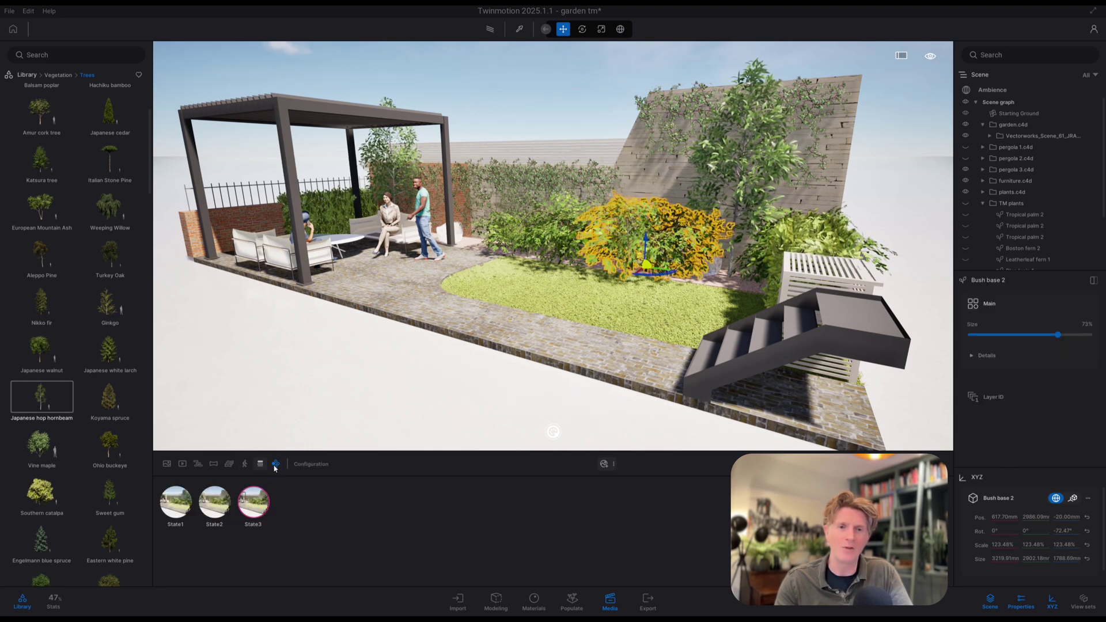
{"action": "left_click", "coordinate": [276, 464]}
{"action": "left_click", "coordinate": [301, 483]}
{"action": "left_click", "coordinate": [299, 460]}
{"action": "type", "text": "plans"}
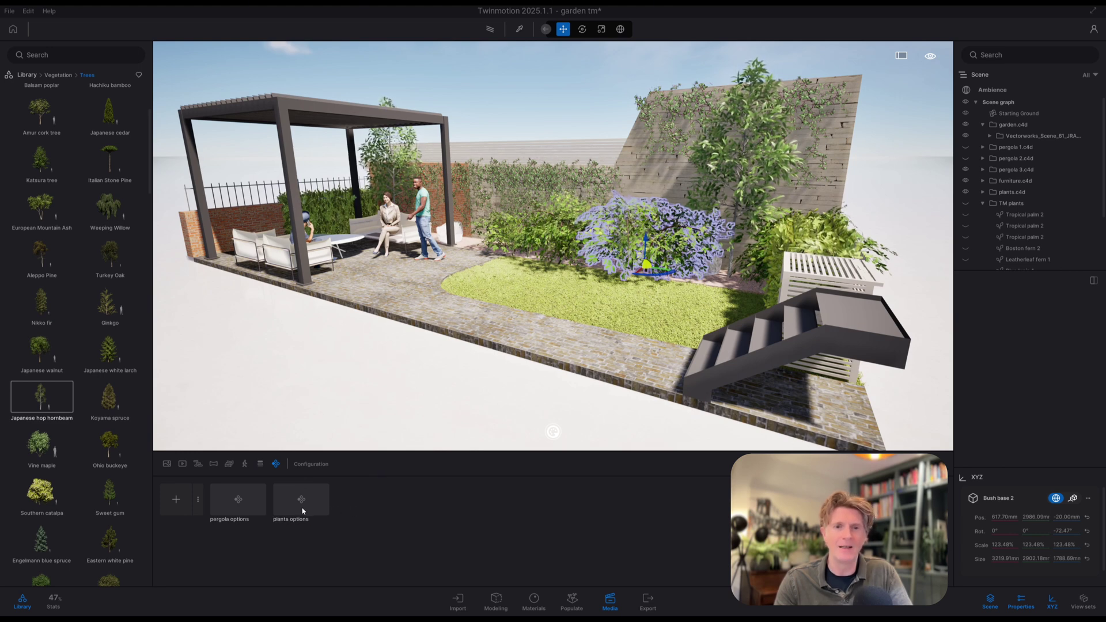
Recall the states of the pergola options configuration and those of plants options to check the plants in each
{"action": "left_click", "coordinate": [238, 499]}
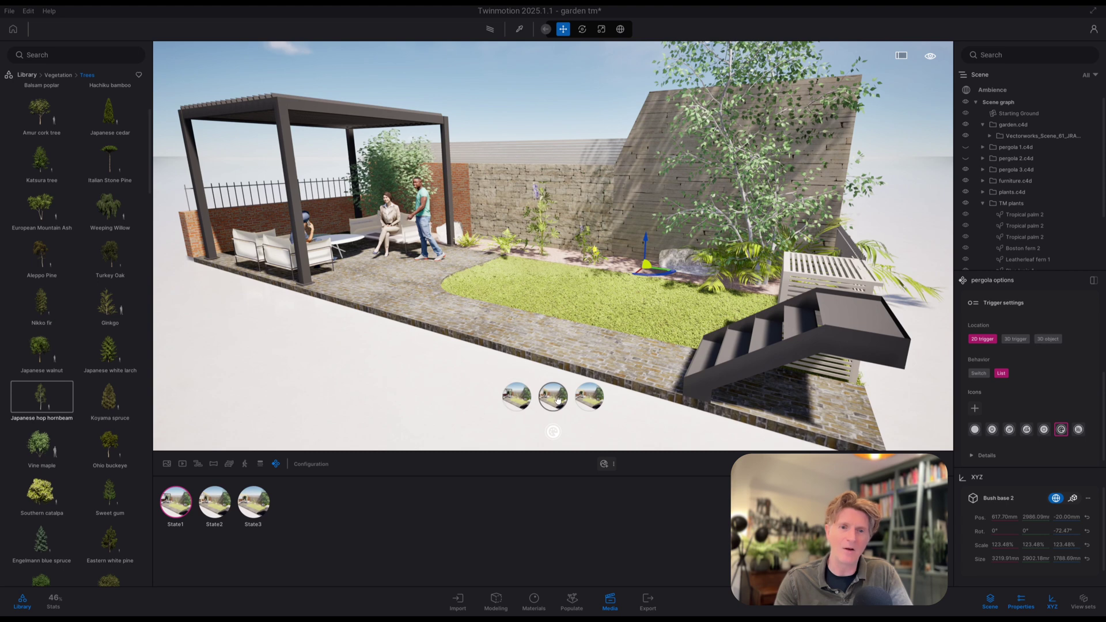
{"action": "left_click", "coordinate": [552, 396]}
{"action": "left_click", "coordinate": [589, 396]}
{"action": "left_click", "coordinate": [275, 465]}
{"action": "left_click", "coordinate": [303, 490]}
{"action": "left_click", "coordinate": [215, 501]}
{"action": "left_click", "coordinate": [253, 503]}
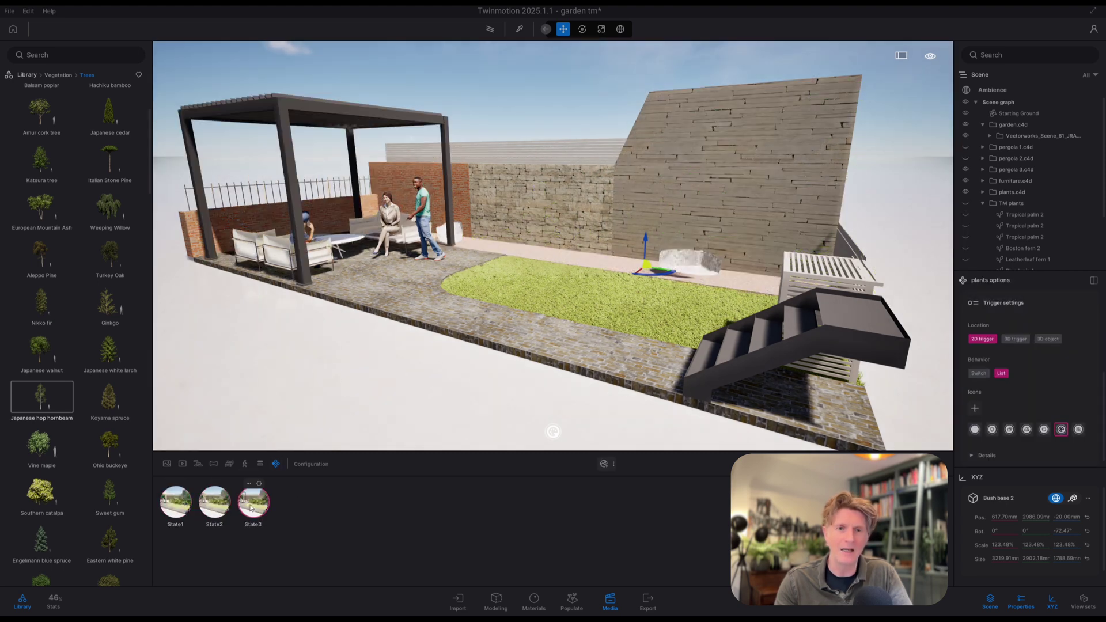
Show the Plants option 2 container in State1, State2 and State3 of plants options, update each state, and recheck the last two
{"action": "left_click", "coordinate": [191, 506]}
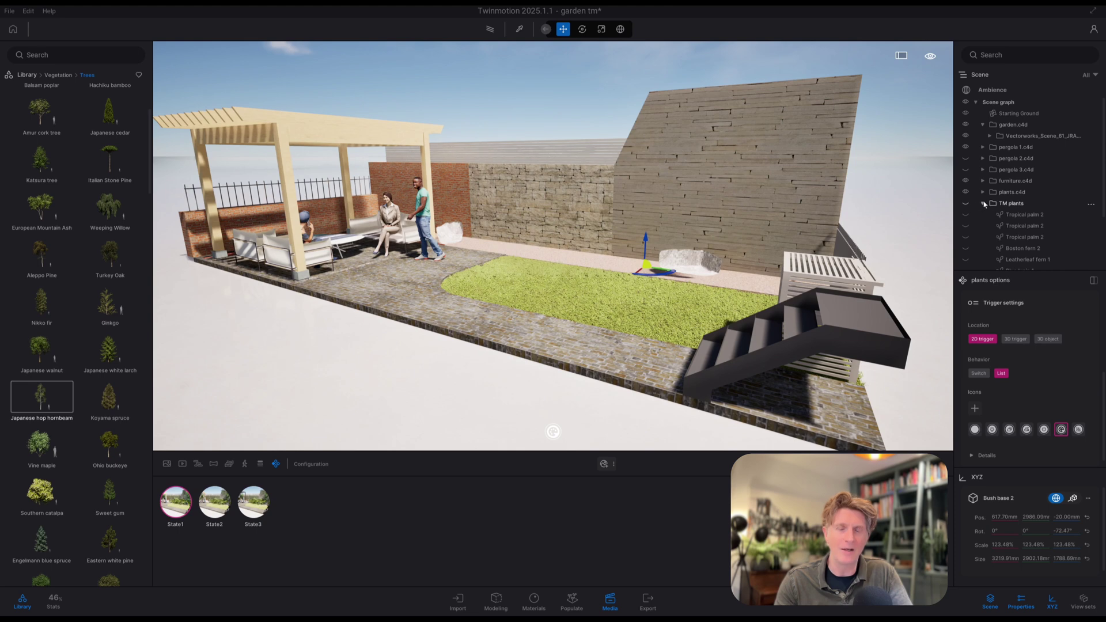
{"action": "scroll", "coordinate": [985, 206], "scroll_direction": "down", "scroll_amount": 3}
{"action": "left_click", "coordinate": [966, 264]}
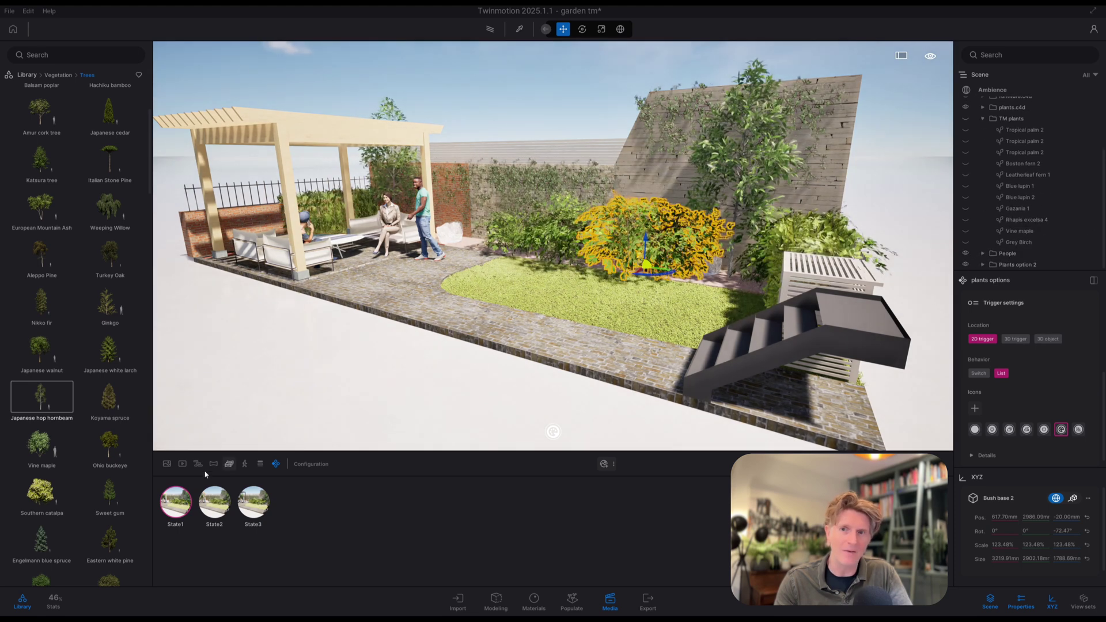
{"action": "left_click", "coordinate": [214, 501]}
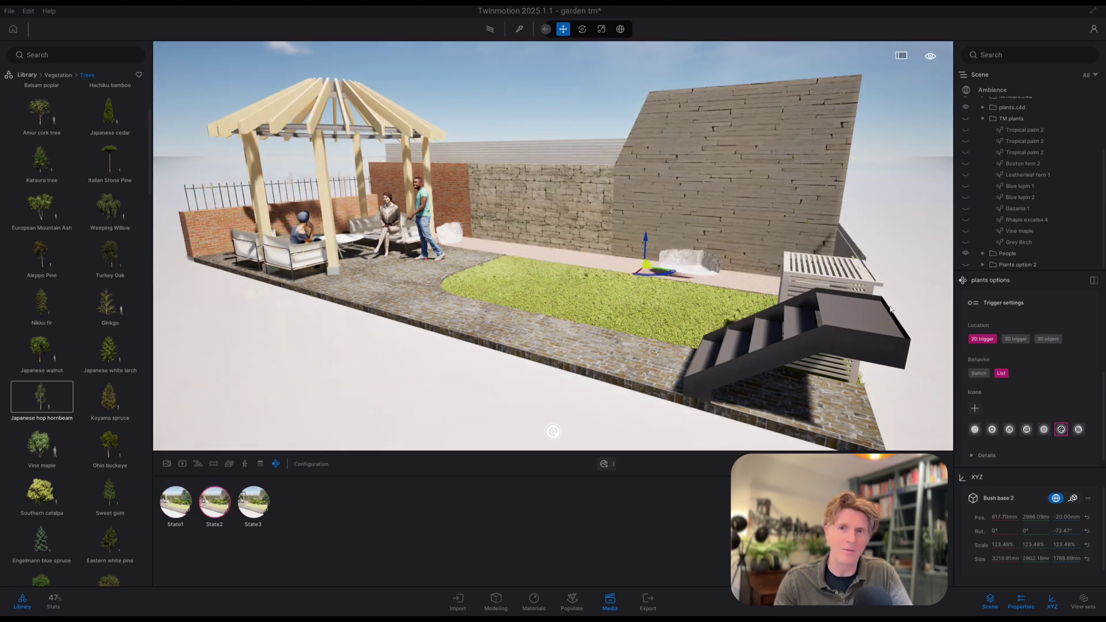
{"action": "left_click", "coordinate": [963, 266]}
{"action": "left_click", "coordinate": [965, 265]}
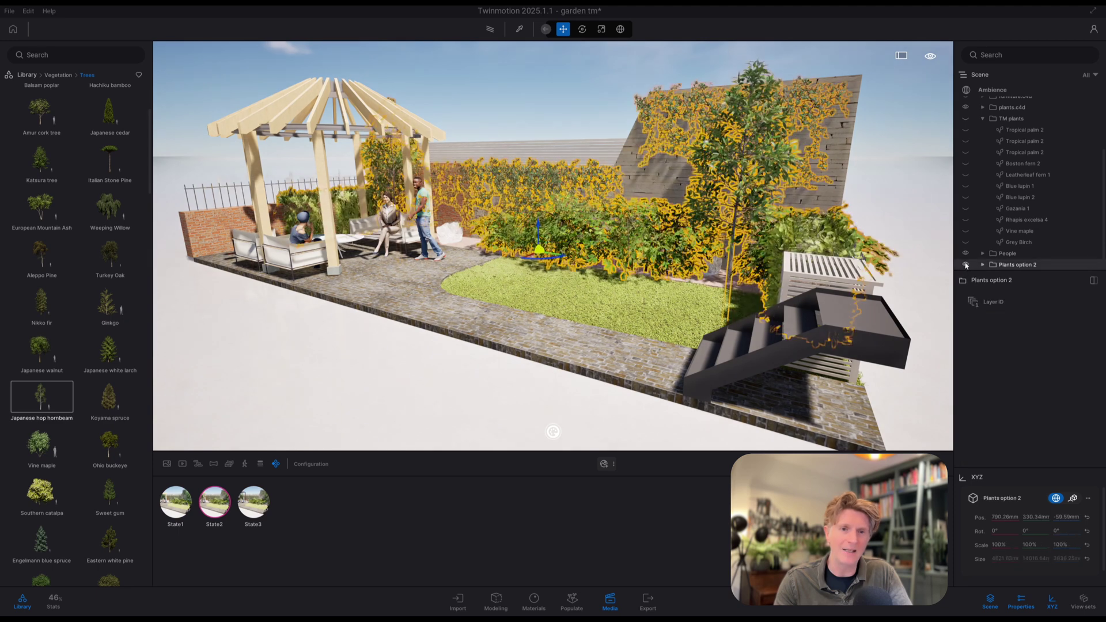
{"action": "left_click", "coordinate": [252, 502]}
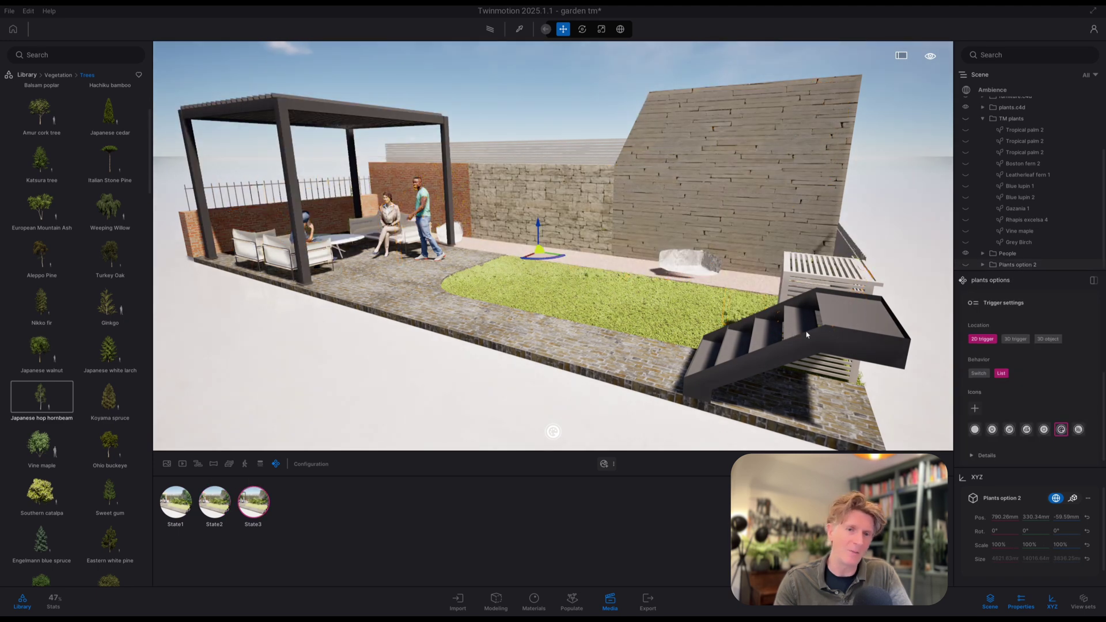
{"action": "left_click", "coordinate": [966, 265]}
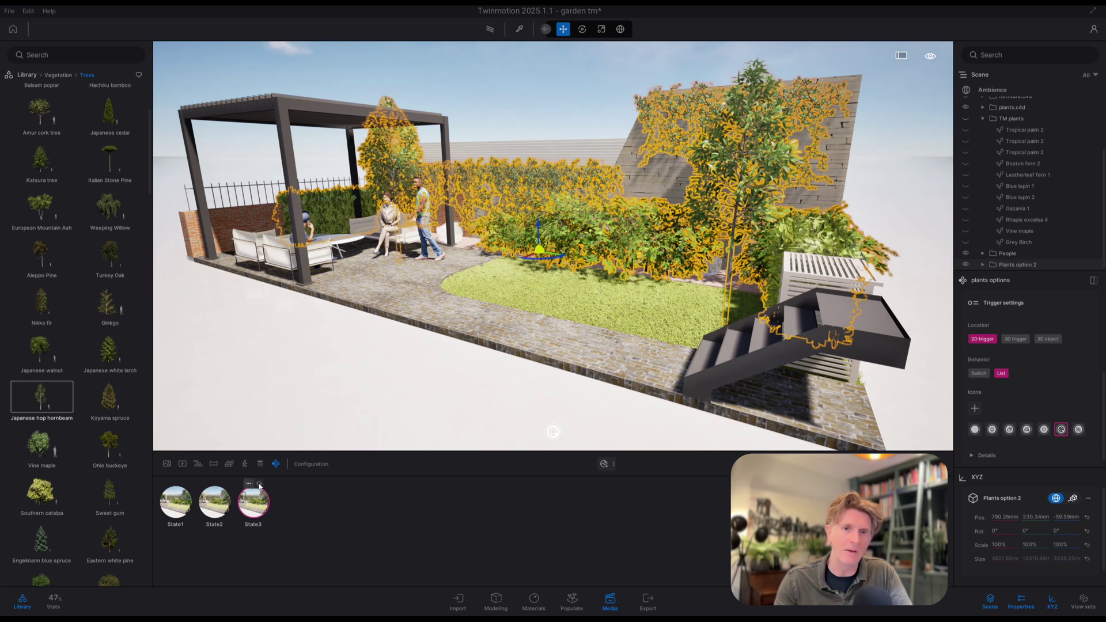
{"action": "left_click", "coordinate": [210, 502]}
{"action": "left_click", "coordinate": [254, 502]}
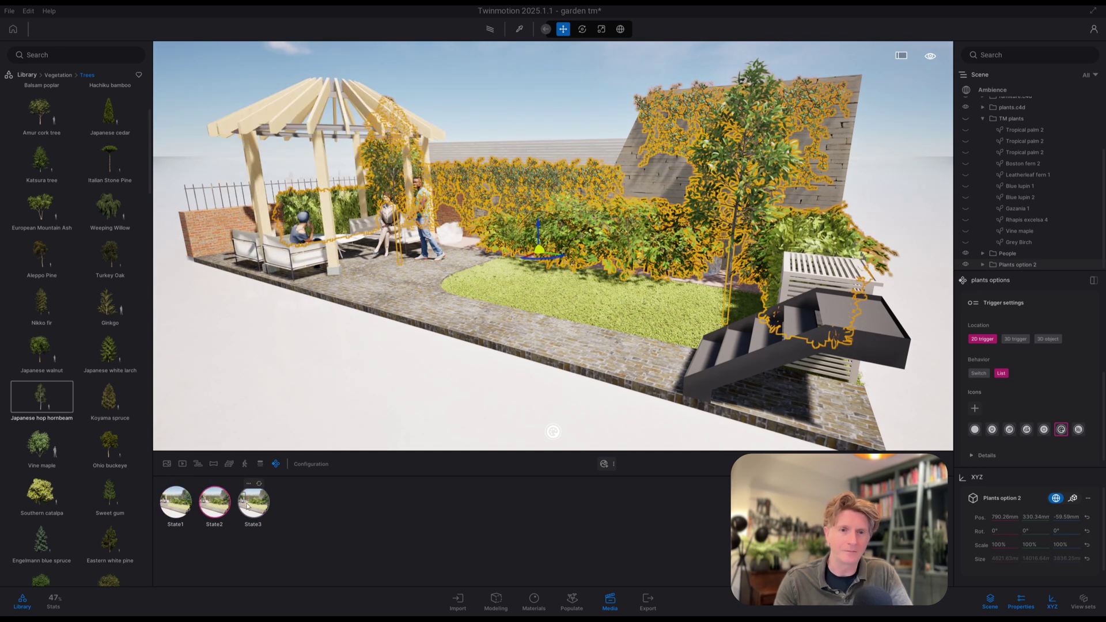
Switch to the full-screen view and preview all three states of the pergola options configuration
{"action": "left_click", "coordinate": [905, 54]}
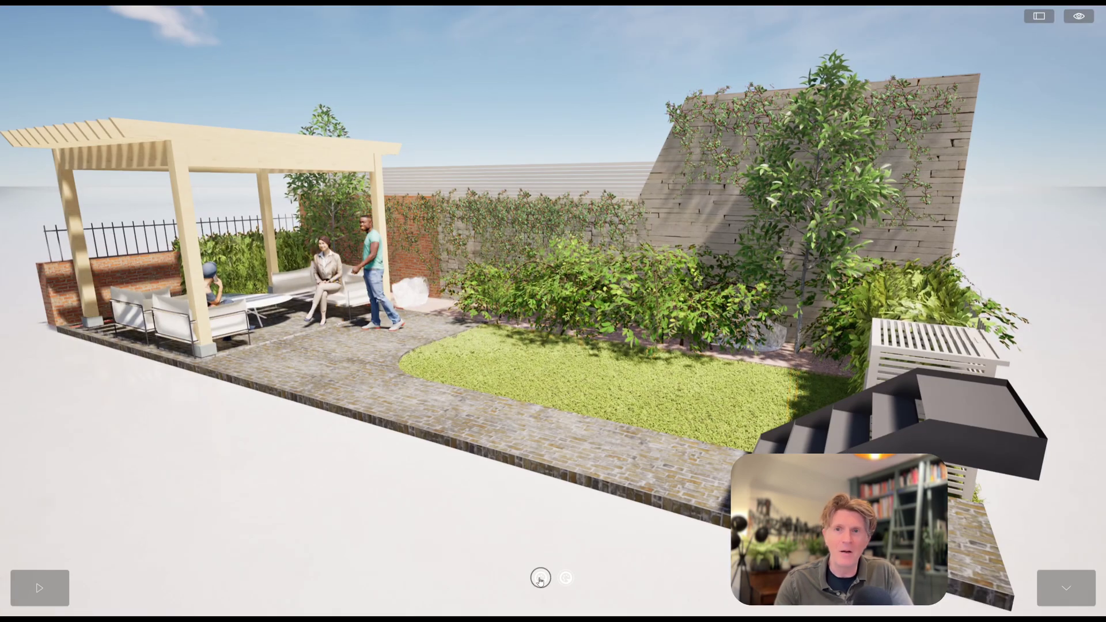
{"action": "mouse_move", "coordinate": [540, 578]}
{"action": "left_click", "coordinate": [512, 546]}
{"action": "left_click", "coordinate": [540, 545]}
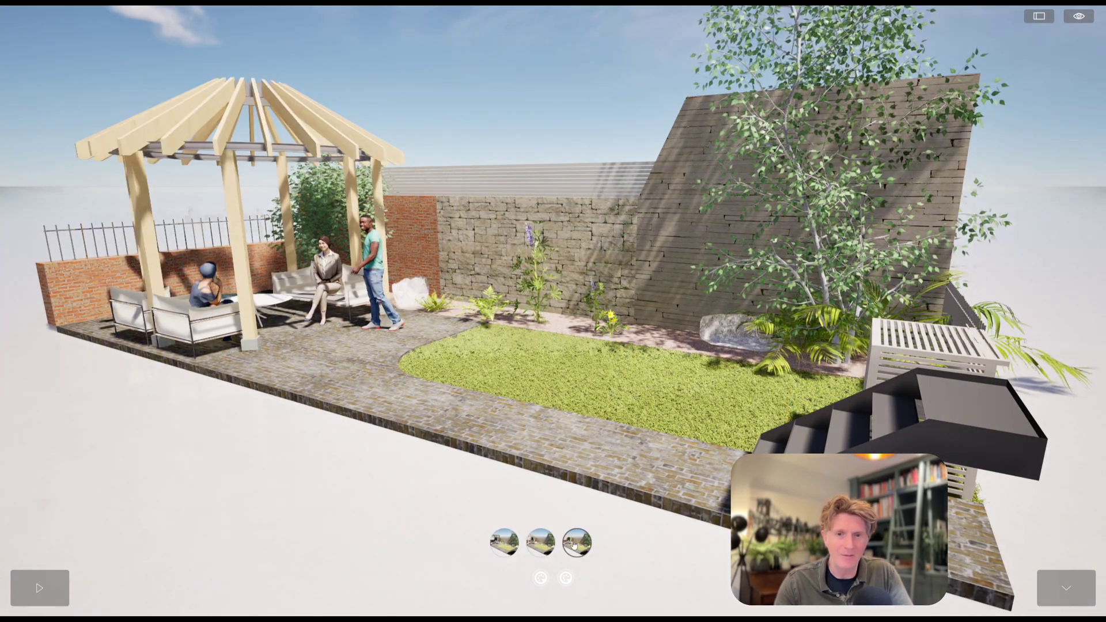
{"action": "left_click", "coordinate": [577, 546]}
Preview the three plants options states in full screen while viewing the garden from different angles
{"action": "left_click", "coordinate": [566, 581]}
{"action": "left_click", "coordinate": [531, 545]}
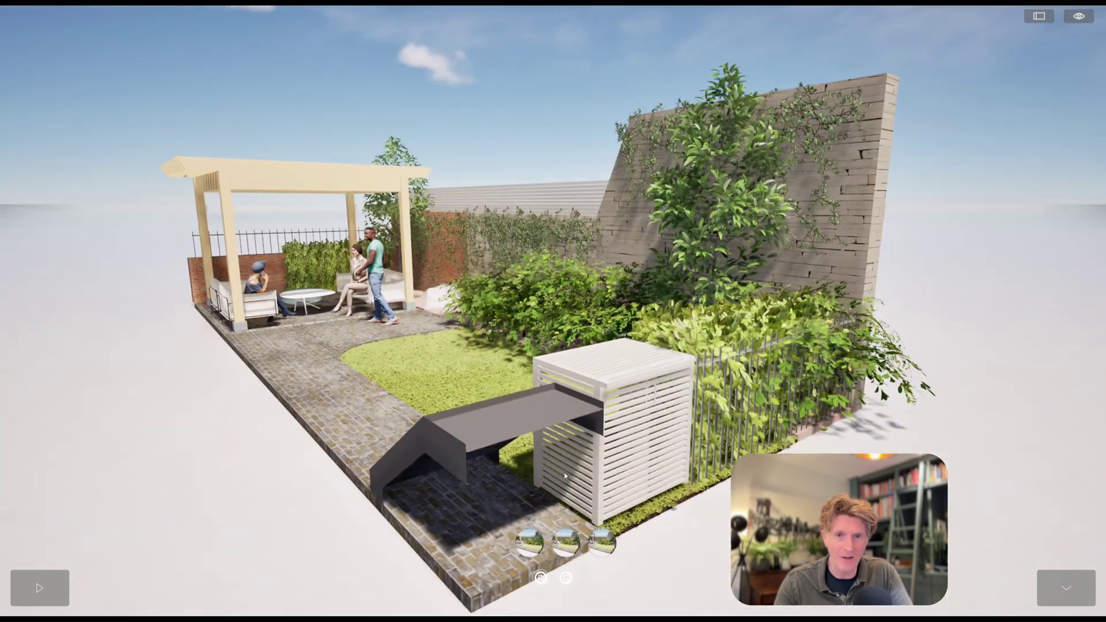
{"action": "left_click", "coordinate": [565, 543]}
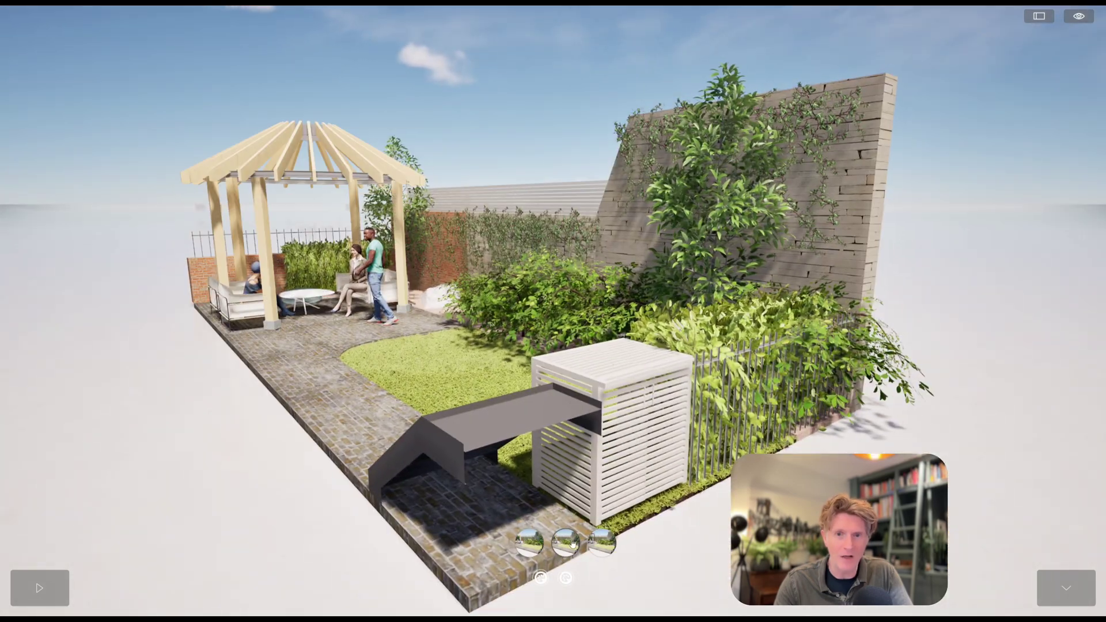
{"action": "left_click", "coordinate": [602, 545]}
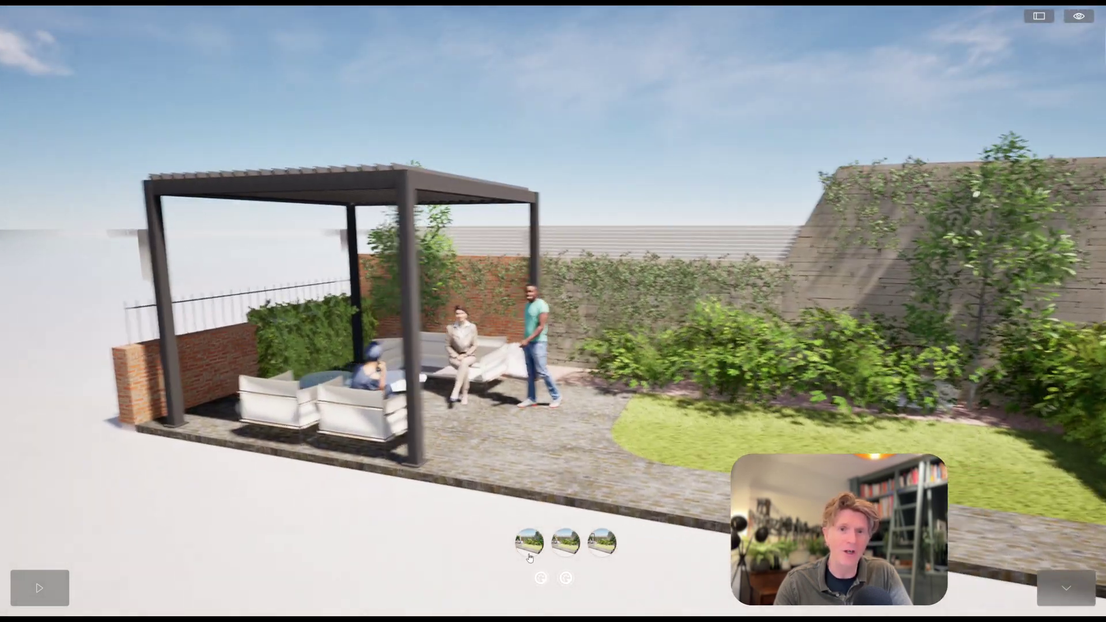
{"action": "left_click", "coordinate": [601, 545]}
{"action": "left_click", "coordinate": [599, 546]}
Compare the three pergola options states again, and recall the third state of plants options
{"action": "left_click", "coordinate": [541, 578]}
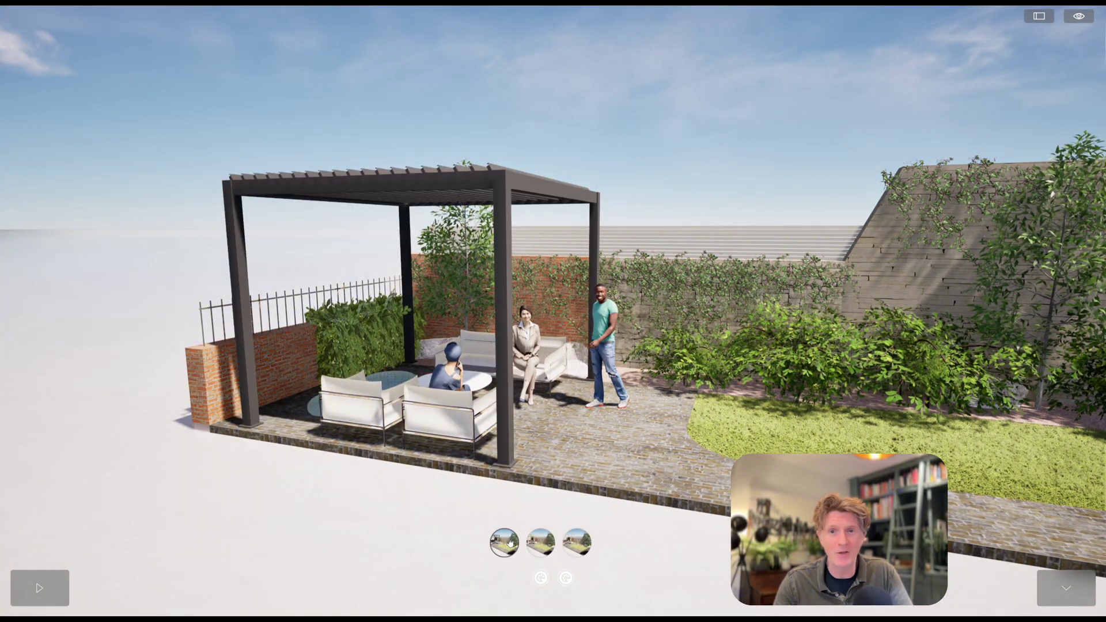
{"action": "left_click", "coordinate": [507, 543]}
{"action": "left_click", "coordinate": [541, 542]}
{"action": "left_click", "coordinate": [577, 543]}
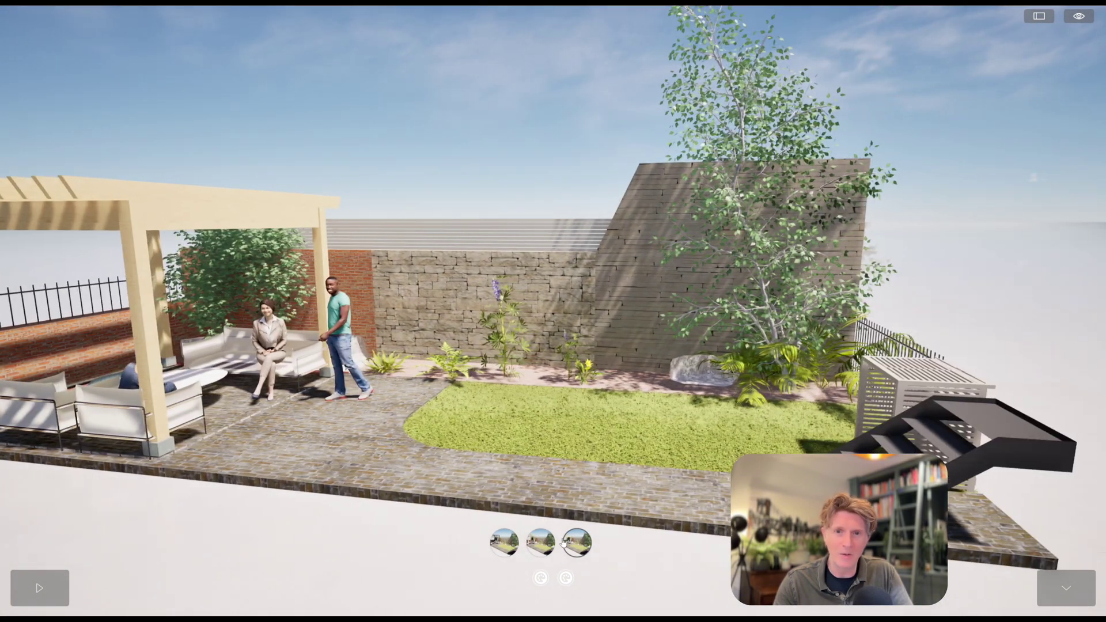
{"action": "left_click", "coordinate": [565, 578]}
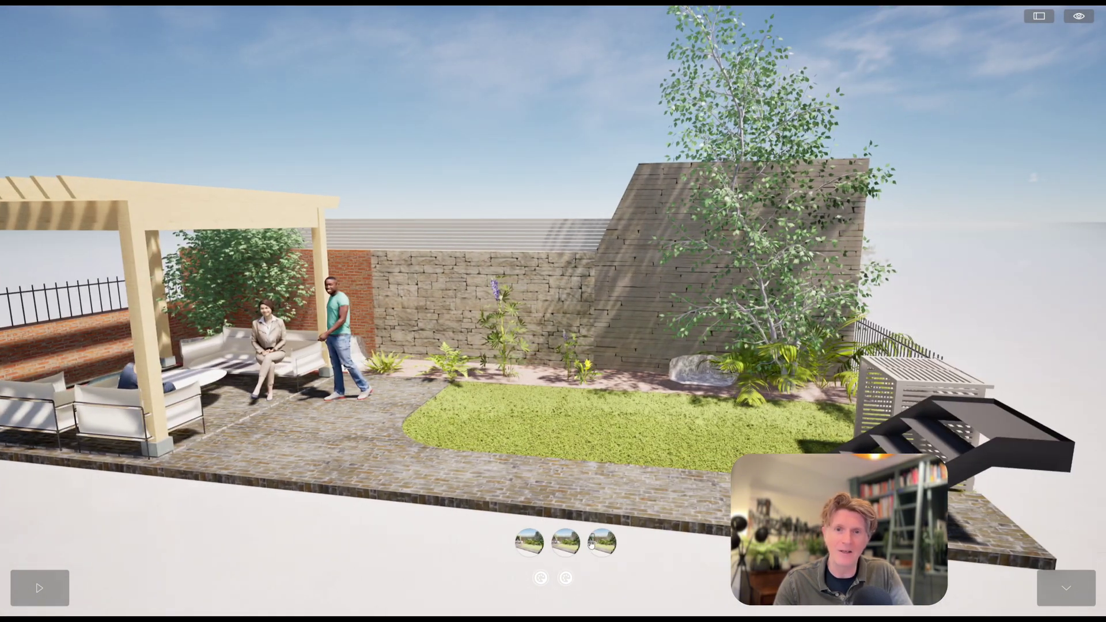
{"action": "left_click", "coordinate": [601, 543]}
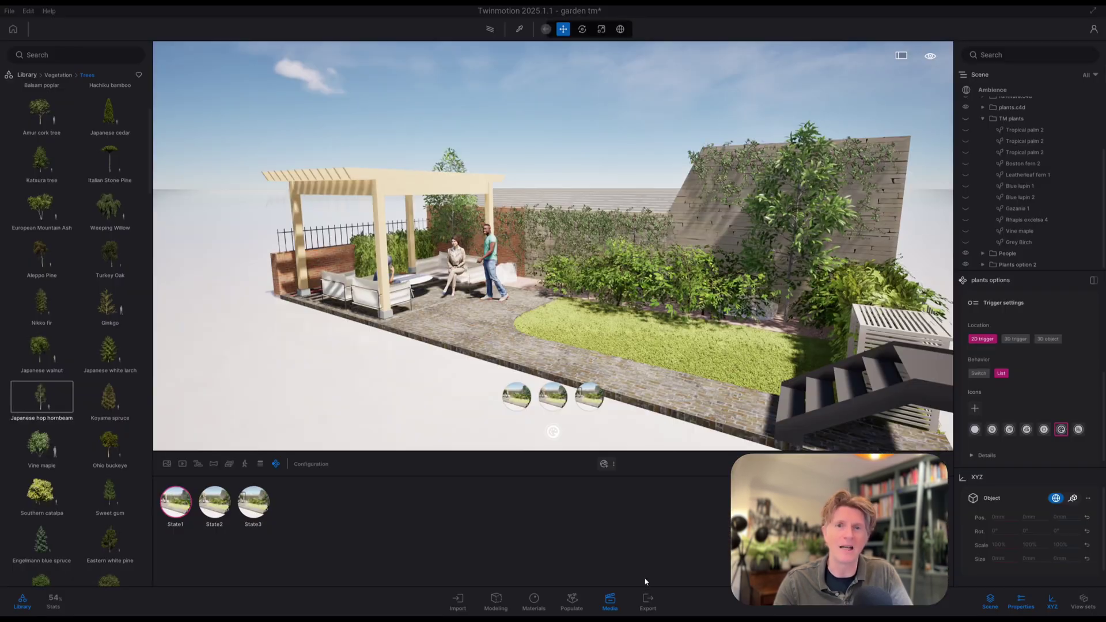
Save the project and select Presentation1 for local export
{"action": "key", "text": "ctrl+shift+s"}
{"action": "left_click", "coordinate": [658, 522]}
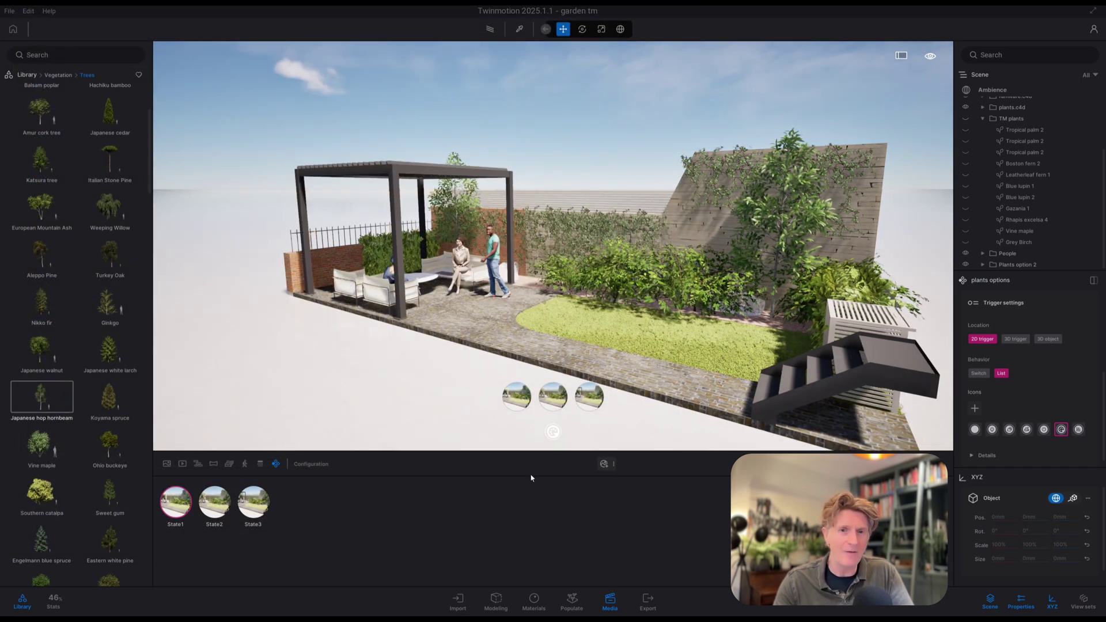
{"action": "left_click", "coordinate": [646, 602]}
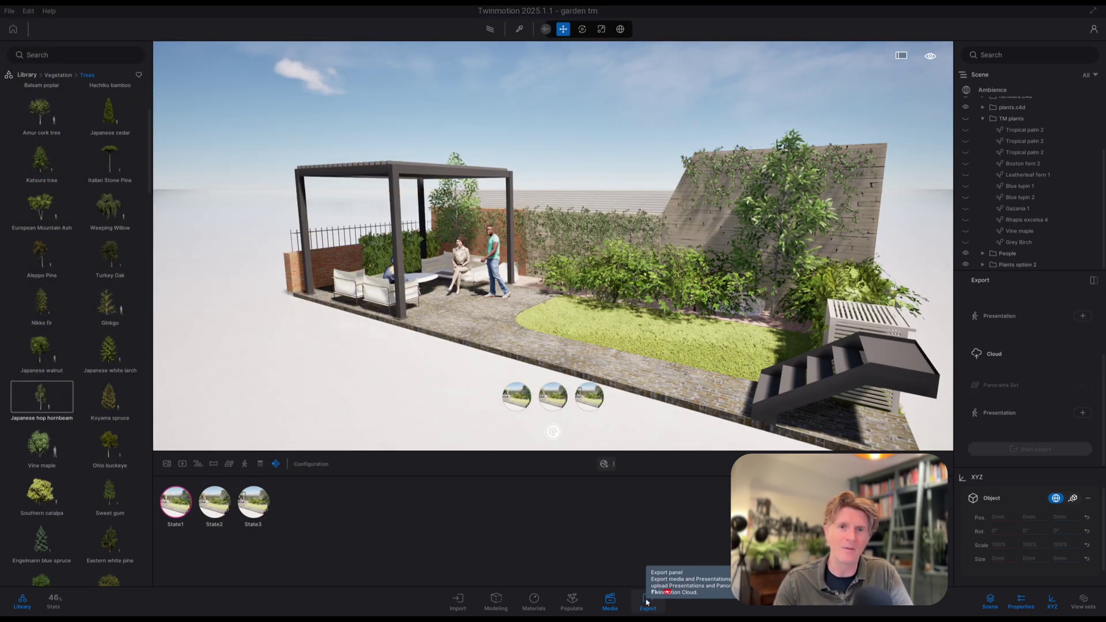
{"action": "left_click", "coordinate": [1083, 317]}
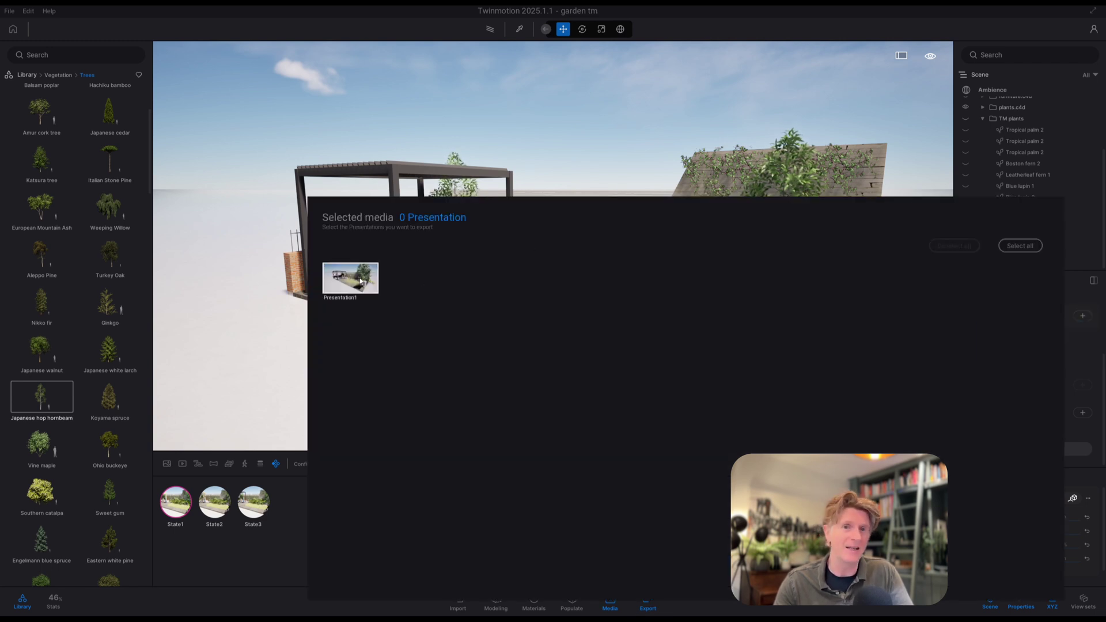
{"action": "left_click", "coordinate": [356, 283]}
{"action": "left_click", "coordinate": [1081, 450]}
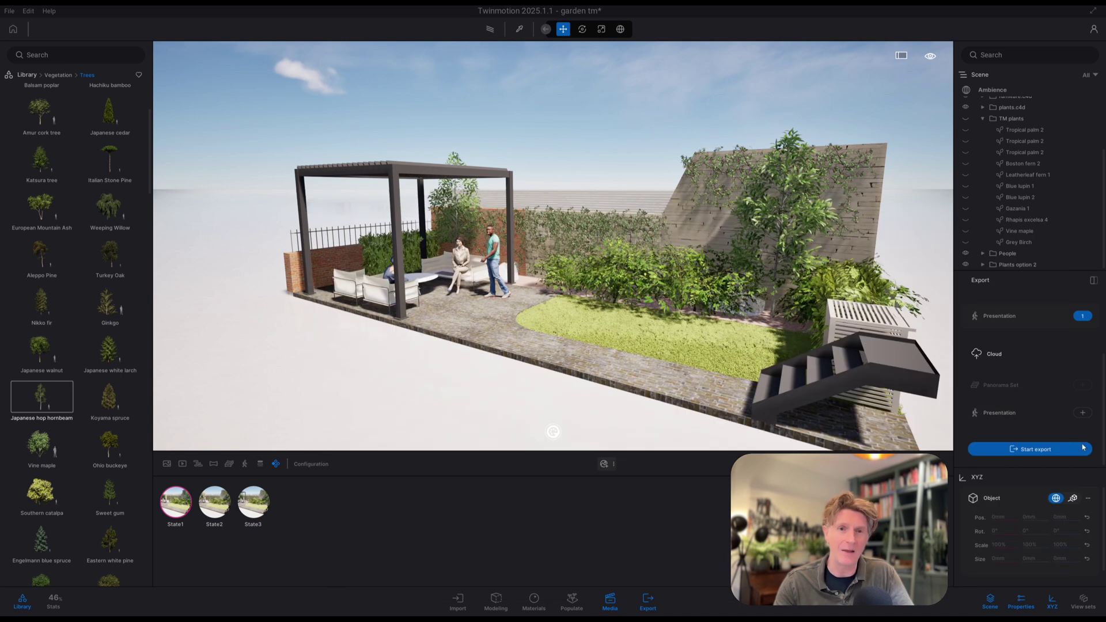
Select Presentation1 for export to the cloud as well
{"action": "left_click", "coordinate": [1083, 413]}
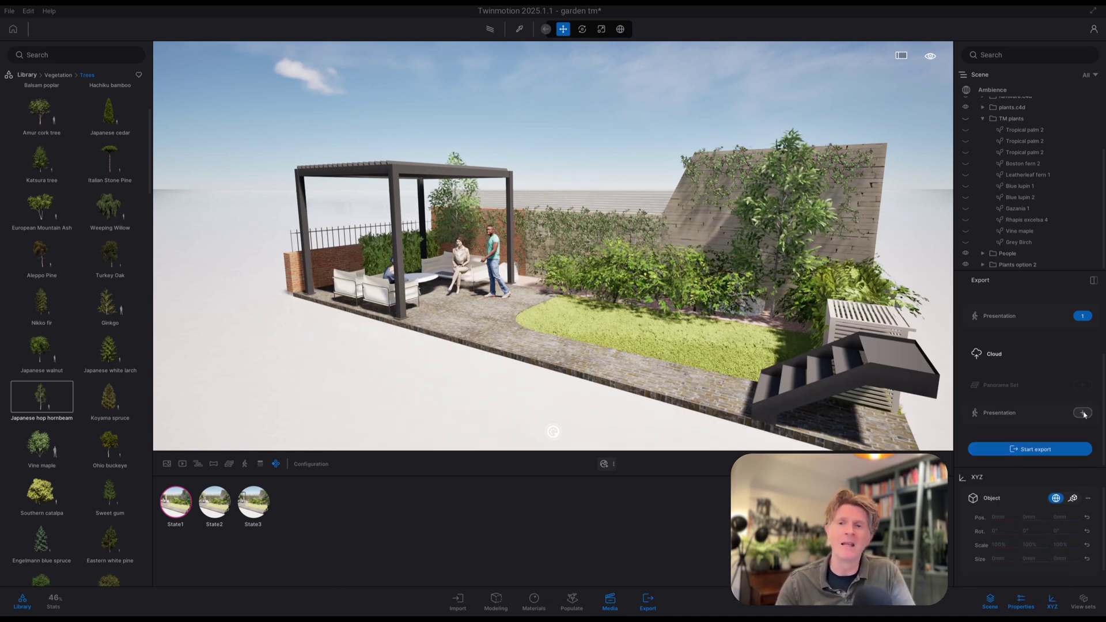
{"action": "left_click", "coordinate": [354, 281]}
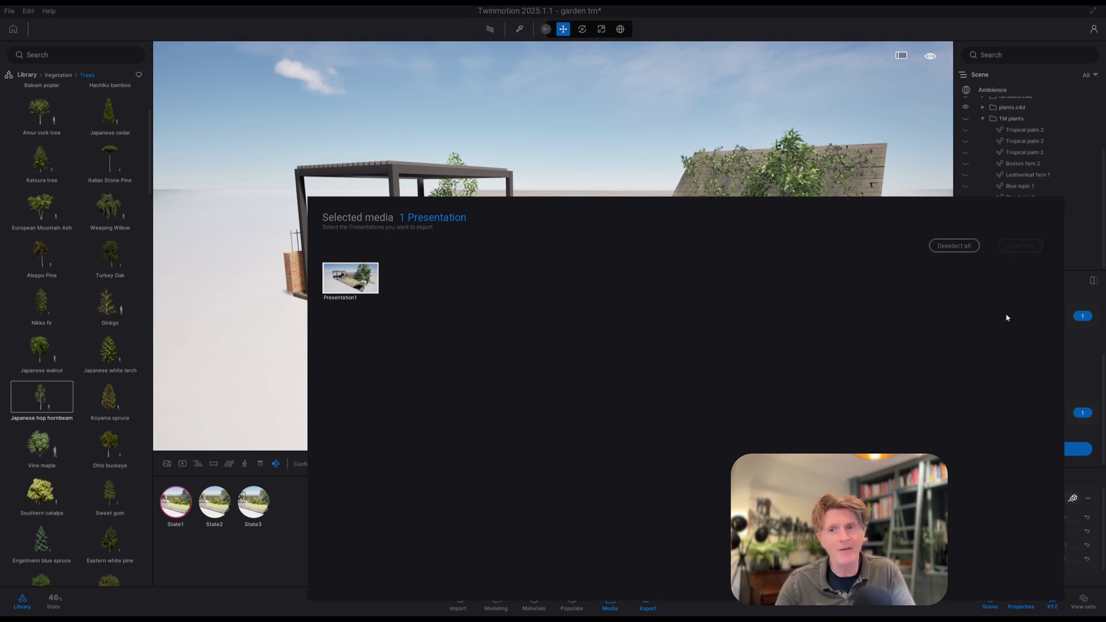
{"action": "left_click", "coordinate": [1069, 337]}
Select all four images for local export, and remove the presentation from the local export selection
{"action": "scroll", "coordinate": [1015, 355], "scroll_direction": "up", "scroll_amount": 3}
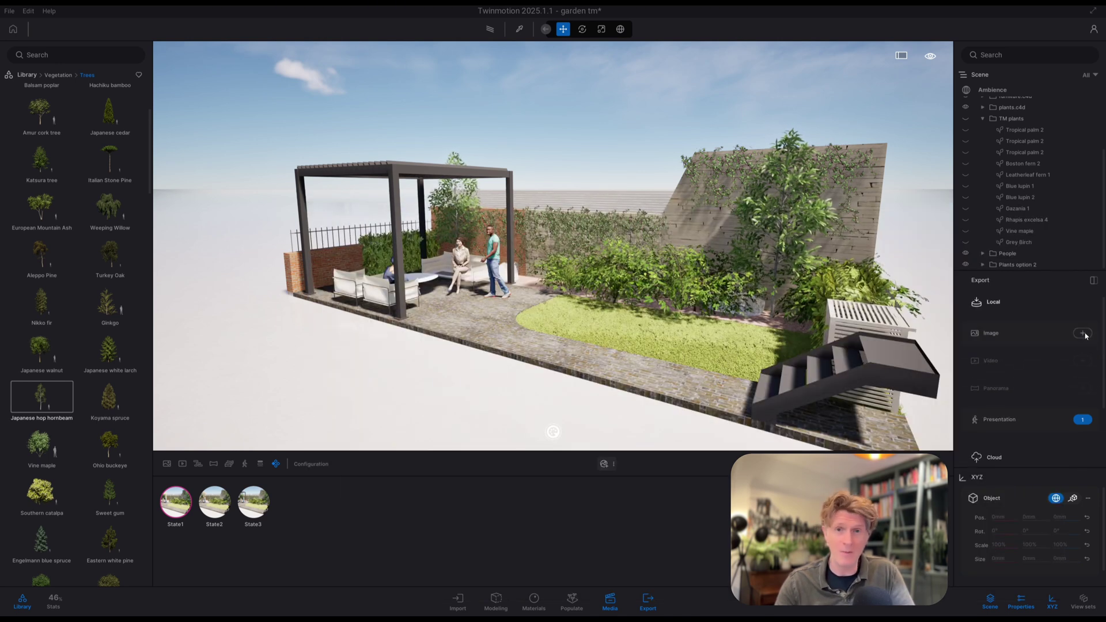
{"action": "left_click", "coordinate": [1083, 333]}
{"action": "left_click", "coordinate": [1021, 245]}
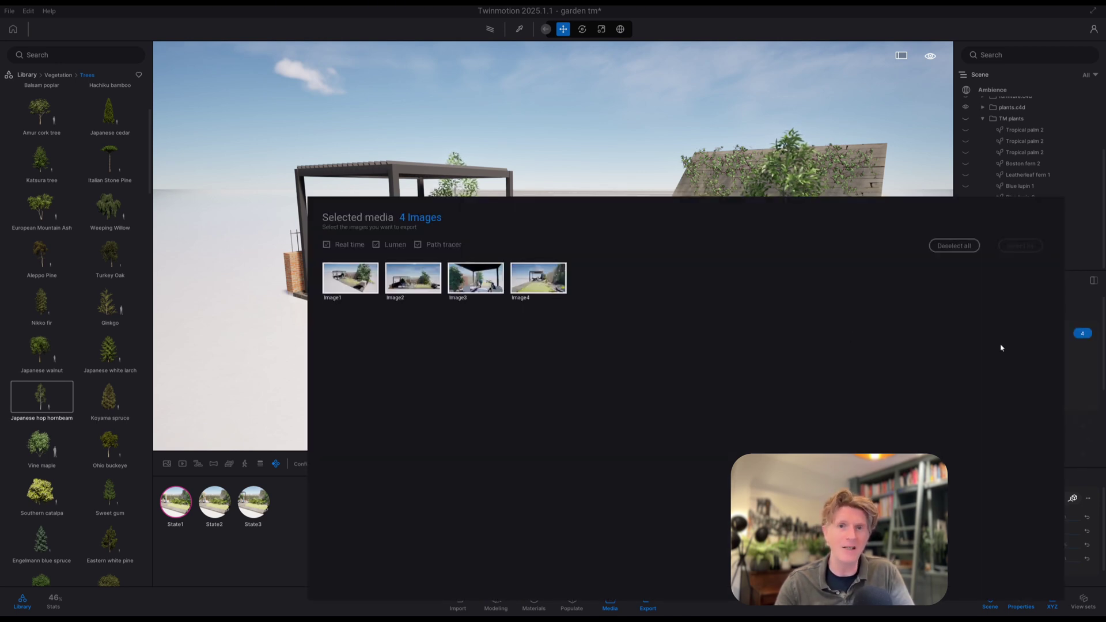
{"action": "left_click", "coordinate": [1073, 337]}
{"action": "scroll", "coordinate": [1044, 407], "scroll_direction": "down", "scroll_amount": 3}
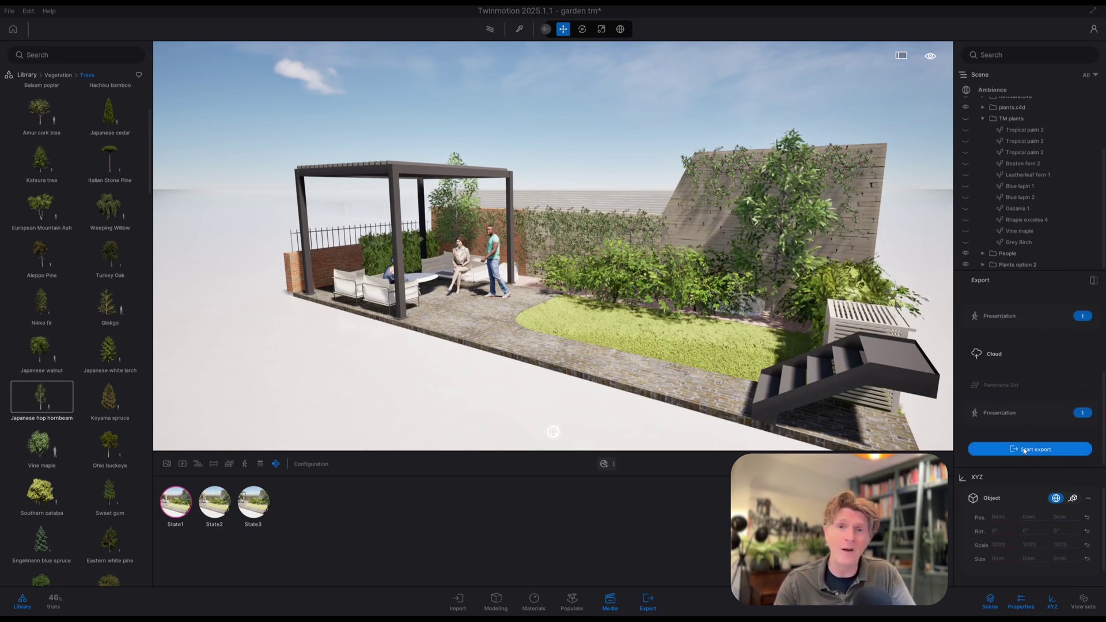
{"action": "left_click", "coordinate": [1081, 330]}
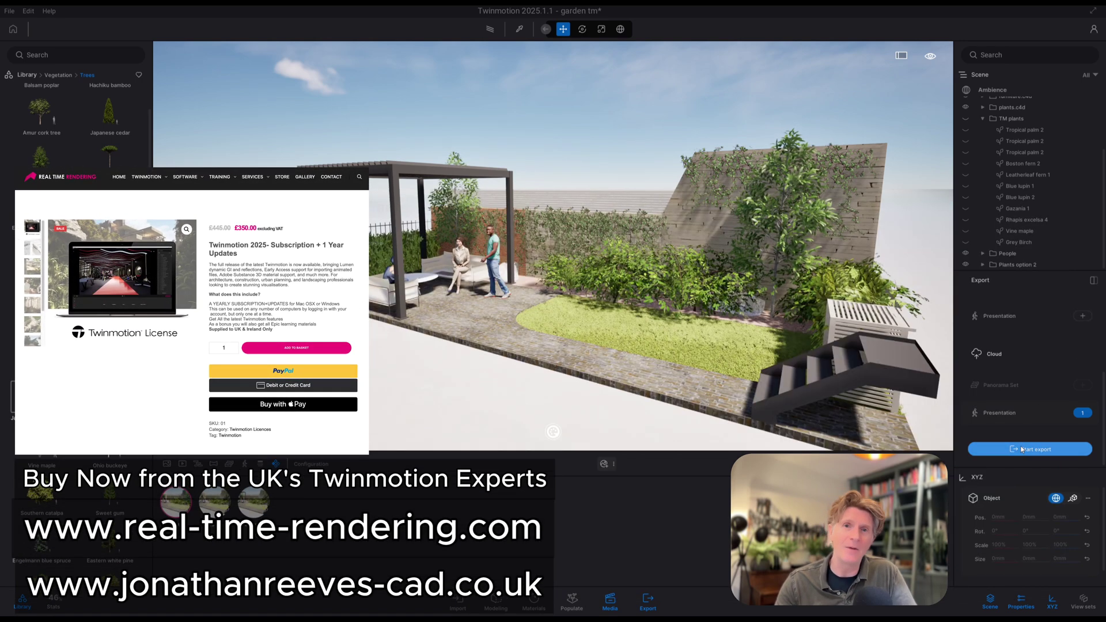
Export the selected images to the RENDERS folder and the presentation to the cloud, and open Twinmotion Cloud
{"action": "left_click", "coordinate": [1022, 449]}
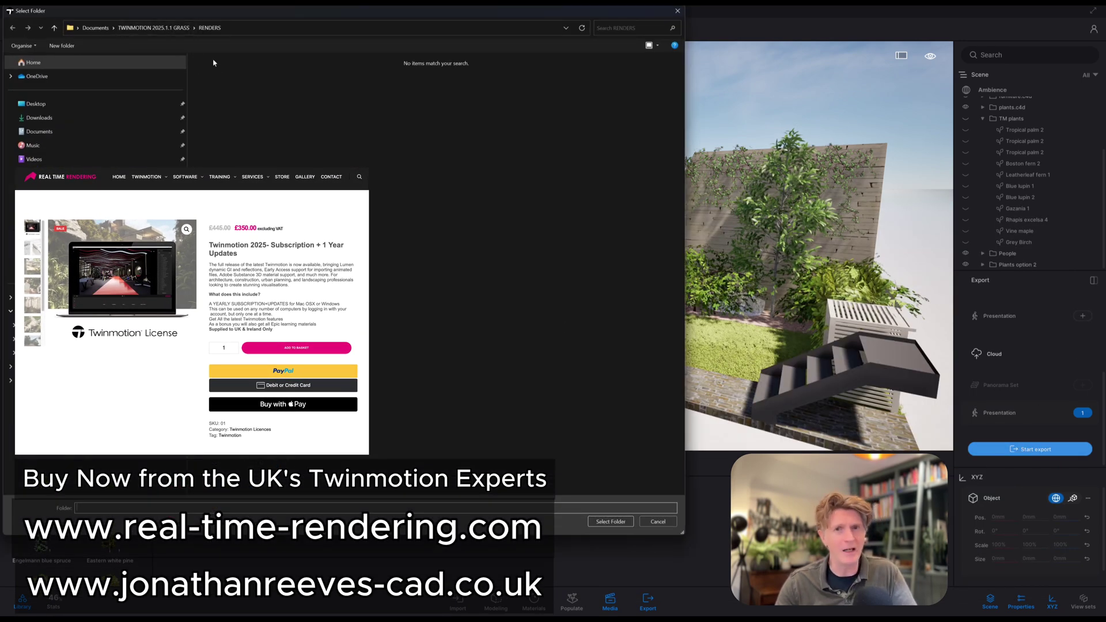
{"action": "left_click", "coordinate": [609, 522]}
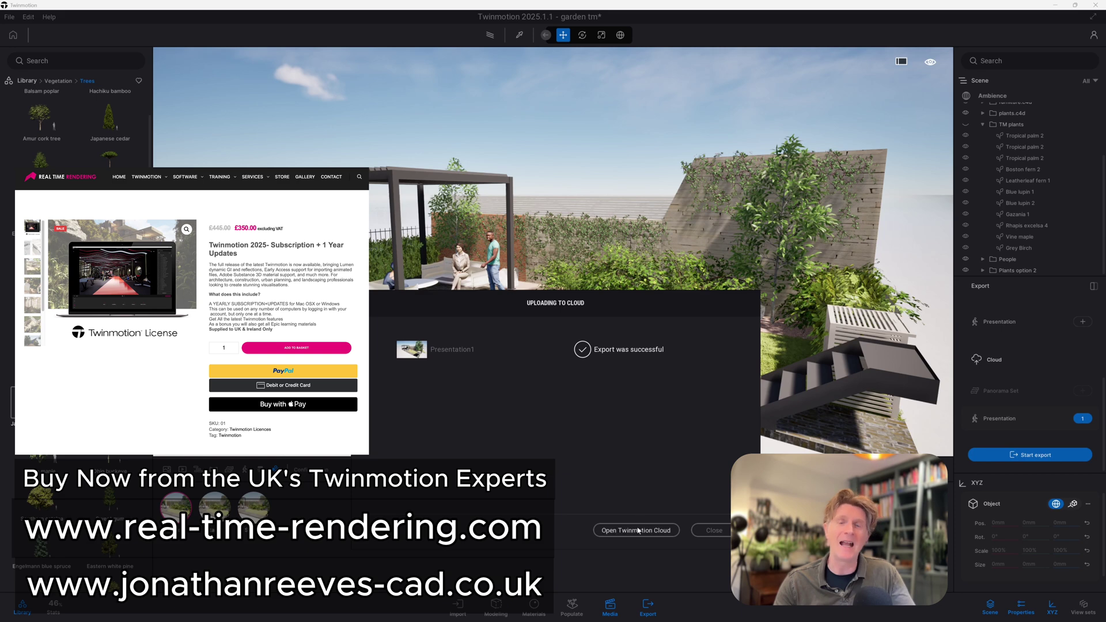
{"action": "left_click", "coordinate": [636, 529]}
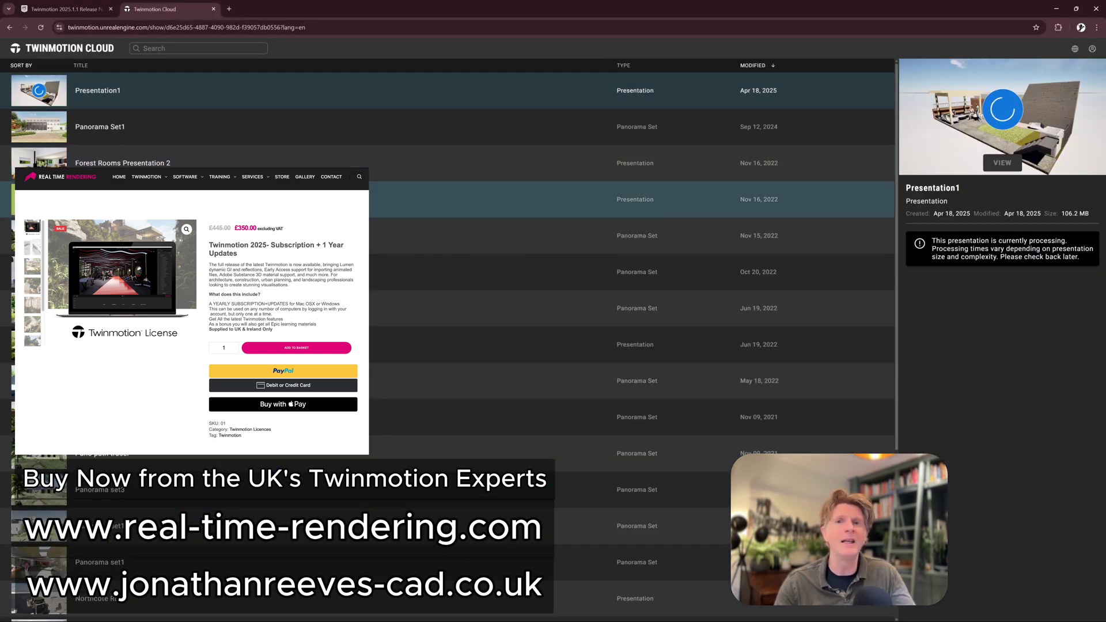
Open the Forest Rooms Panorama Set in the cloud viewer, dismiss the welcome controls and look around the scene
{"action": "left_click", "coordinate": [725, 237]}
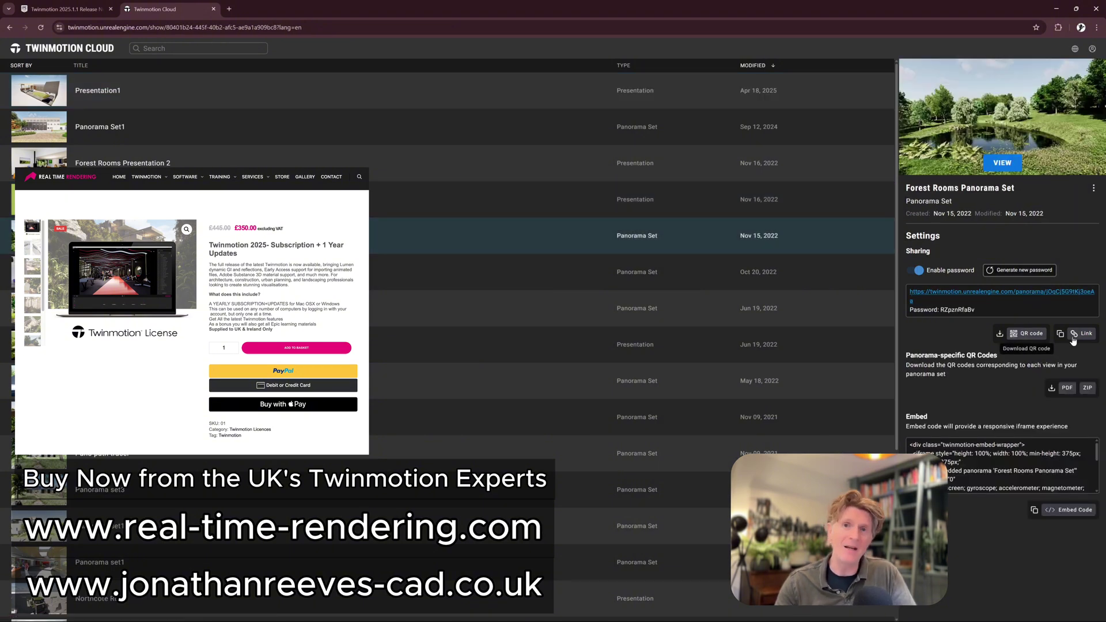
{"action": "left_click", "coordinate": [989, 166]}
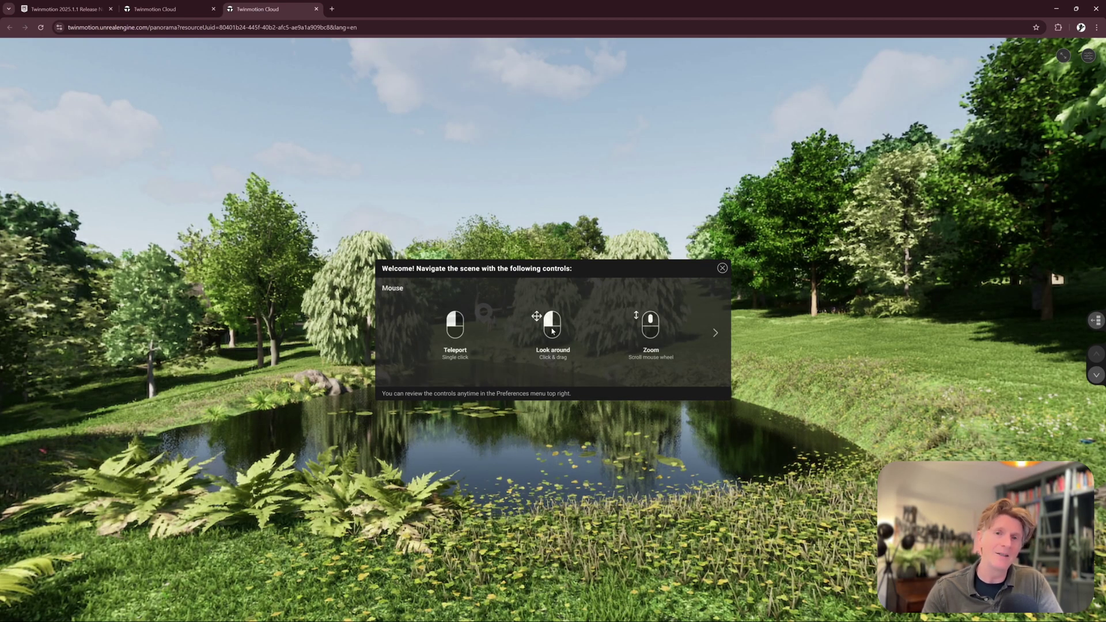
{"action": "left_click", "coordinate": [722, 268]}
{"action": "mouse_move", "coordinate": [634, 384]}
{"action": "left_mouse_down"}
{"action": "mouse_move", "coordinate": [432, 368]}
{"action": "mouse_move", "coordinate": [647, 340]}
{"action": "mouse_move", "coordinate": [797, 358]}
{"action": "left_mouse_up"}
{"action": "mouse_move", "coordinate": [444, 374]}
{"action": "left_mouse_down"}
{"action": "mouse_move", "coordinate": [599, 398]}
{"action": "mouse_move", "coordinate": [572, 342]}
{"action": "left_mouse_up"}
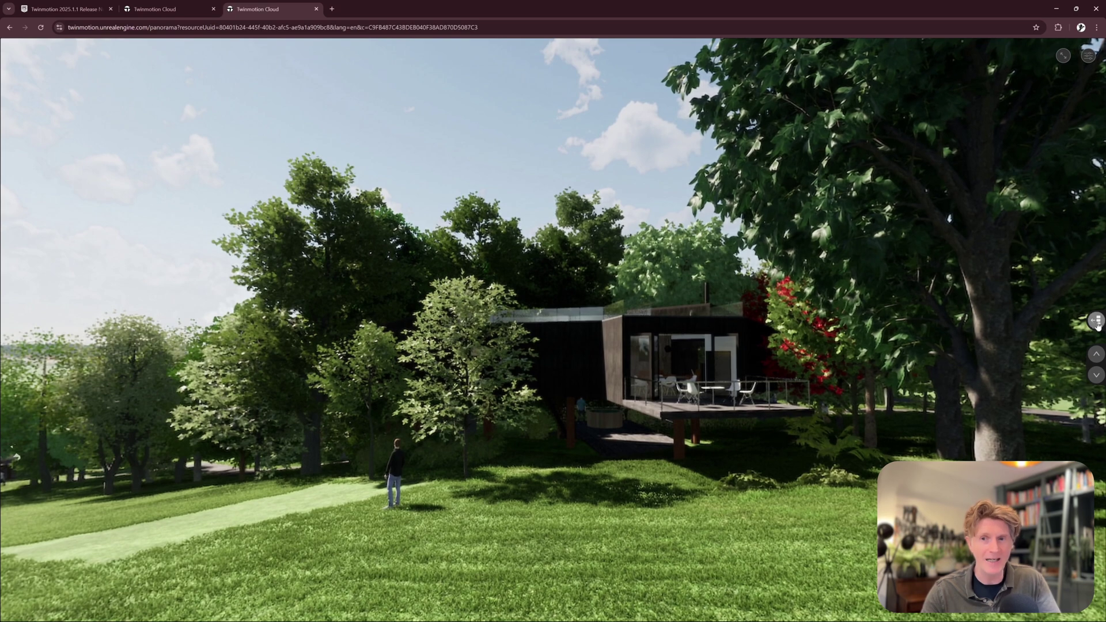
Show the panorama thumbnails and visit the living room panorama, Panorama7 and the ninth panorama
{"action": "left_click", "coordinate": [1097, 323]}
{"action": "left_click", "coordinate": [1060, 355]}
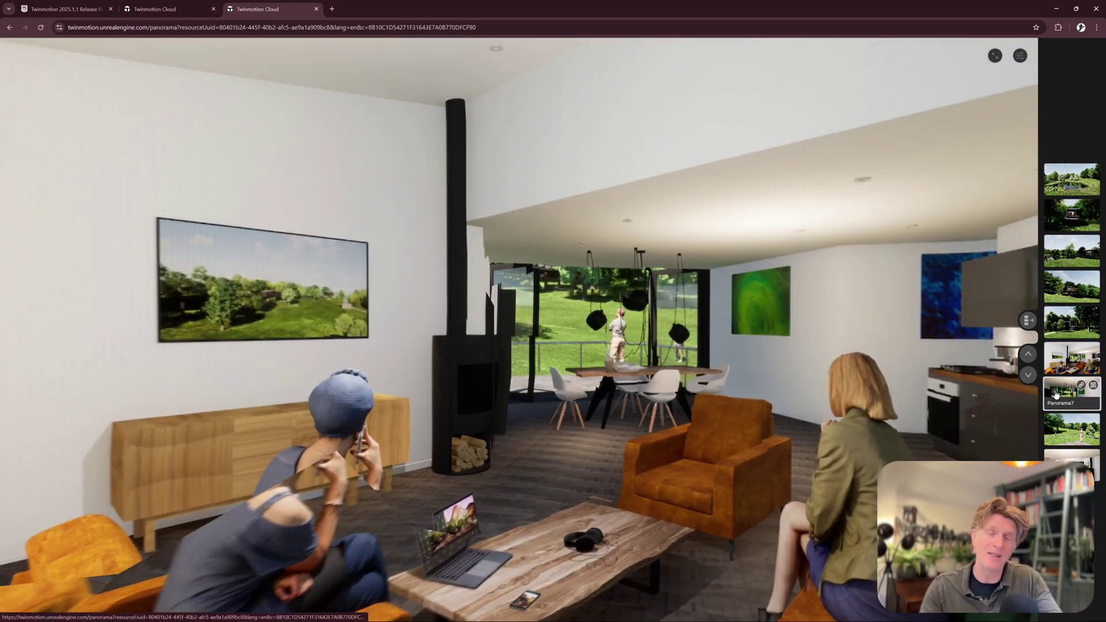
{"action": "left_click", "coordinate": [1056, 393]}
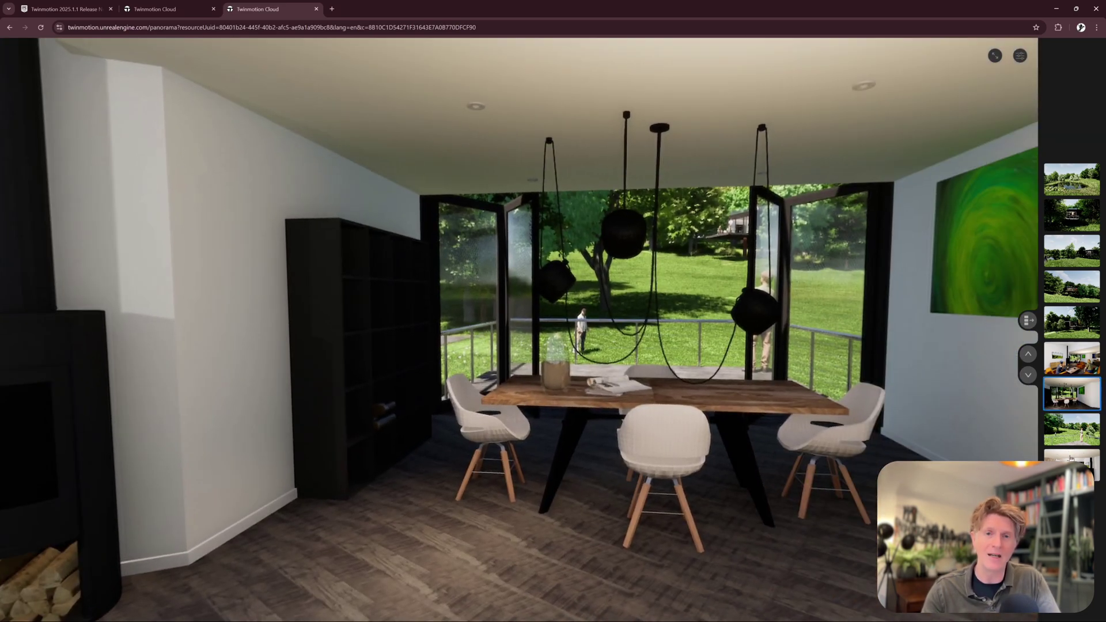
{"action": "left_click", "coordinate": [1063, 464]}
Look around and teleport back to the living room, view the balcony panorama, and teleport out onto the lawn
{"action": "left_click_drag", "start_coordinate": [610, 397], "coordinate": [520, 351]}
{"action": "left_click", "coordinate": [519, 351]}
{"action": "left_click", "coordinate": [385, 312]}
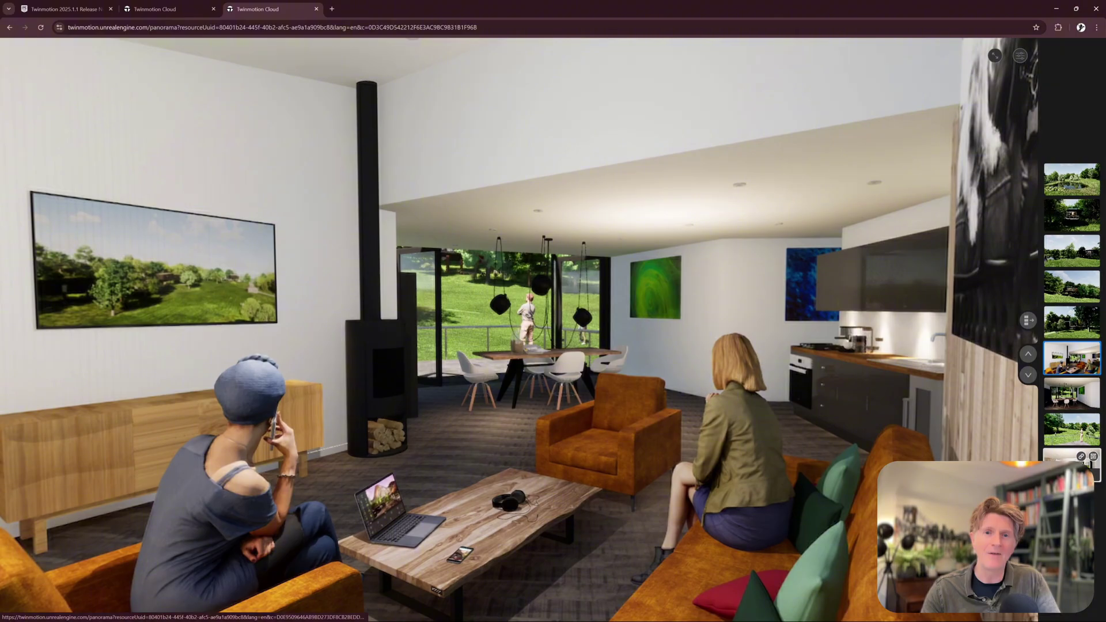
{"action": "left_click", "coordinate": [1067, 426]}
{"action": "left_click", "coordinate": [1067, 427]}
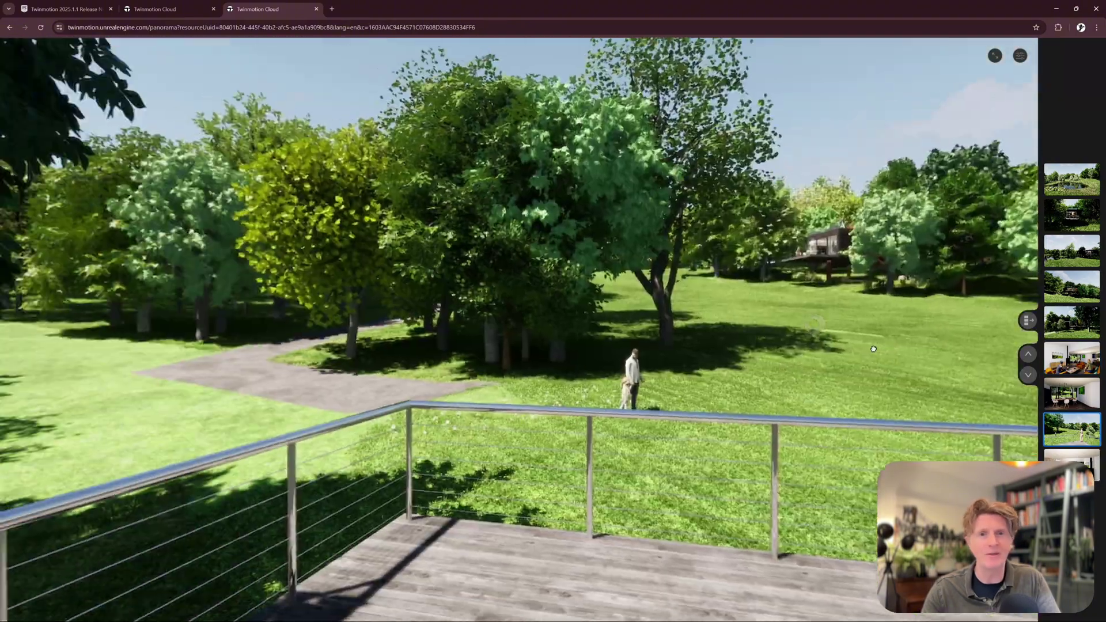
{"action": "left_click", "coordinate": [873, 349]}
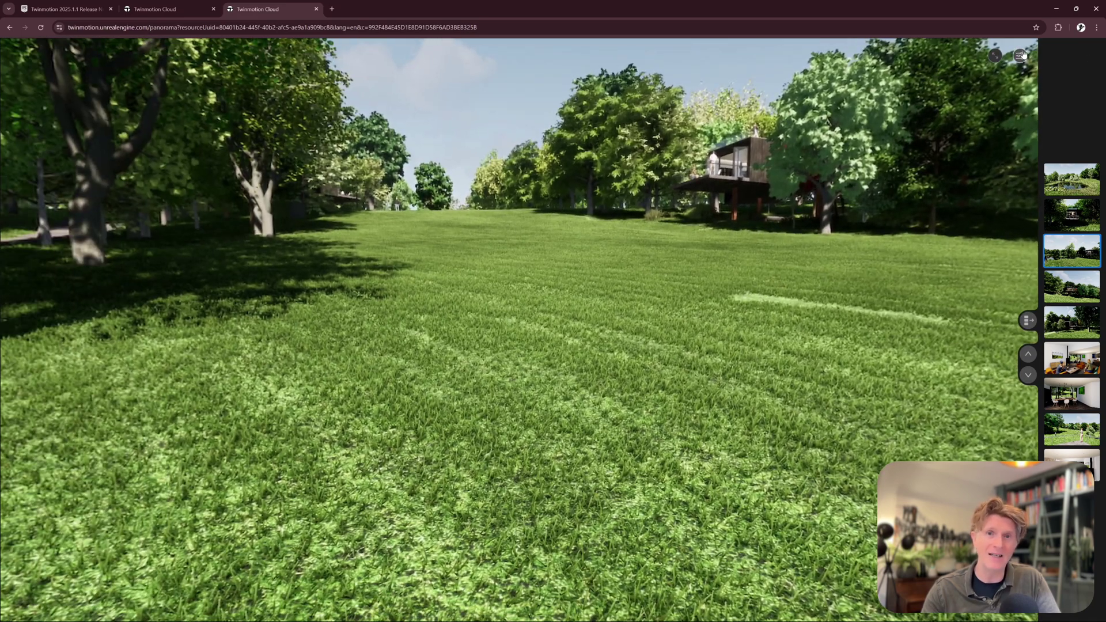
Set the panorama transition style to Standard and try it by teleporting to another panorama
{"action": "left_click", "coordinate": [1020, 55]}
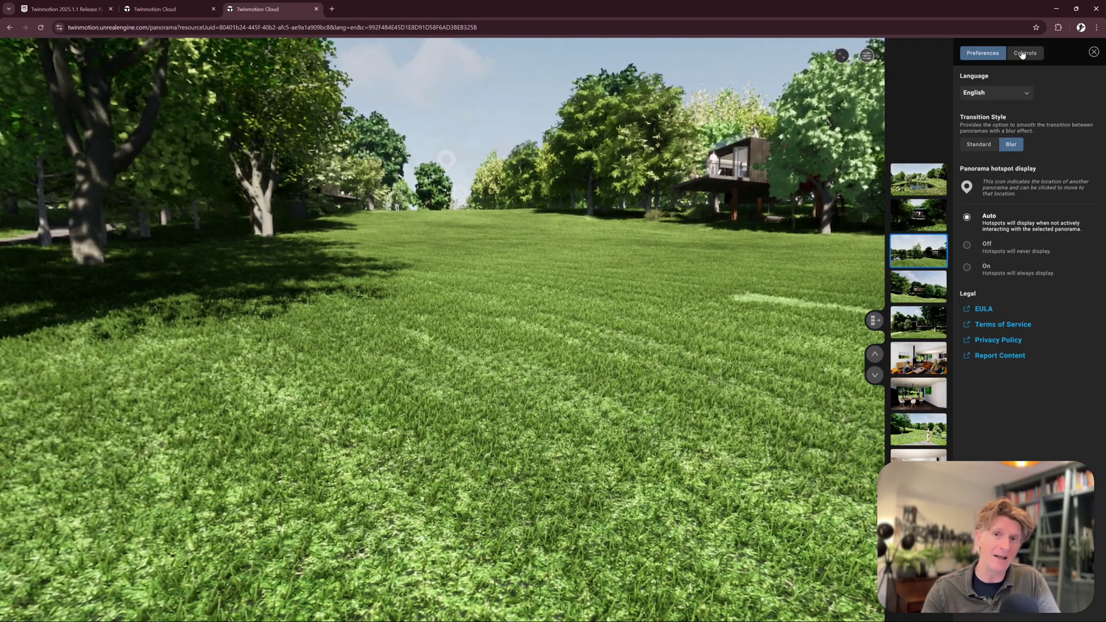
{"action": "left_click", "coordinate": [980, 146]}
{"action": "left_click", "coordinate": [664, 239]}
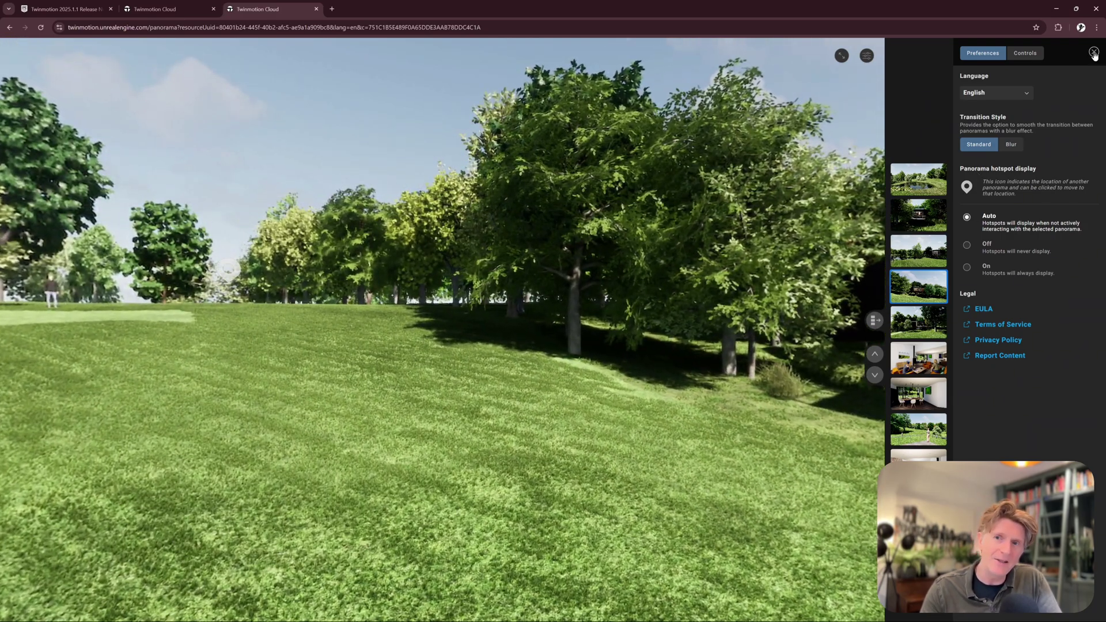
Review the panorama viewer's navigation controls, look around the lawn, and close the settings
{"action": "left_click", "coordinate": [1034, 54]}
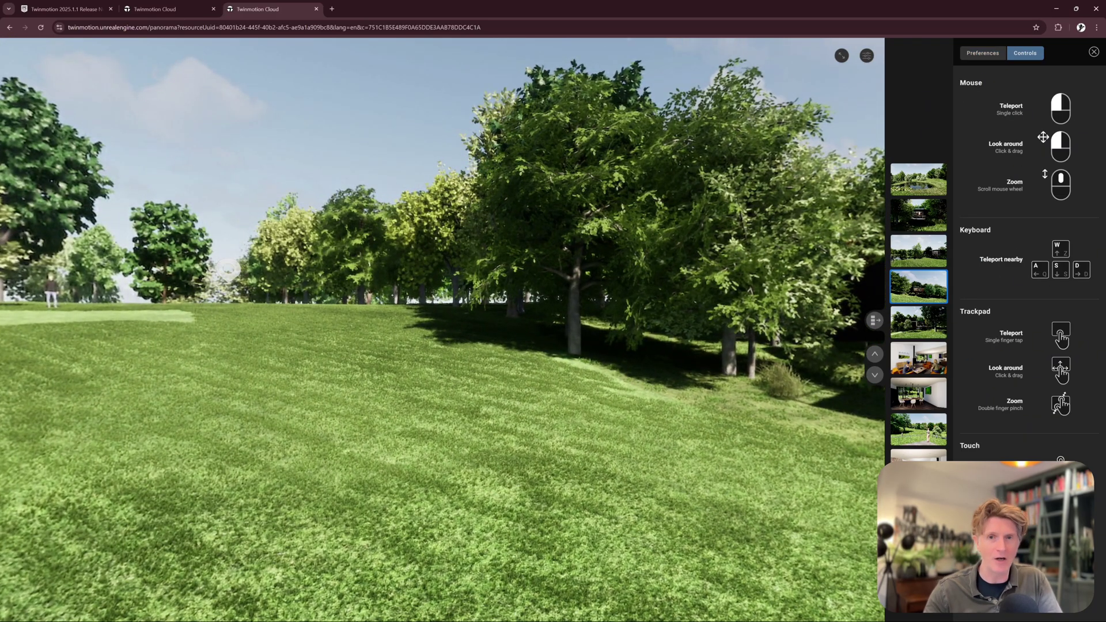
{"action": "left_click_drag", "start_coordinate": [512, 360], "coordinate": [371, 361]}
{"action": "left_click", "coordinate": [371, 361]}
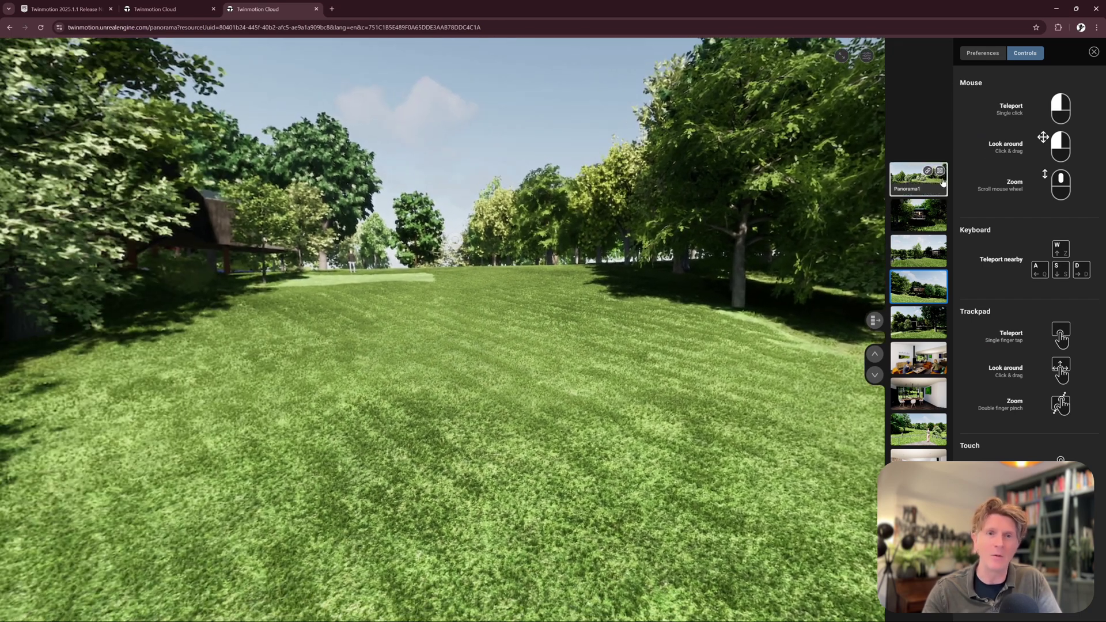
{"action": "left_click", "coordinate": [1093, 53]}
Return to the Twinmotion Cloud list, open Presentation1 for viewing, and dismiss the welcome controls
{"action": "left_click", "coordinate": [155, 9]}
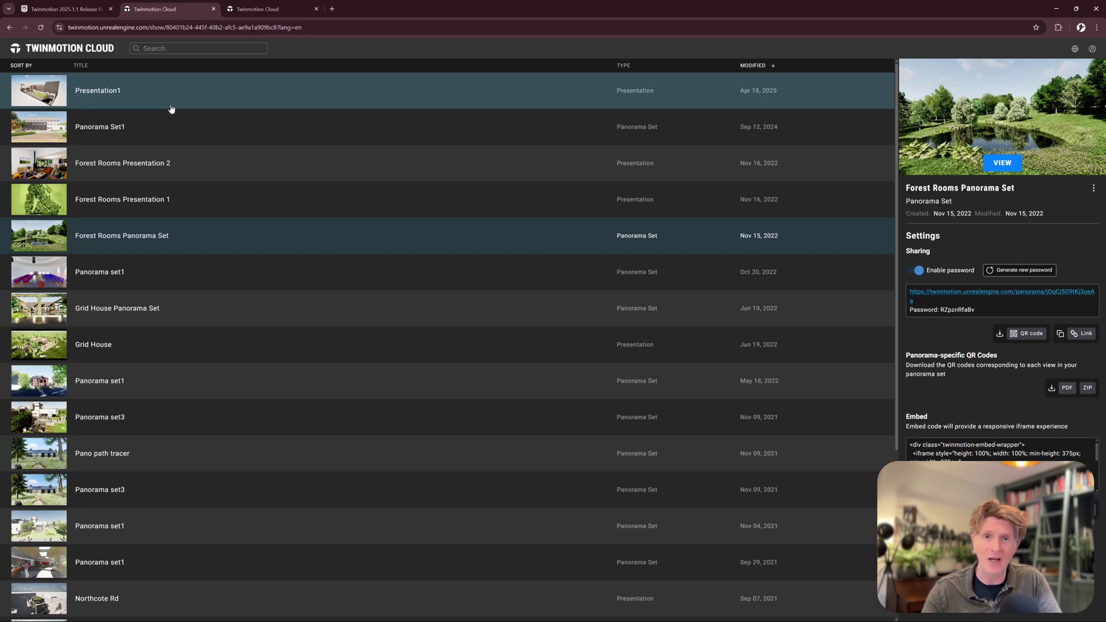
{"action": "left_click", "coordinate": [45, 91]}
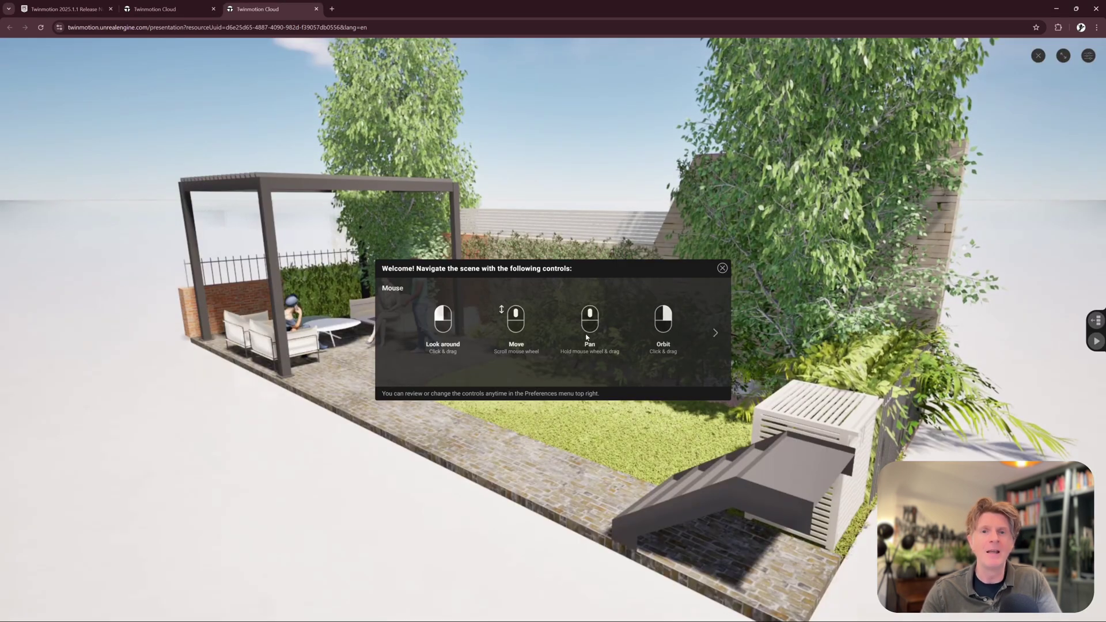
{"action": "left_click", "coordinate": [721, 268]}
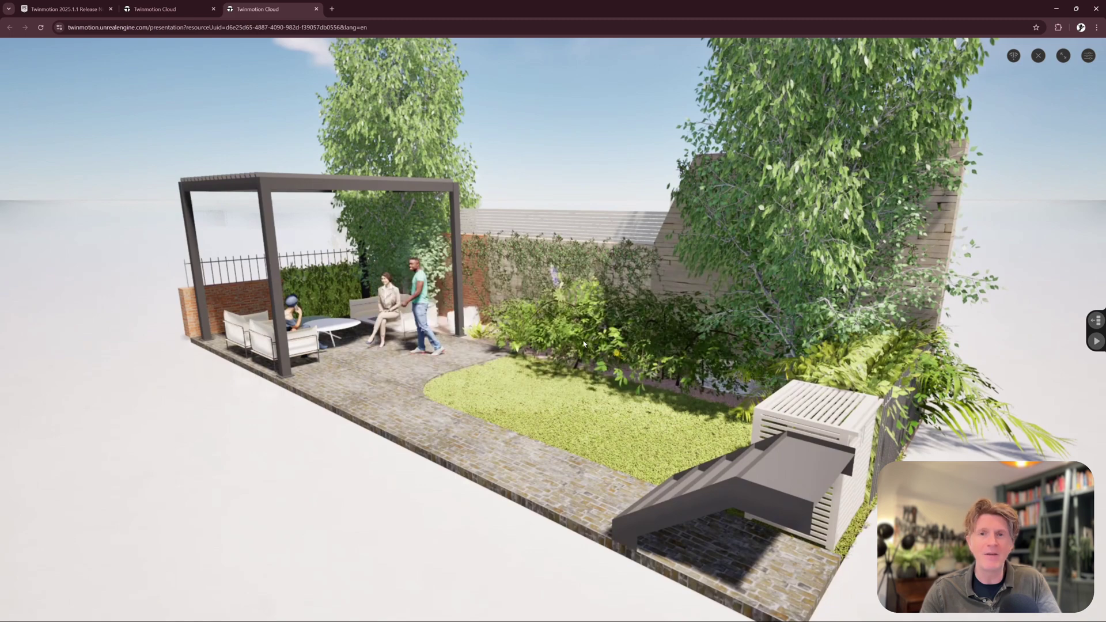
Look around the streamed garden scene, moving the camera backwards and sideways away from the pergola
{"action": "left_click_drag", "start_coordinate": [544, 346], "coordinate": [721, 358]}
{"action": "key", "text": "s"}
{"action": "key", "text": "a"}
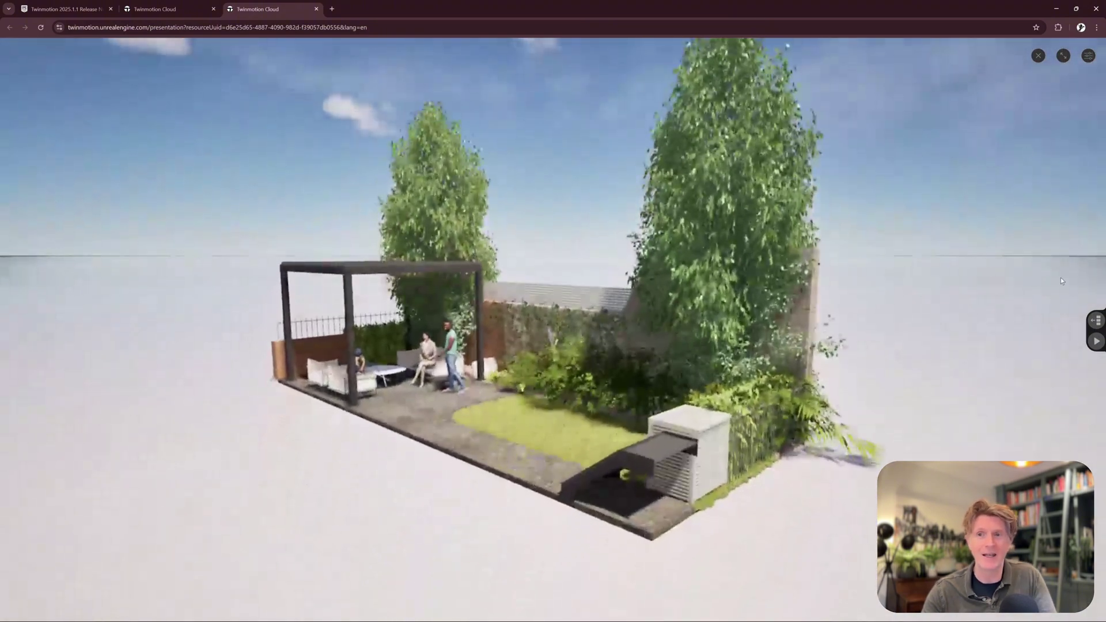
Show the presentation's image thumbnails and view the third image and Image4
{"action": "left_click", "coordinate": [1096, 320]}
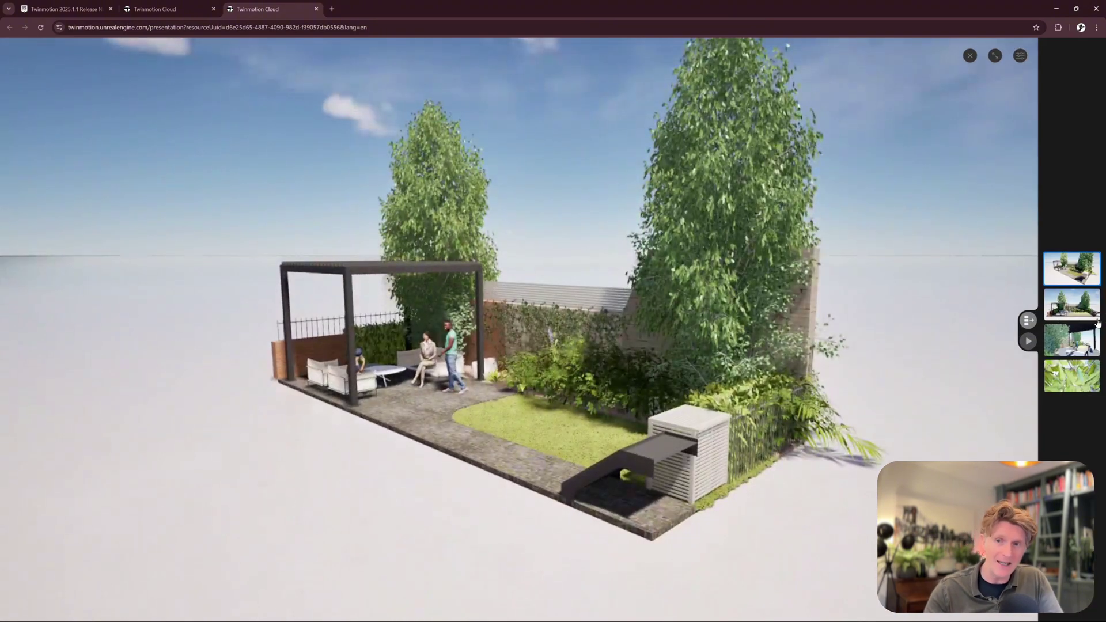
{"action": "left_click", "coordinate": [1064, 337]}
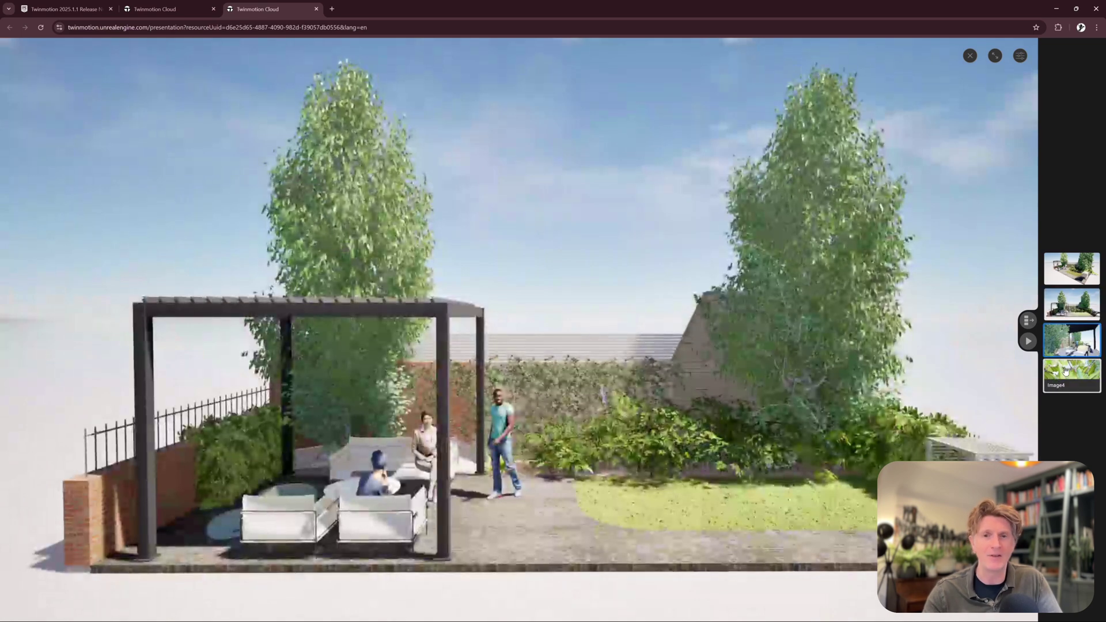
{"action": "left_click", "coordinate": [1065, 374]}
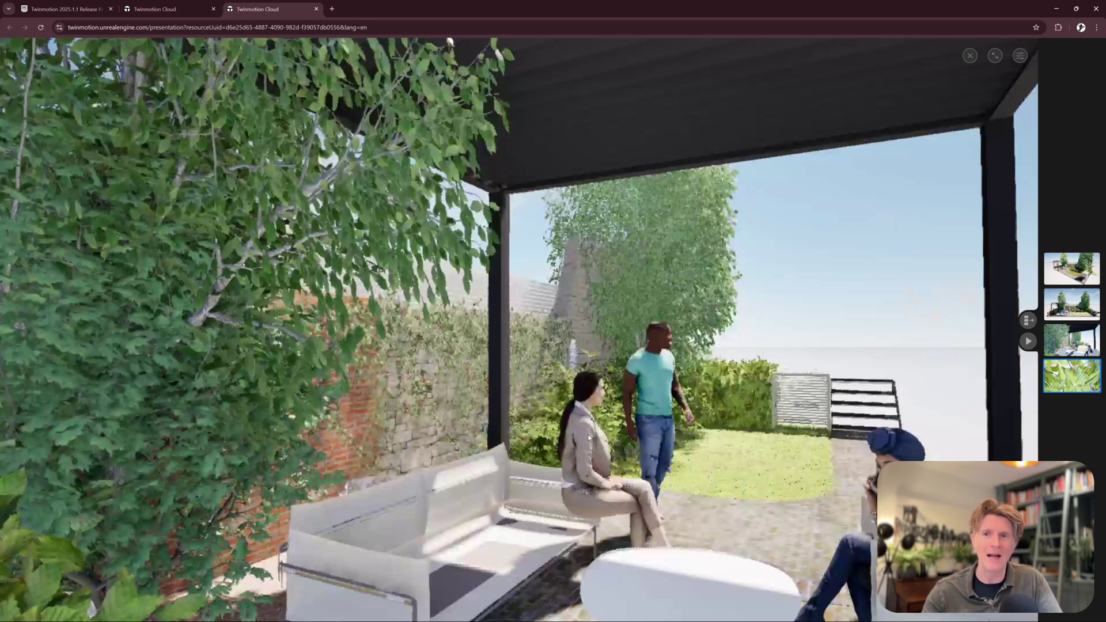
Set the presentation's time of day to 06:25 PM and review the remaining viewer preferences
{"action": "left_click", "coordinate": [1019, 55]}
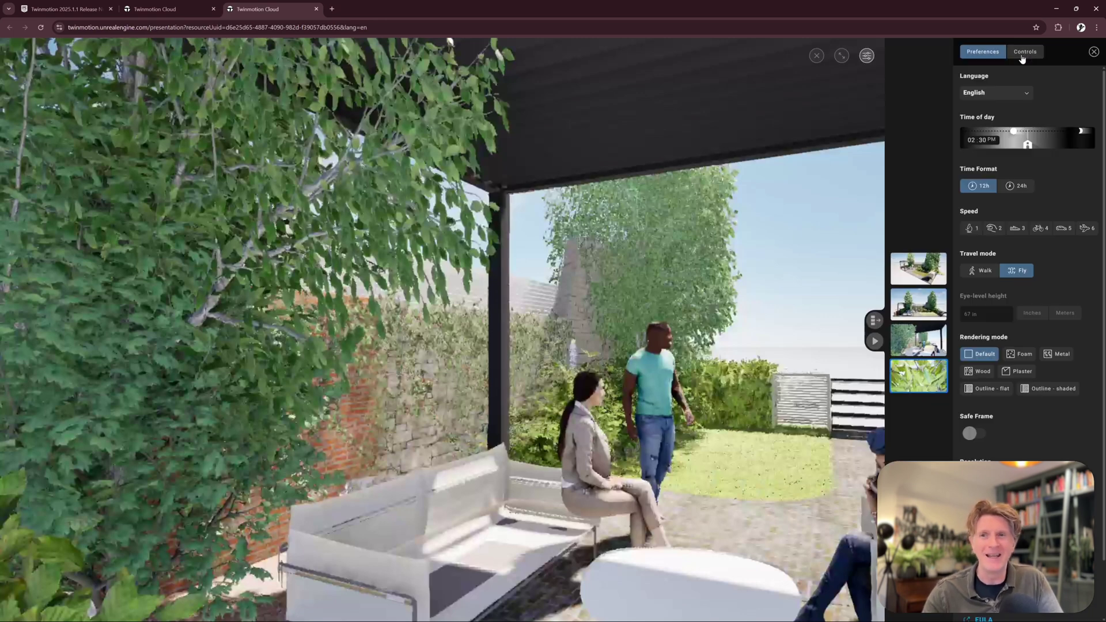
{"action": "left_click_drag", "start_coordinate": [1002, 138], "coordinate": [1006, 139]}
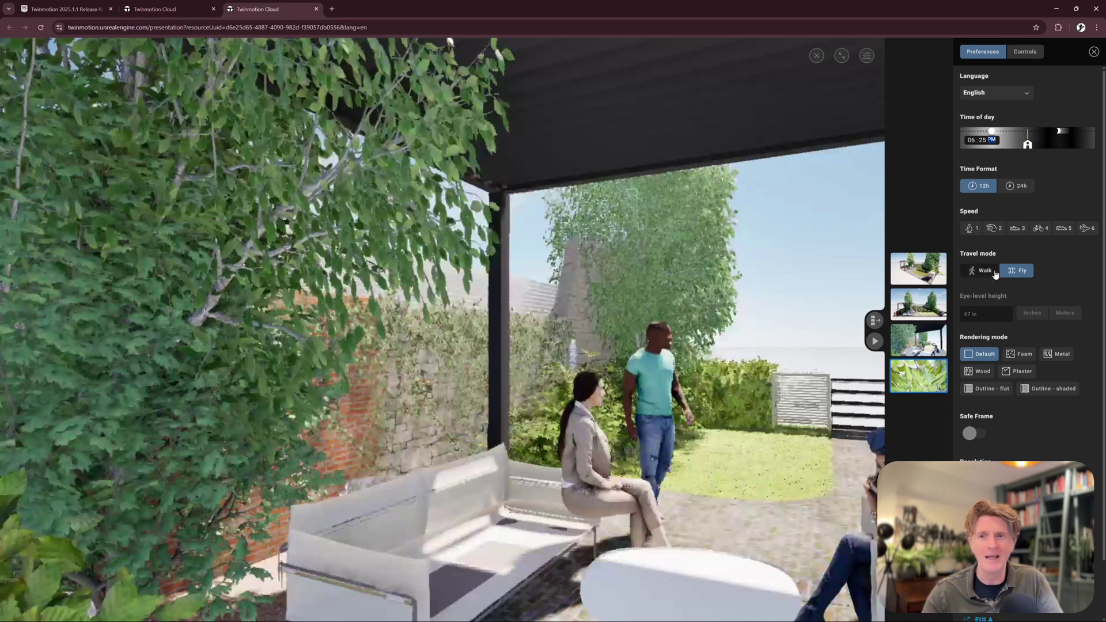
{"action": "scroll", "coordinate": [1000, 384], "scroll_direction": "down", "scroll_amount": 1}
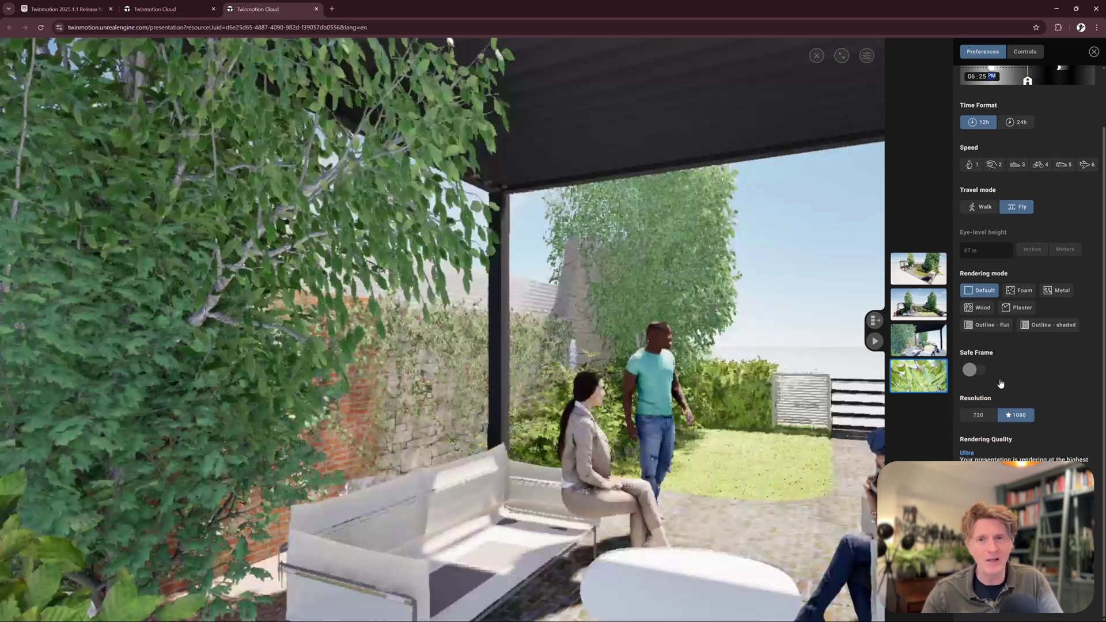
{"action": "scroll", "coordinate": [1001, 383], "scroll_direction": "up", "scroll_amount": 1}
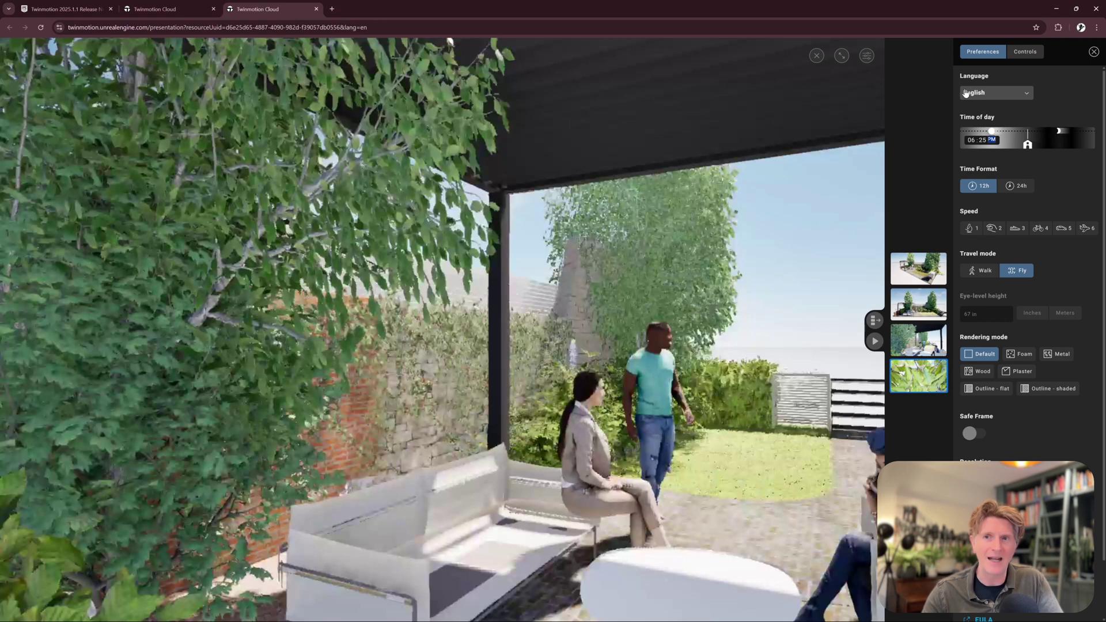
Review the presentation's navigation controls, close the settings, and recall the first image
{"action": "left_click", "coordinate": [1025, 51]}
{"action": "scroll", "coordinate": [1045, 368], "scroll_direction": "down", "scroll_amount": 1}
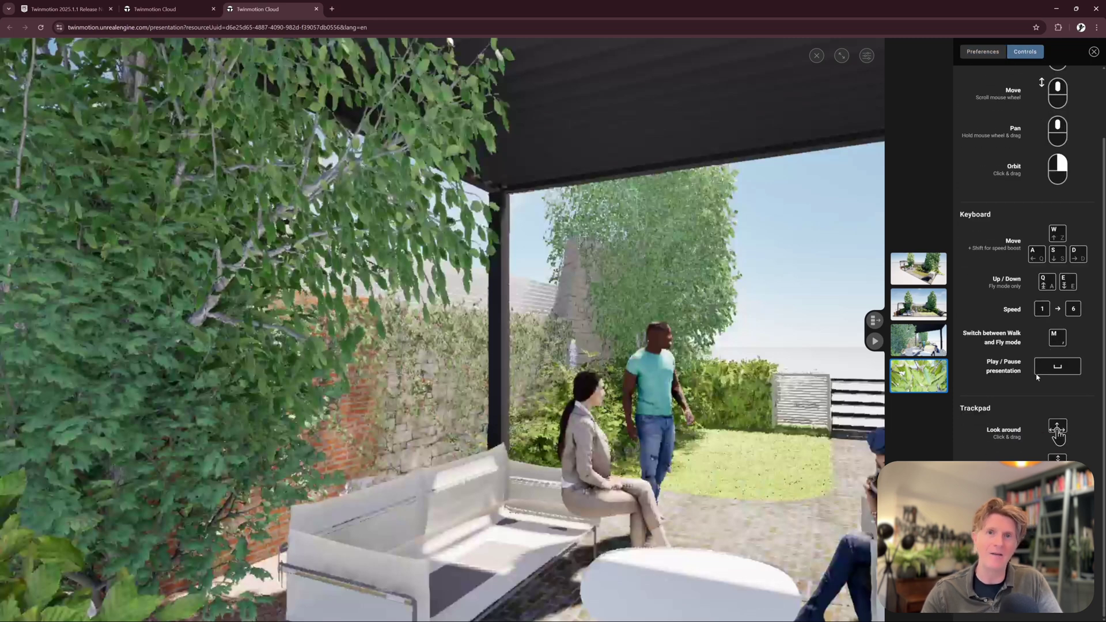
{"action": "left_click", "coordinate": [1092, 52]}
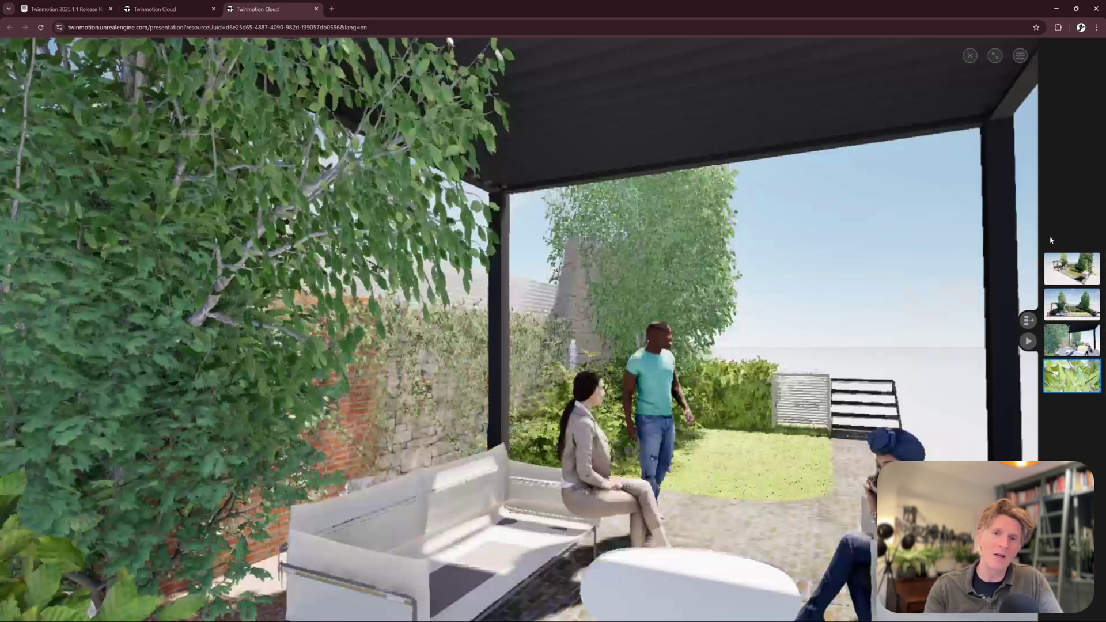
{"action": "left_click", "coordinate": [1069, 266]}
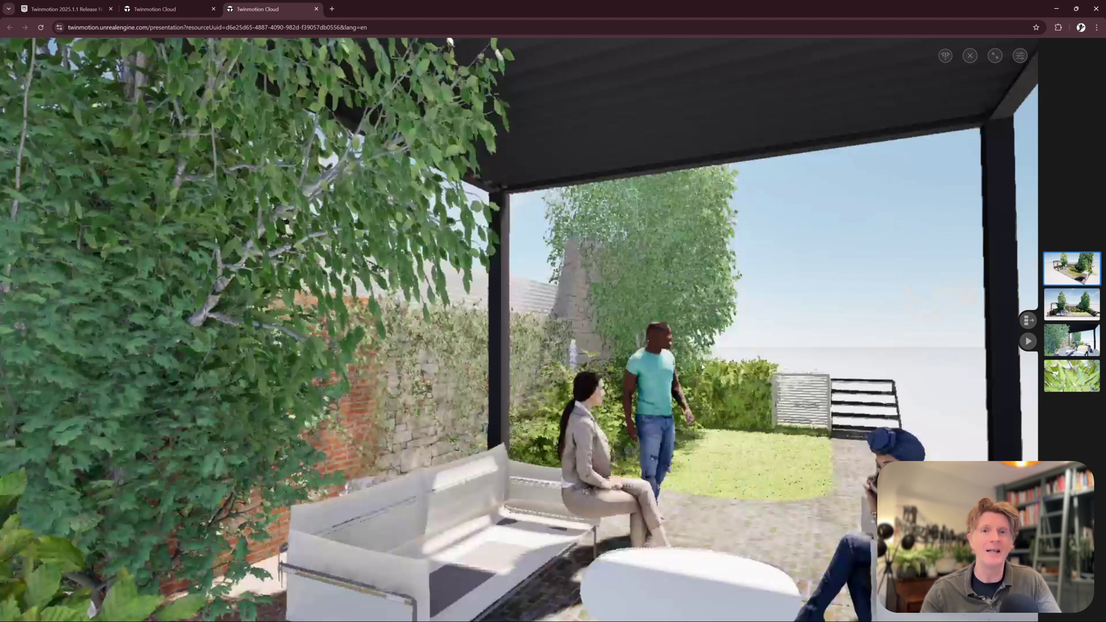